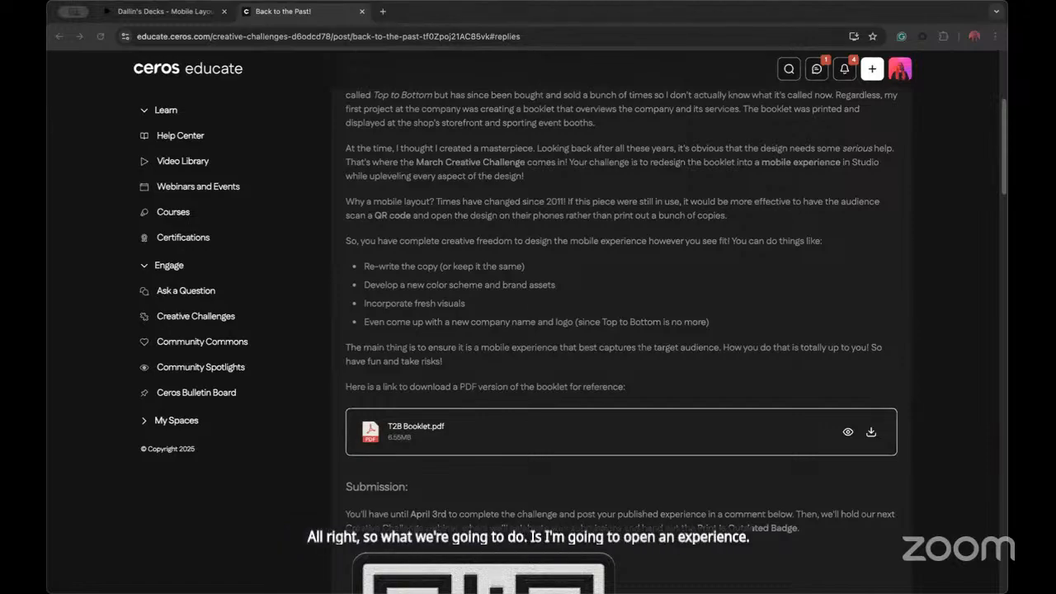
Bring up the New Member Landing Page experience in Ceros Studio and enlarge the browser window to show more of the canvas
drag(49, 18, 505, 23)
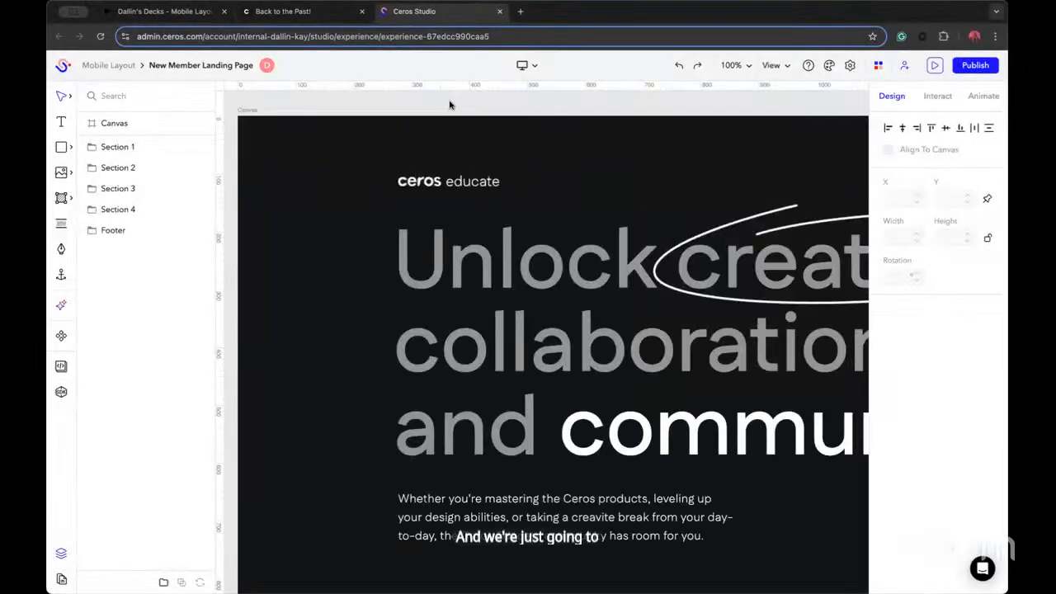
scroll(451, 106, right, 1)
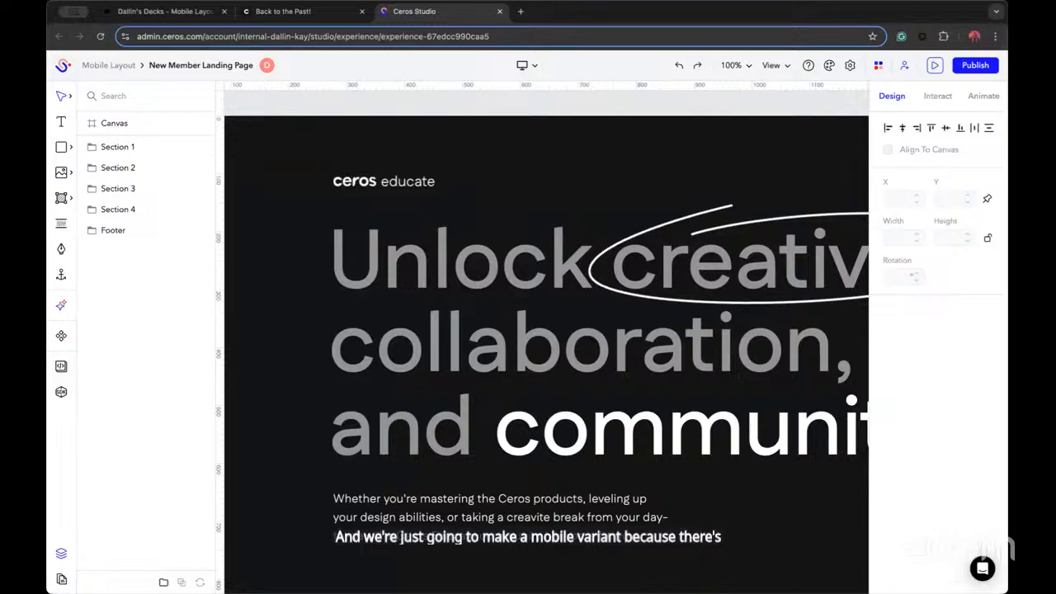
drag(1006, 592, 1055, 593)
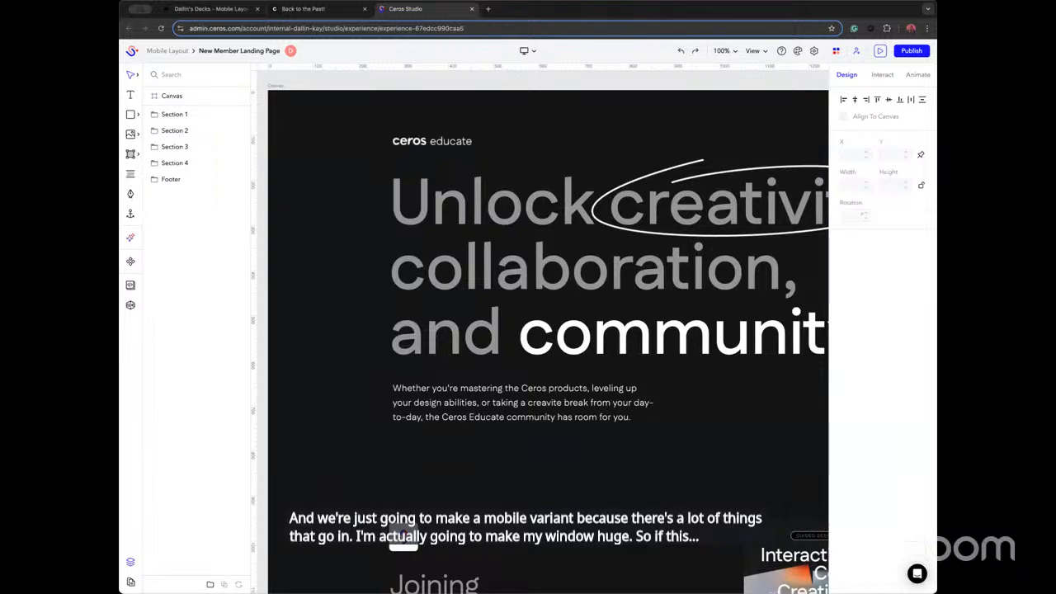
drag(120, 2, 106, 0)
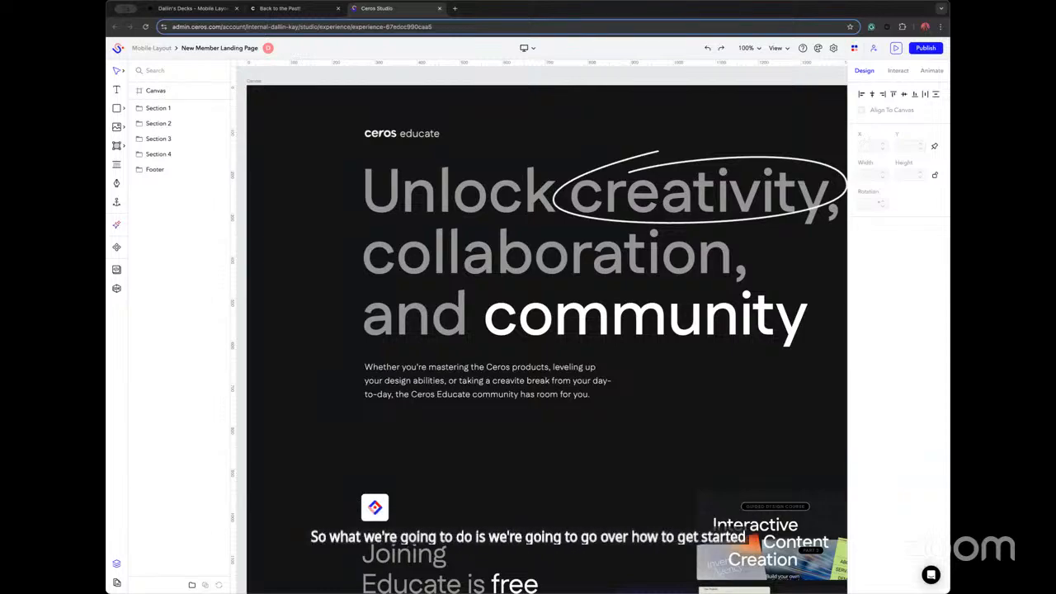
Look over the desktop design on the canvas at 74% zoom, from the hero headline to the "jump right in" cards
scroll(330, 89, right, 3)
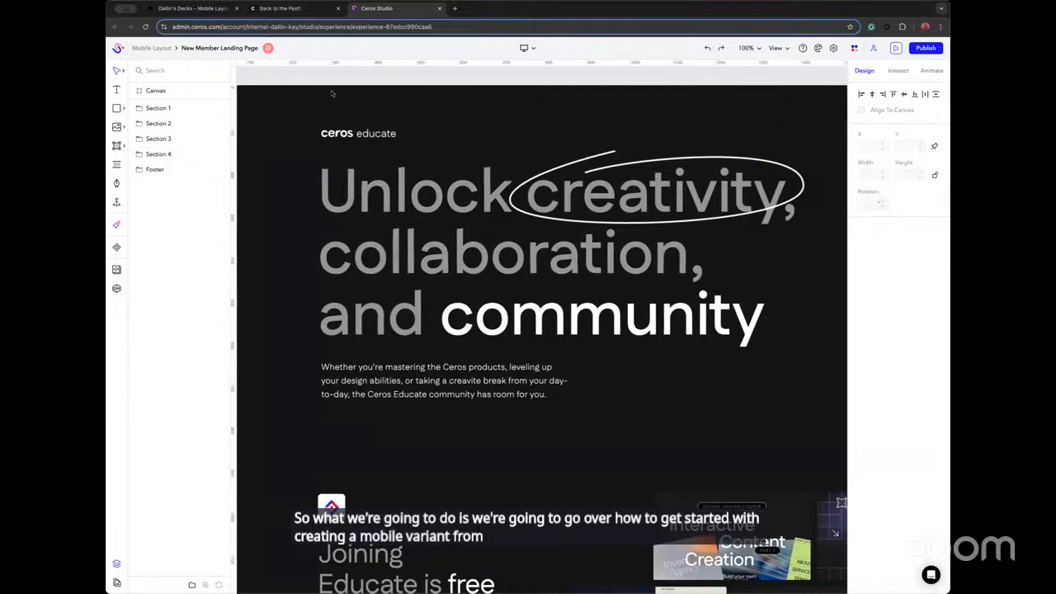
scroll(387, 148, down, 3)
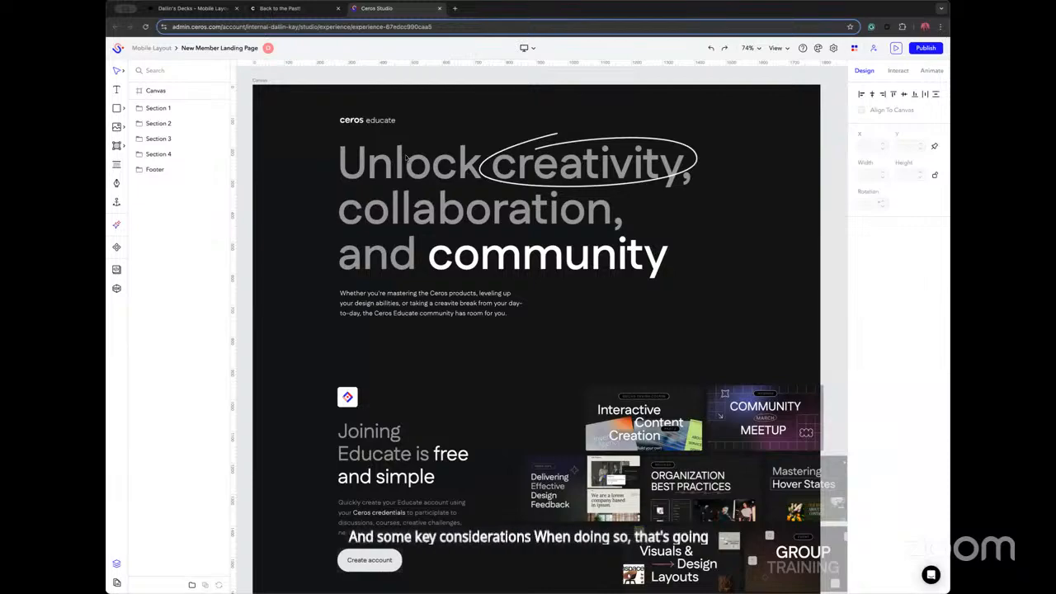
scroll(479, 284, down, 3)
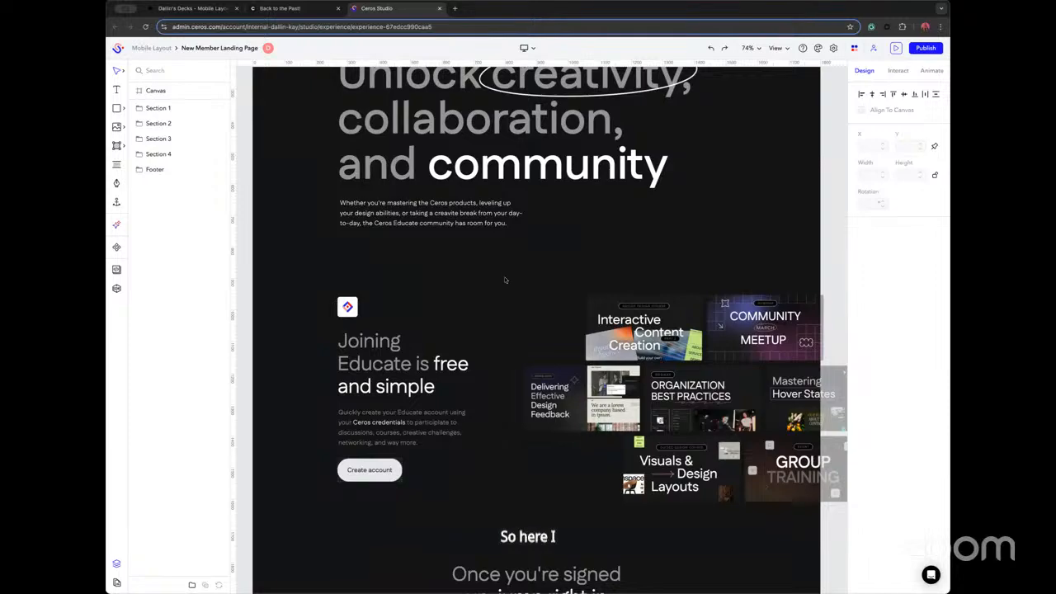
scroll(504, 279, down, 5)
scroll(504, 283, down, 12)
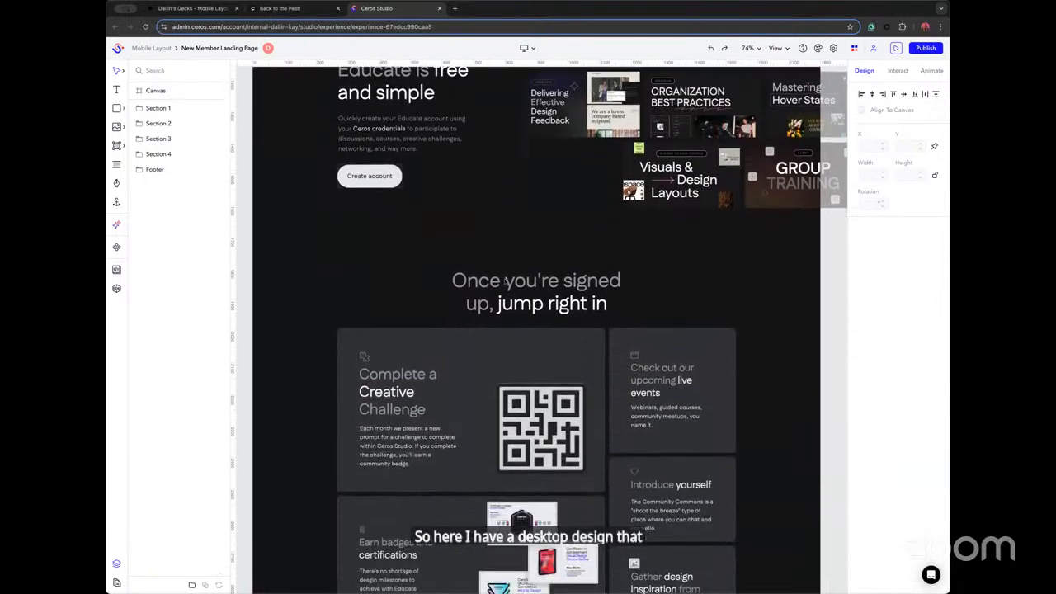
scroll(504, 281, up, 20)
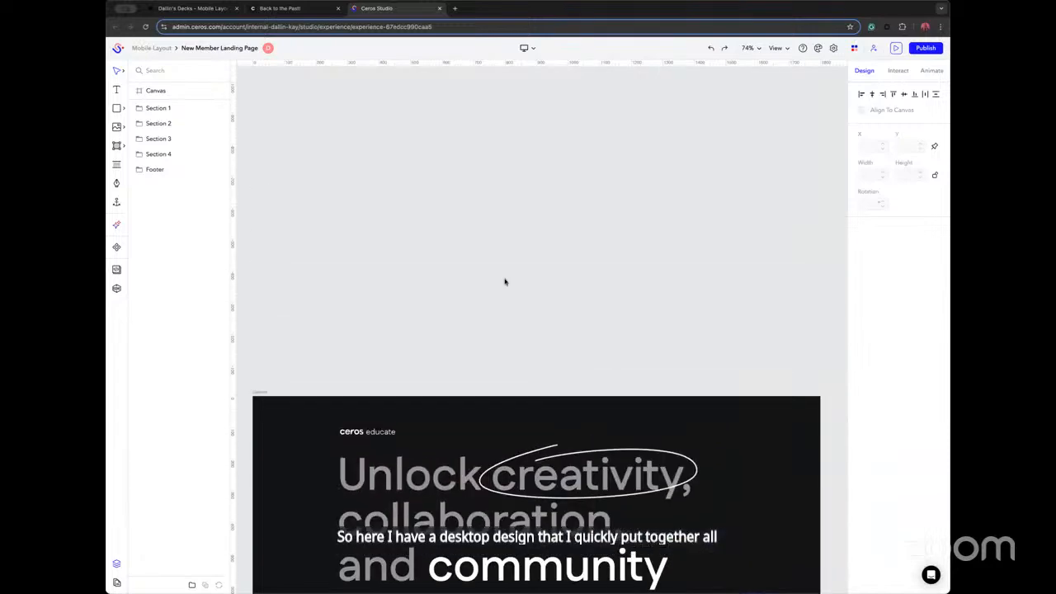
scroll(504, 281, down, 5)
scroll(504, 282, down, 3)
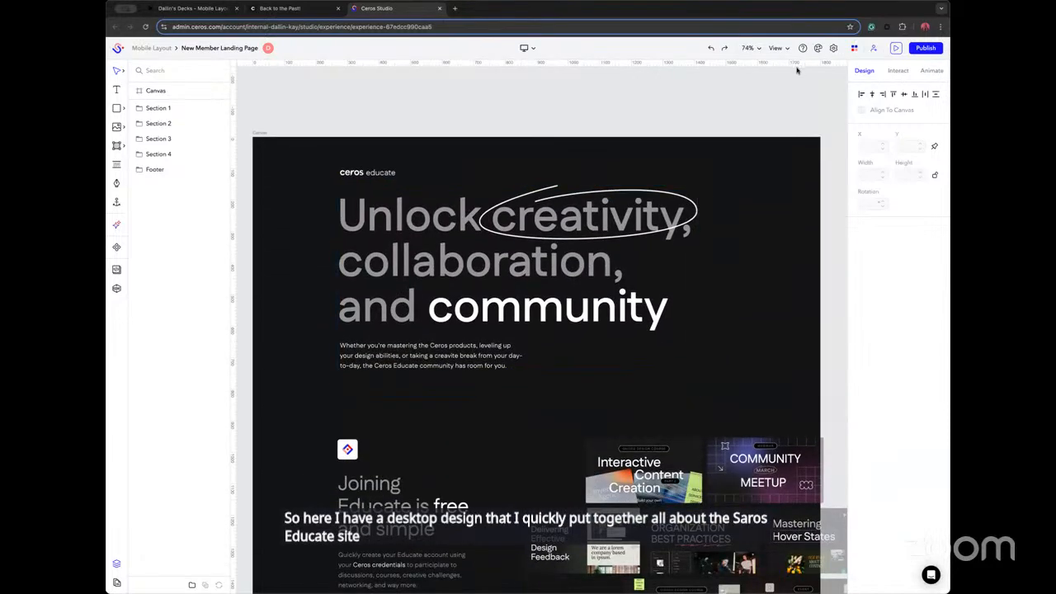
Preview the landing page, reload it, and review the hero and the "Joining Educate is free and simple" section
click(896, 48)
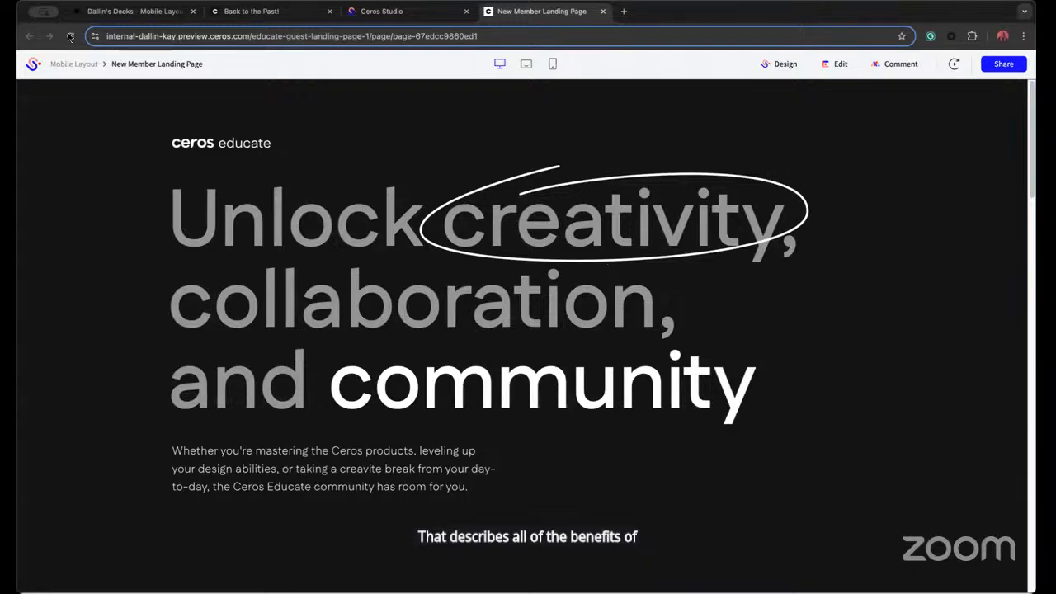
key(super+r)
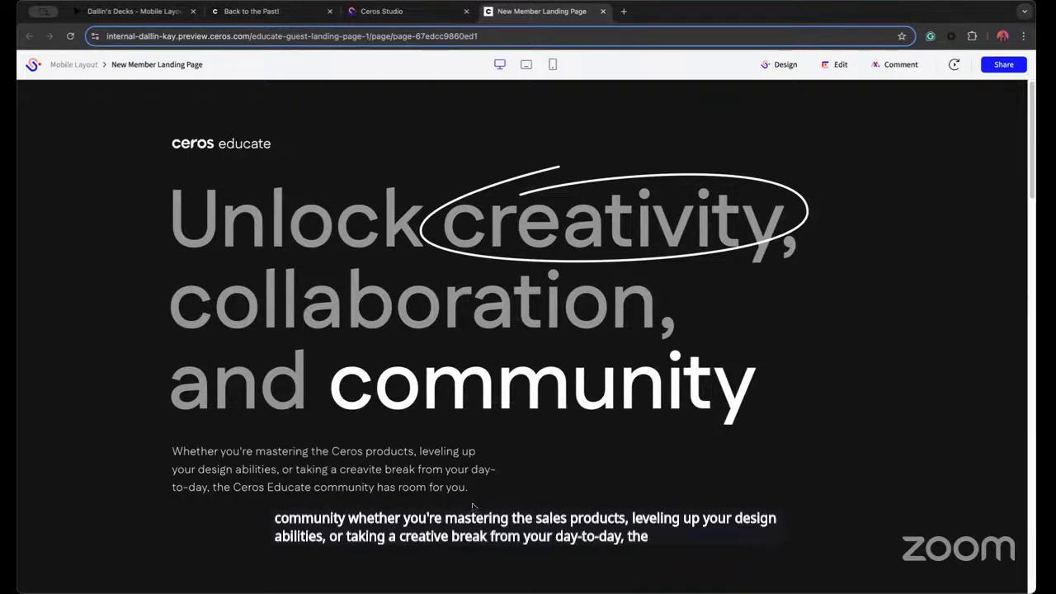
scroll(470, 347, down, 5)
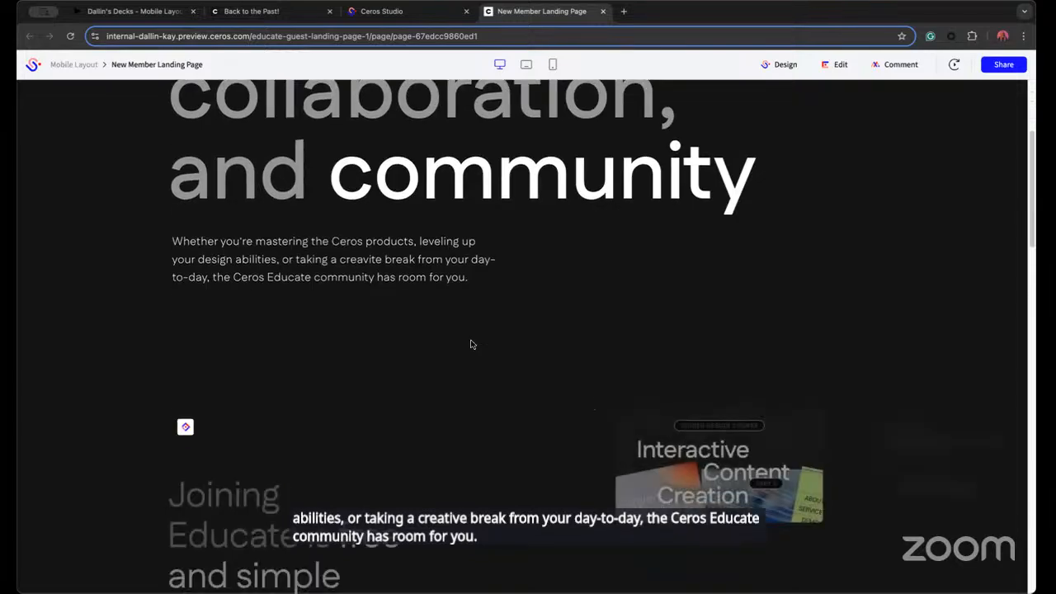
scroll(471, 347, down, 5)
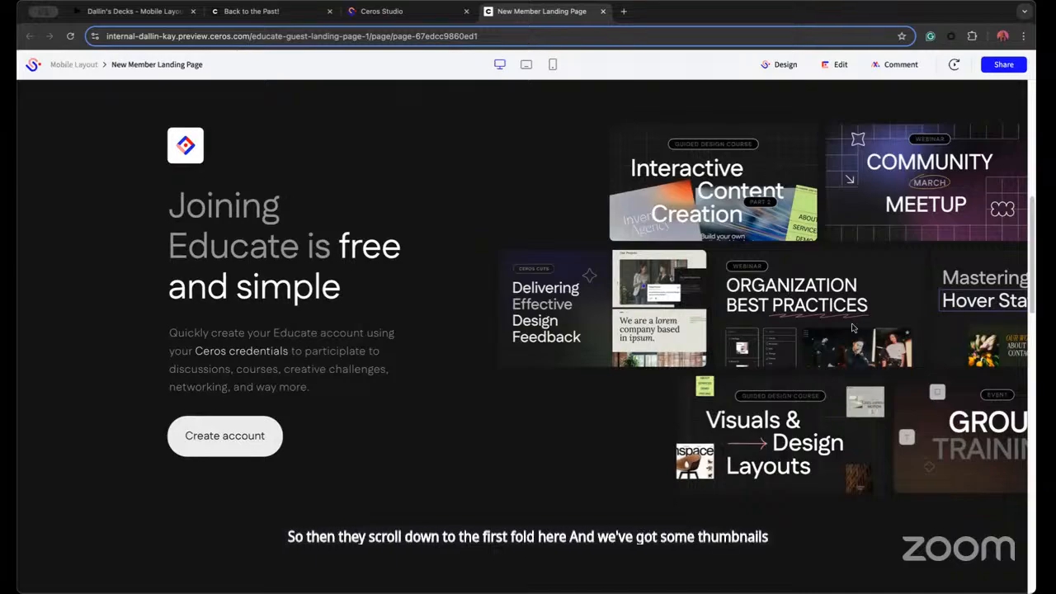
Test the Create account link in the preview and close the page it opens
scroll(745, 265, up, 1)
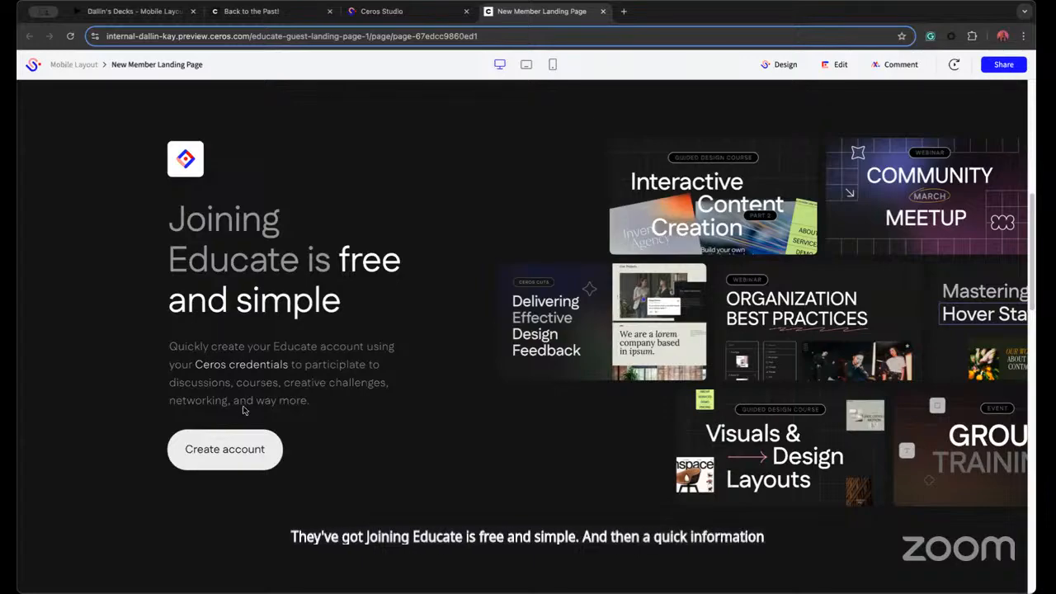
click(224, 452)
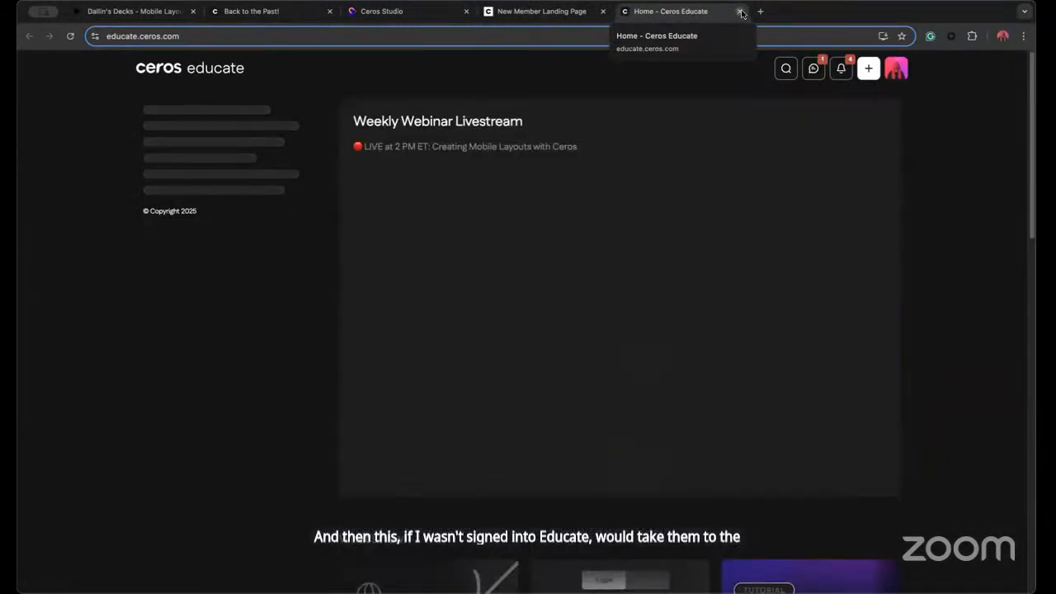
click(741, 12)
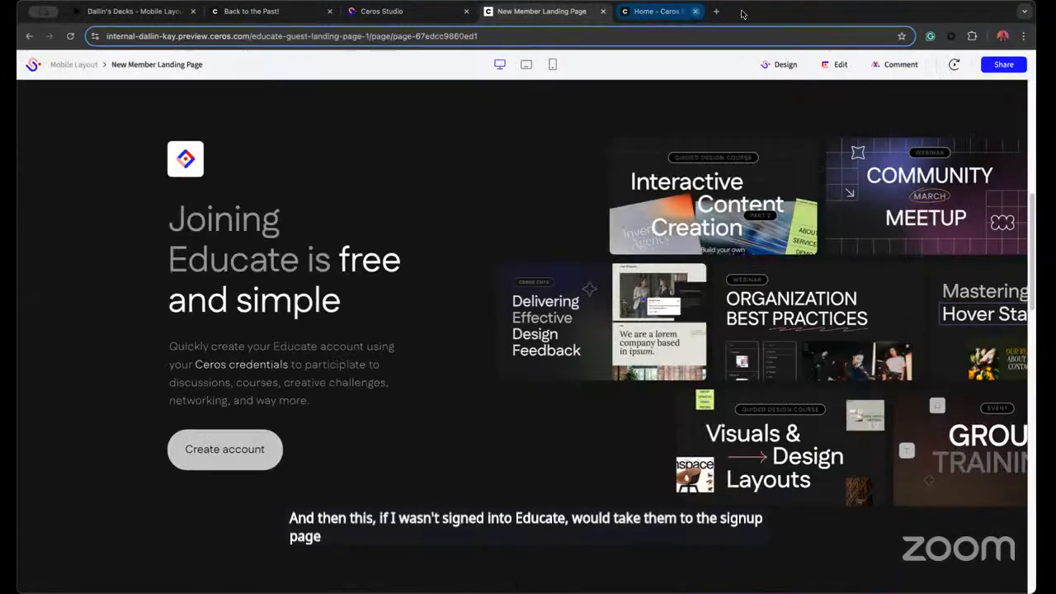
Test the links of the live events and Creative Challenge cards in the "jump right in" section, closing each opened page
scroll(485, 307, down, 3)
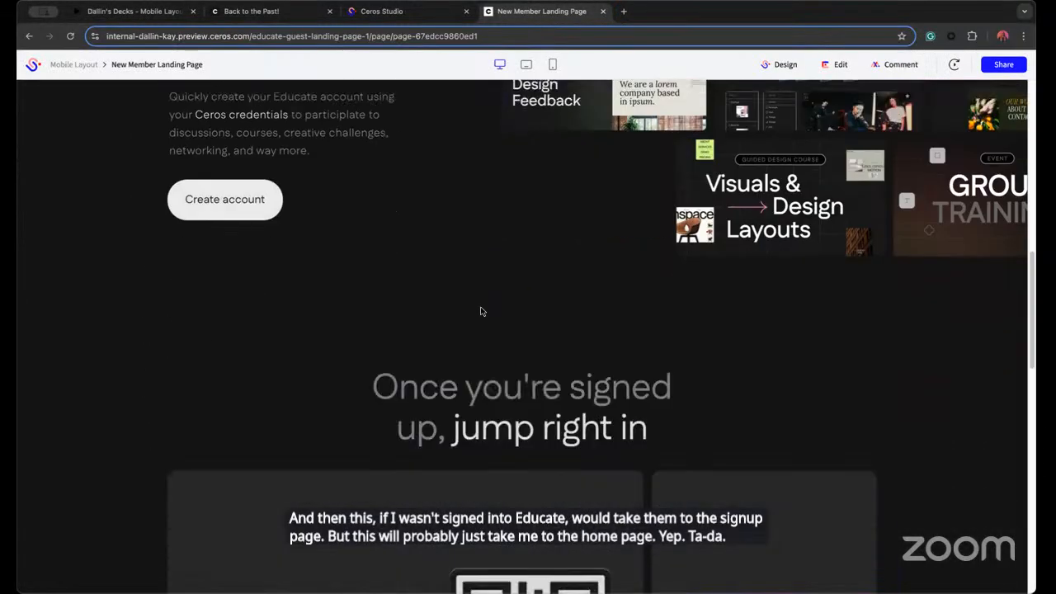
scroll(482, 311, down, 2)
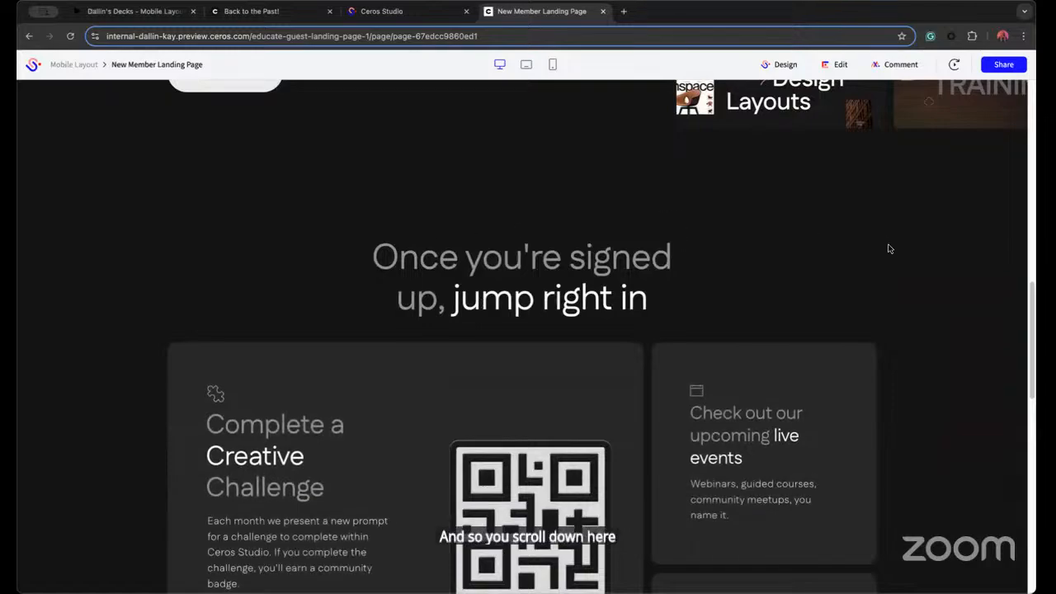
scroll(913, 259, down, 2)
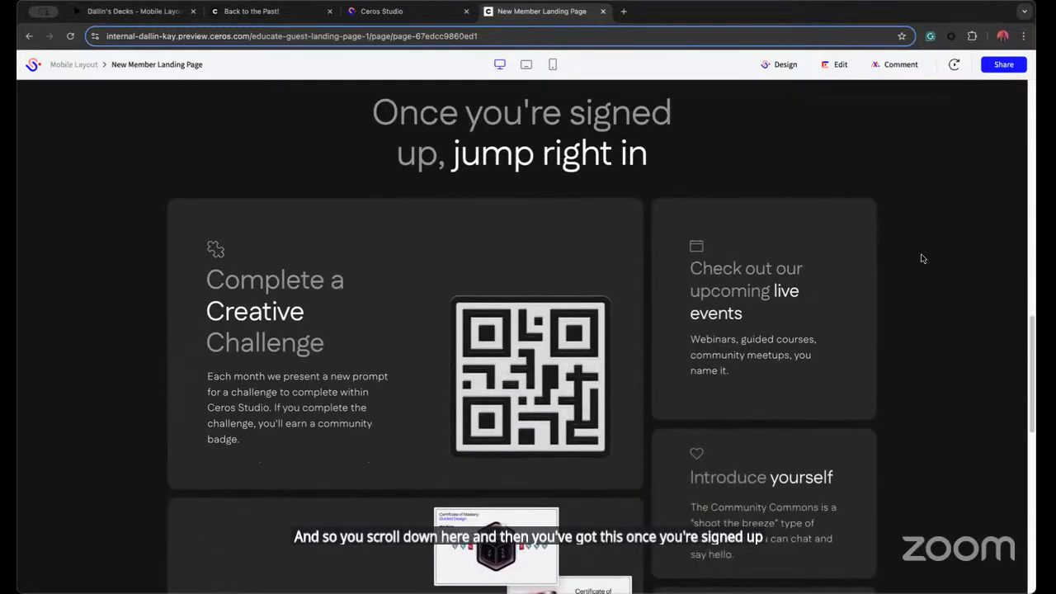
scroll(922, 258, down, 1)
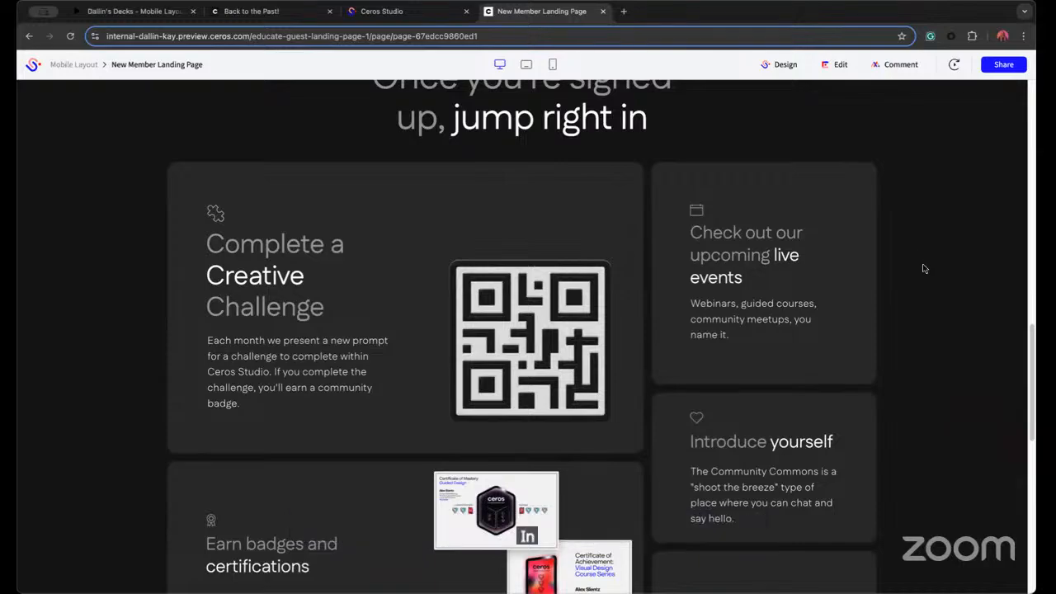
scroll(924, 268, down, 1)
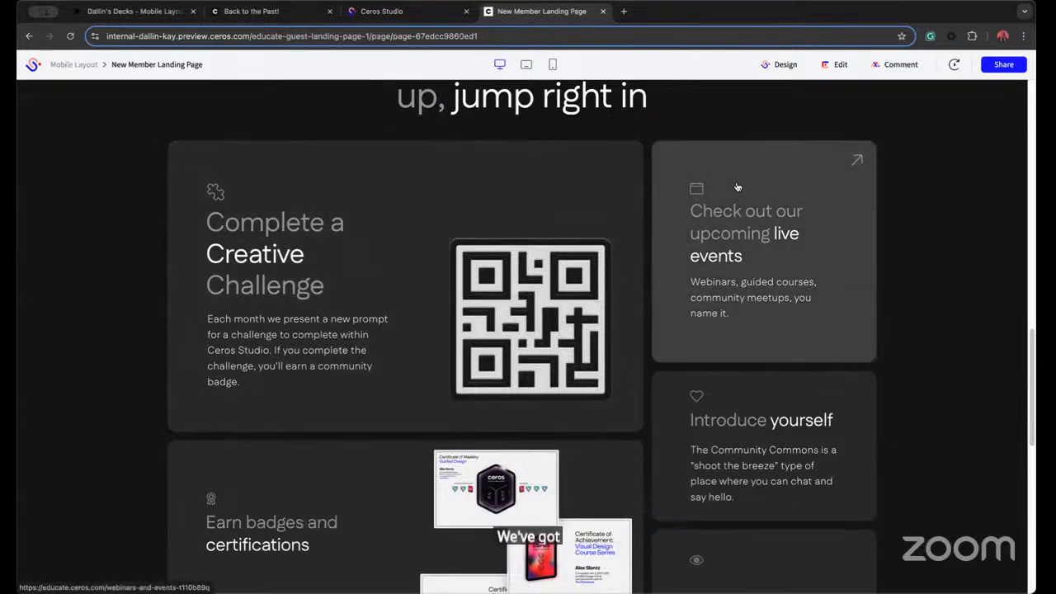
click(739, 186)
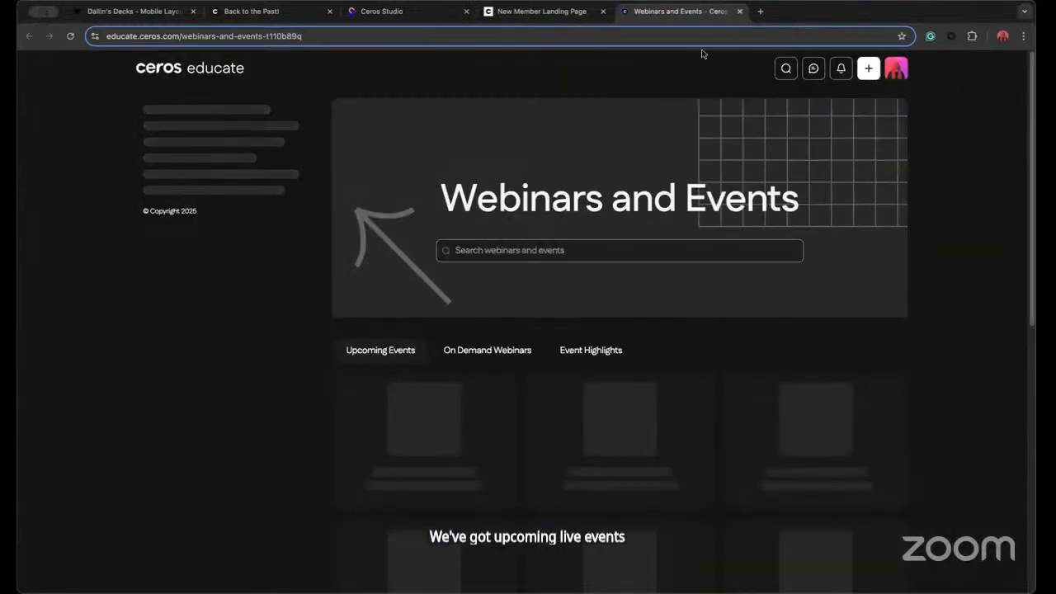
click(739, 12)
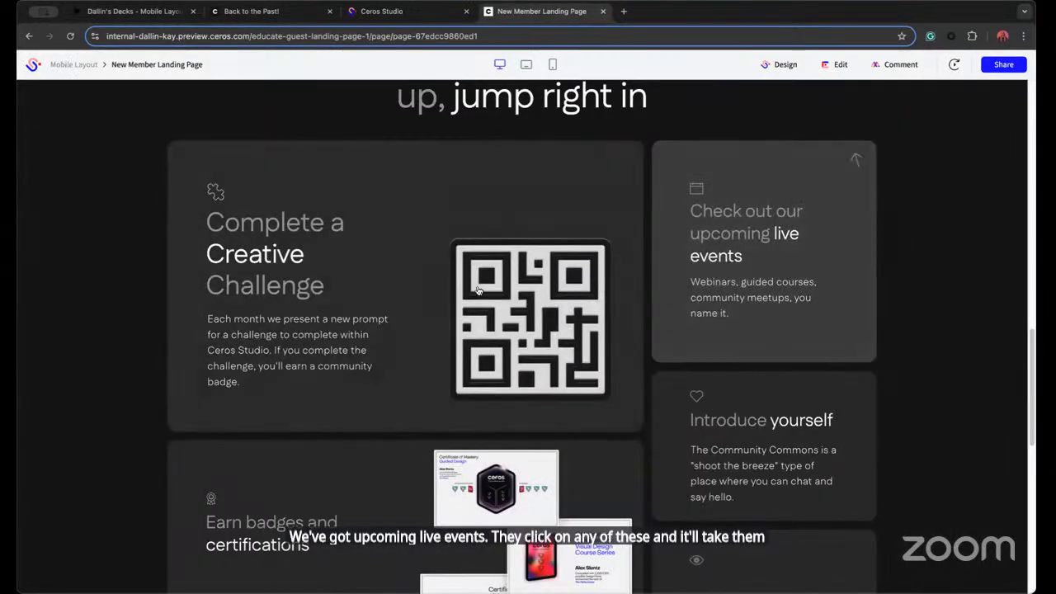
click(635, 169)
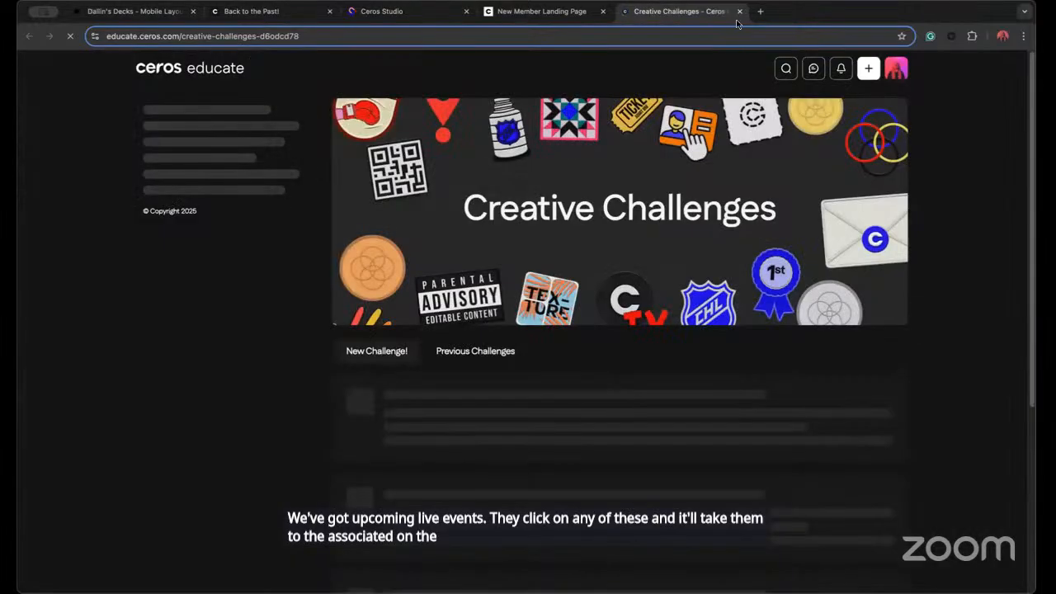
click(739, 11)
Test the links of the "Introduce yourself" and "Gather design inspiration" cards, closing each opened page
scroll(574, 288, down, 3)
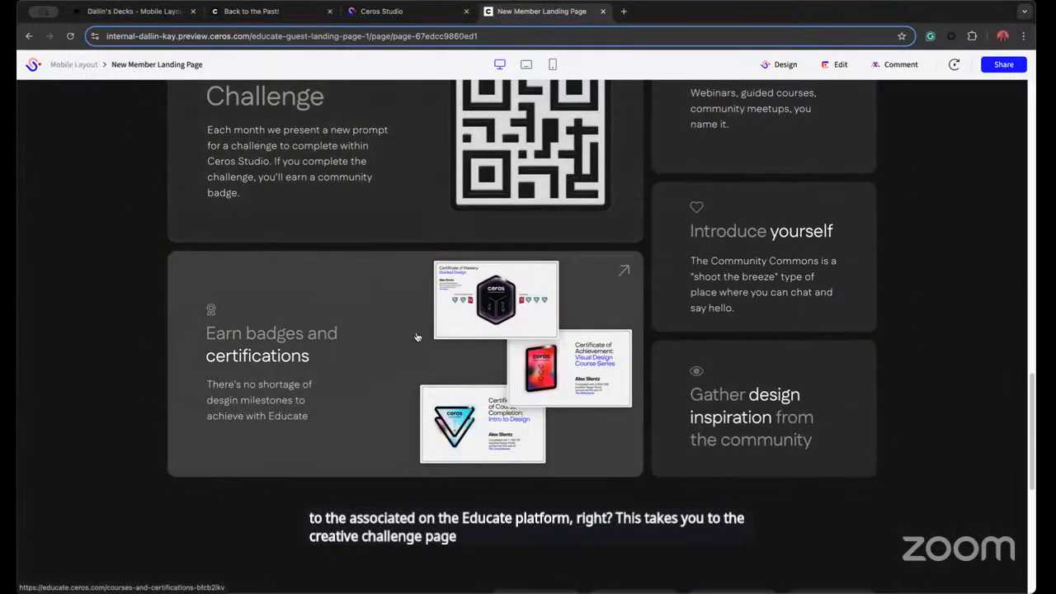
scroll(416, 337, up, 2)
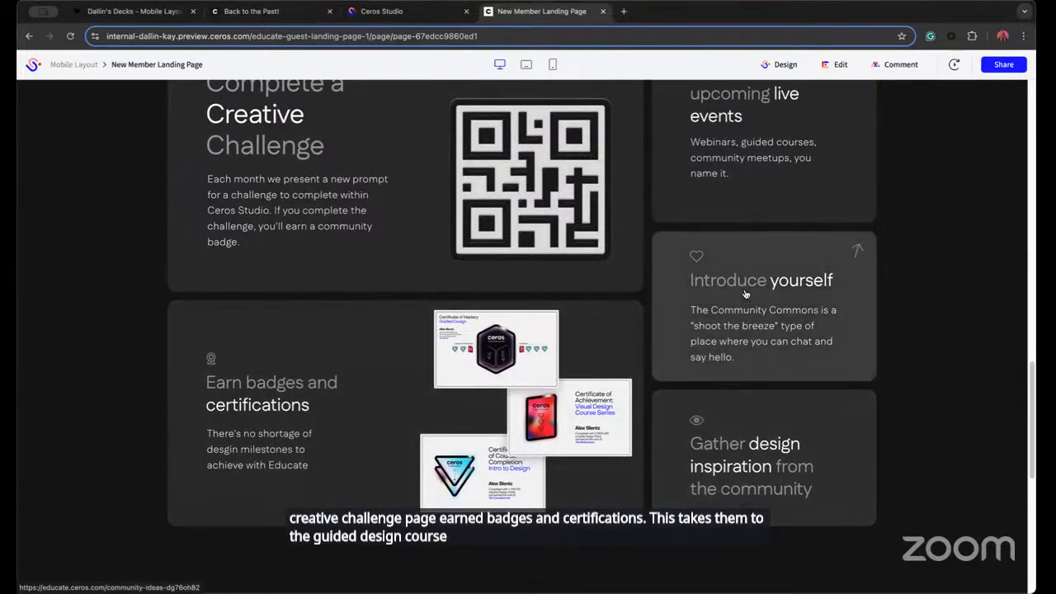
click(745, 294)
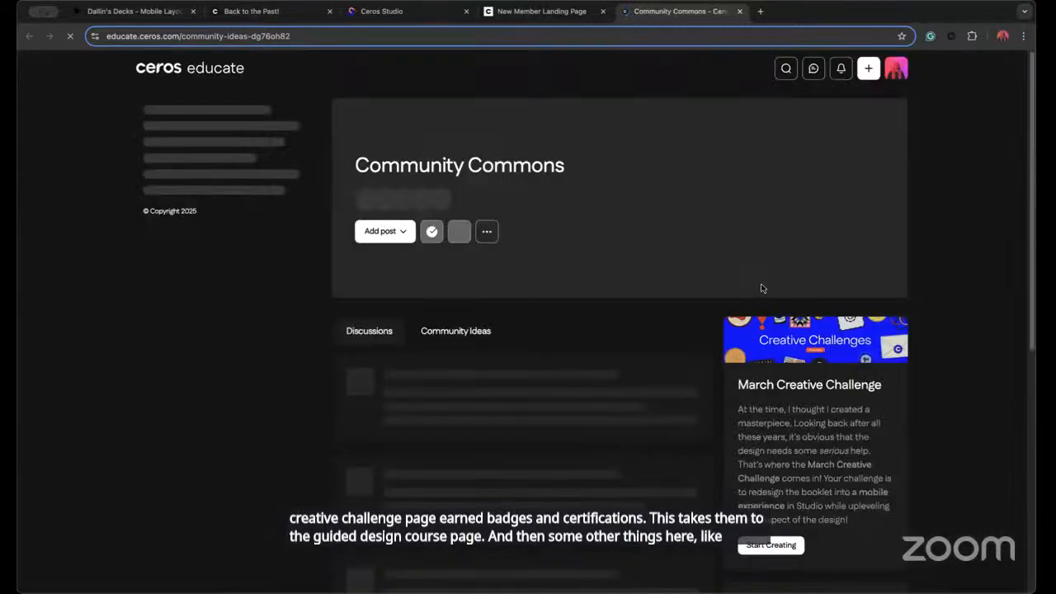
scroll(623, 293, down, 1)
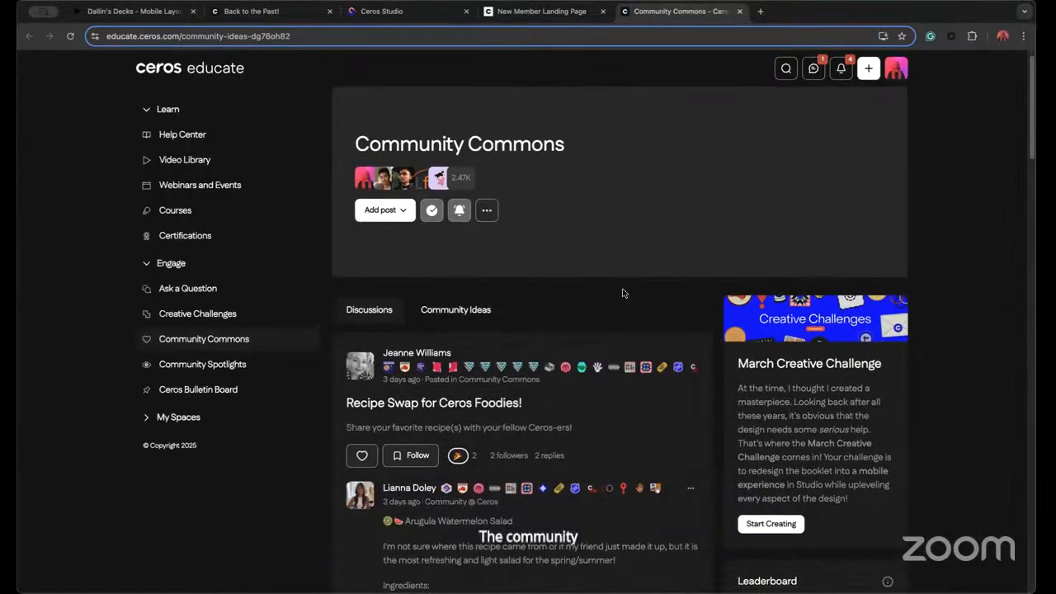
scroll(622, 293, down, 2)
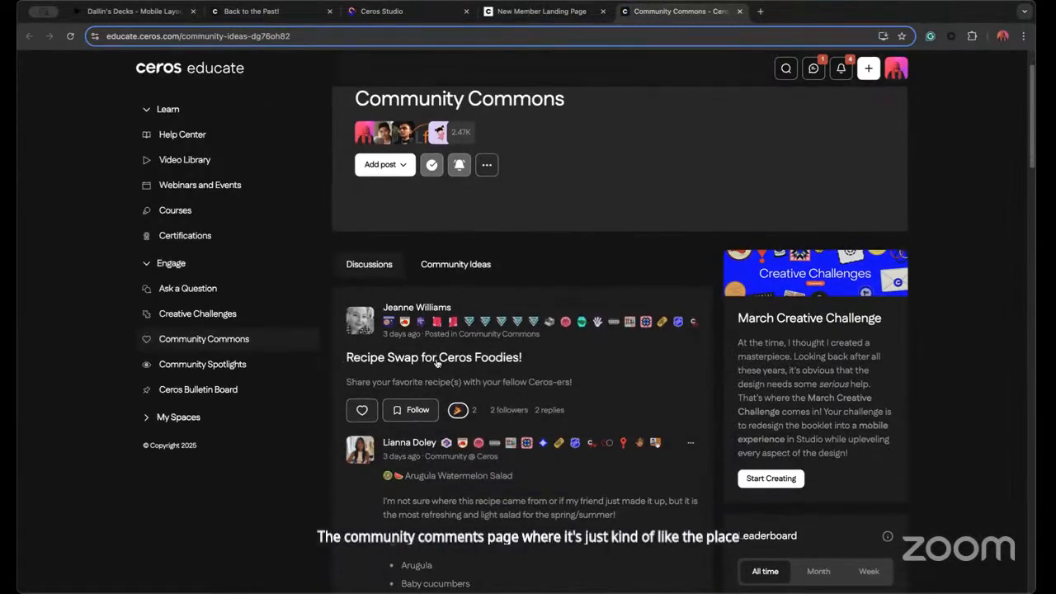
click(740, 11)
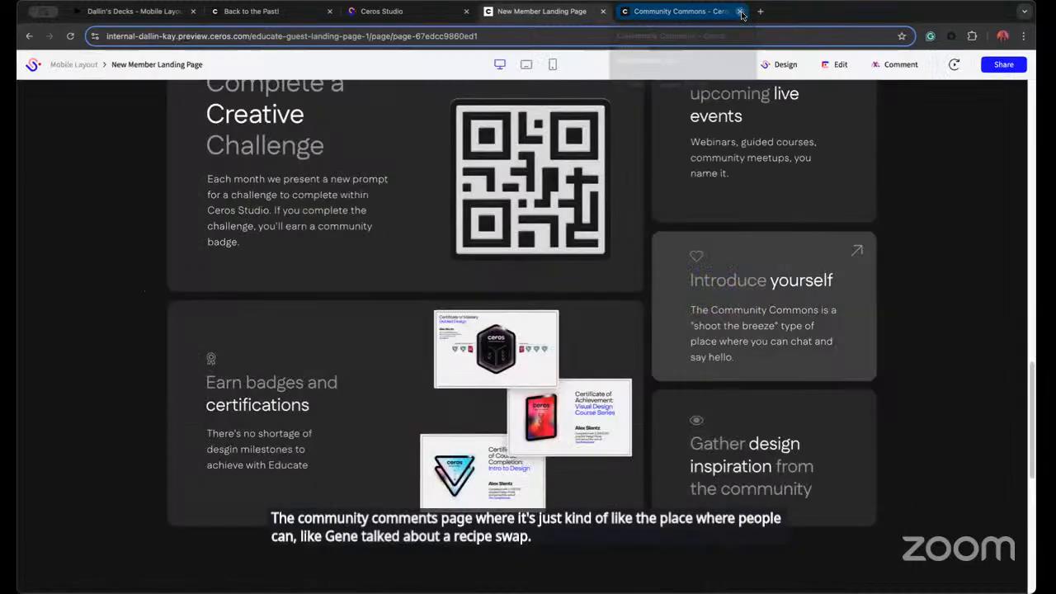
click(772, 442)
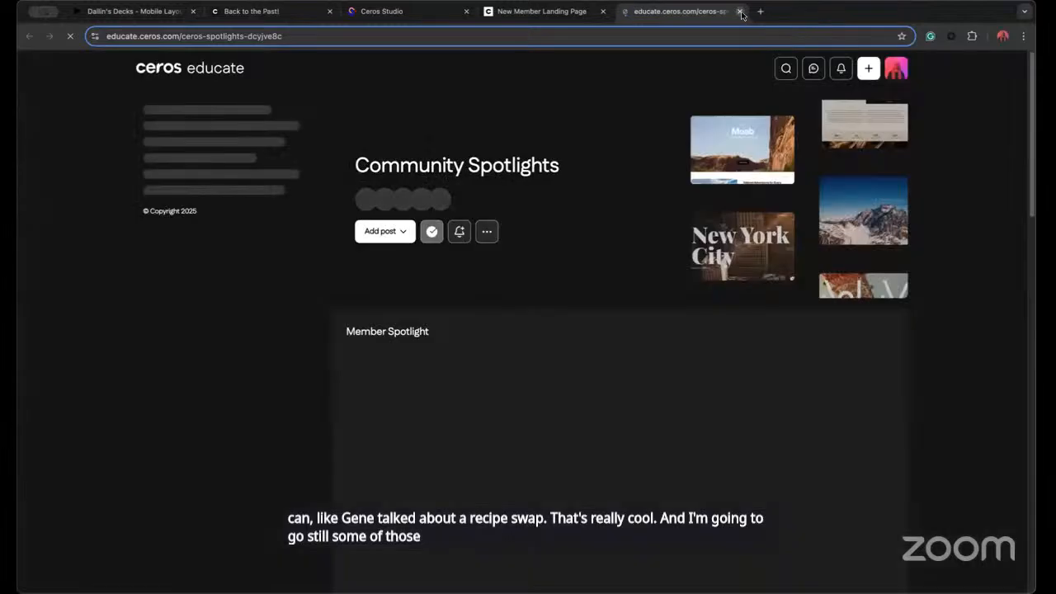
click(740, 12)
Review the previewed page's sign-up and card sections again, down to the "Need help with something?" section
scroll(711, 195, up, 3)
scroll(711, 195, up, 5)
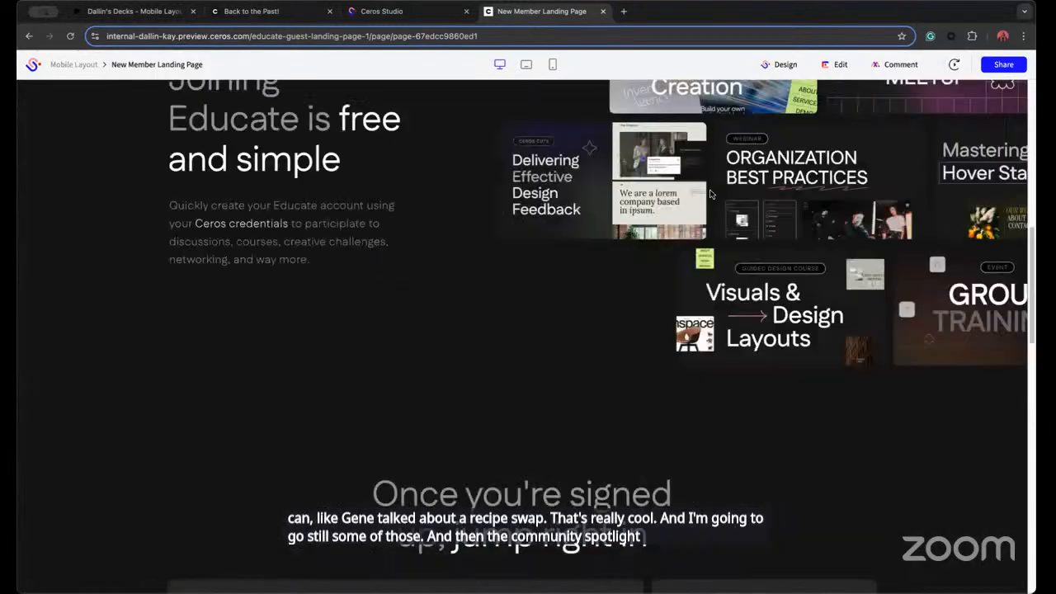
scroll(706, 196, down, 6)
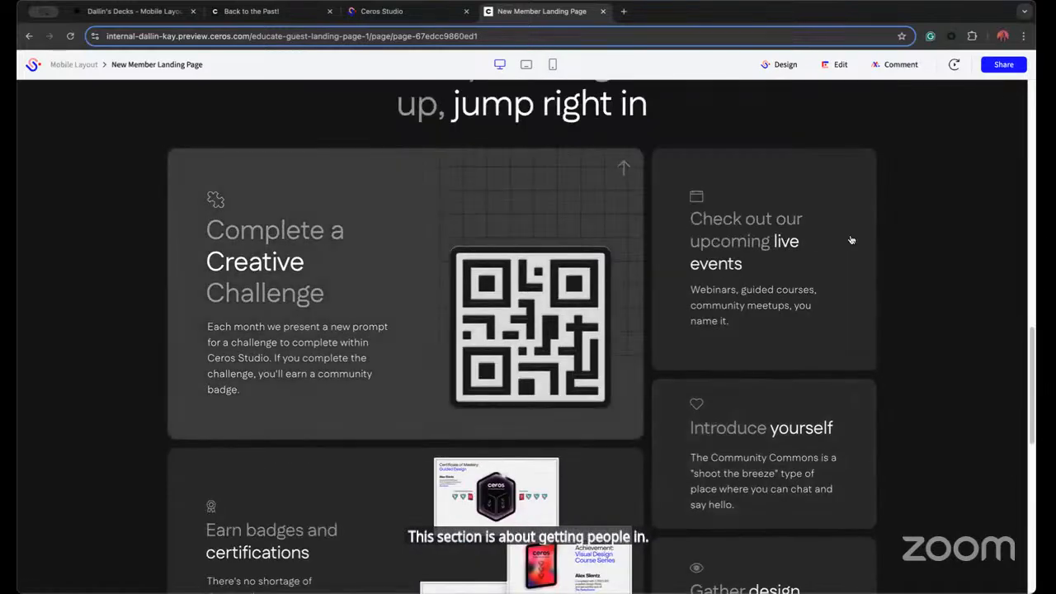
scroll(837, 302, down, 3)
scroll(837, 302, down, 4)
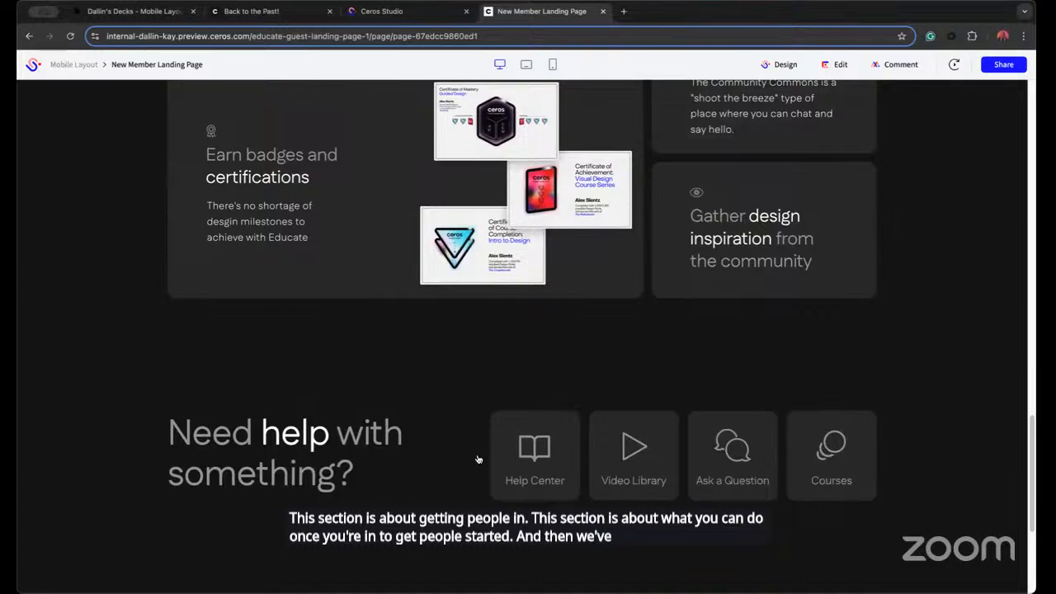
Test the Ask a Question link, close the page it opens, and review the remaining preview down to the closing call to action
click(732, 449)
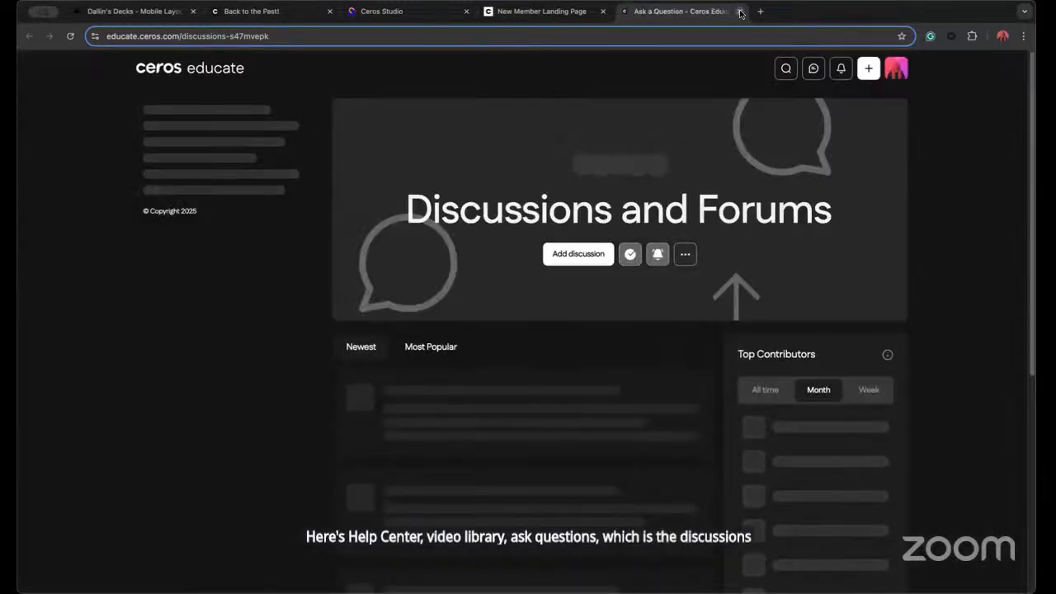
click(739, 11)
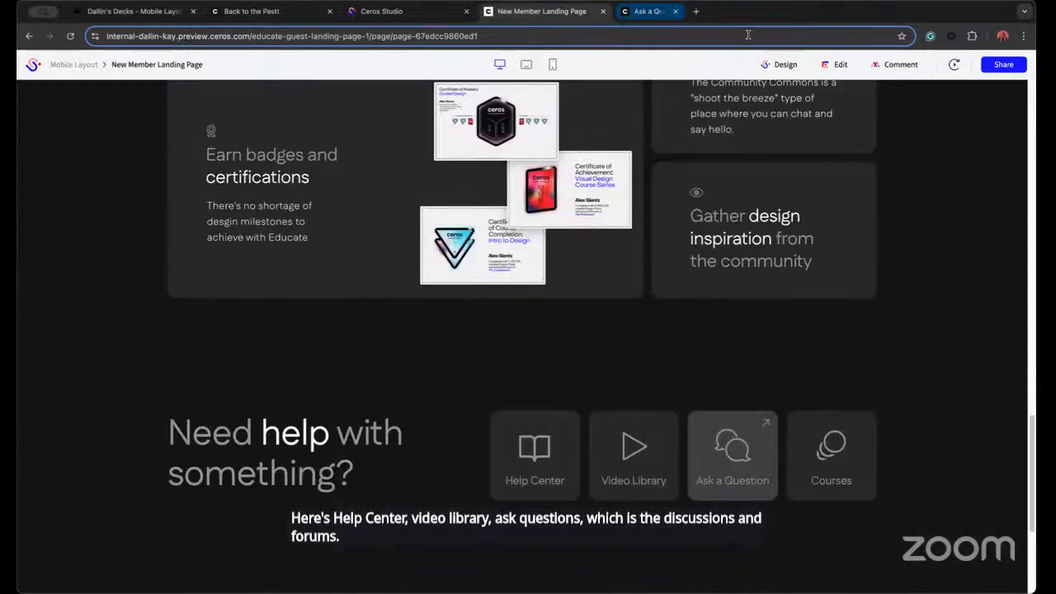
scroll(902, 432, down, 3)
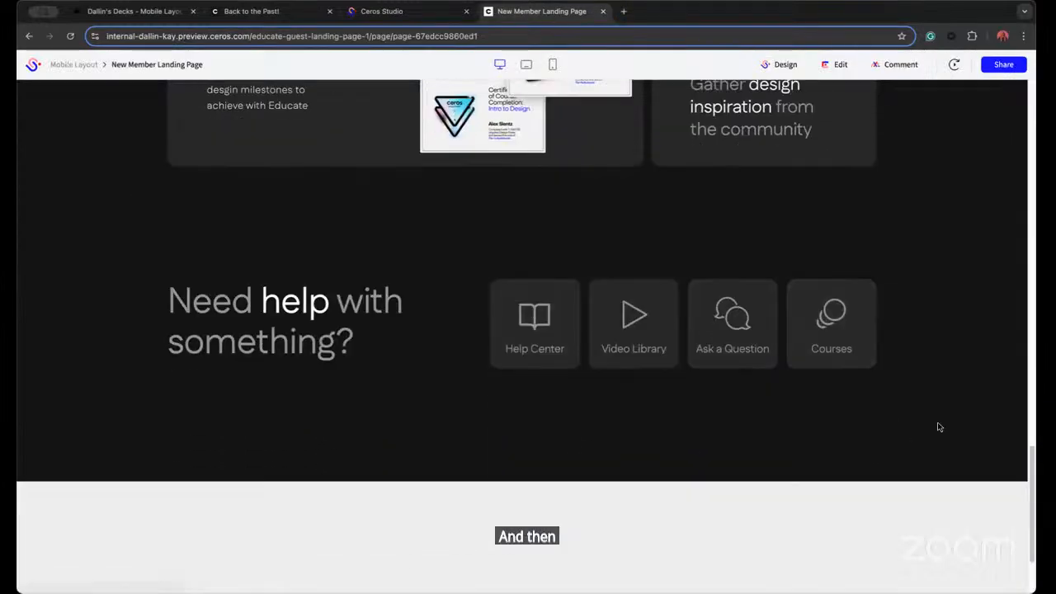
scroll(937, 426, down, 3)
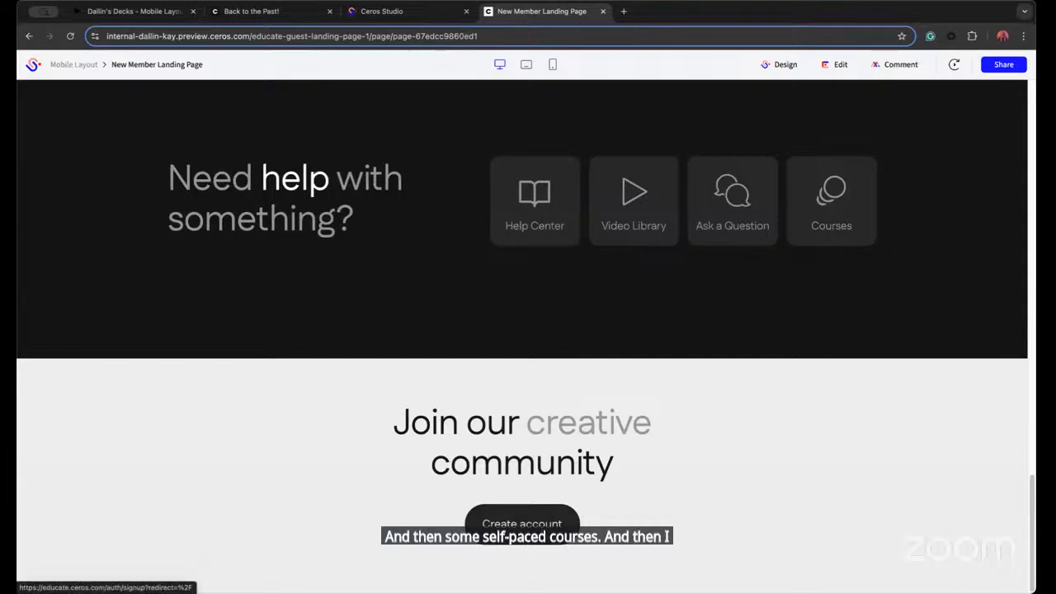
scroll(522, 528, up, 15)
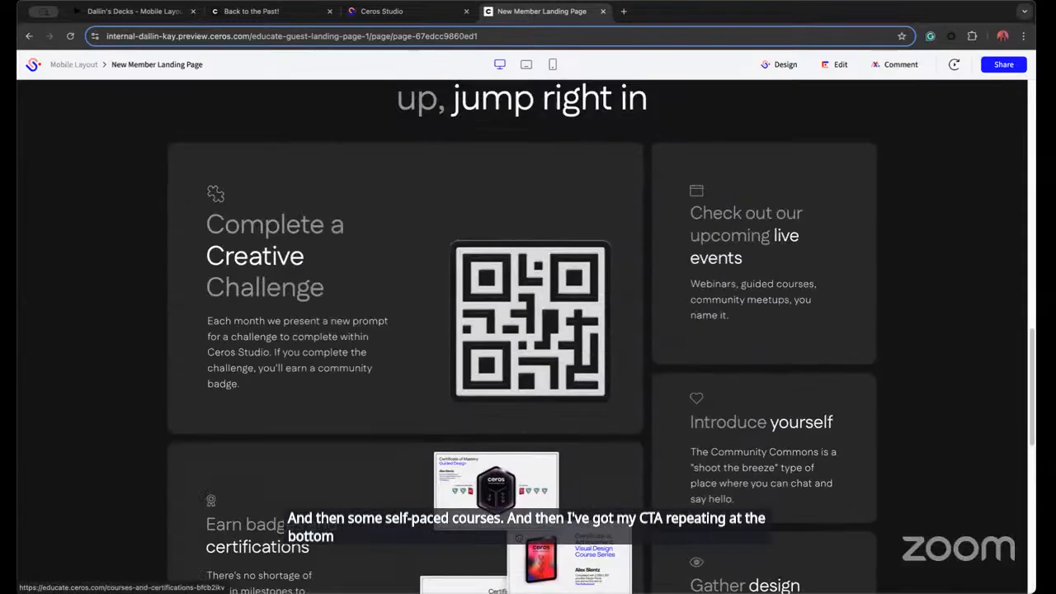
scroll(520, 537, up, 10)
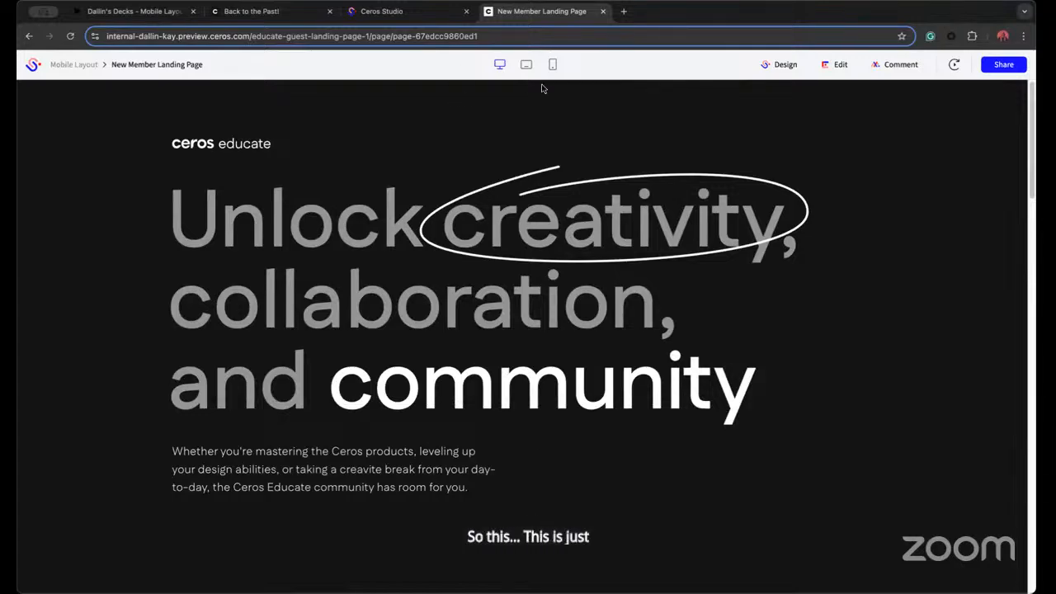
Close the New Member Landing Page preview and look over the desktop canvas in the editor
click(603, 12)
scroll(715, 231, down, 2)
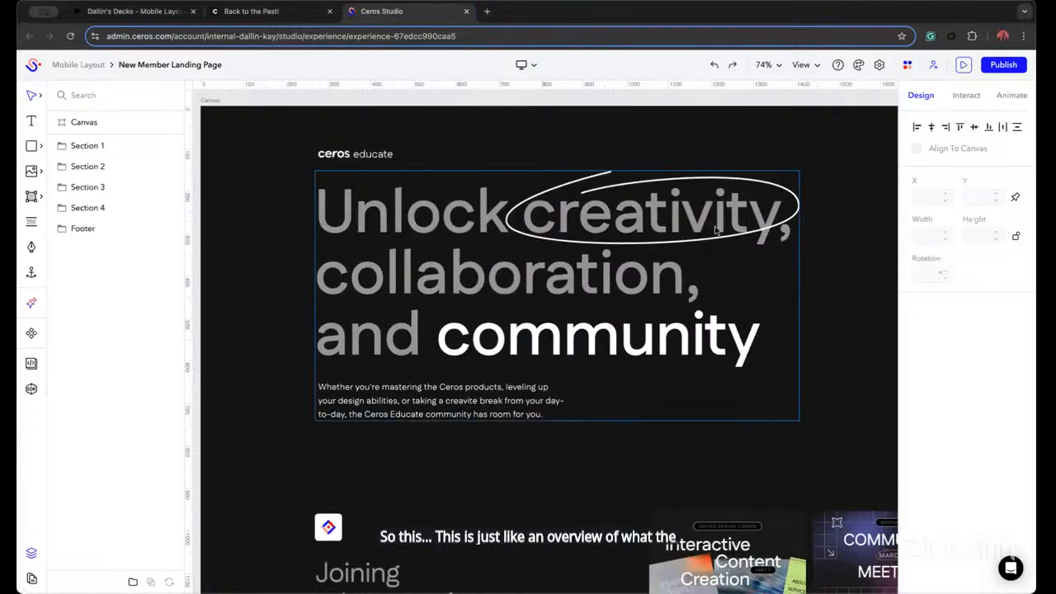
scroll(668, 226, down, 5)
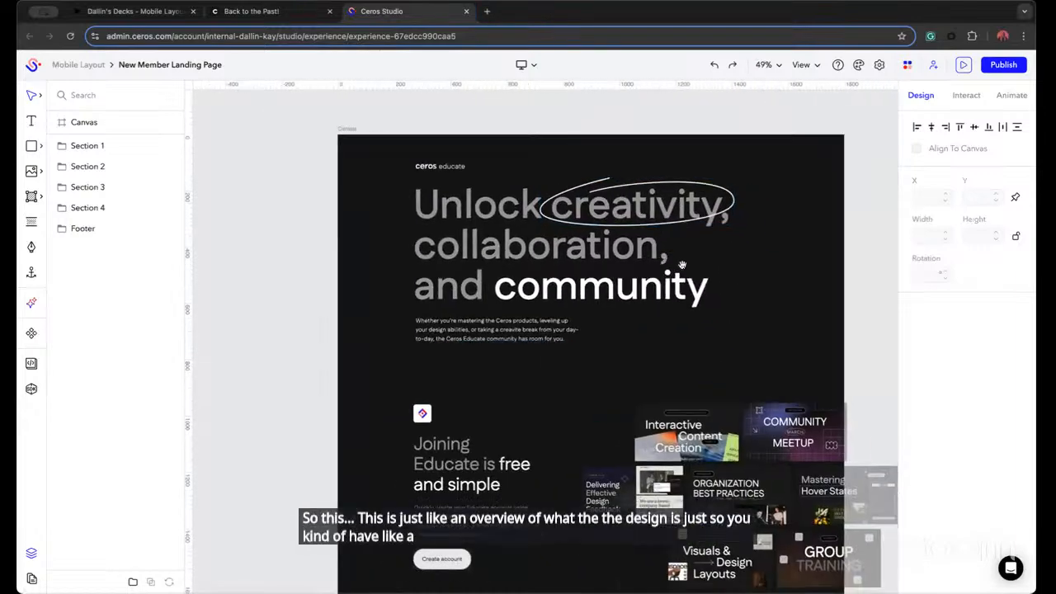
scroll(833, 247, up, 5)
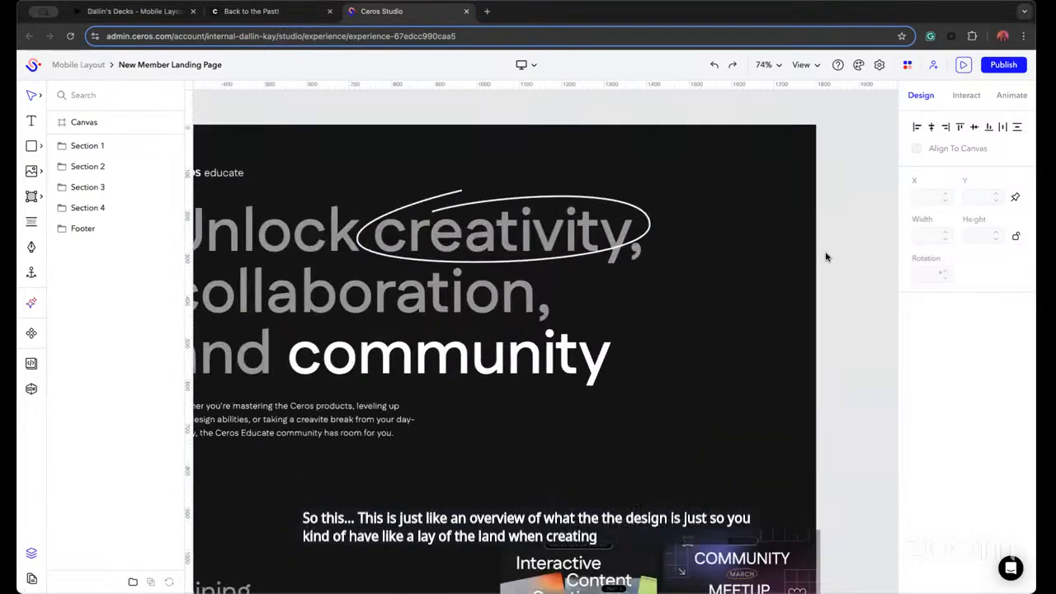
scroll(835, 266, down, 2)
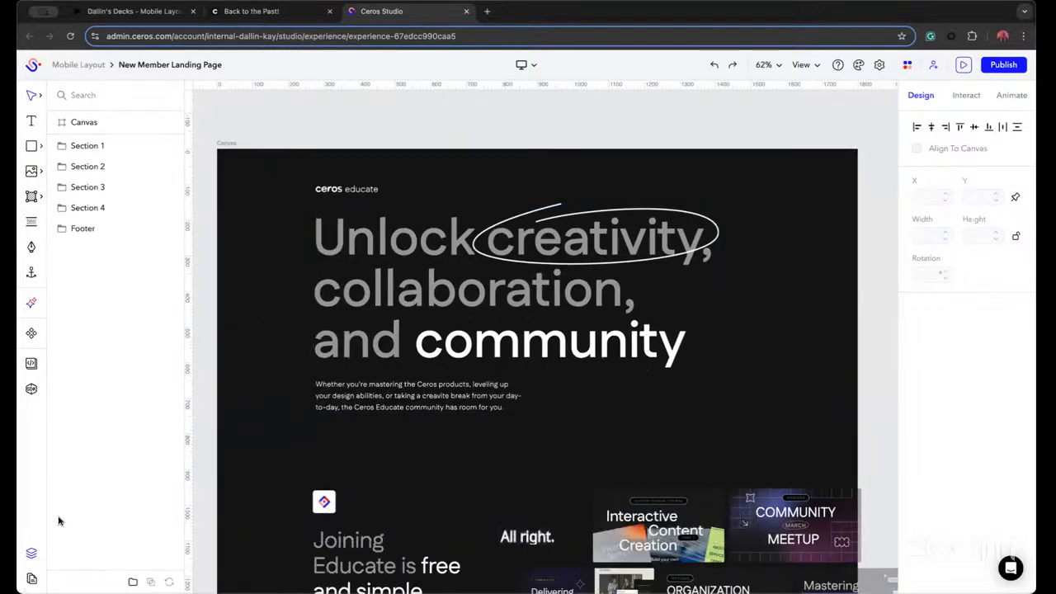
Hide the layer list and resize the browser window to give the canvas more room
click(30, 555)
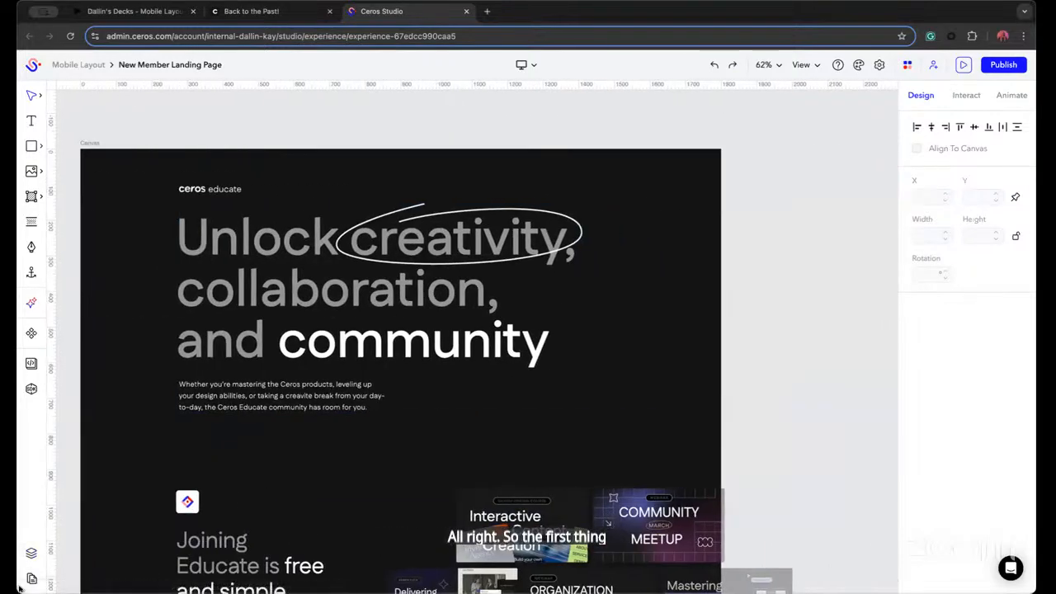
drag(20, 589, 0, 593)
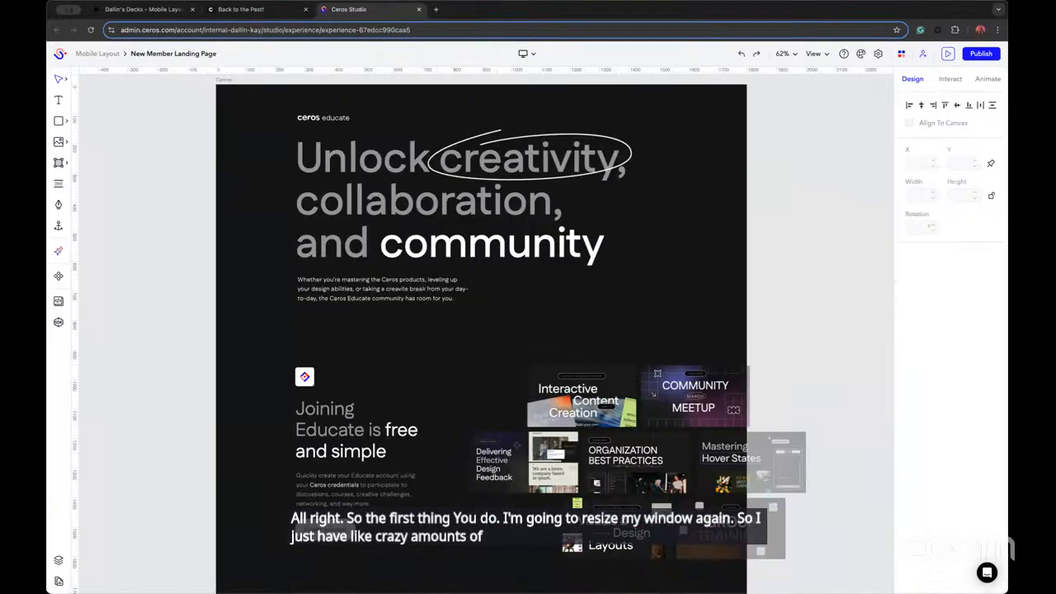
drag(758, 136, 808, 167)
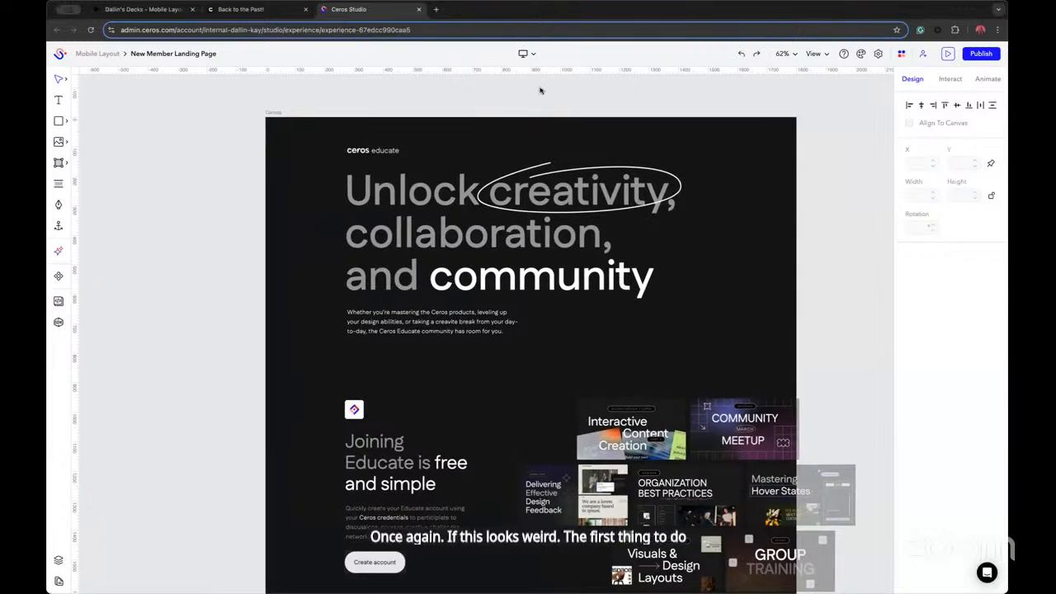
Create a mobile layout of the New Member Landing Page from the desktop version
click(532, 53)
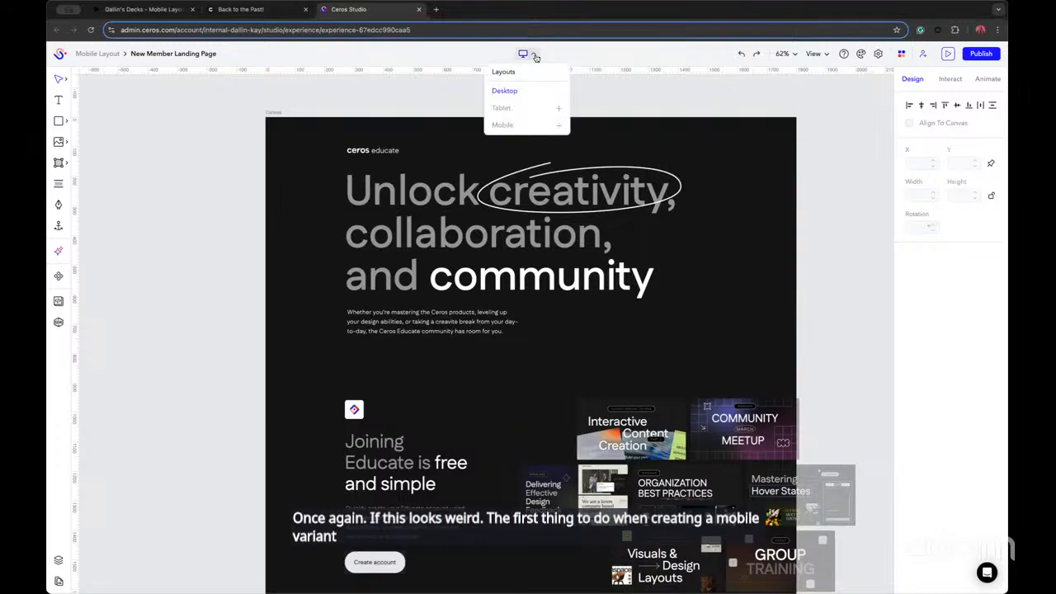
click(520, 55)
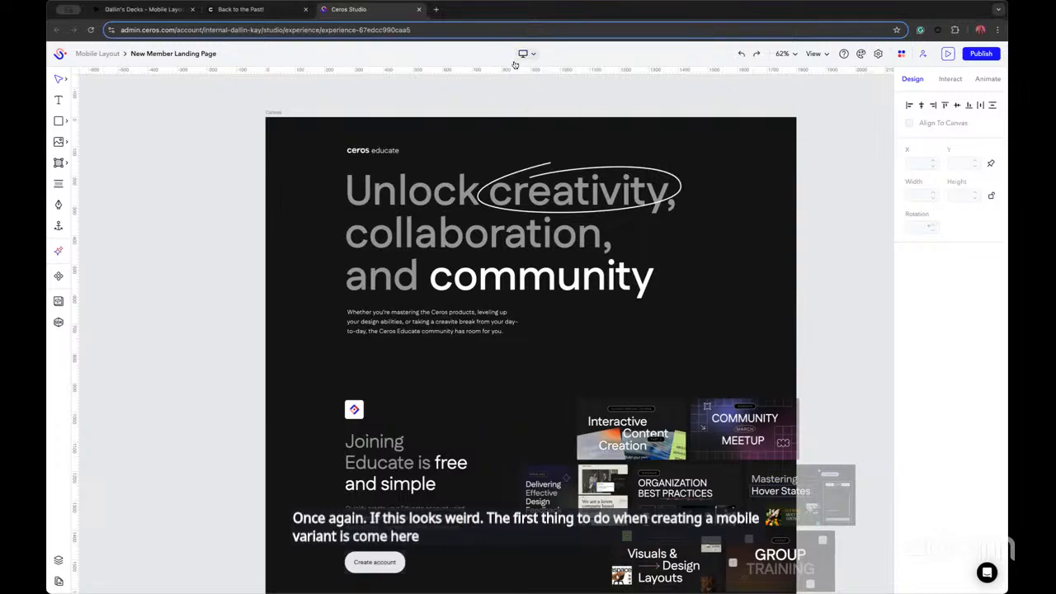
click(522, 55)
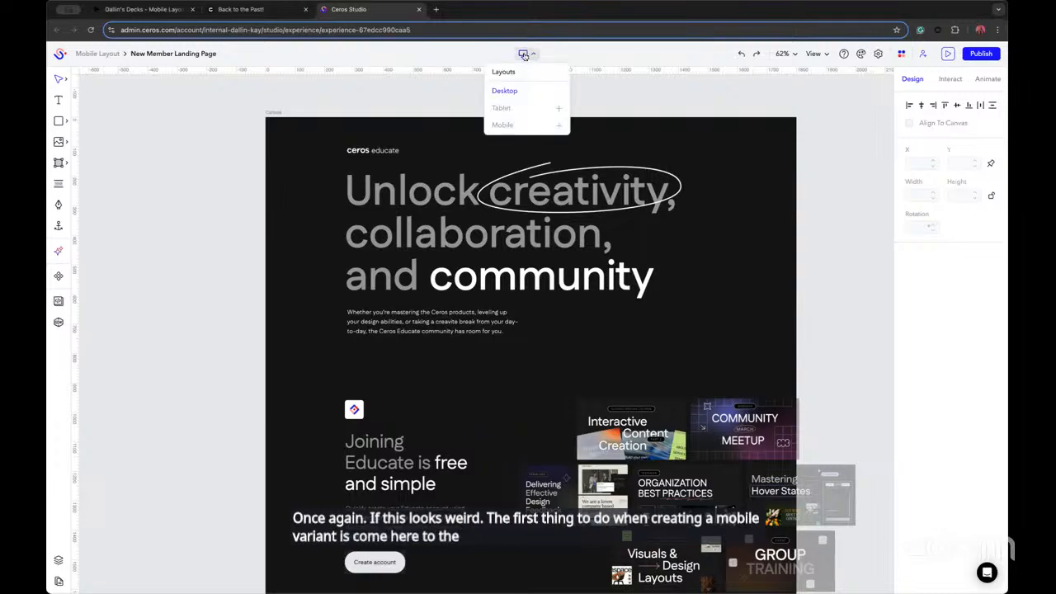
click(528, 124)
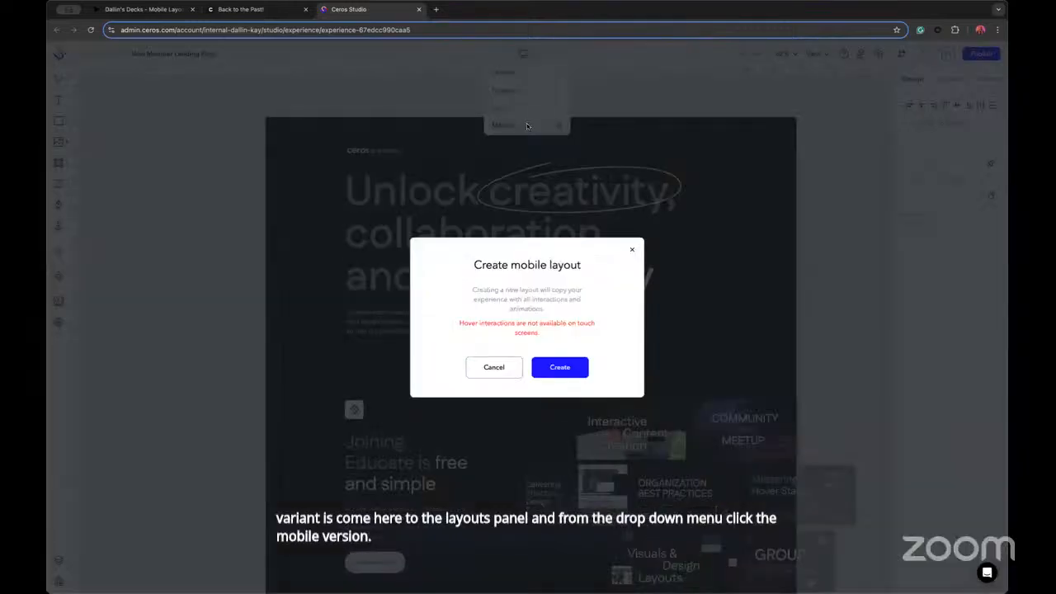
click(560, 366)
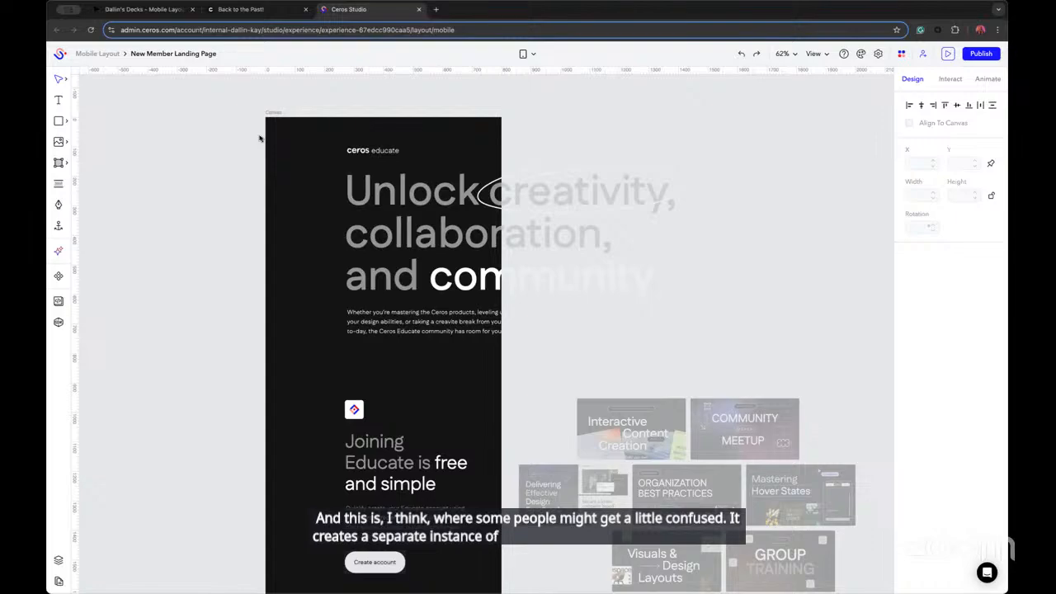
Switch to the desktop layout and back to the mobile one, and examine how the copied content sits on the mobile canvas
click(524, 53)
click(503, 90)
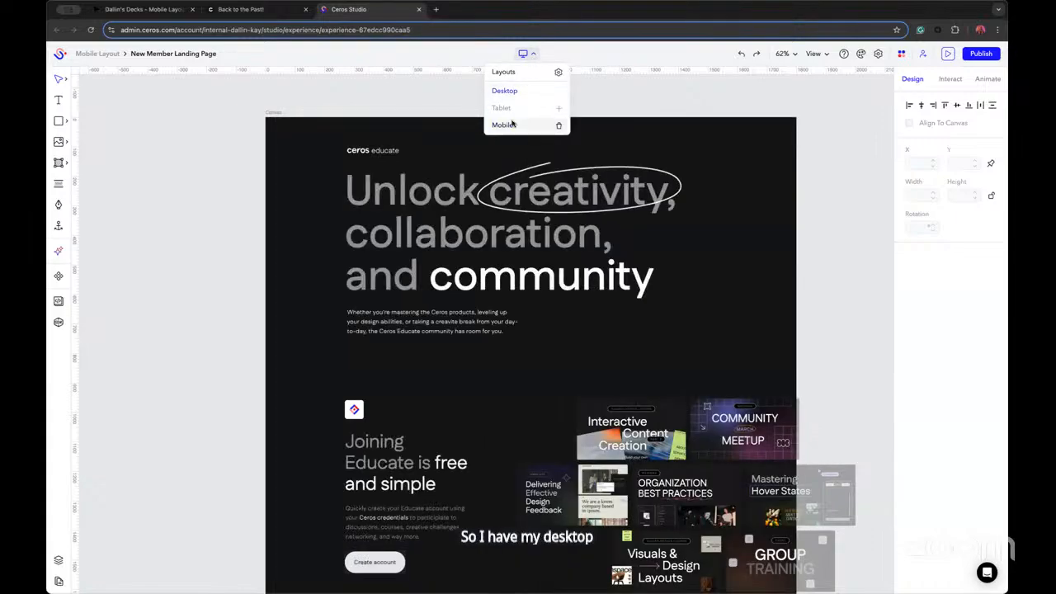
click(523, 86)
click(522, 54)
click(526, 125)
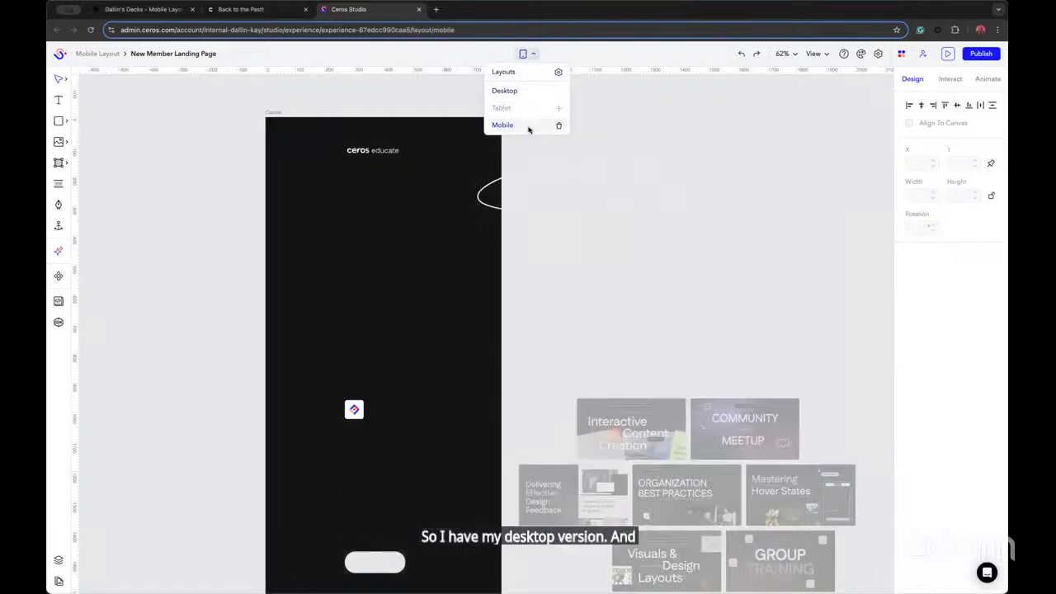
click(161, 206)
scroll(333, 200, down, 5)
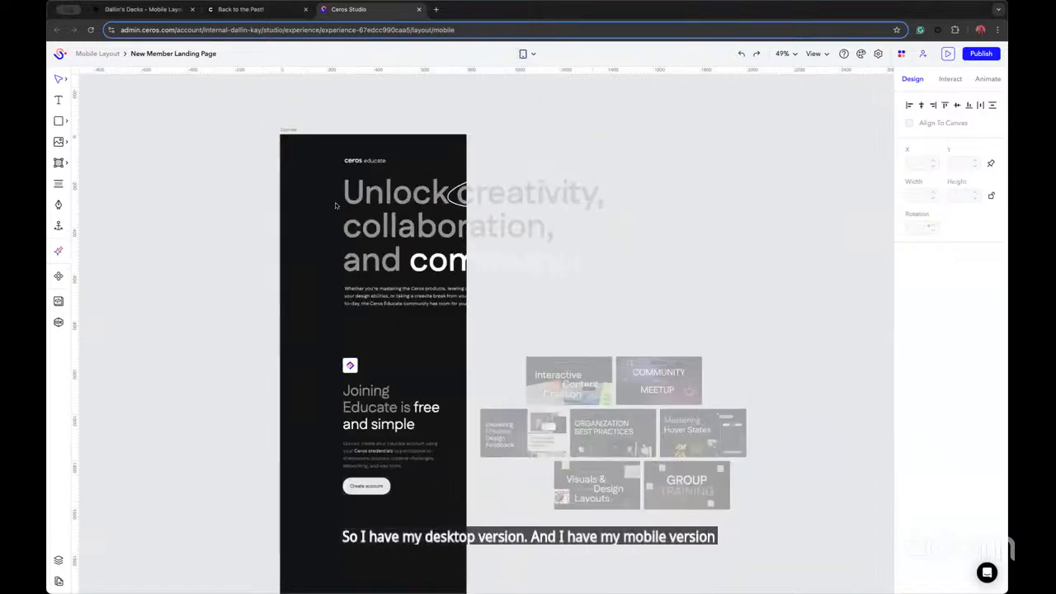
scroll(383, 240, down, 3)
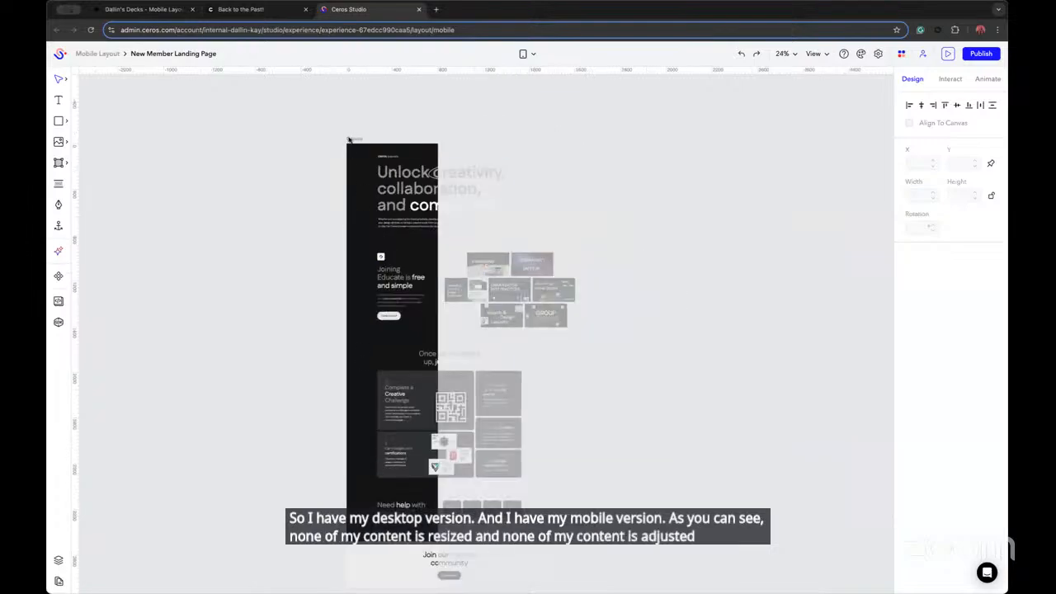
scroll(358, 195, up, 3)
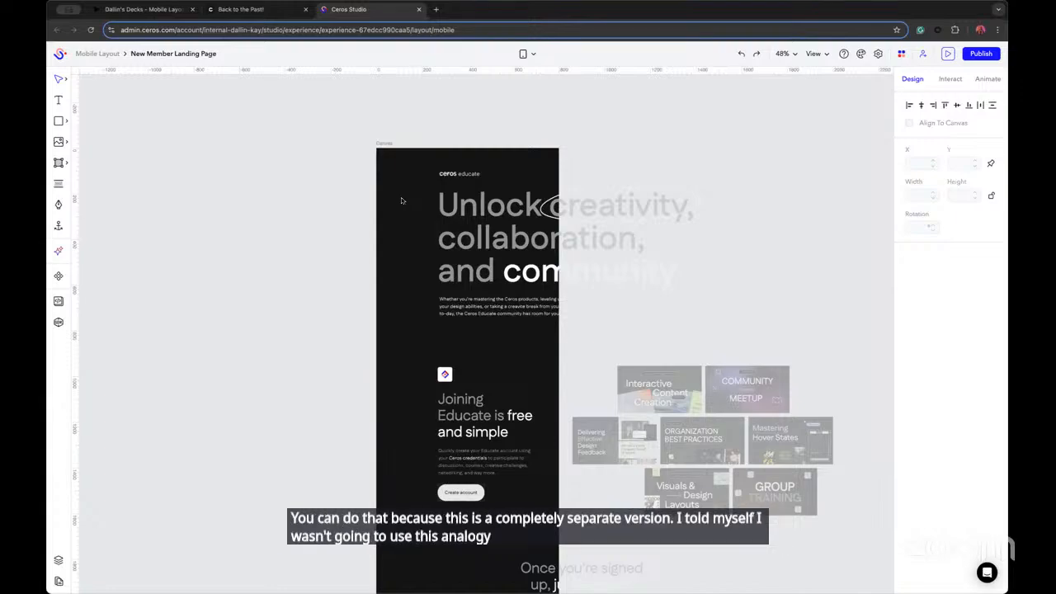
Compare the desktop layout with the mobile layout once more, ending on the upper part of the mobile canvas
click(532, 54)
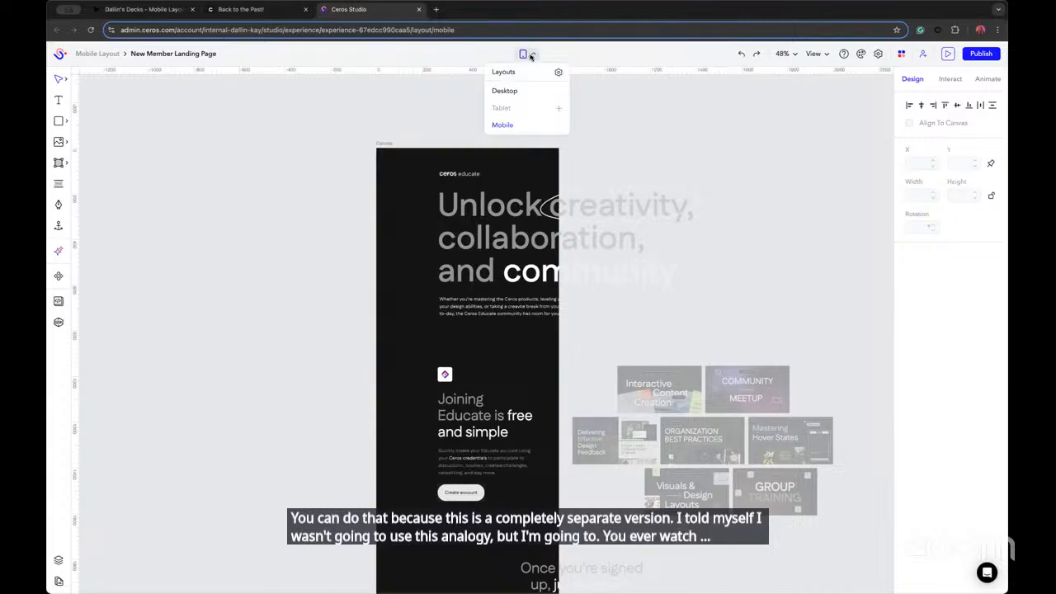
click(519, 91)
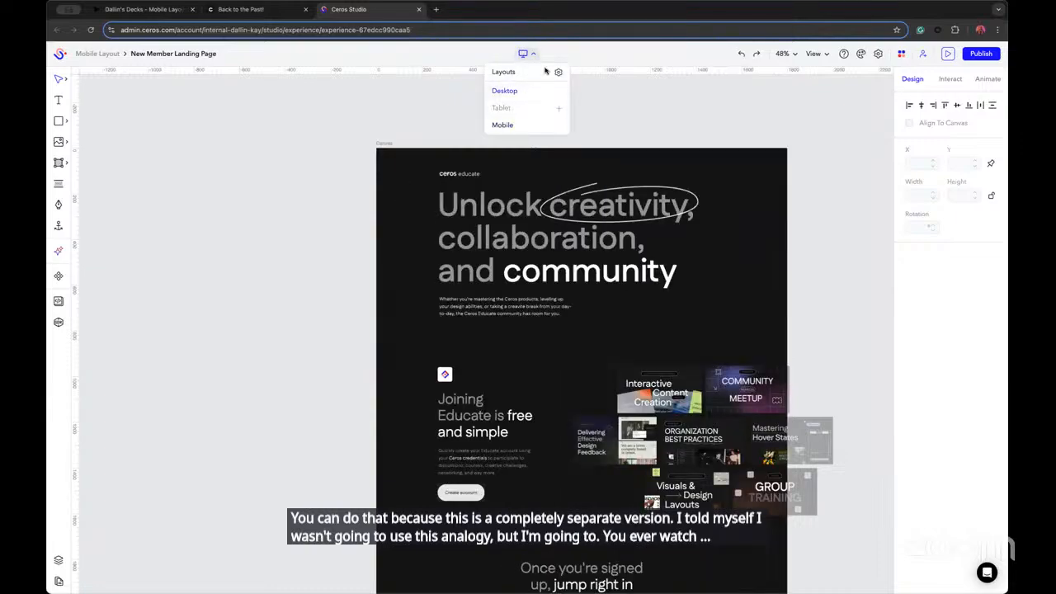
click(526, 124)
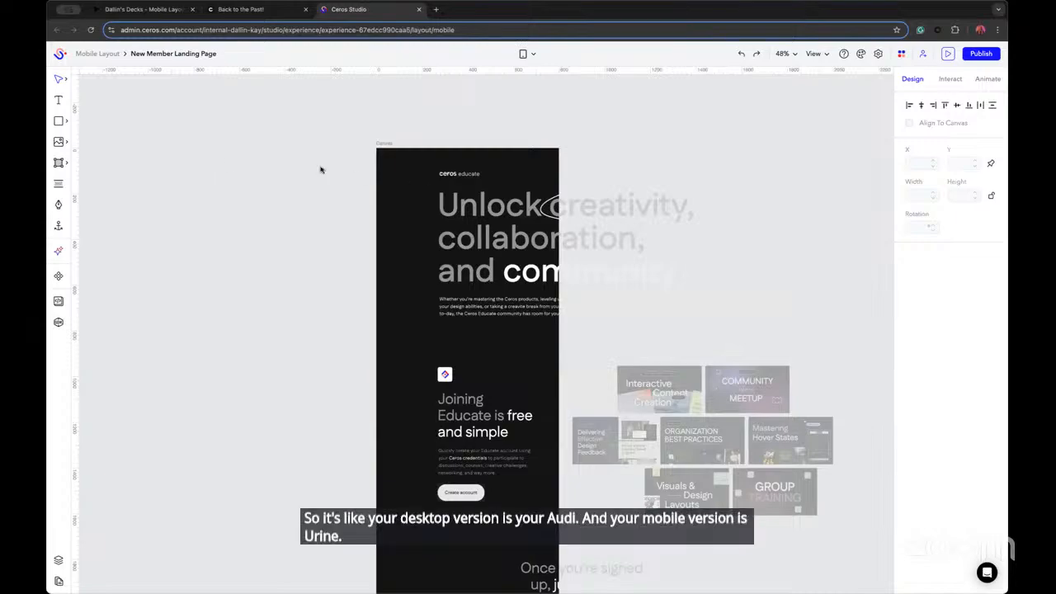
drag(334, 210, 361, 262)
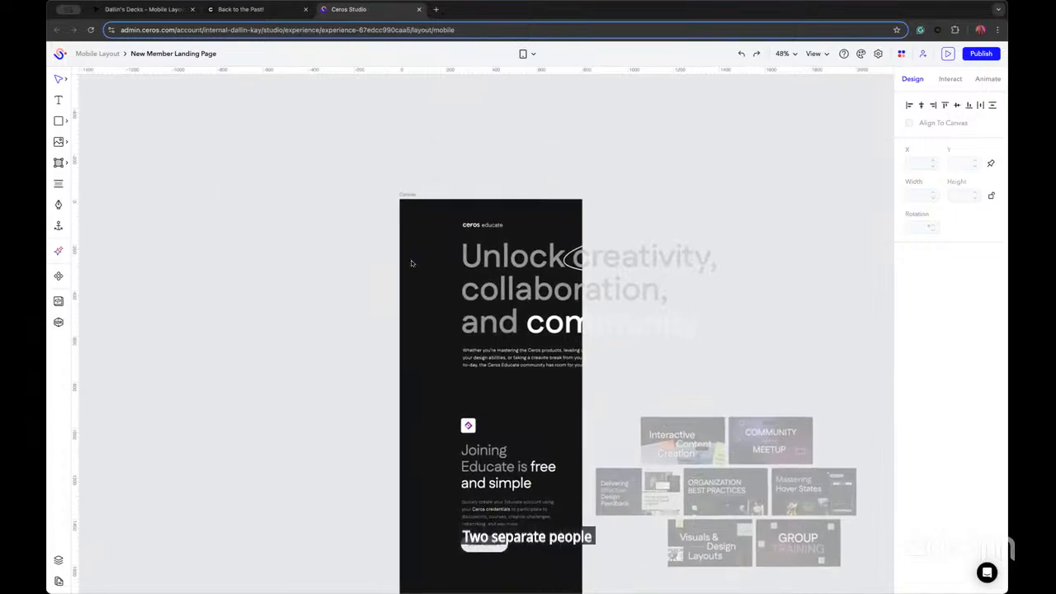
scroll(409, 264, down, 5)
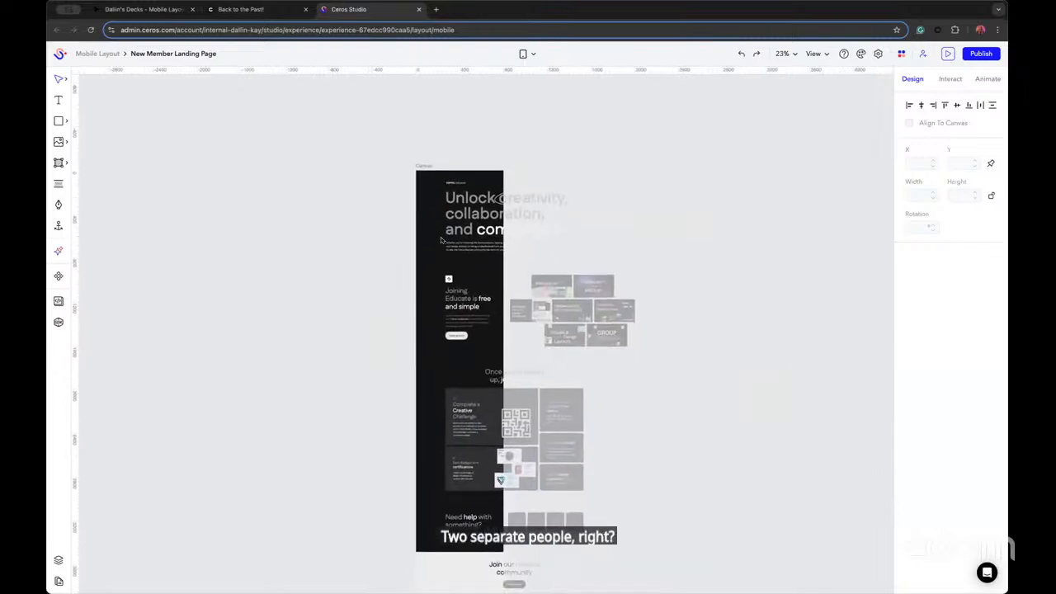
scroll(441, 240, up, 5)
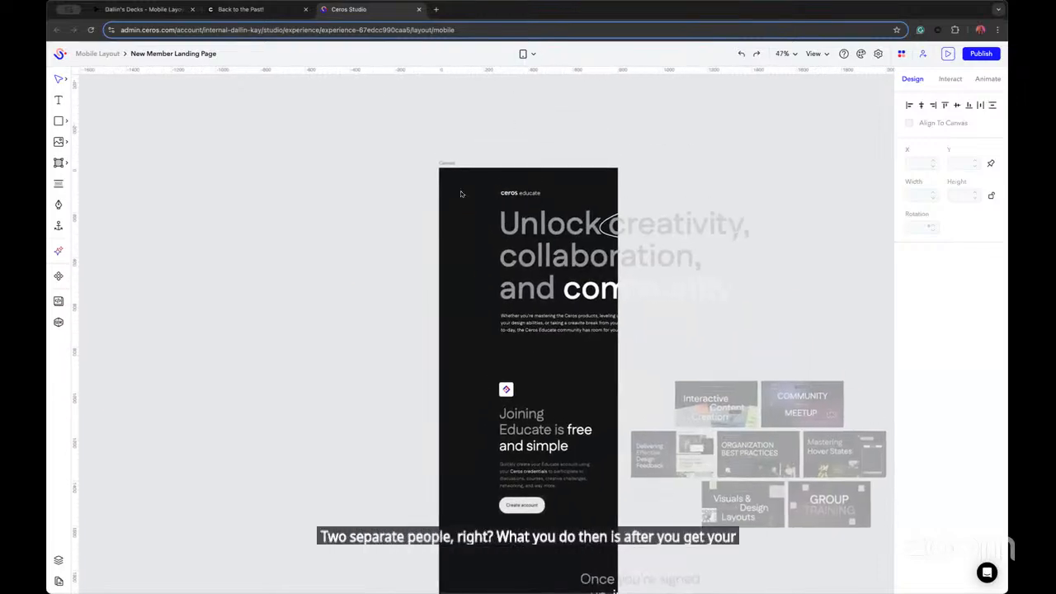
scroll(461, 194, up, 5)
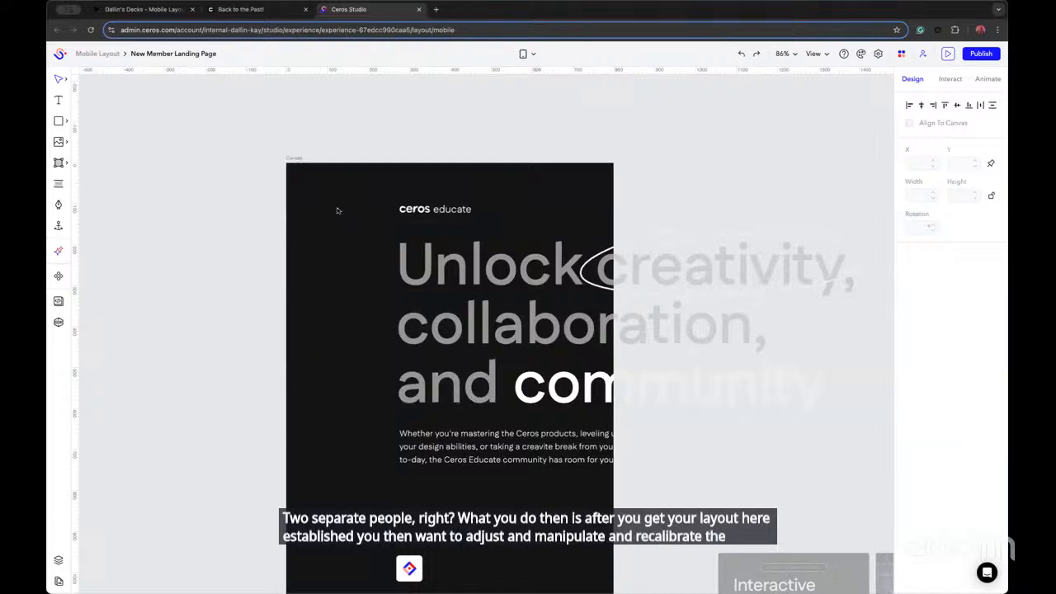
Select the mobile canvas to check its width and height settings, and look through the page content along its length
click(290, 158)
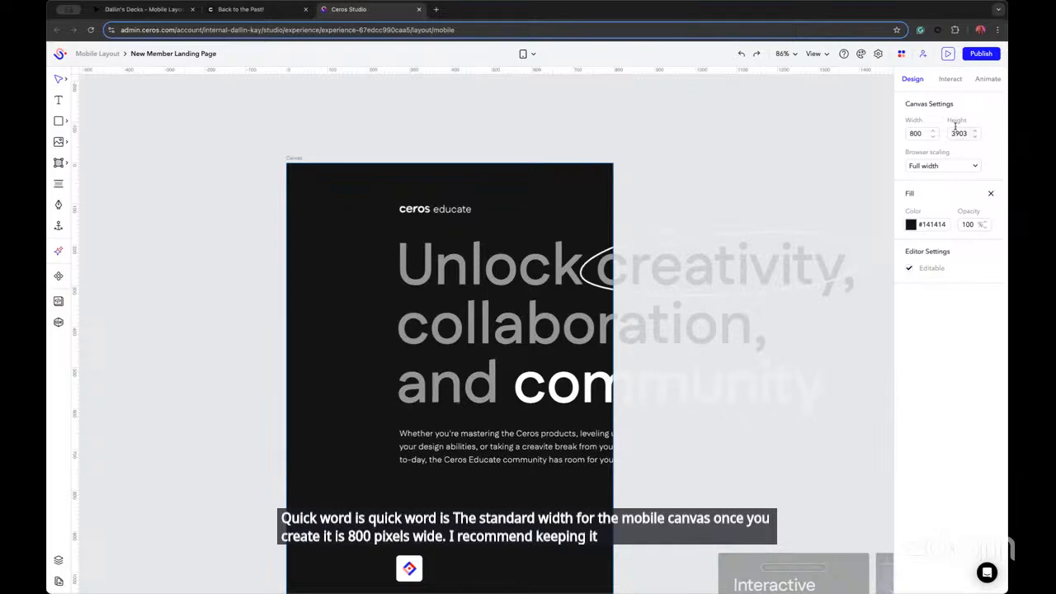
scroll(721, 151, down, 2)
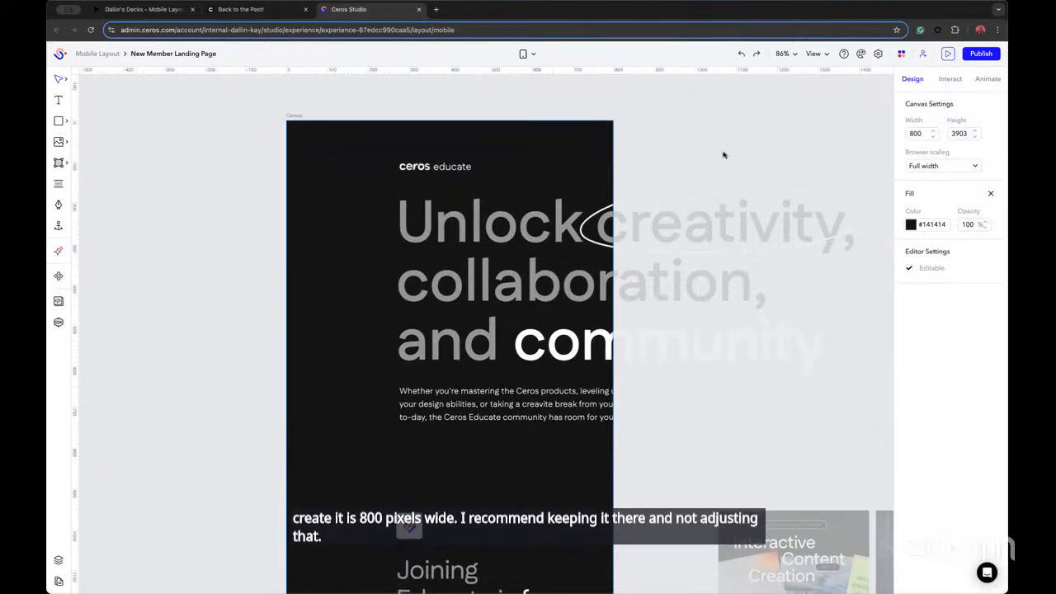
ctrl+scroll(721, 153, down, 3)
scroll(627, 200, down, 6)
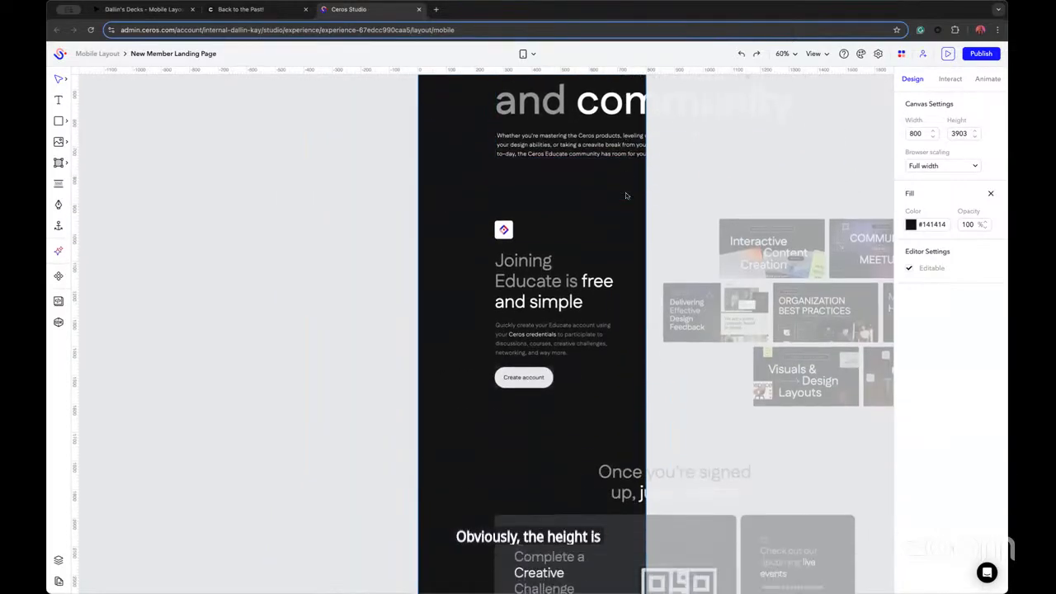
scroll(627, 199, down, 3)
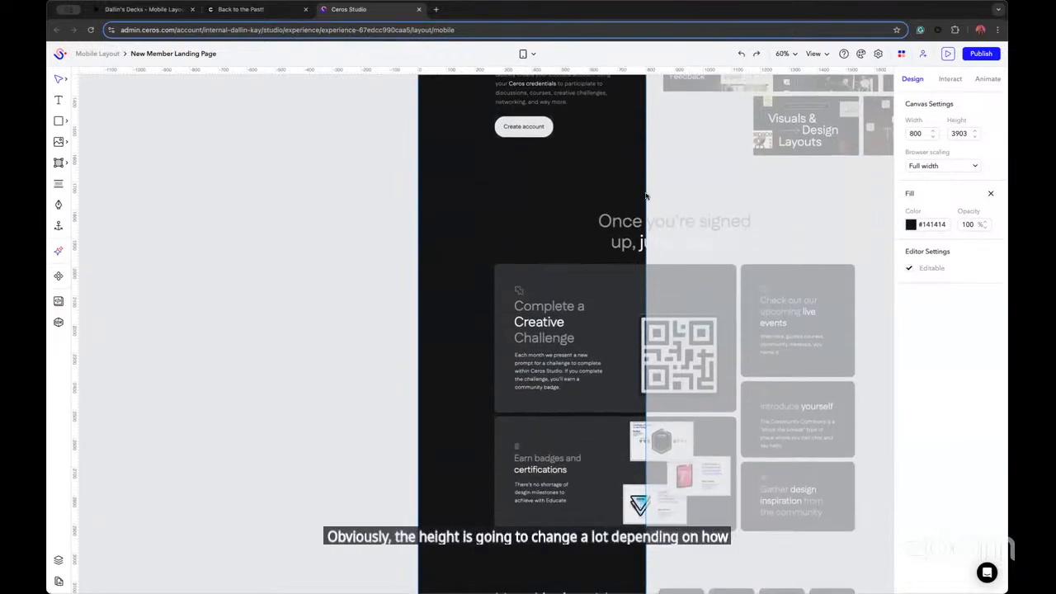
scroll(569, 205, down, 1)
scroll(573, 207, up, 6)
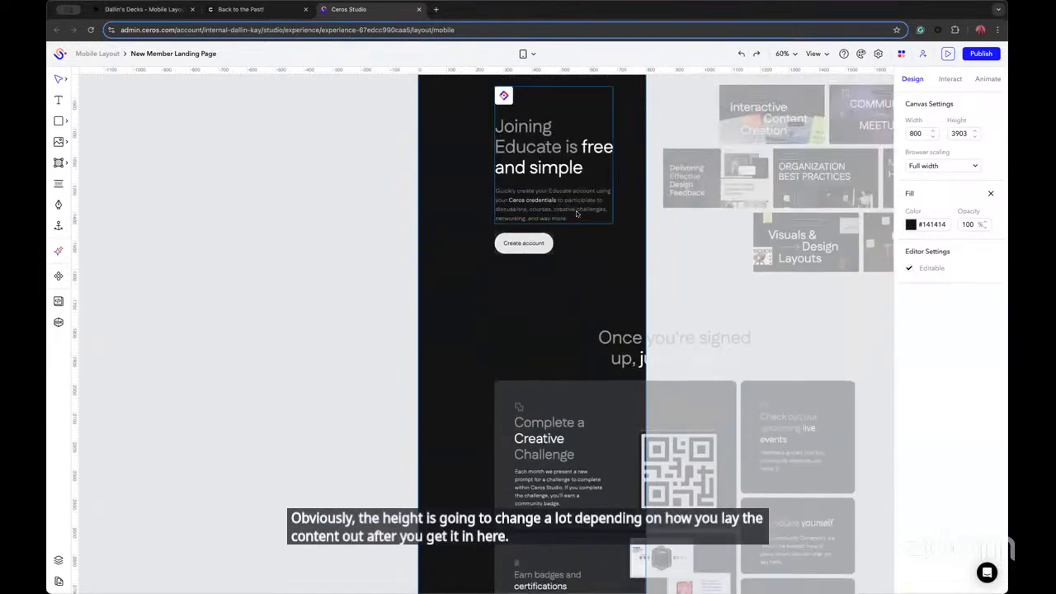
Change the mobile canvas fill color from the top of the page to bright pink, #dc4cff
scroll(573, 215, up, 6)
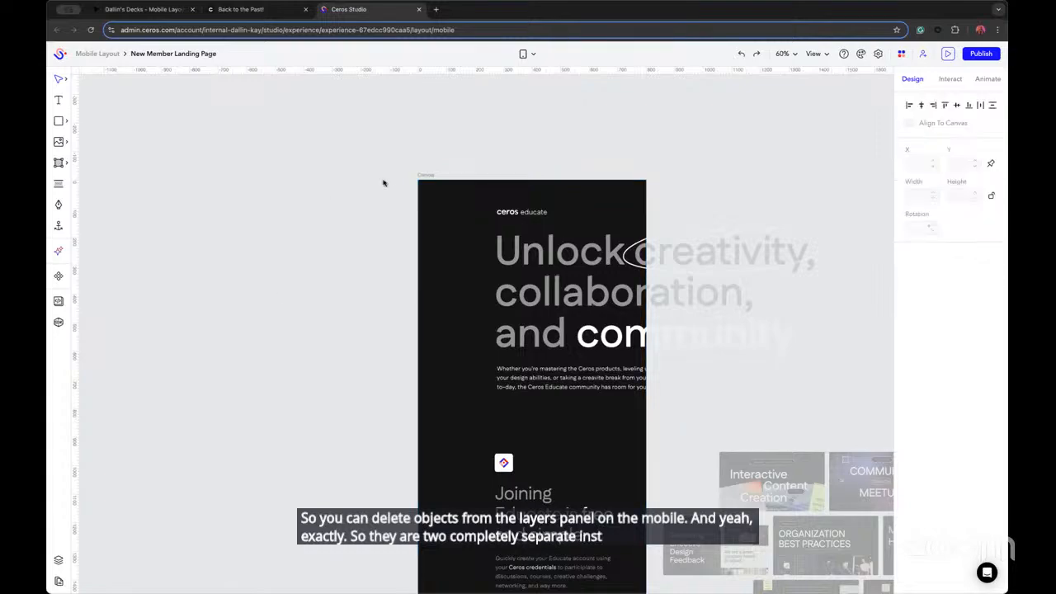
click(910, 225)
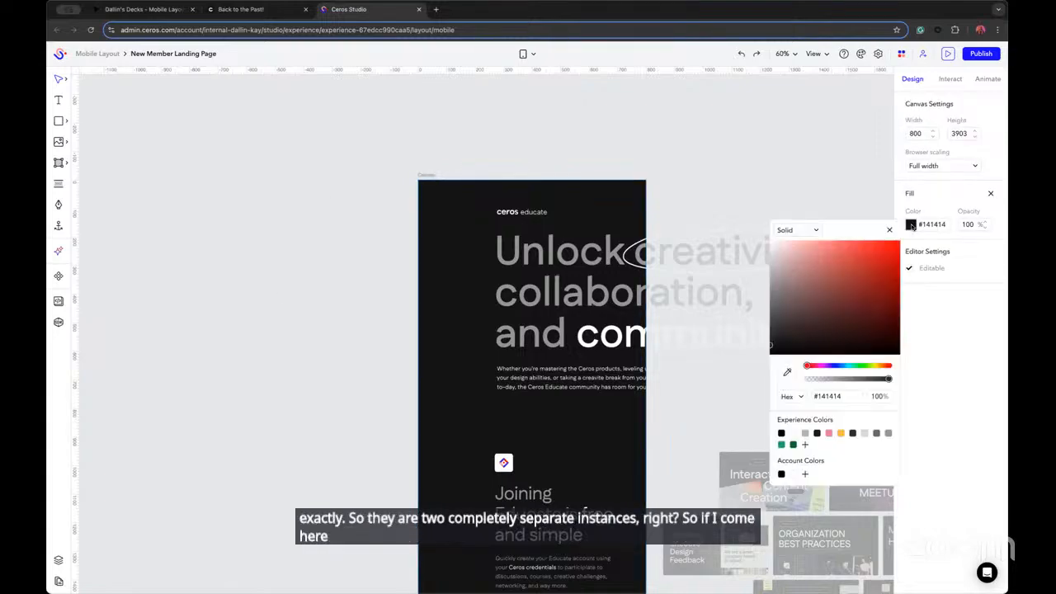
mouse_move(806, 365)
mouse_down()
mouse_move(837, 367)
mouse_move(823, 372)
mouse_up()
drag(851, 276, 860, 222)
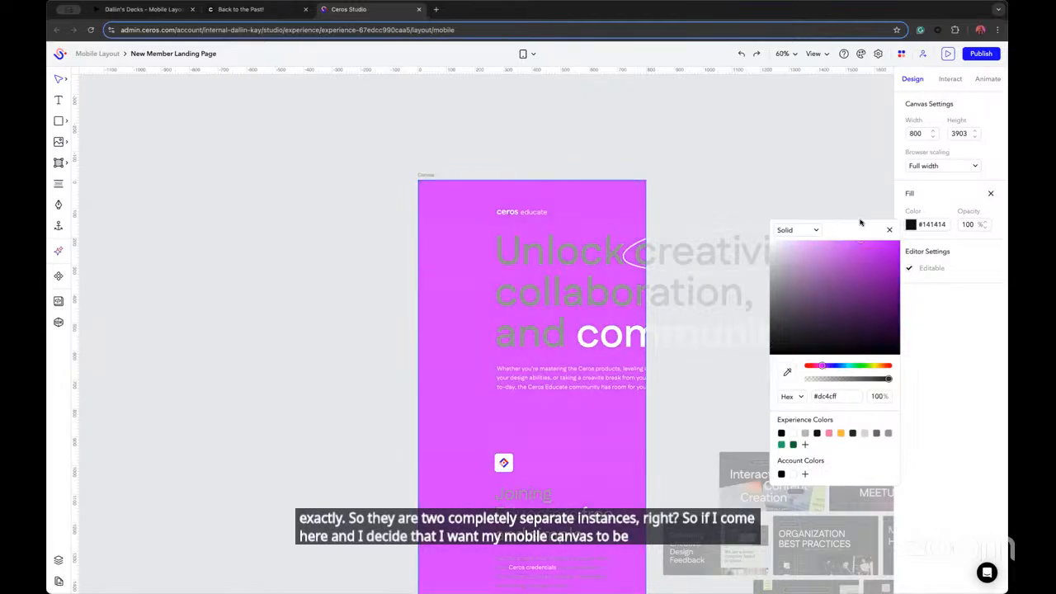
click(765, 140)
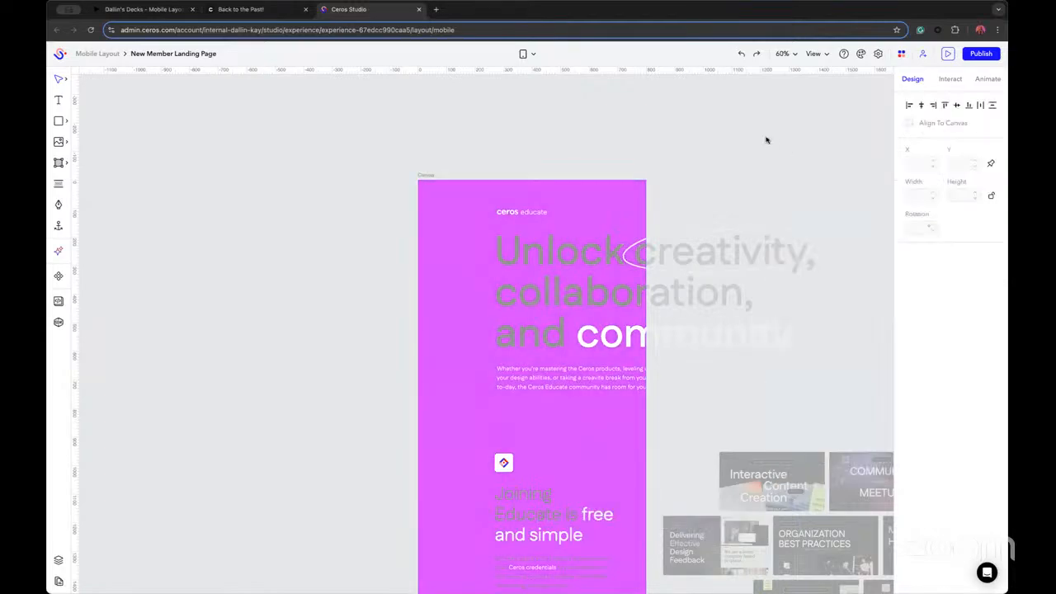
Switch to the desktop layout and back to the mobile one to compare their canvas colors
click(530, 54)
click(536, 93)
click(288, 143)
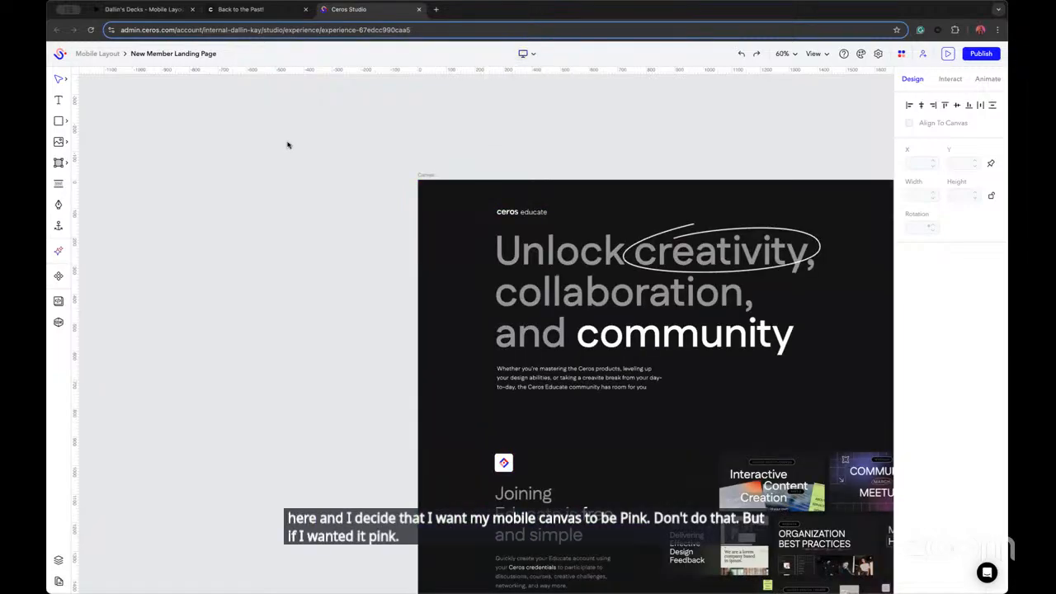
click(519, 53)
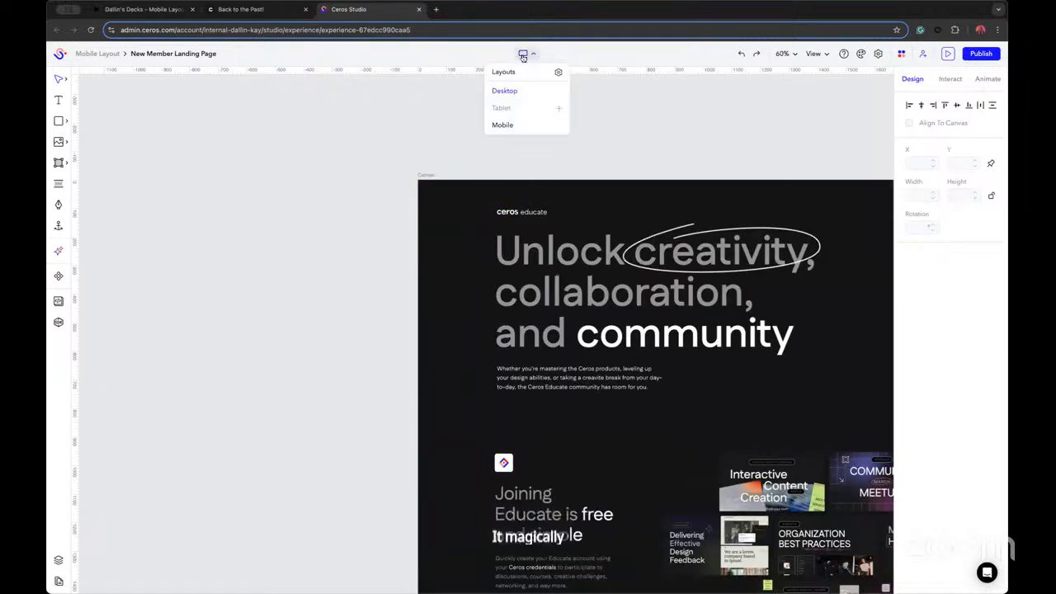
click(502, 124)
click(399, 179)
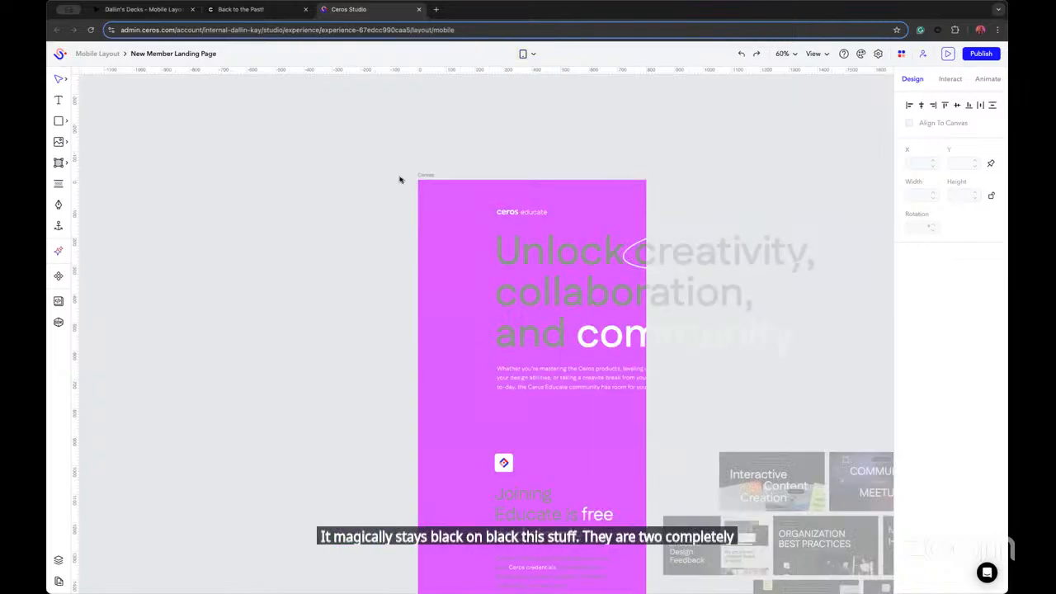
Undo the pink fill on the mobile canvas
click(526, 54)
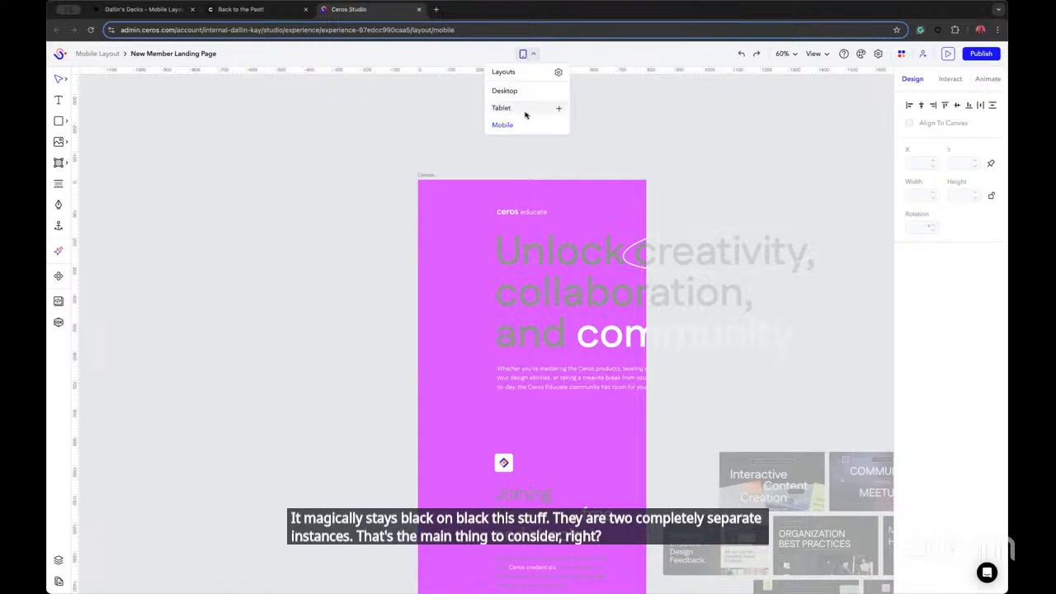
click(642, 127)
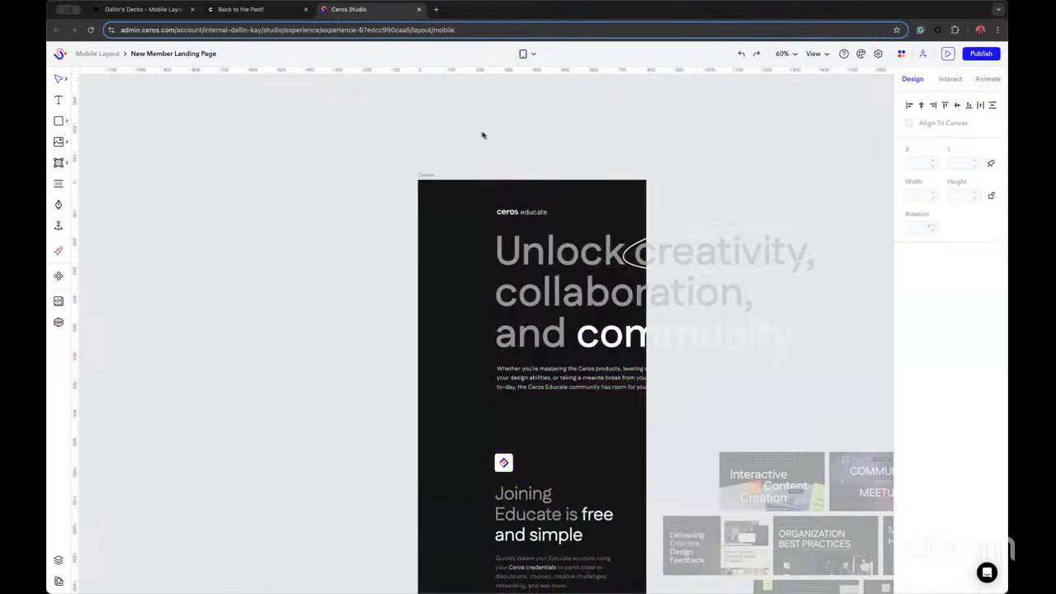
drag(494, 133, 516, 105)
Shorten the main headline on the mobile layout to just "Unlock" by deleting the rest of its text
click(578, 242)
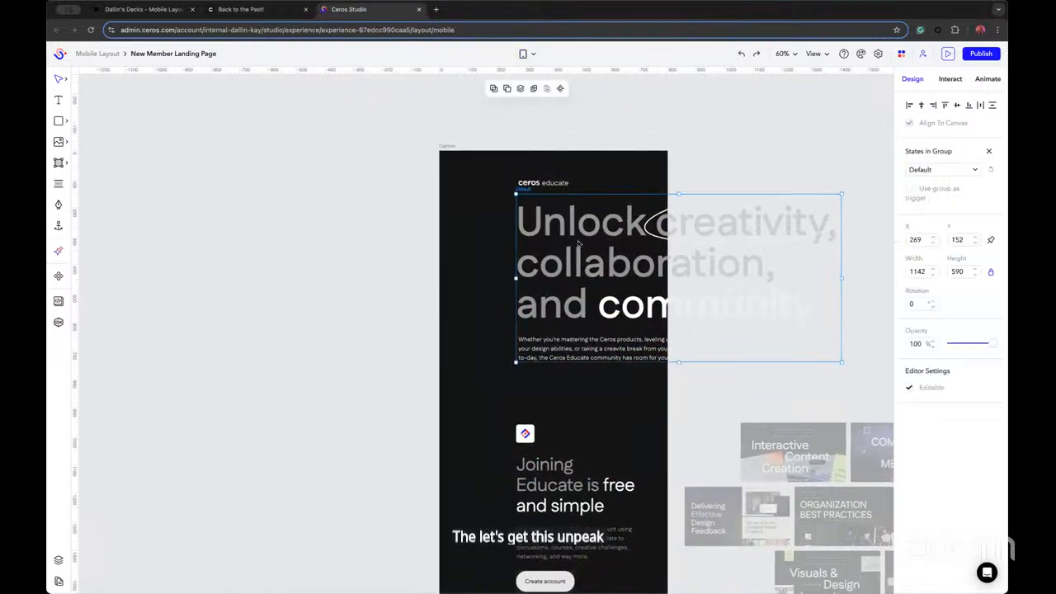
double_click(577, 250)
click(606, 304)
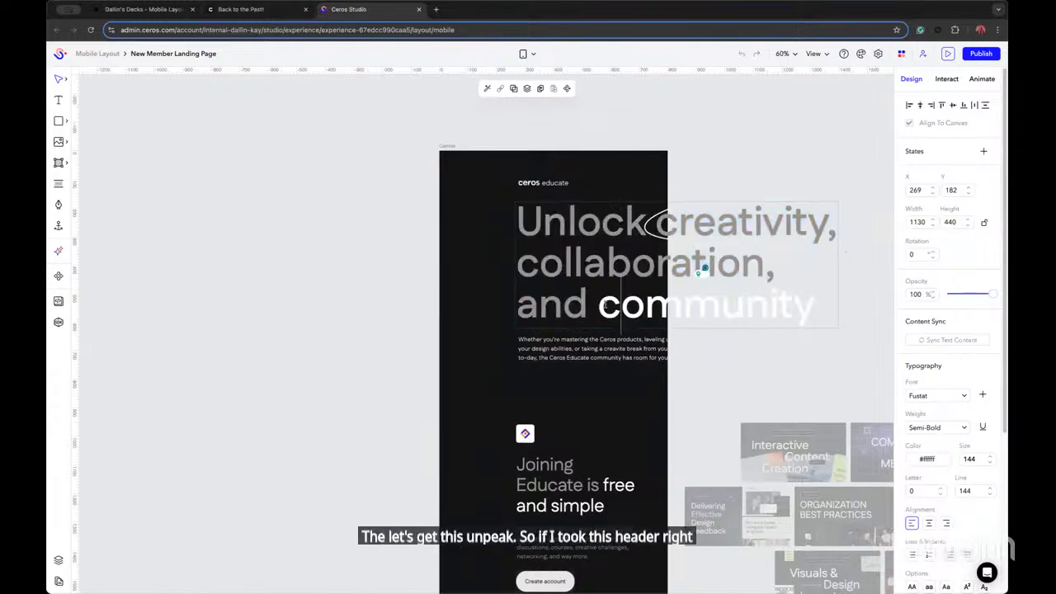
drag(708, 284, 647, 224)
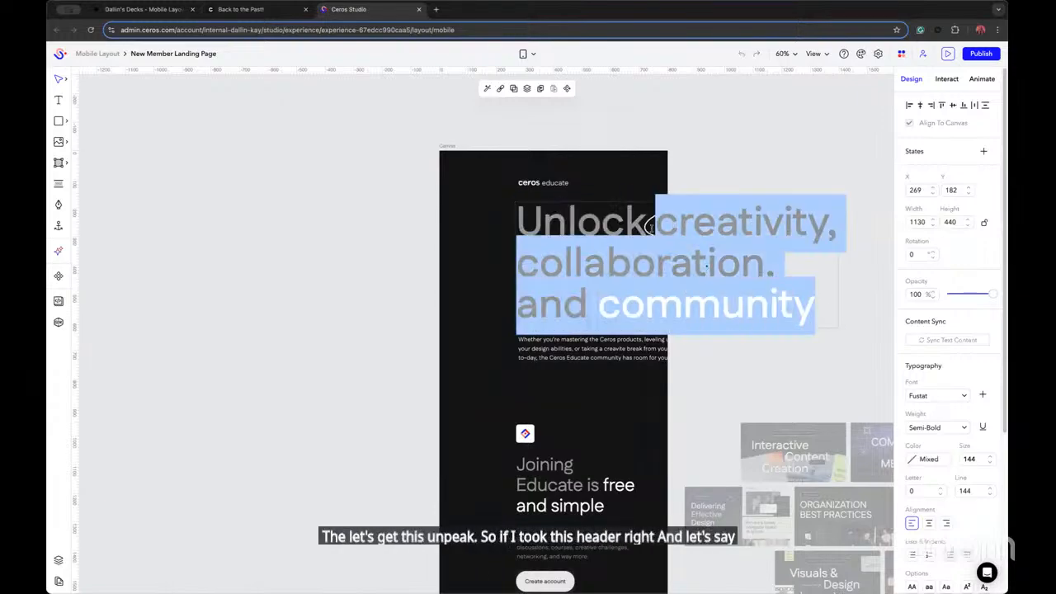
key(BackSpace)
click(228, 219)
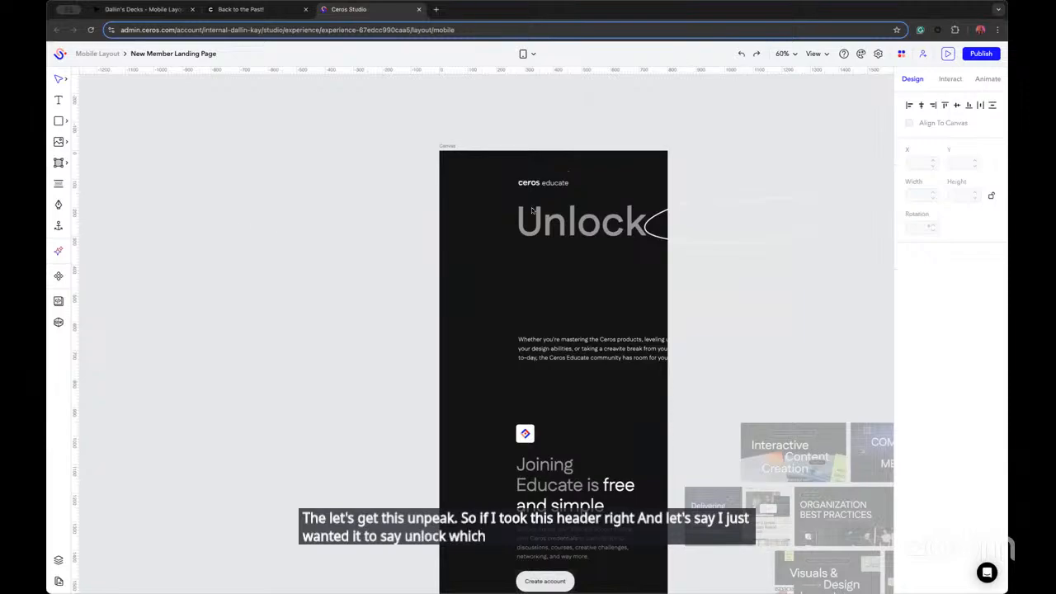
Check the headline in the desktop layout, then return to the mobile layout and undo the headline text deletion
click(584, 227)
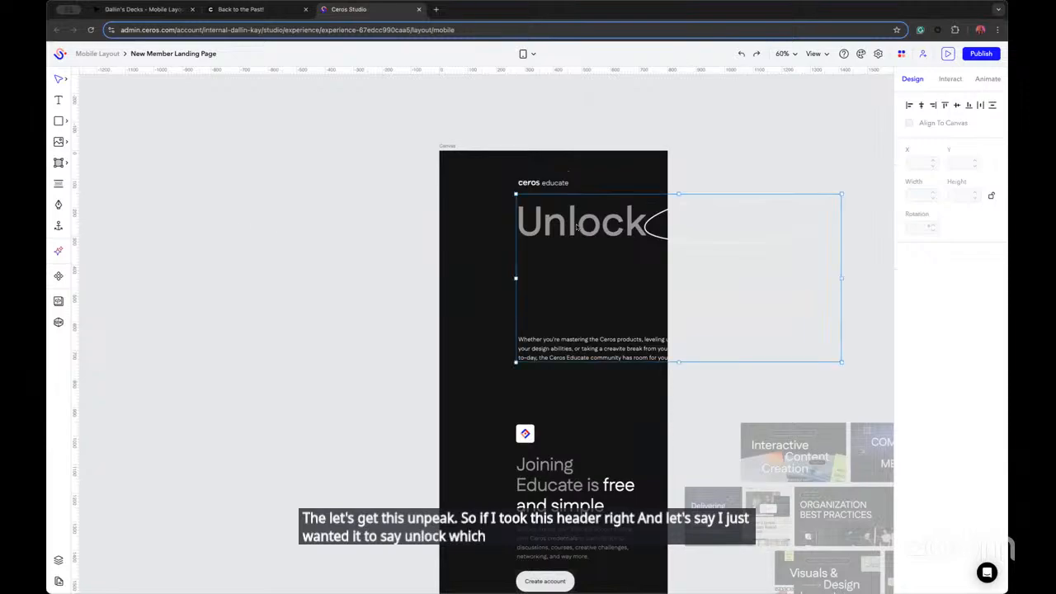
click(527, 53)
click(362, 141)
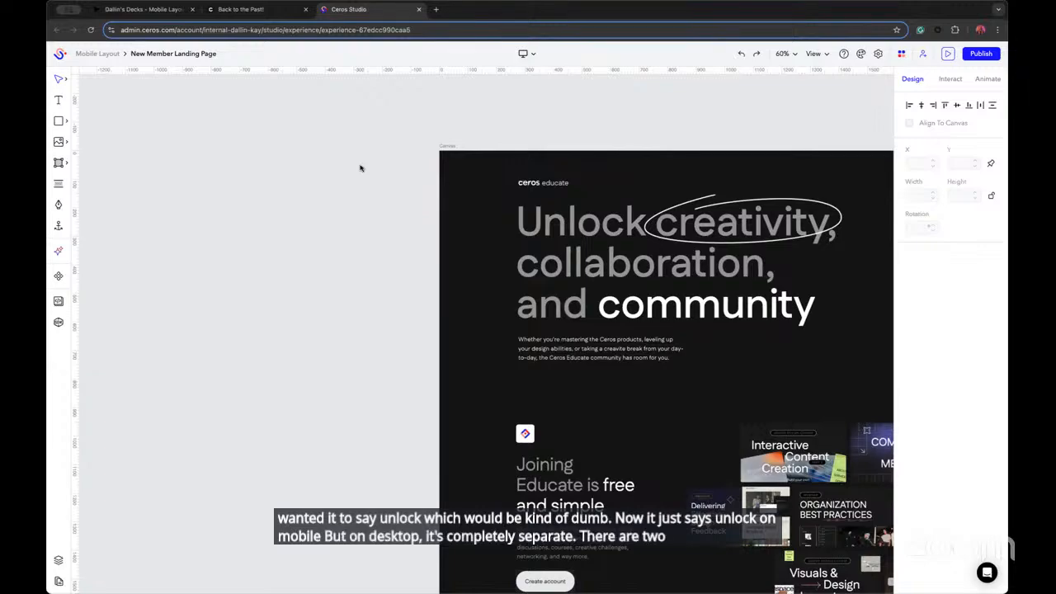
key(ctrl+3)
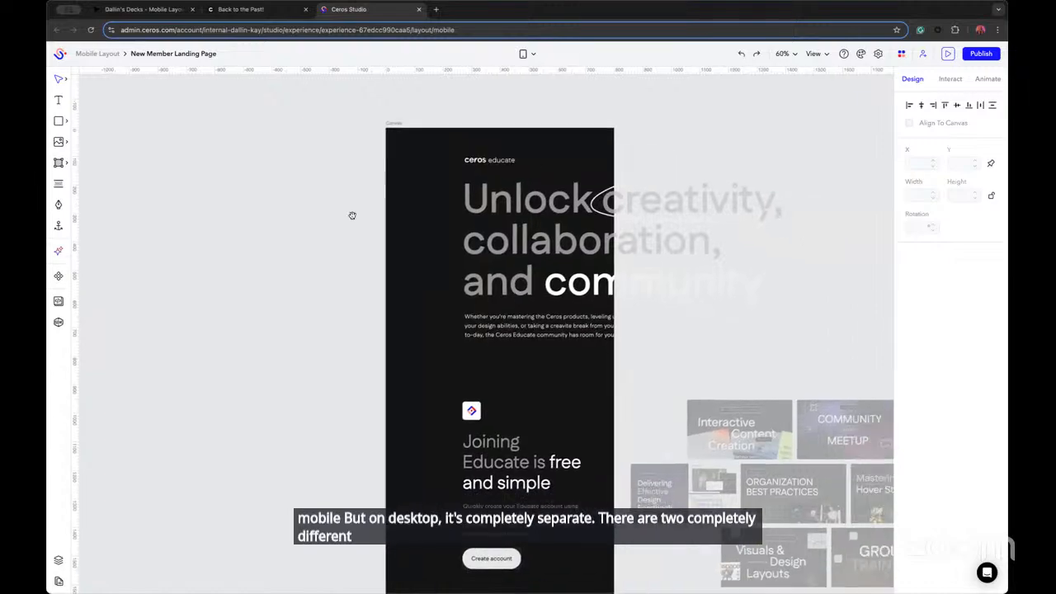
Switch to the desktop layout, select the main headline text, and show the list of layers
click(523, 54)
click(502, 92)
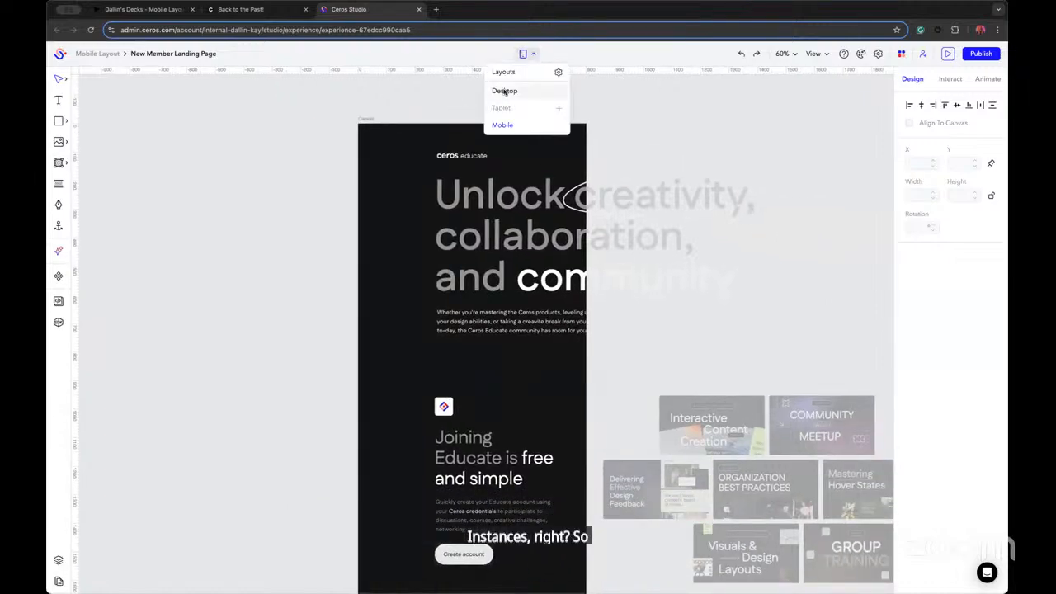
click(467, 263)
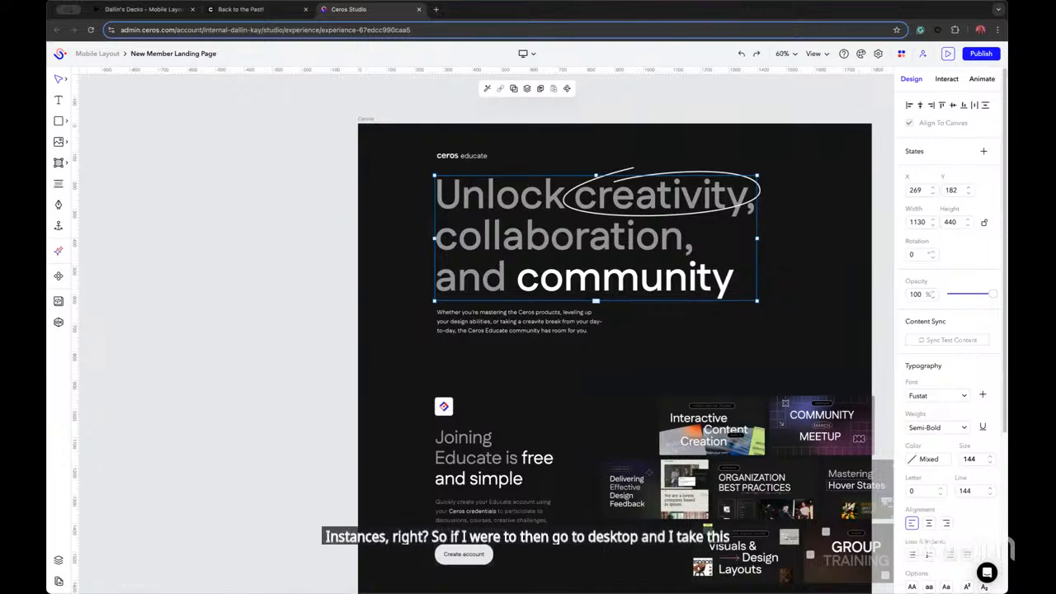
click(58, 560)
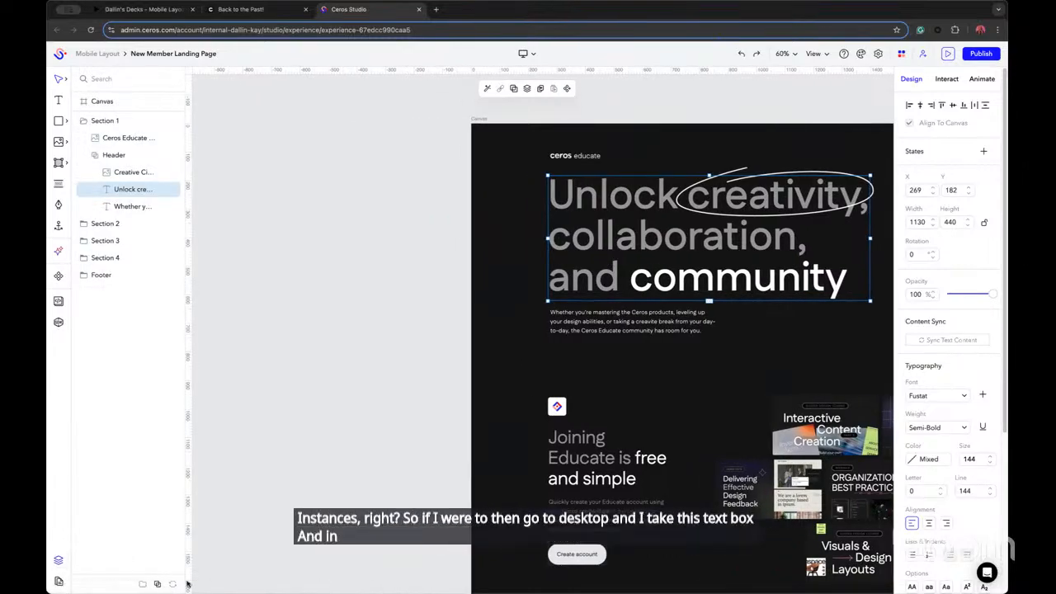
Select the intro paragraph below the desktop headline and extend its text box to a height of 339
double_click(607, 264)
click(614, 322)
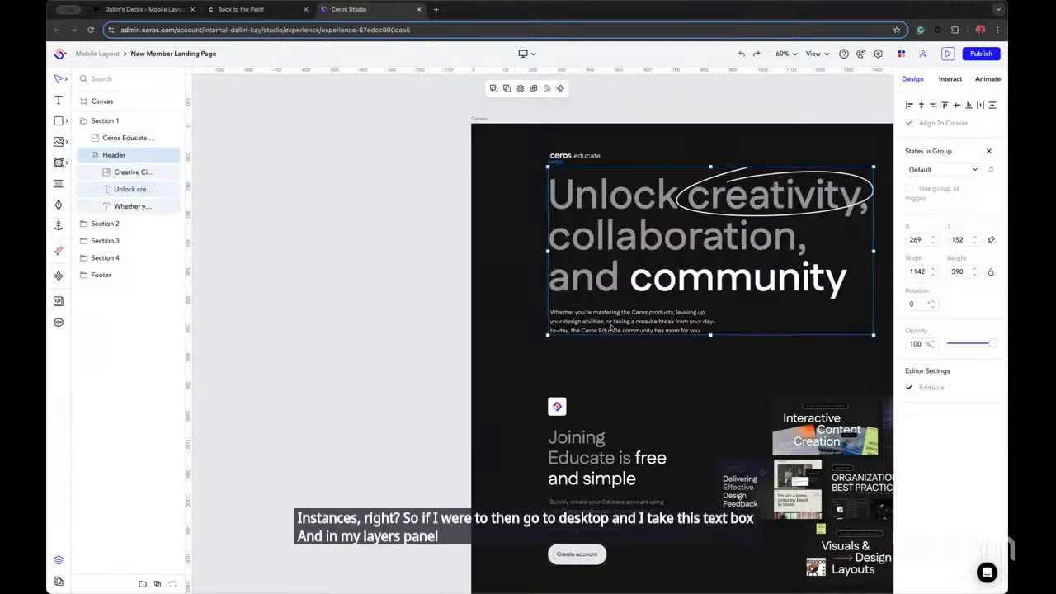
click(613, 324)
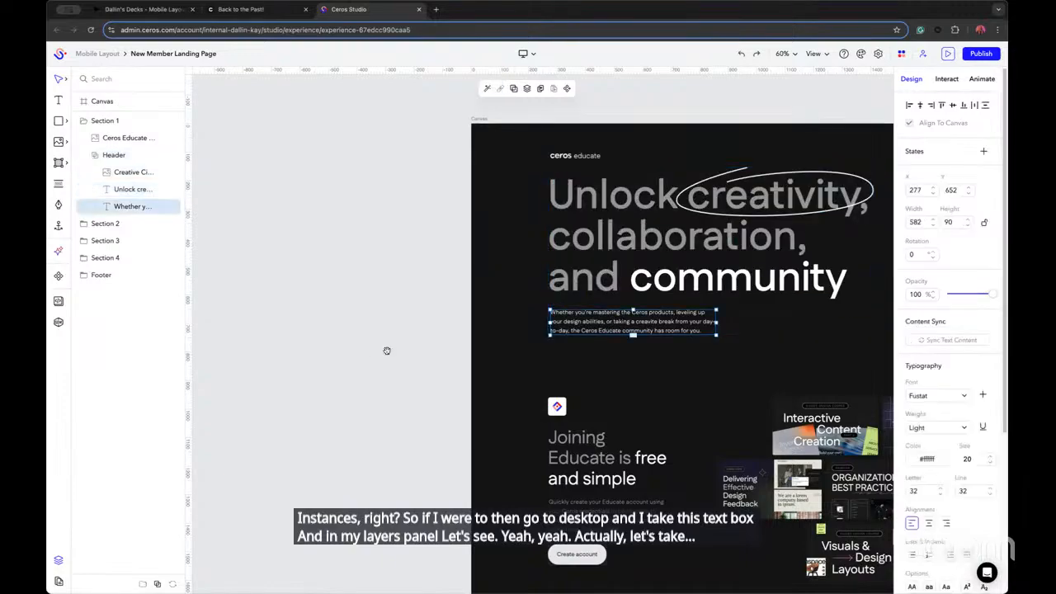
scroll(387, 351, right, 5)
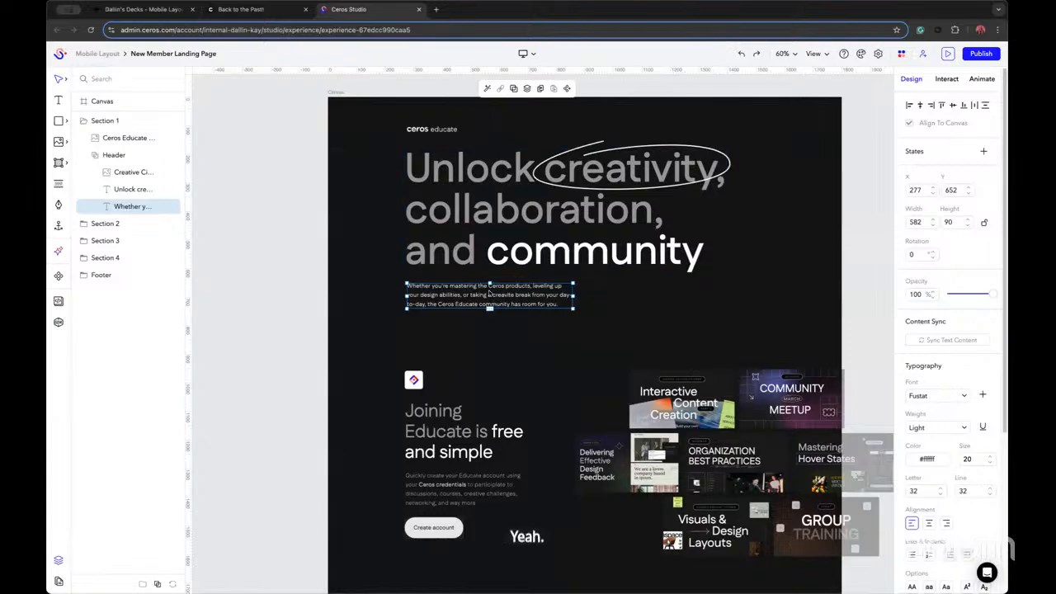
scroll(488, 298, up, 5)
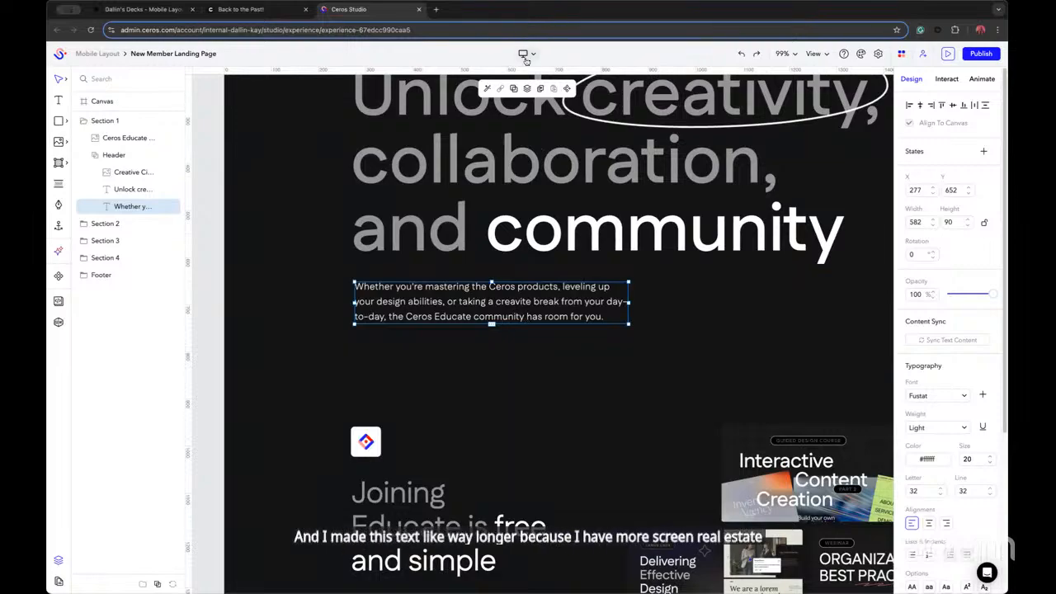
drag(492, 324, 492, 441)
Copy the intro paragraph's full text and paste a second copy below it in the same text box
double_click(502, 302)
key(ctrl+c)
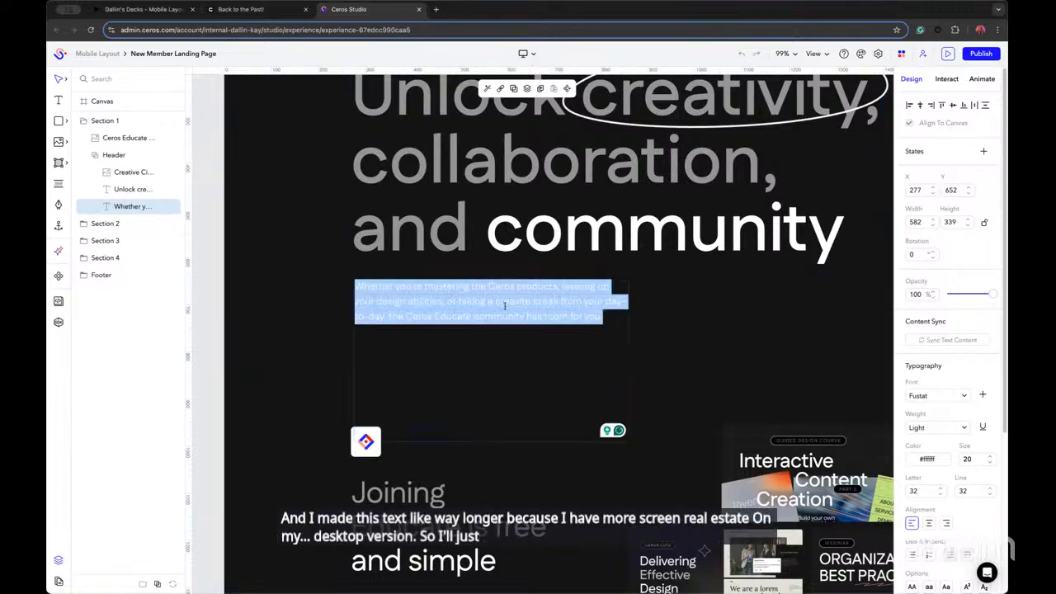
click(614, 318)
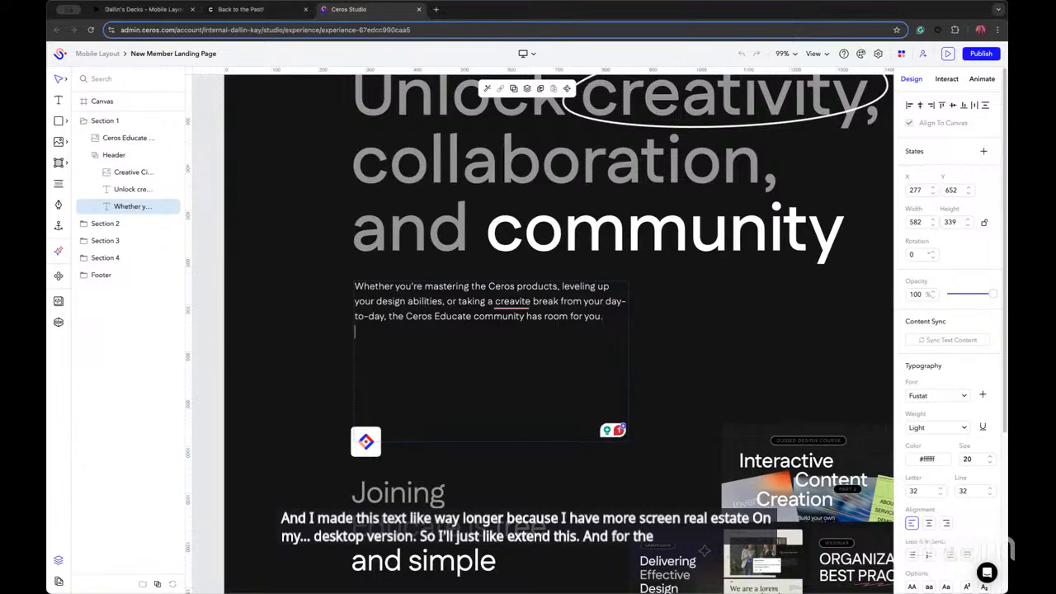
key(ctrl+v)
key(Escape)
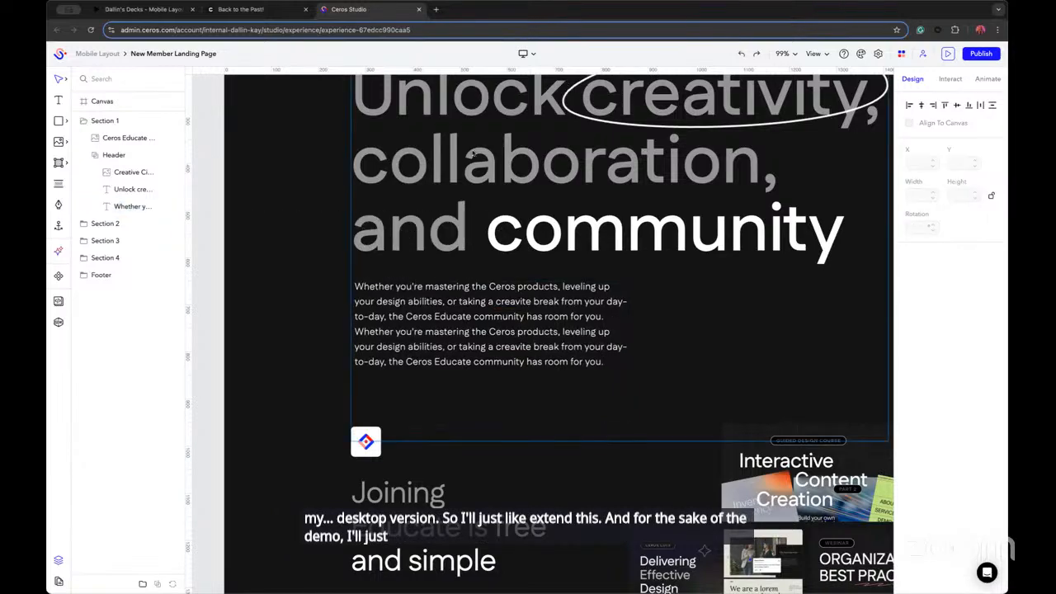
Switch to the mobile layout and inspect the intro paragraph's text box for any added text
click(534, 53)
click(509, 125)
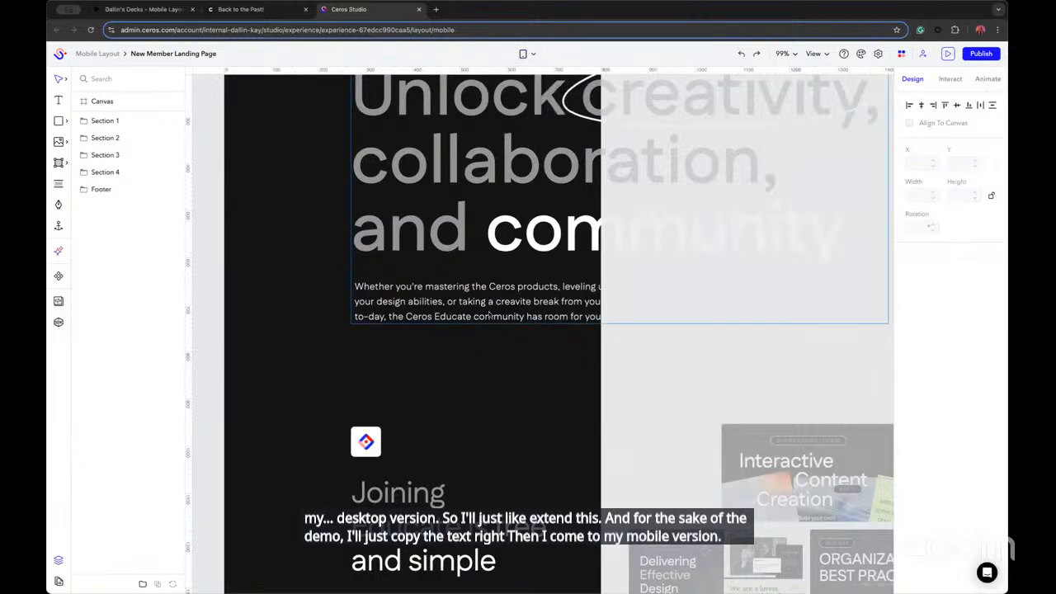
click(494, 317)
click(493, 319)
drag(492, 326, 494, 353)
click(522, 55)
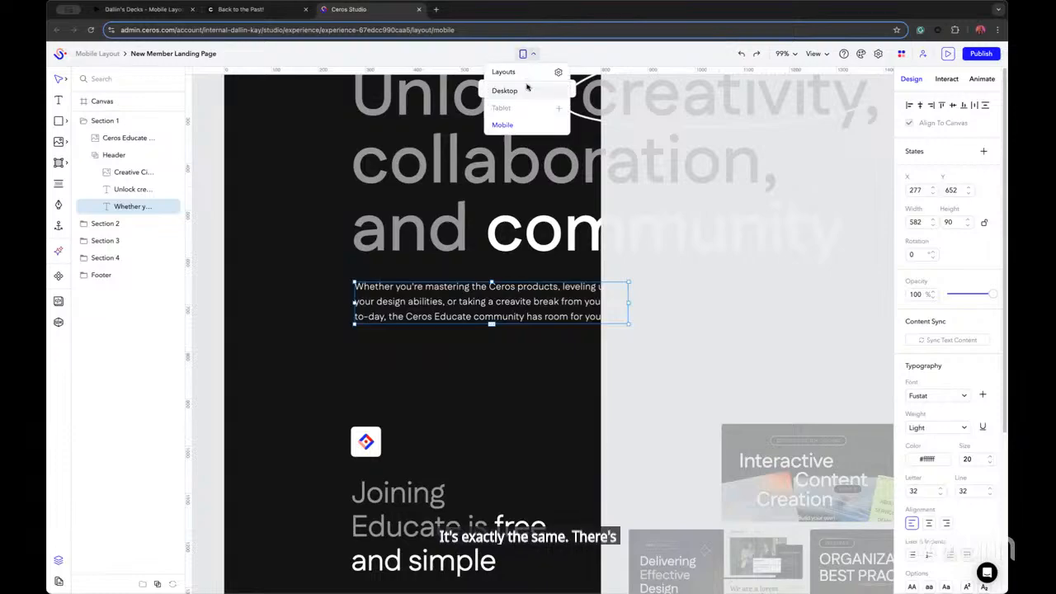
Return to the desktop layout and undo the intro paragraph's pasted text and text box extension
click(504, 91)
click(470, 333)
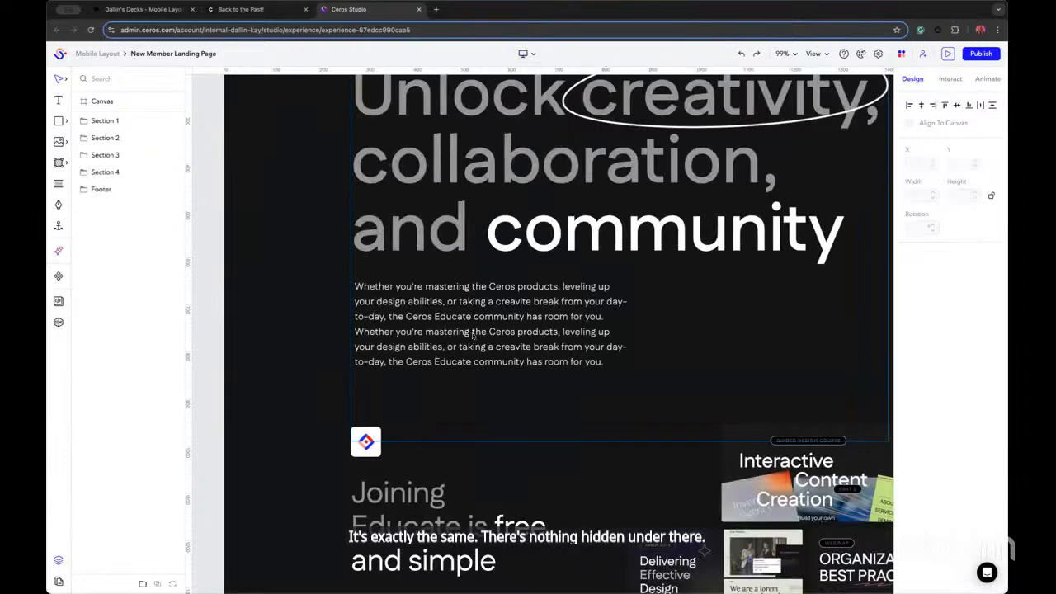
key(super+z)
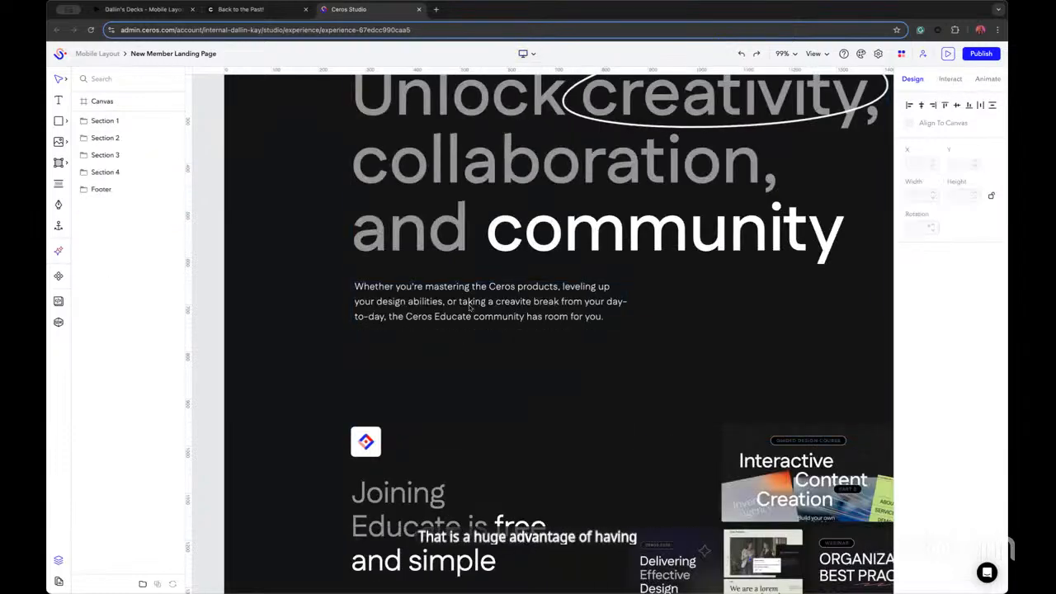
click(471, 307)
click(315, 322)
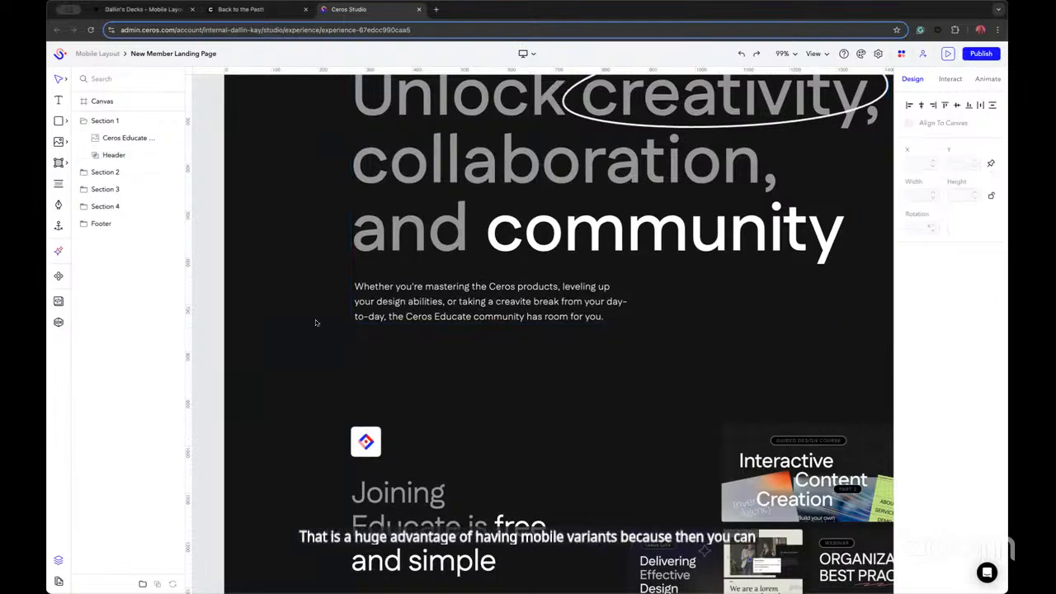
Bring the upper part of the page into view and switch from the desktop to the mobile layout
scroll(322, 314, down, 5)
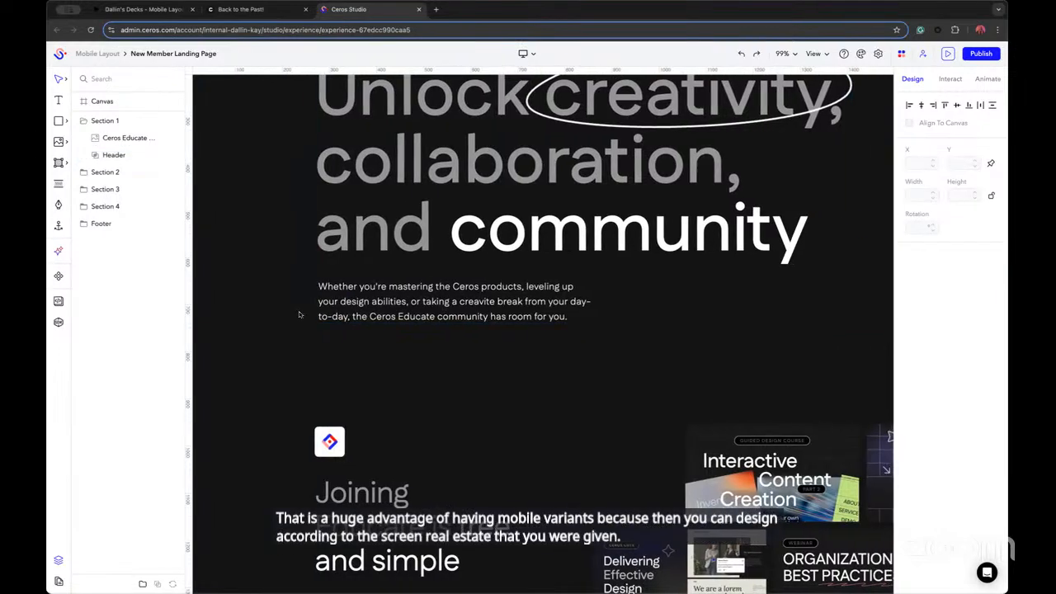
scroll(436, 353, up, 3)
scroll(436, 352, left, 5)
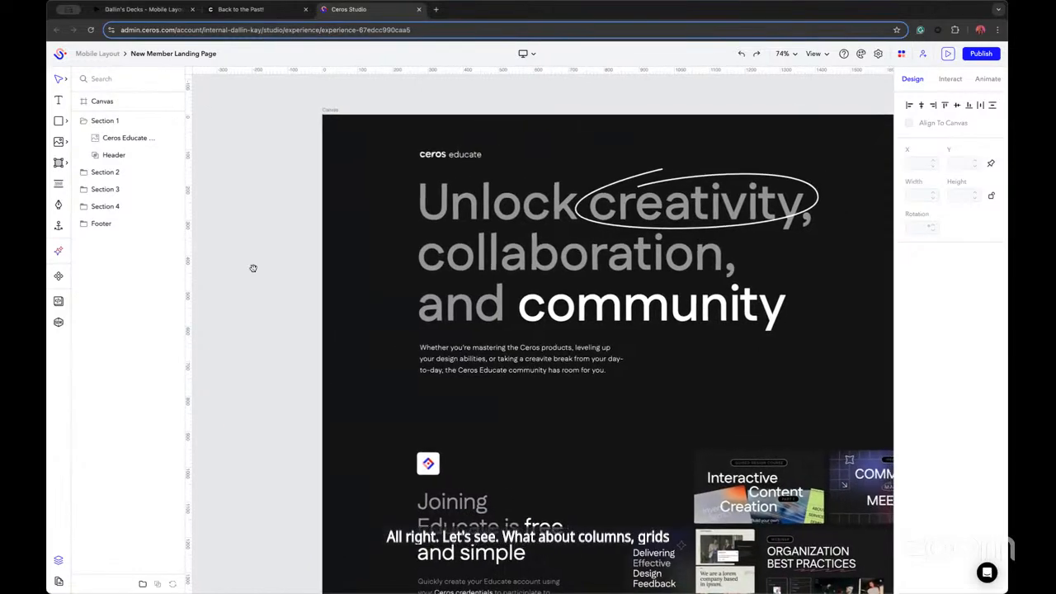
scroll(252, 267, right, 4)
scroll(252, 266, up, 1)
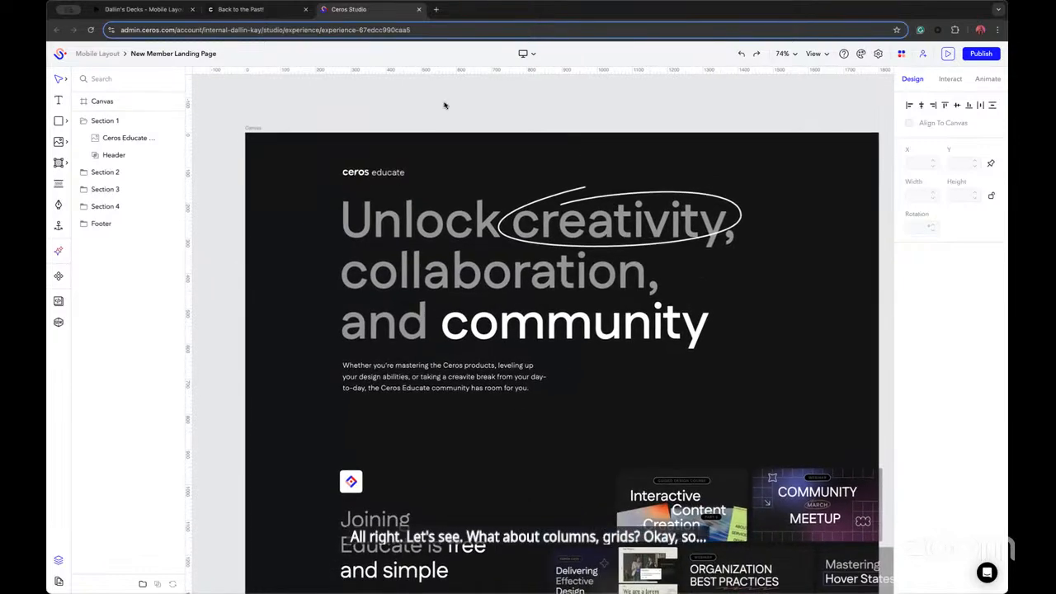
click(524, 54)
click(520, 124)
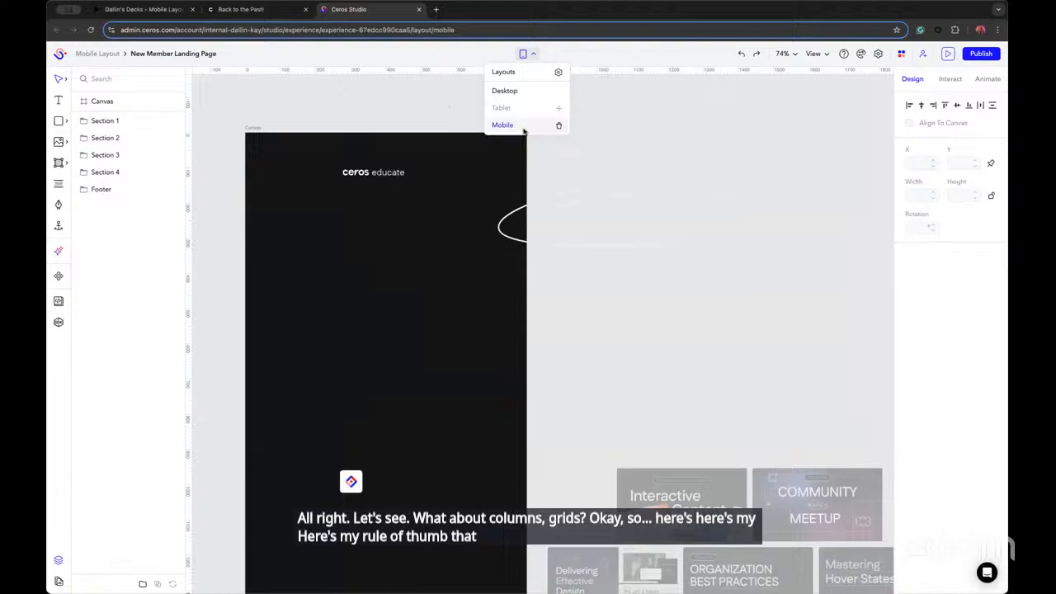
Hide the rulers around the canvas in the mobile layout
click(318, 104)
drag(299, 108, 368, 95)
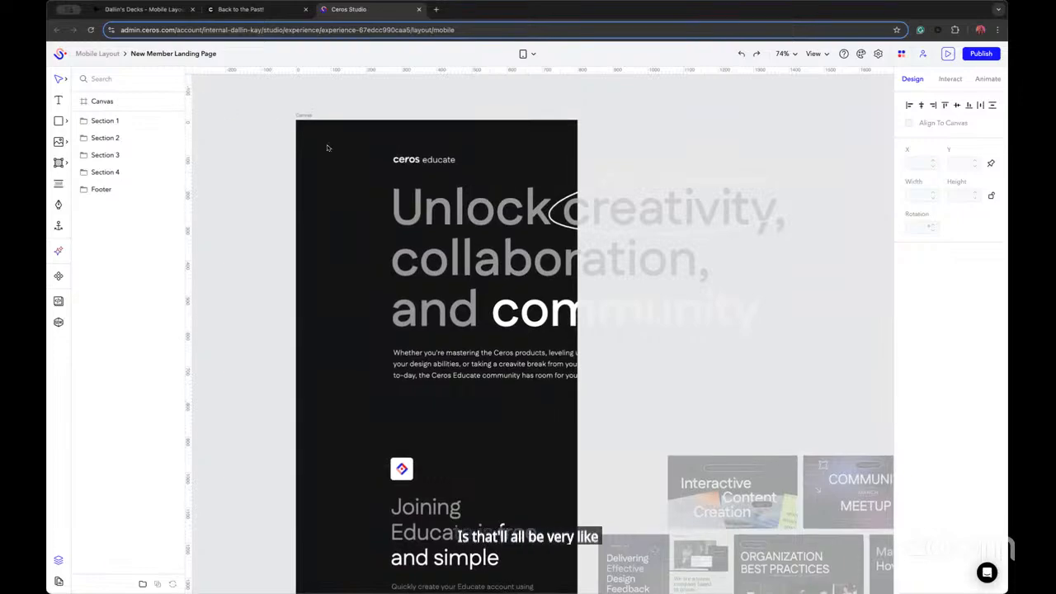
scroll(328, 150, up, 5)
scroll(328, 149, up, 2)
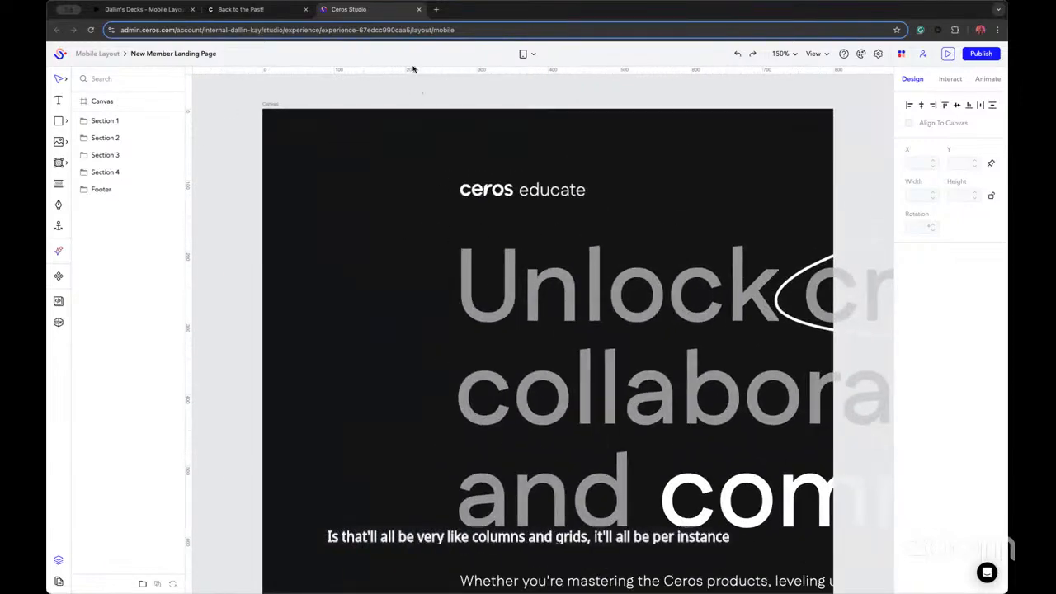
click(813, 53)
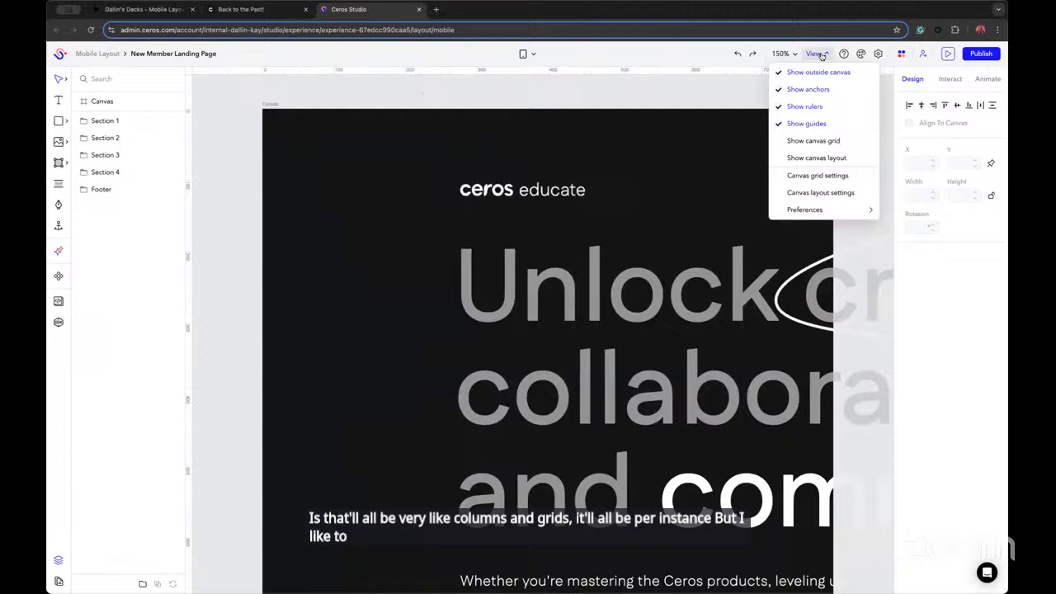
click(781, 107)
click(758, 99)
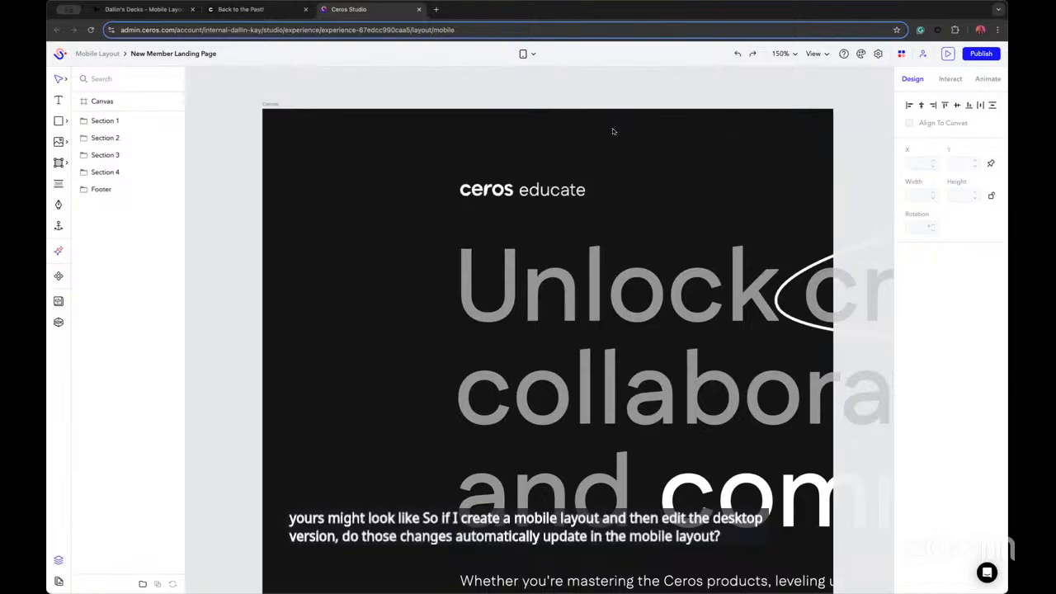
Delete the page's mobile layout and confirm the deletion
click(525, 54)
click(559, 127)
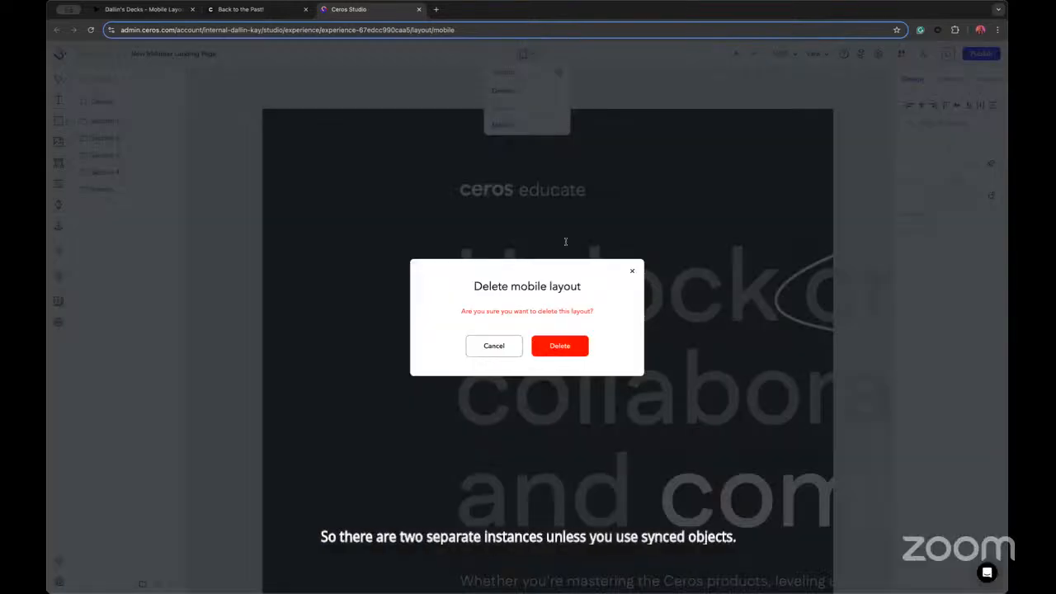
click(557, 344)
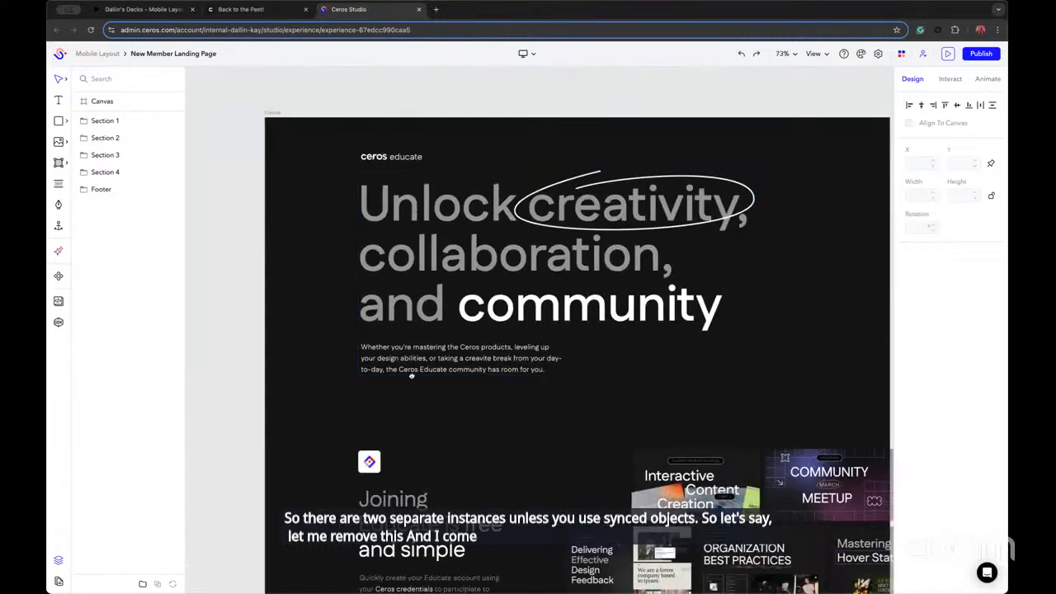
Add a text box about 196 by 55 below the desktop intro paragraph, containing "Hello"
scroll(410, 375, down, 2)
click(388, 465)
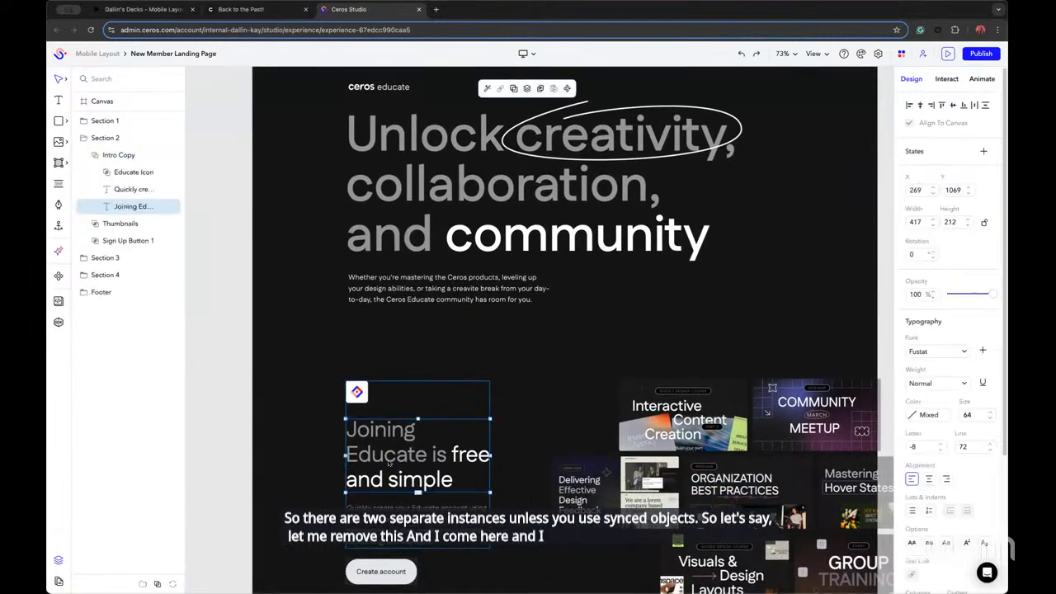
click(387, 365)
scroll(384, 331, up, 5)
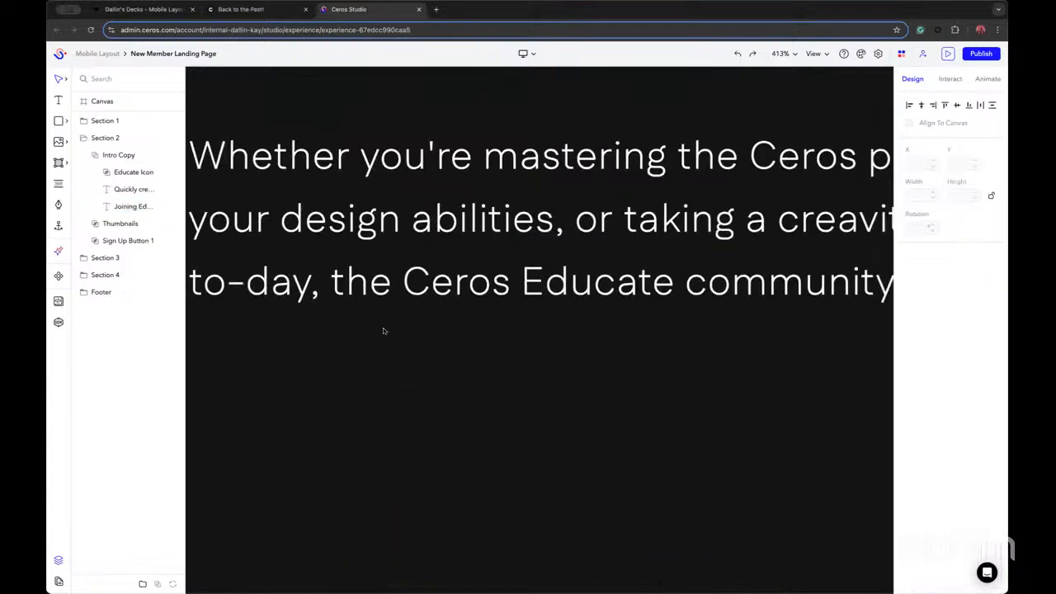
click(60, 103)
drag(282, 392, 666, 502)
text(Hello)
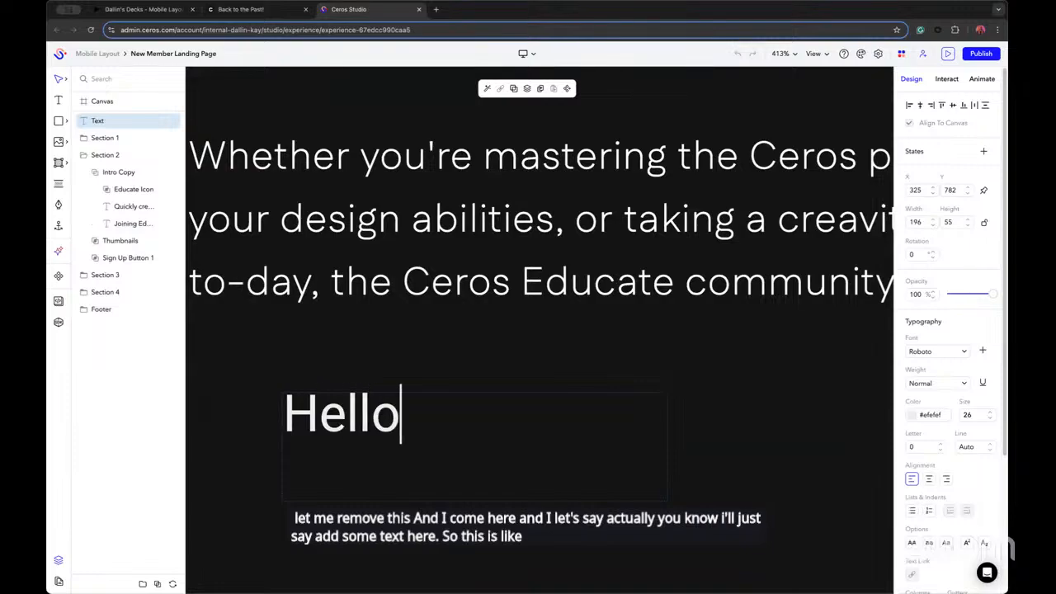
key(Escape)
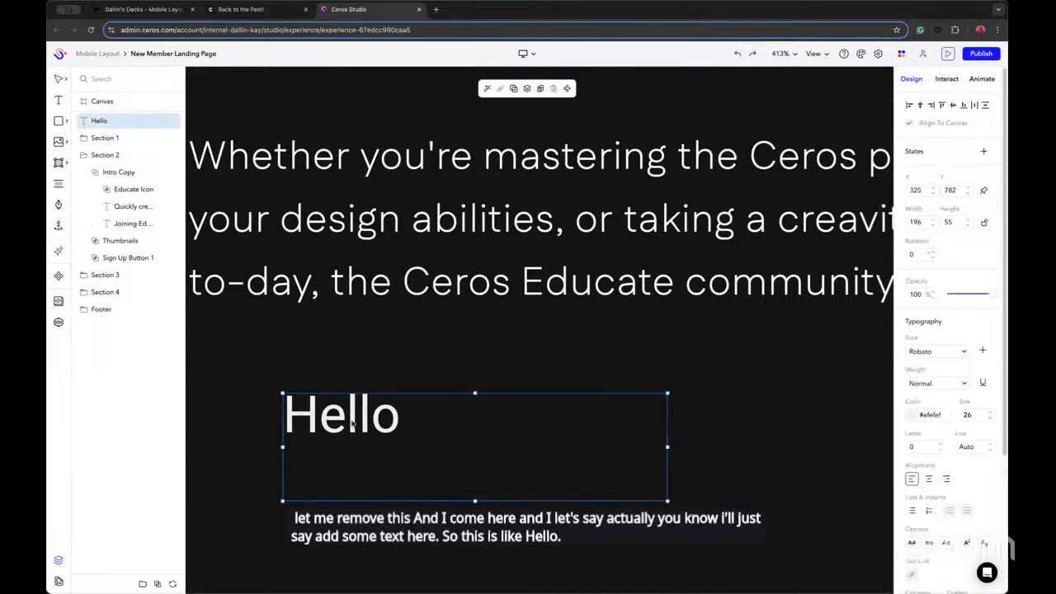
Convert the "Hello" text box to a synced object and move it slightly to X 335, Y 783
click(172, 584)
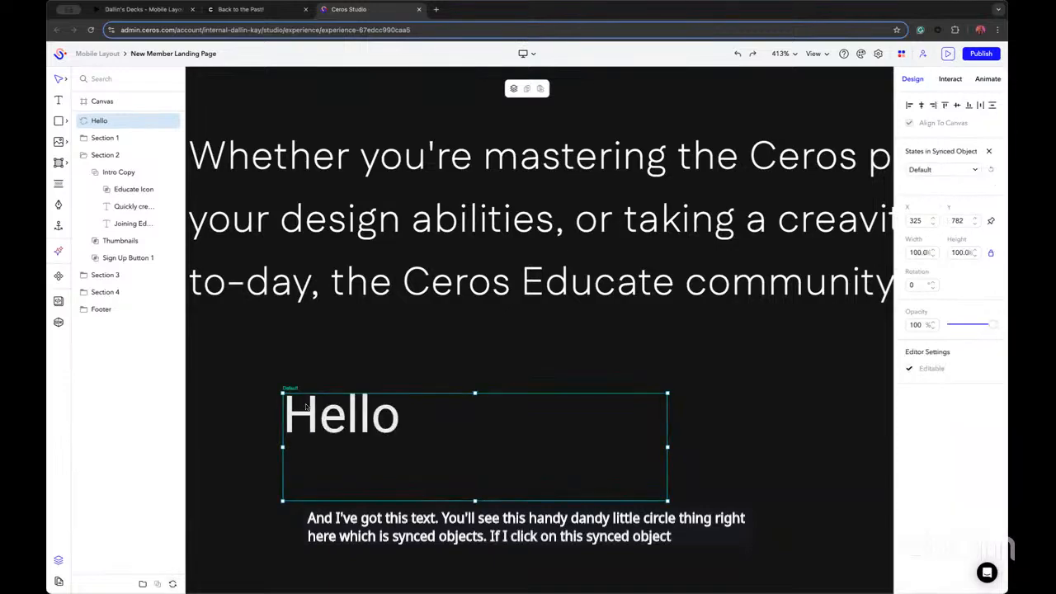
click(357, 451)
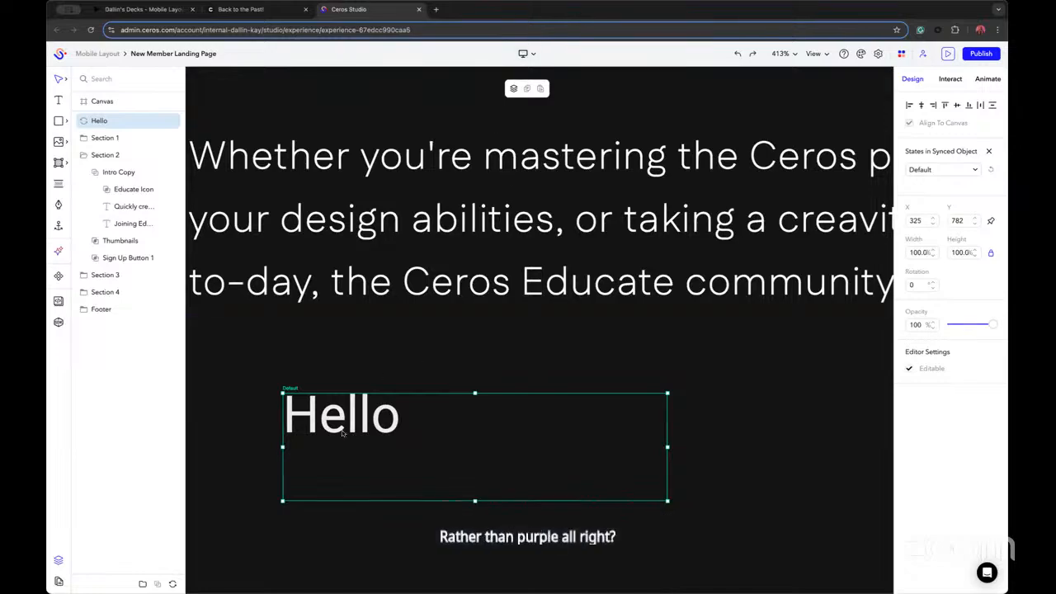
mouse_move(332, 422)
mouse_down()
mouse_move(332, 434)
mouse_move(363, 420)
mouse_move(351, 424)
mouse_up()
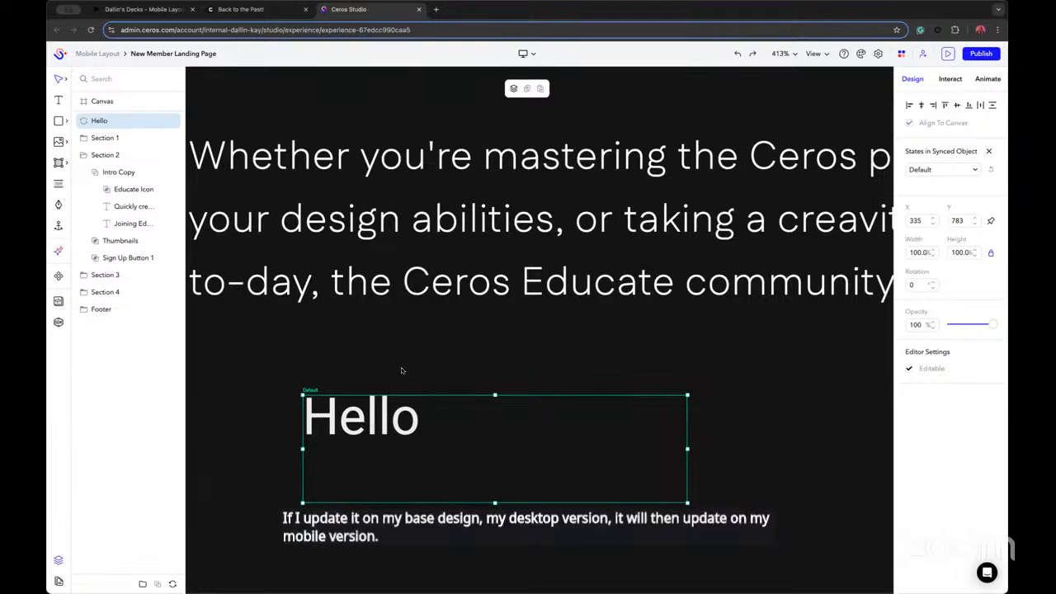
Compare the selection outline of the regular intro paragraph with that of the synced "Hello" object
scroll(400, 367, down, 1)
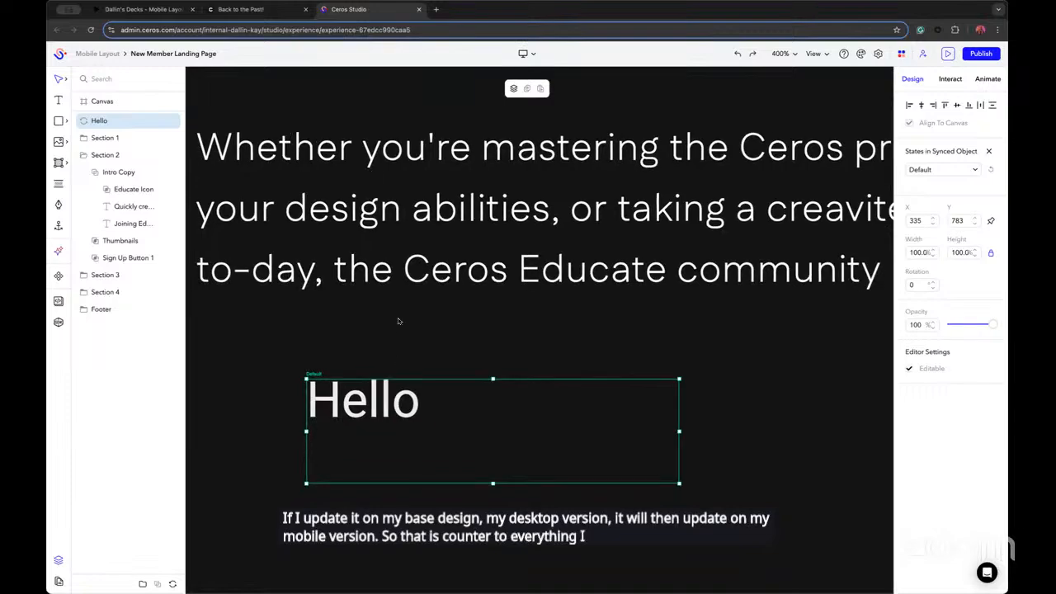
scroll(475, 330, left, 2)
scroll(475, 330, up, 1)
double_click(477, 330)
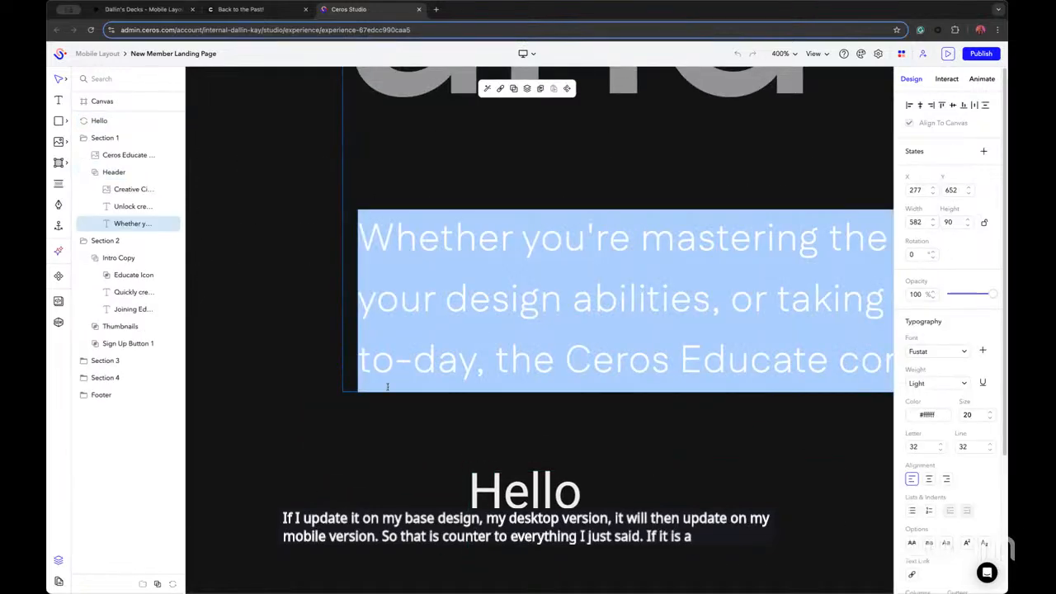
click(394, 369)
click(398, 301)
click(302, 299)
double_click(419, 266)
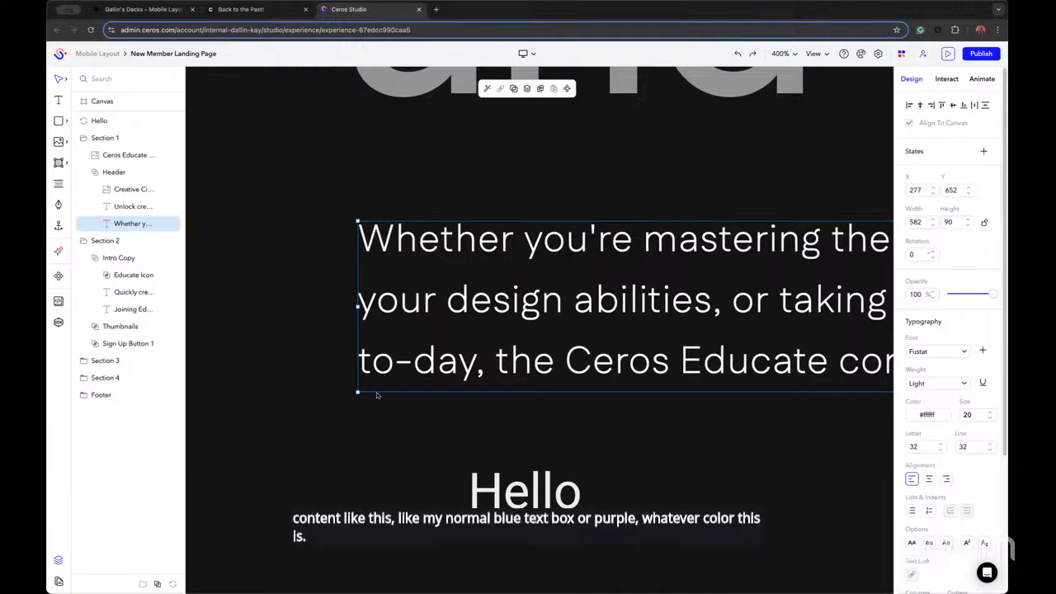
click(523, 502)
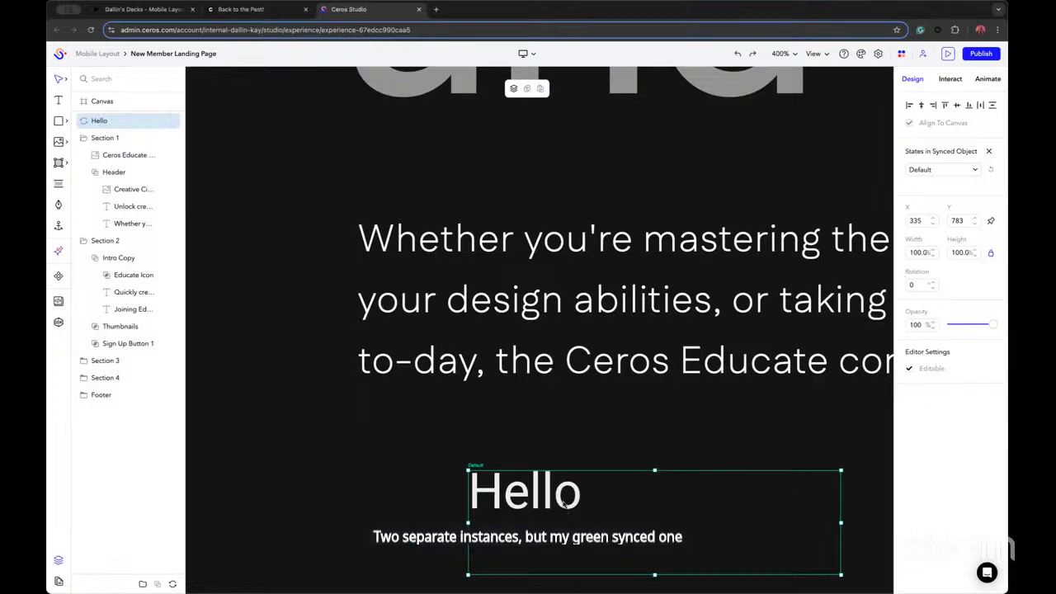
Create a mobile layout from the desktop version and select its synced "Hello" object
click(527, 54)
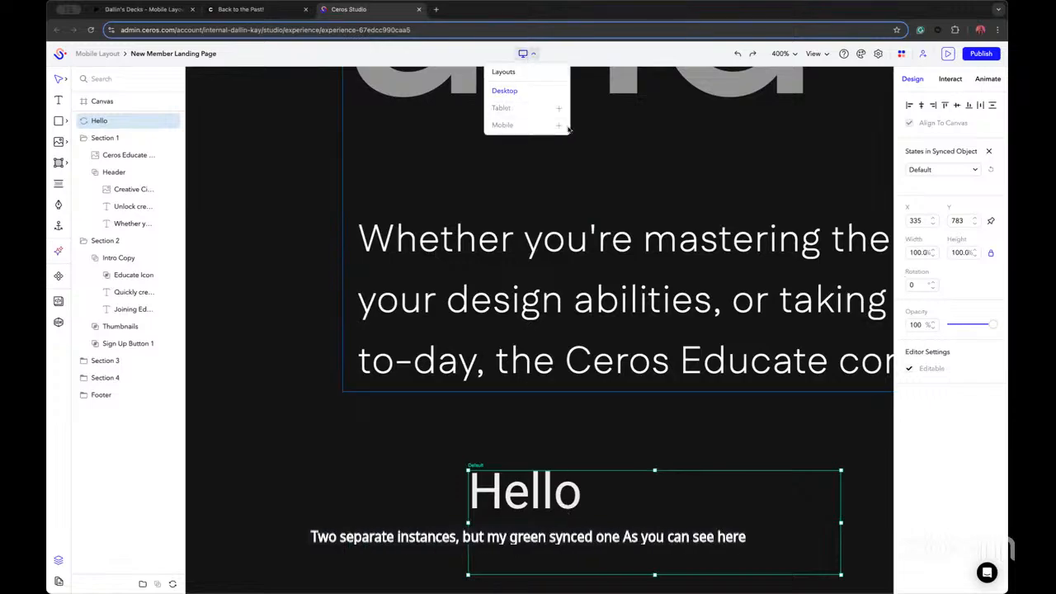
click(507, 125)
click(569, 368)
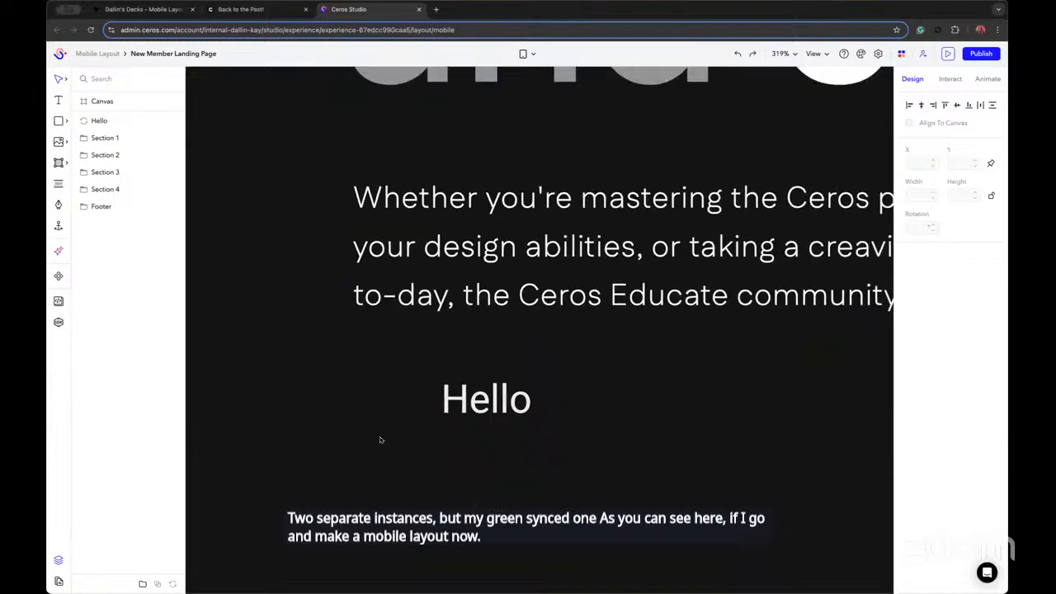
click(464, 388)
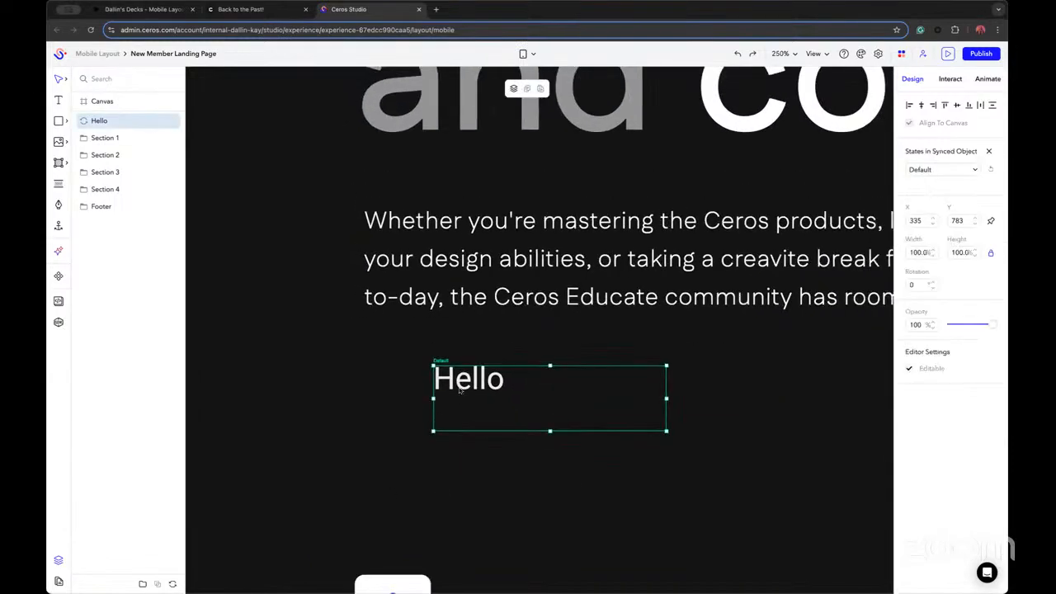
Return to the desktop layout and select the synced "Hello" object there
click(528, 53)
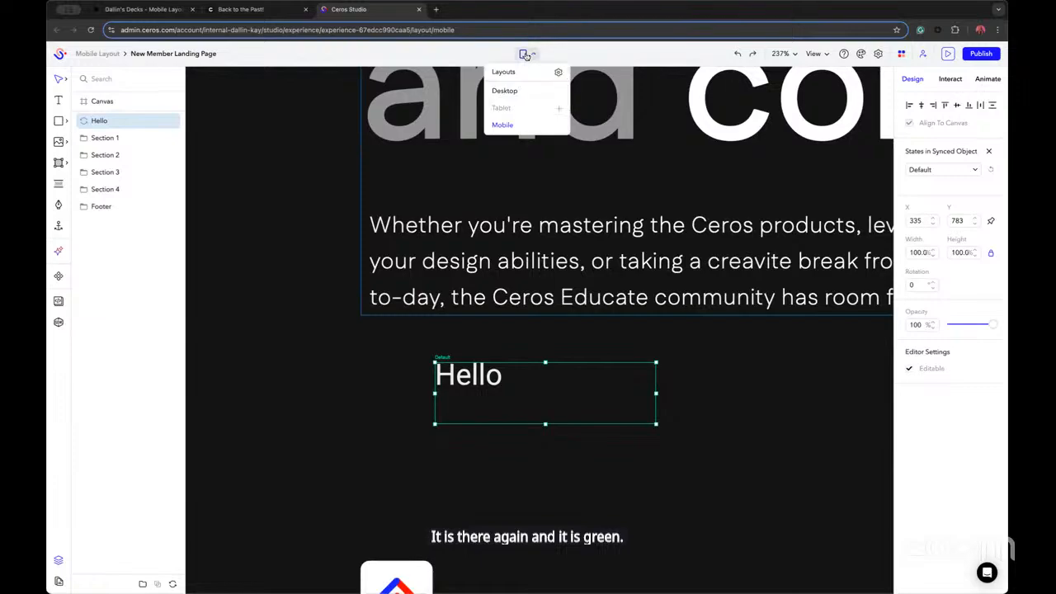
click(509, 89)
click(471, 372)
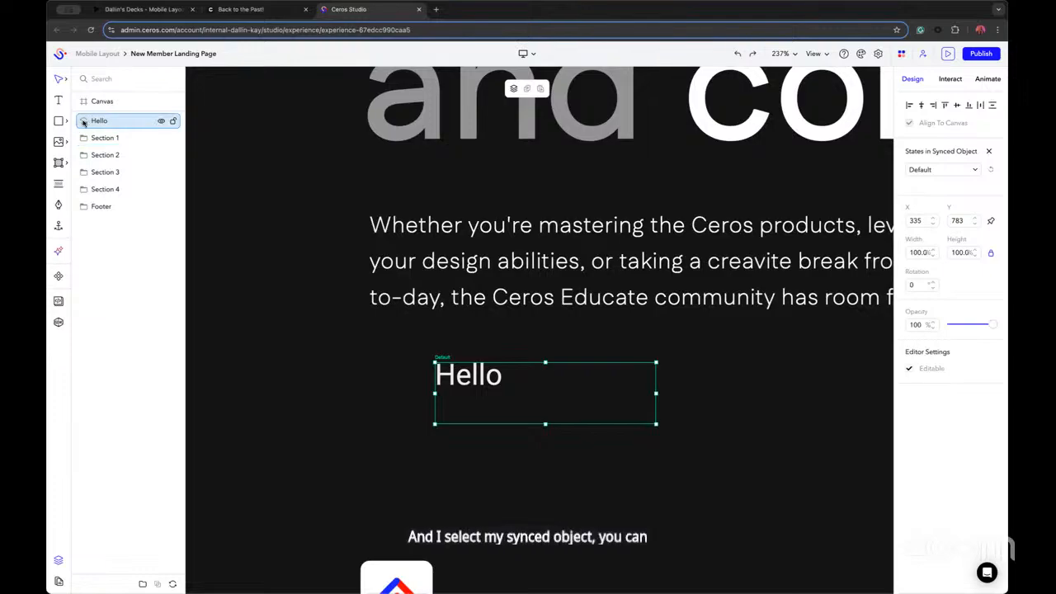
Edit the synced object's text on desktop, adding a first name after "Hello", and leave synced editing
double_click(474, 381)
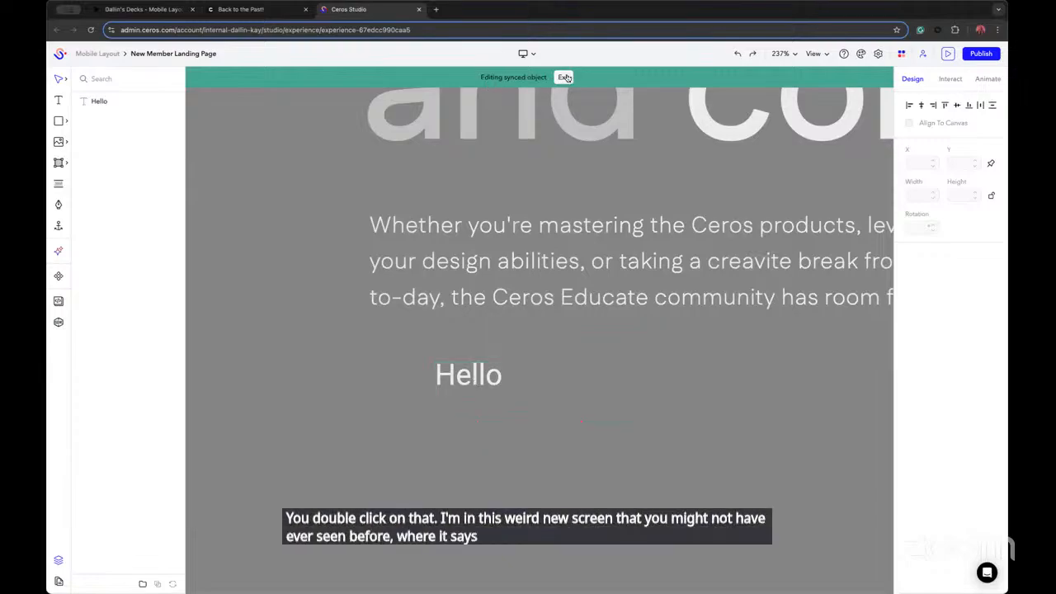
click(477, 386)
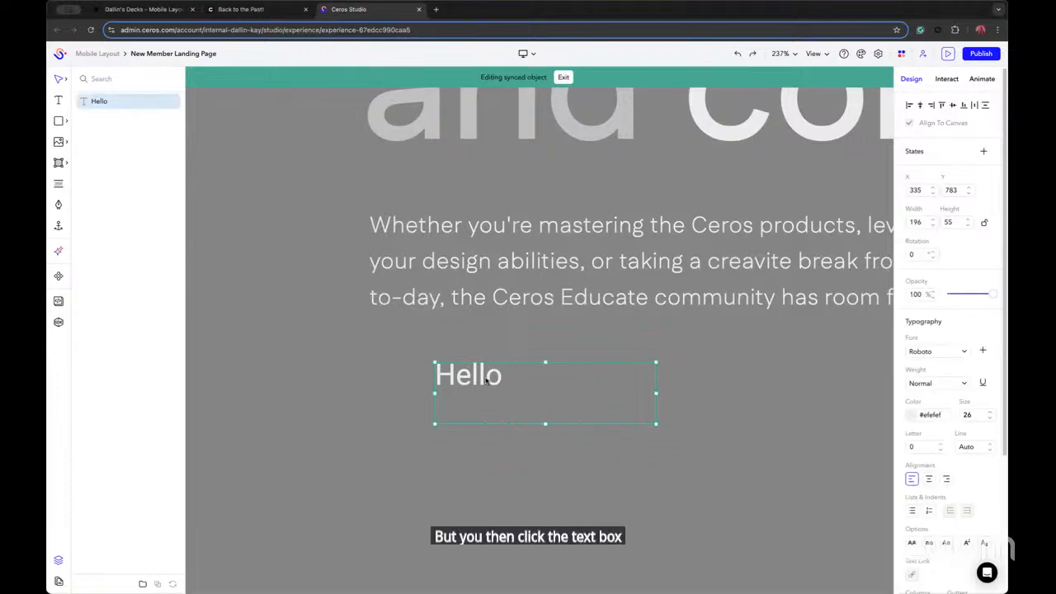
double_click(487, 377)
click(503, 375)
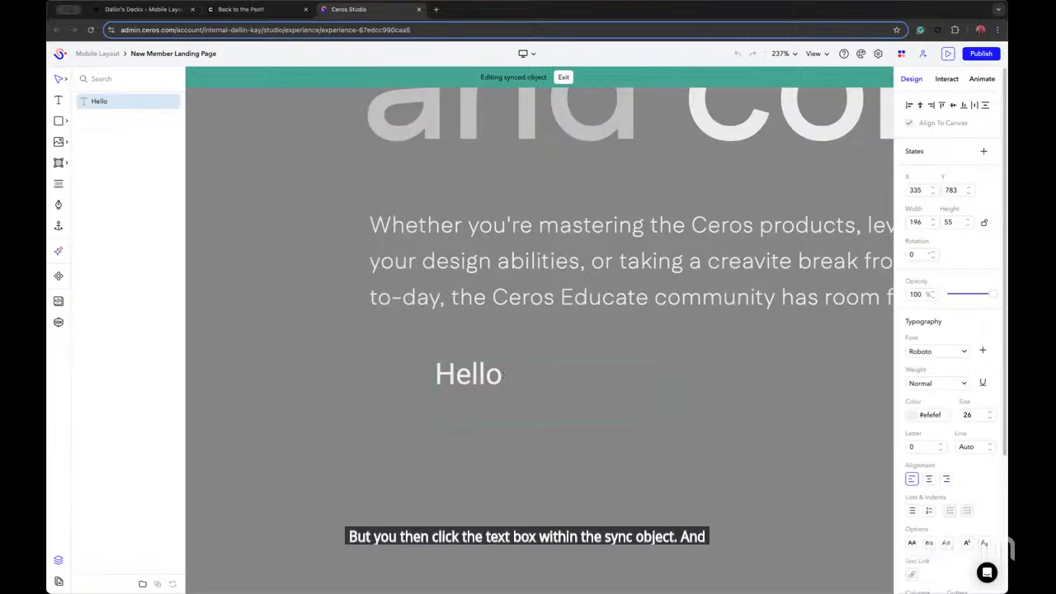
text(Sam)
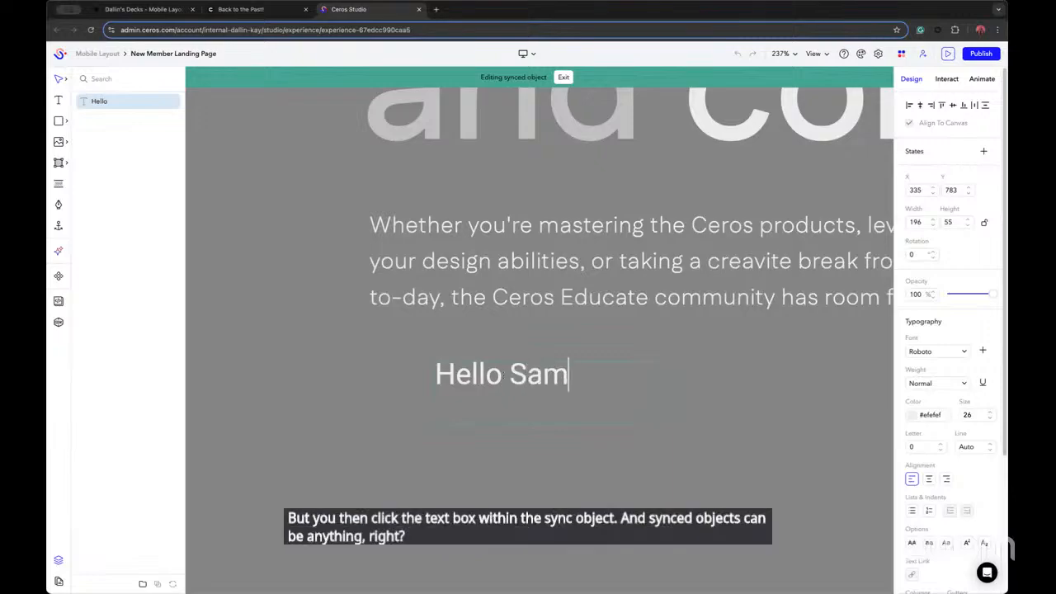
click(350, 401)
Switch to the mobile layout and check the greeting text below the intro paragraph
scroll(366, 401, down, 5)
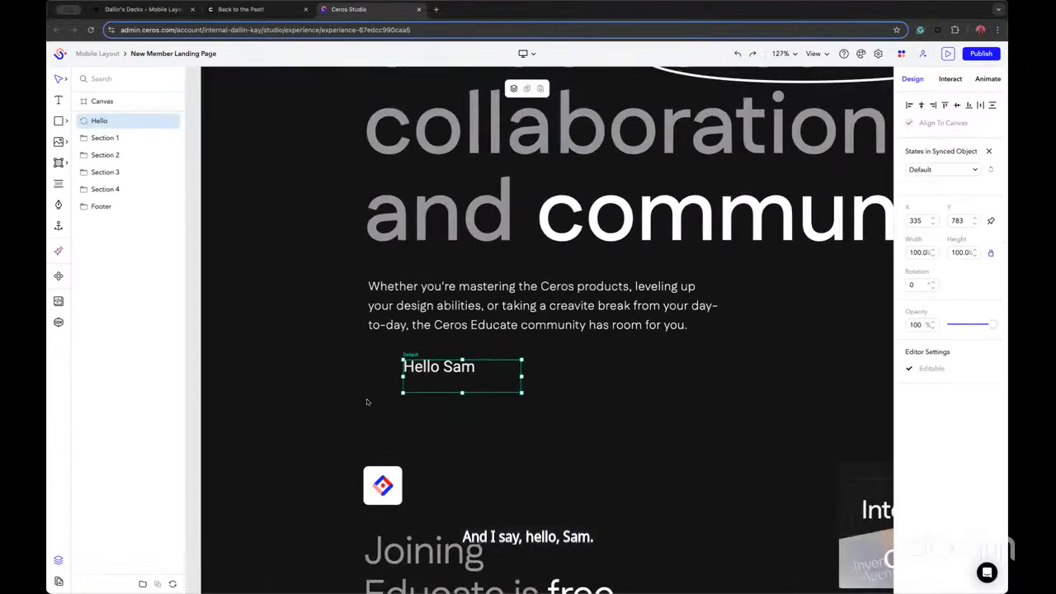
scroll(367, 402, down, 10)
scroll(373, 380, up, 12)
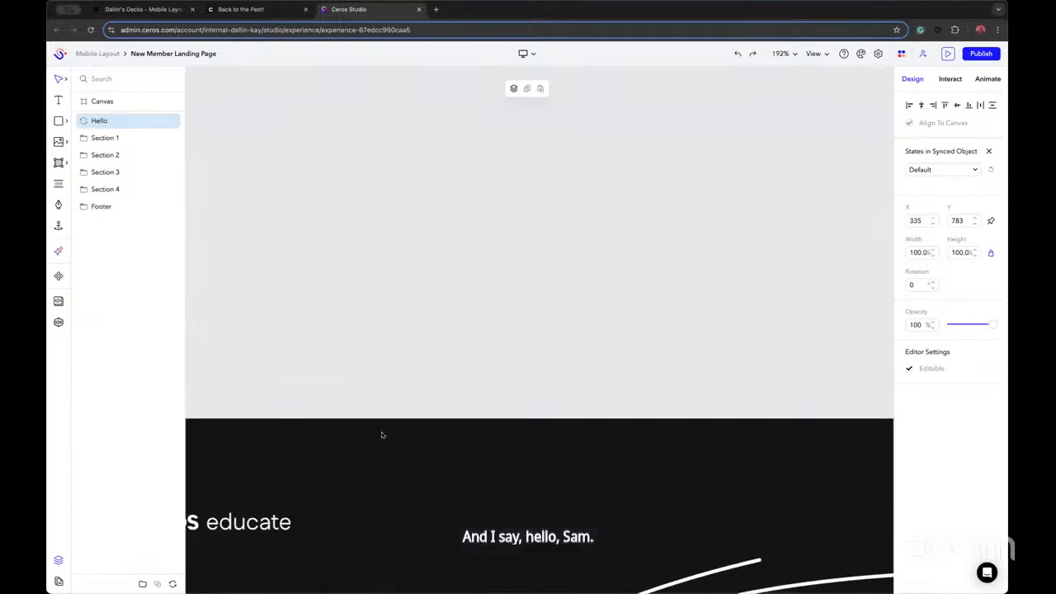
drag(385, 434, 464, 29)
drag(504, 302, 532, 41)
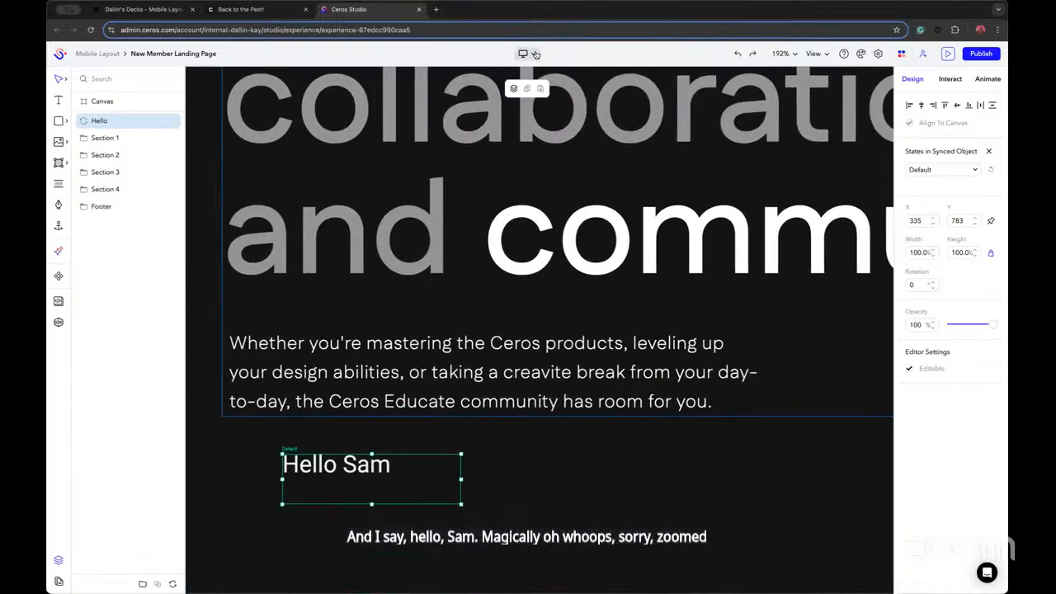
click(528, 52)
click(520, 125)
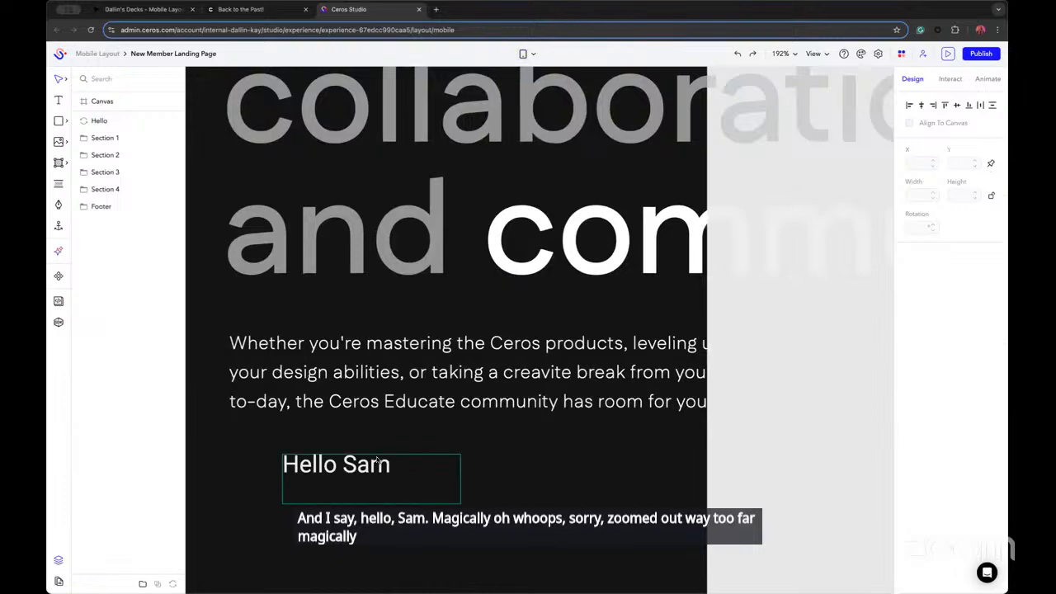
scroll(380, 458, down, 2)
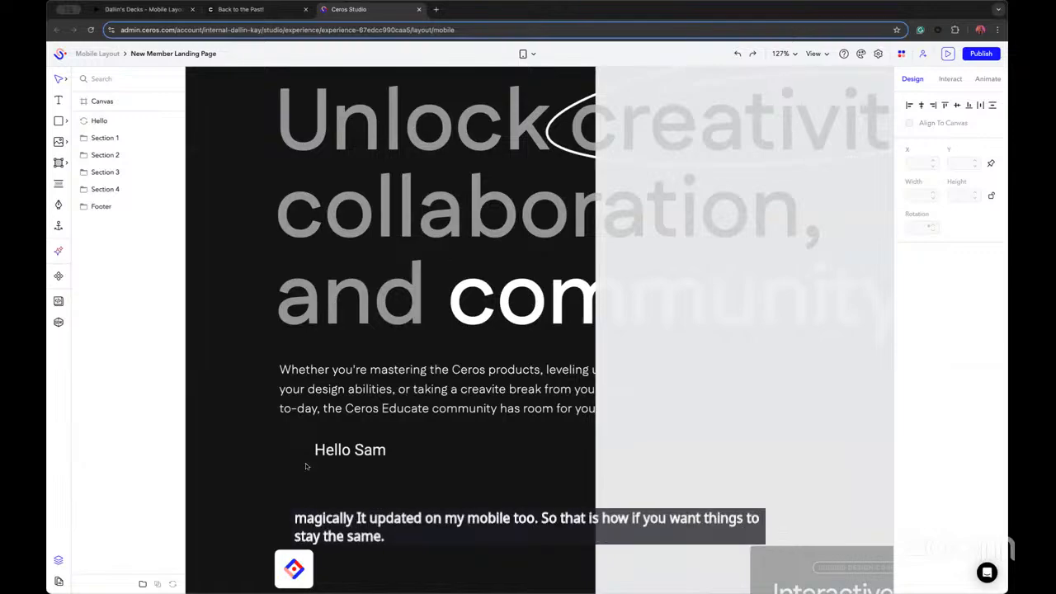
Convert the mobile layout's synced greeting back to a regular text box
click(367, 449)
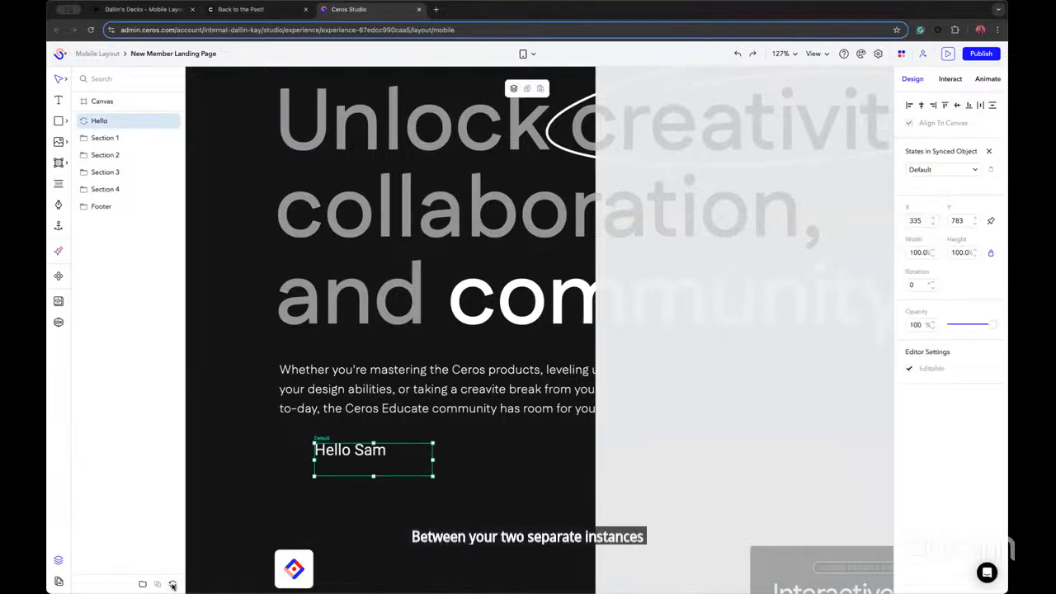
click(173, 584)
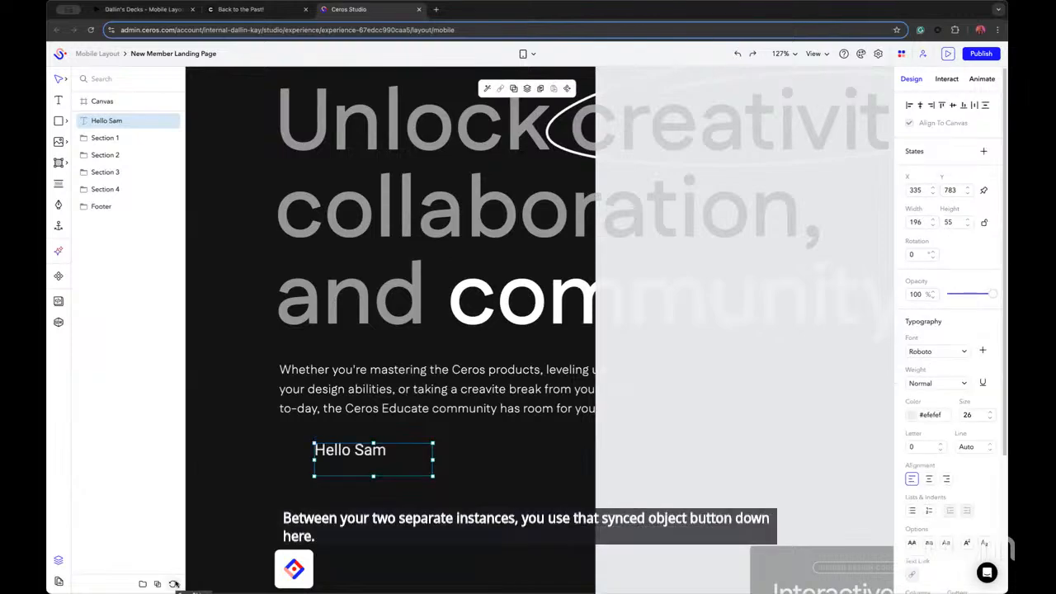
click(222, 505)
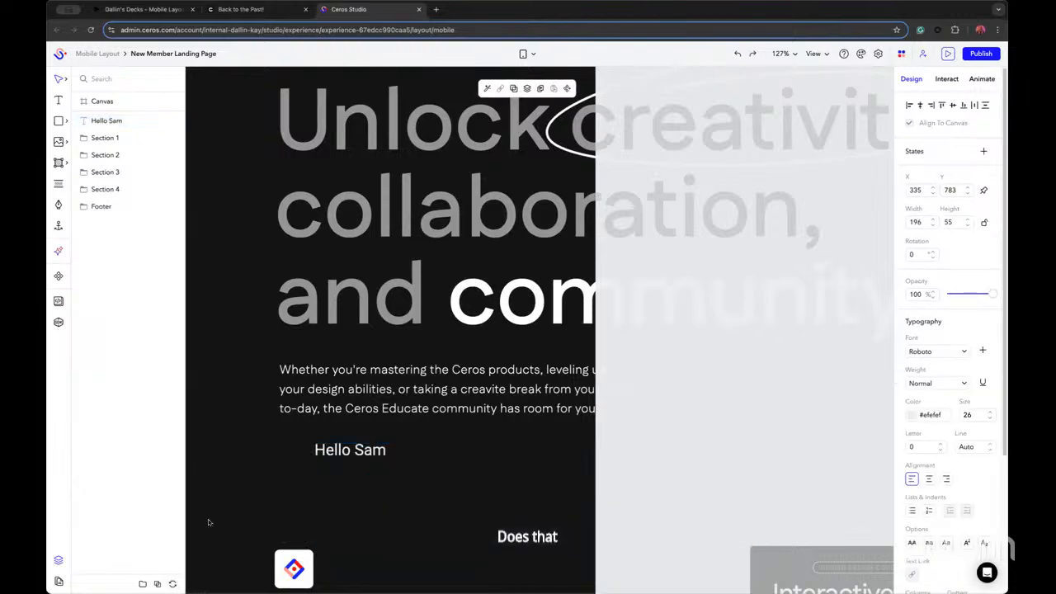
Switch to the desktop layout and delete the synced greeting below the intro paragraph
click(344, 446)
click(531, 54)
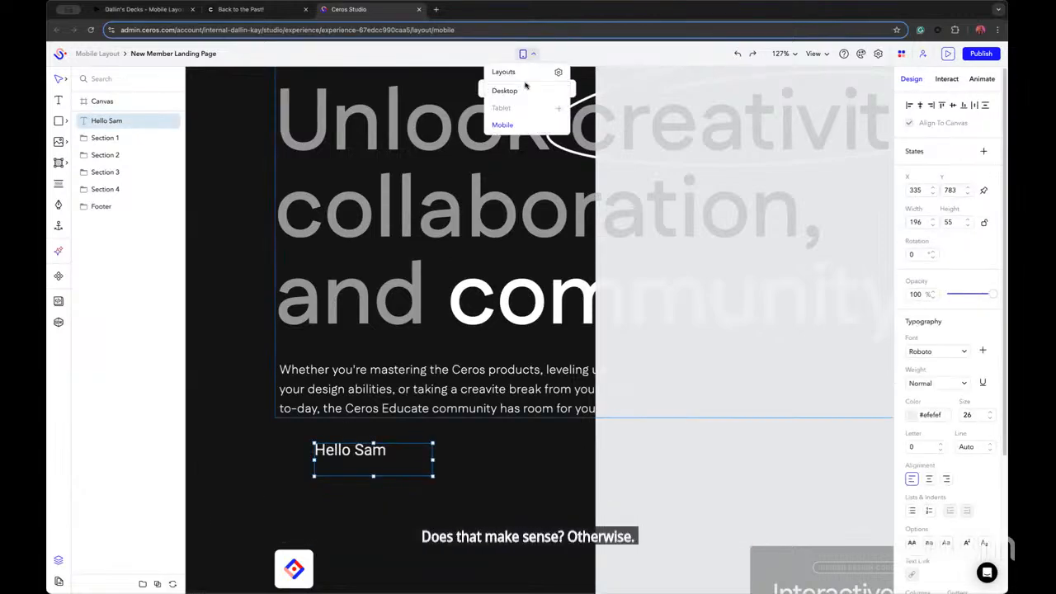
click(357, 460)
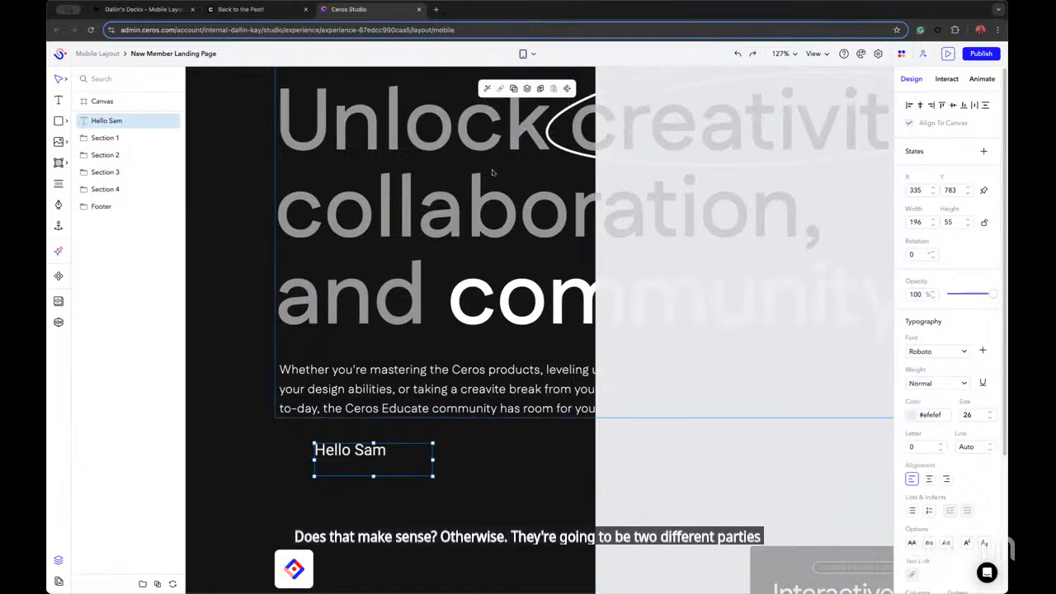
click(528, 54)
click(525, 91)
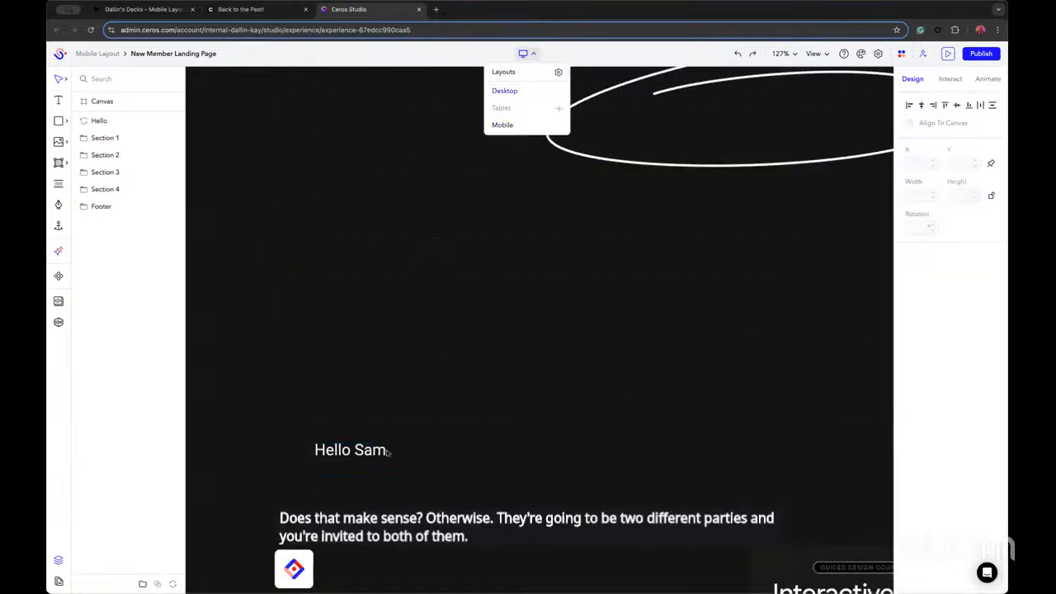
click(346, 462)
key(Delete)
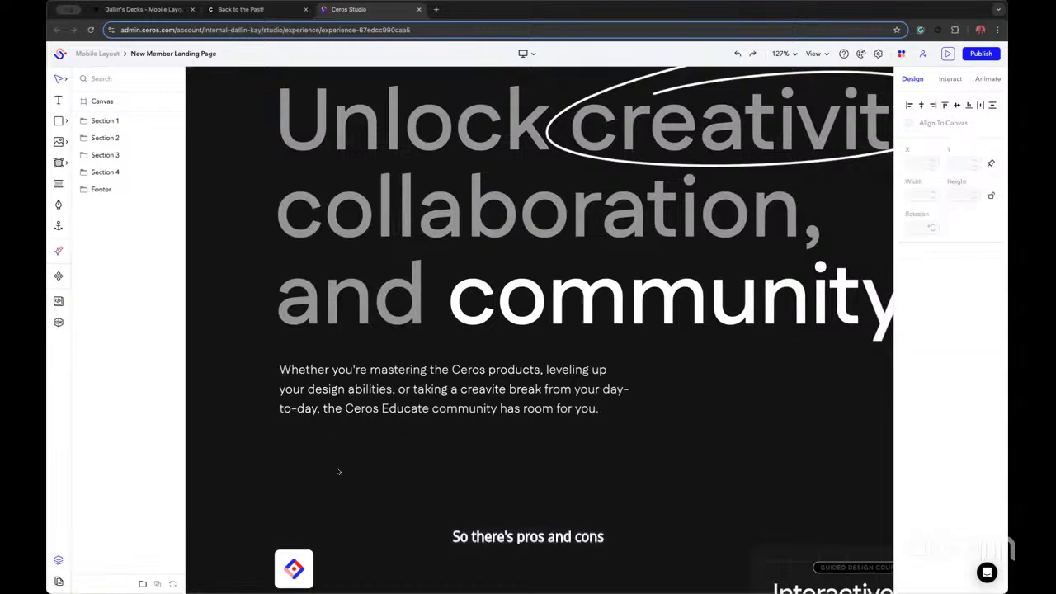
Go back to the mobile layout and delete the greeting text box there as well
scroll(339, 470, down, 5)
drag(323, 398, 329, 375)
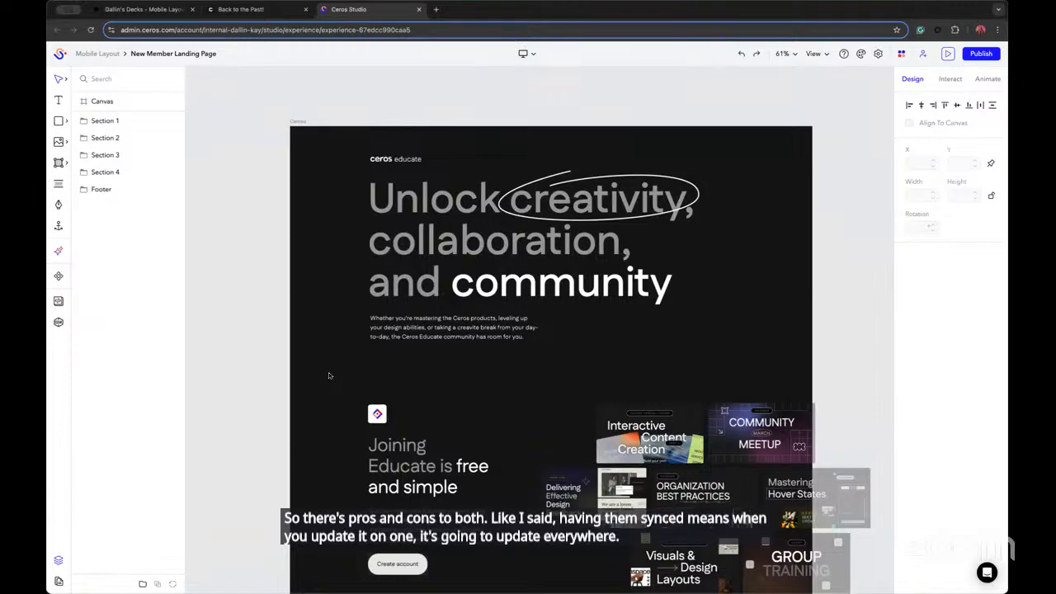
click(525, 52)
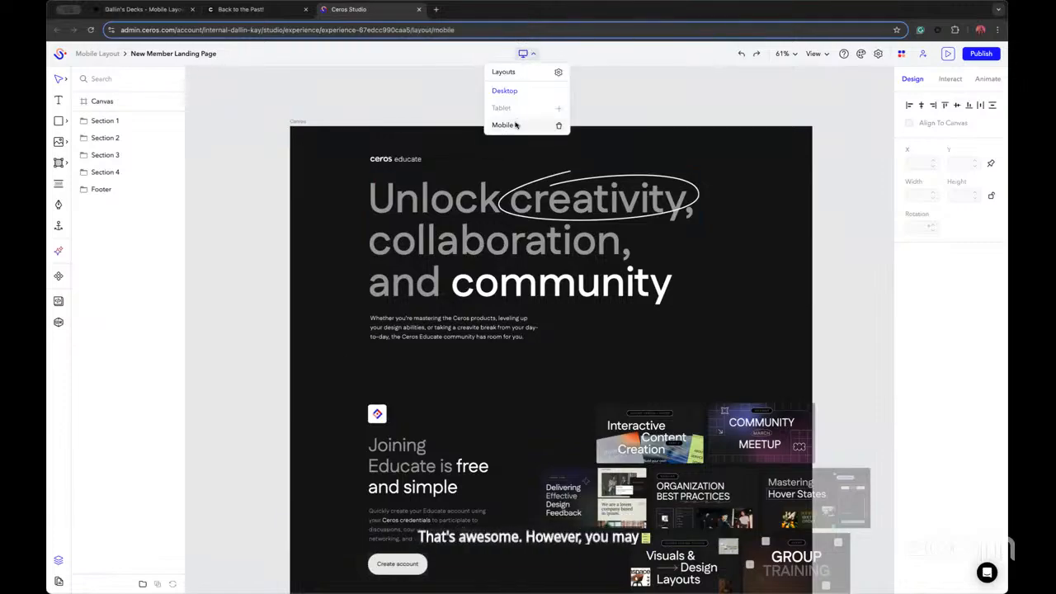
click(503, 125)
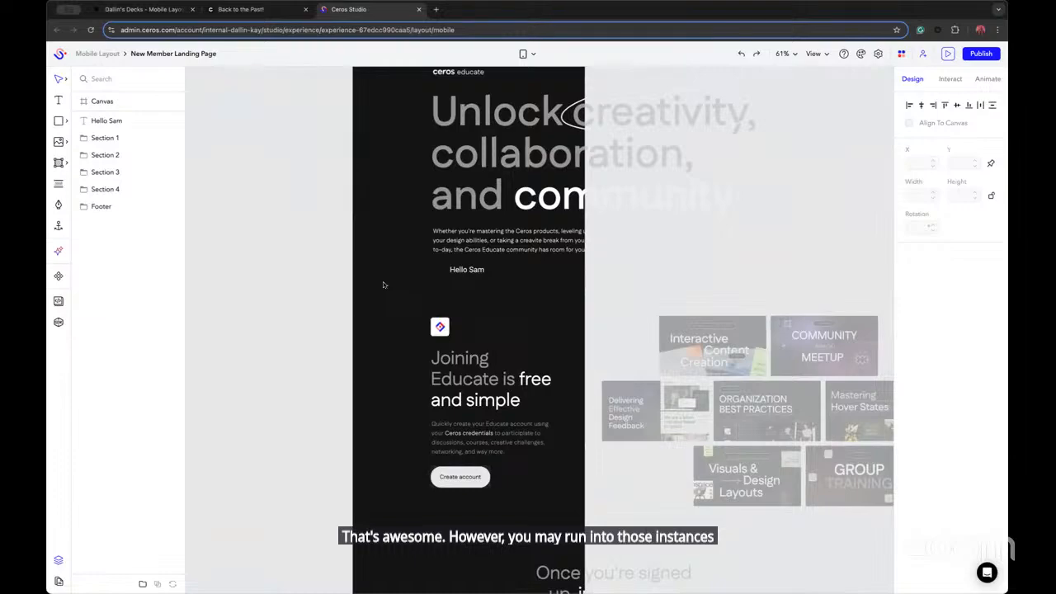
click(466, 271)
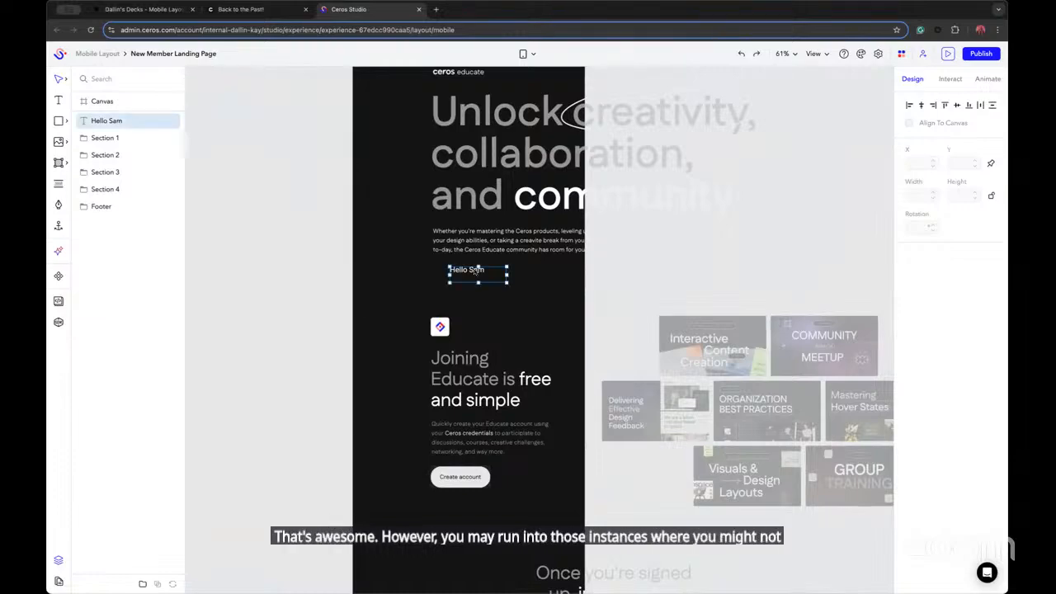
key(Delete)
scroll(465, 273, up, 5)
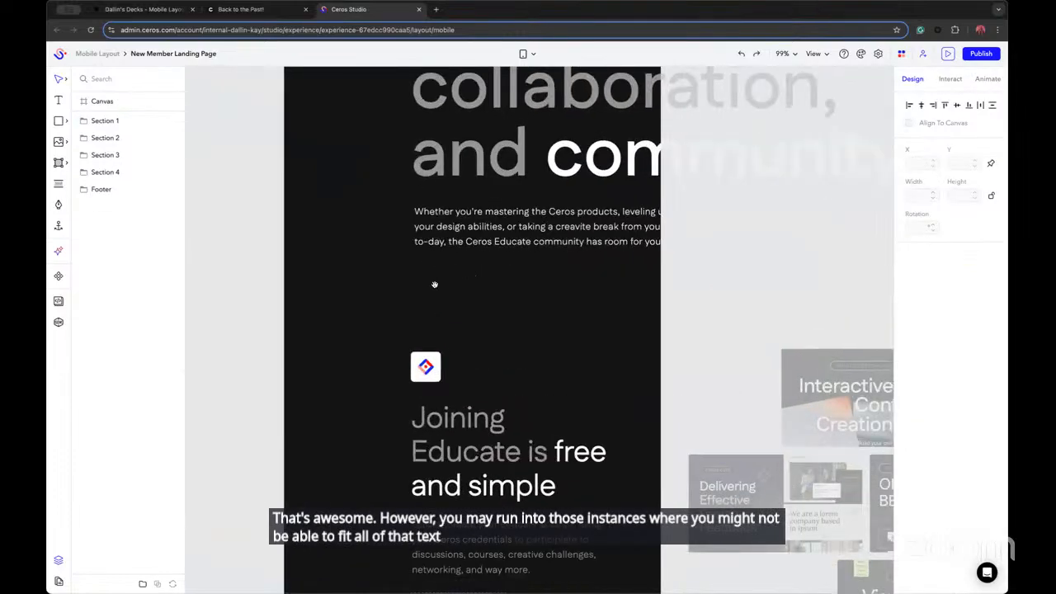
scroll(434, 285, up, 3)
scroll(454, 341, down, 2)
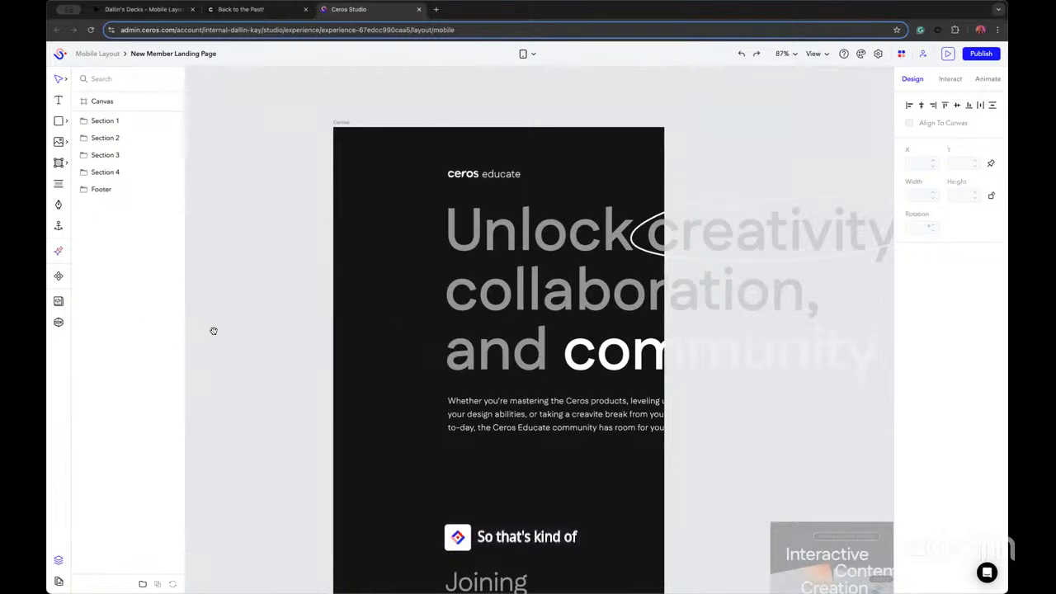
scroll(186, 242, down, 3)
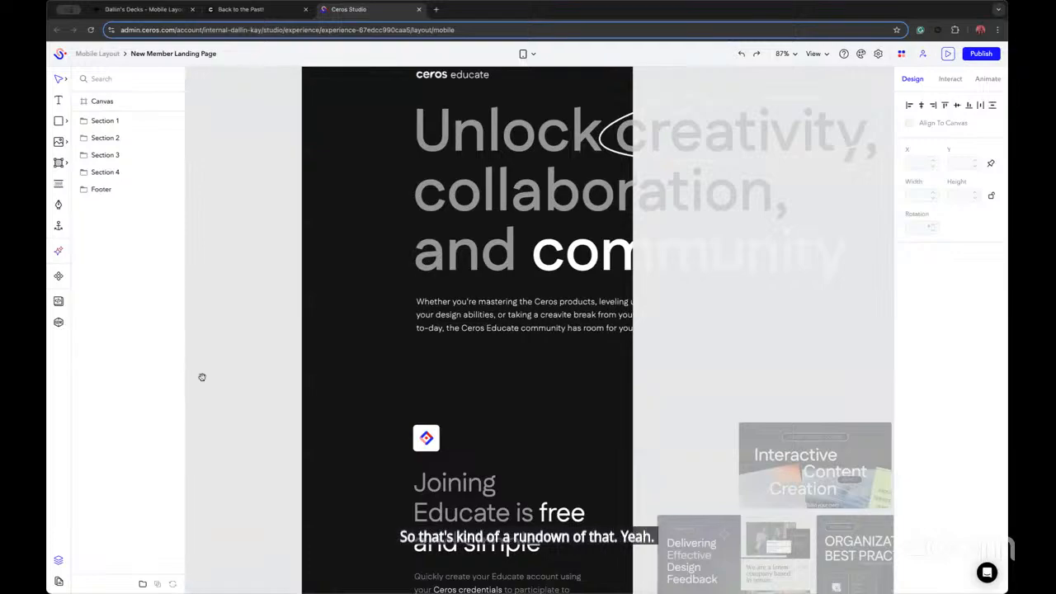
scroll(206, 363, down, 2)
scroll(213, 389, down, 2)
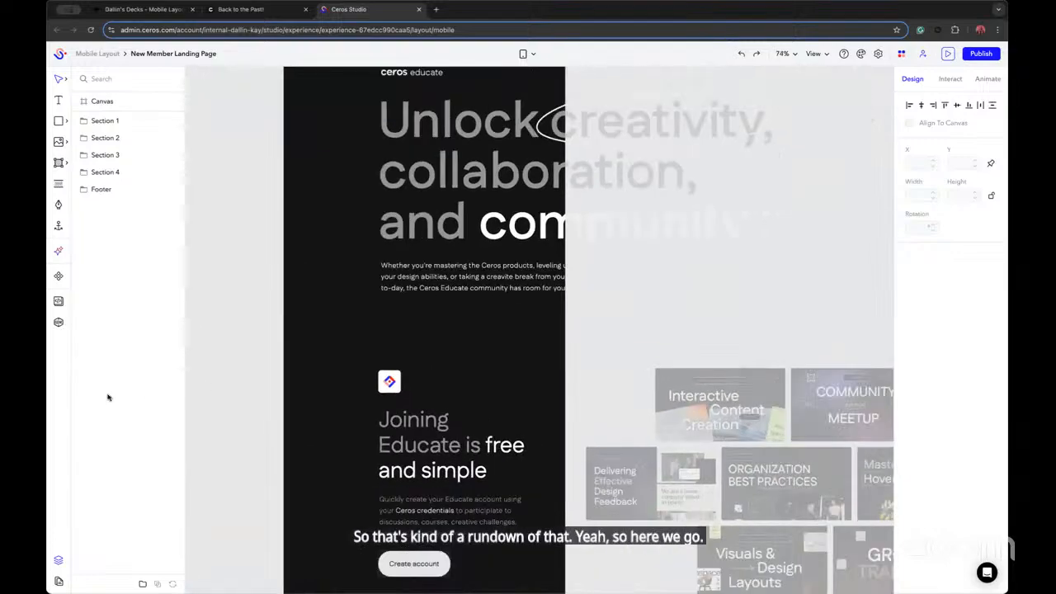
scroll(204, 397, up, 1)
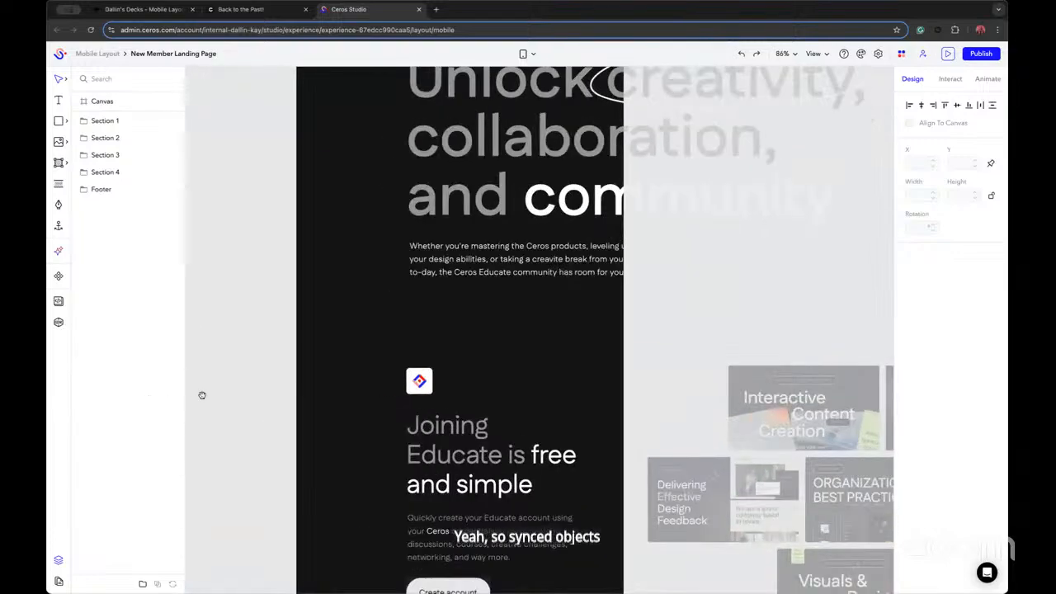
scroll(230, 360, up, 2)
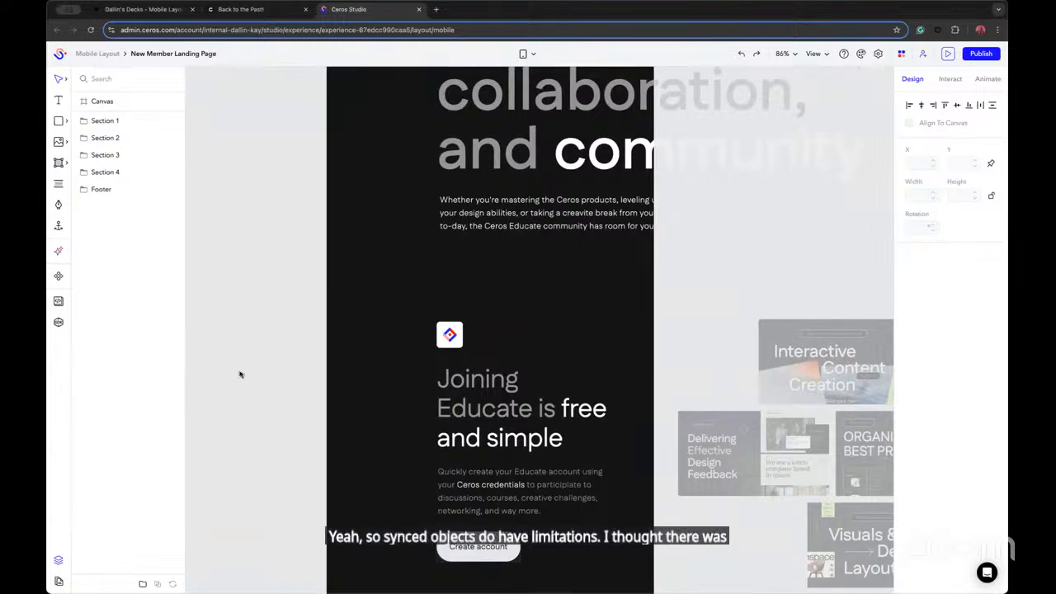
scroll(243, 371, down, 5)
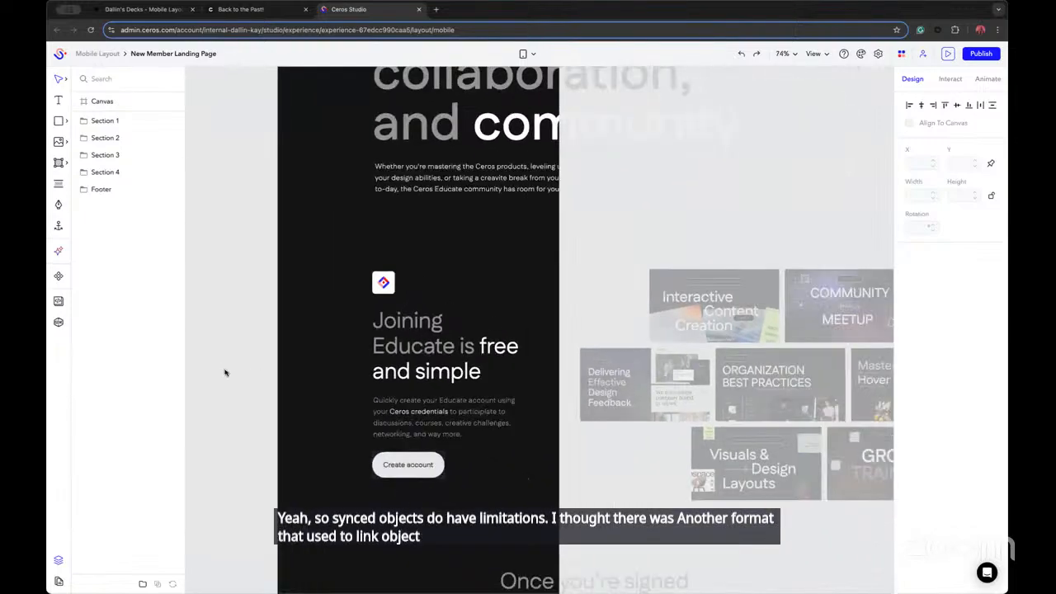
drag(233, 380, 283, 289)
scroll(248, 367, up, 5)
drag(288, 236, 259, 519)
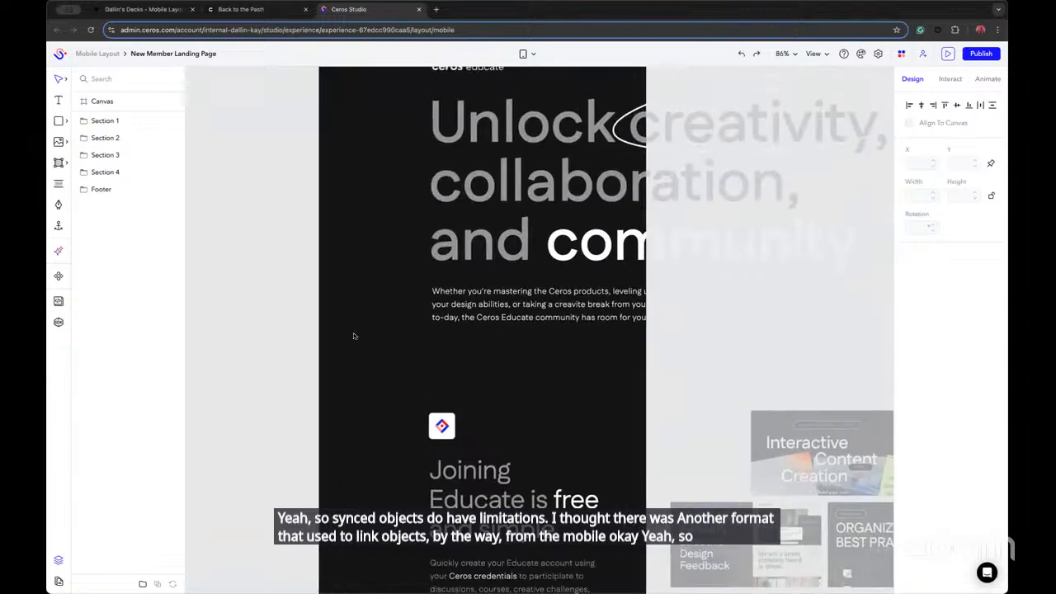
scroll(329, 429, down, 1)
scroll(337, 424, up, 3)
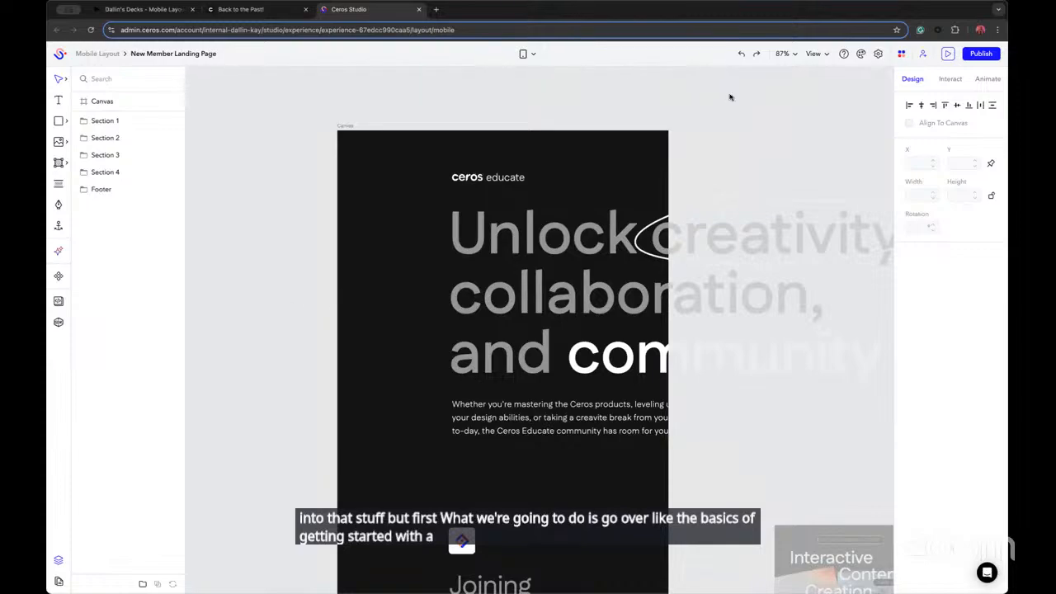
Turn on the rulers for the mobile layout's canvas
click(816, 53)
click(801, 106)
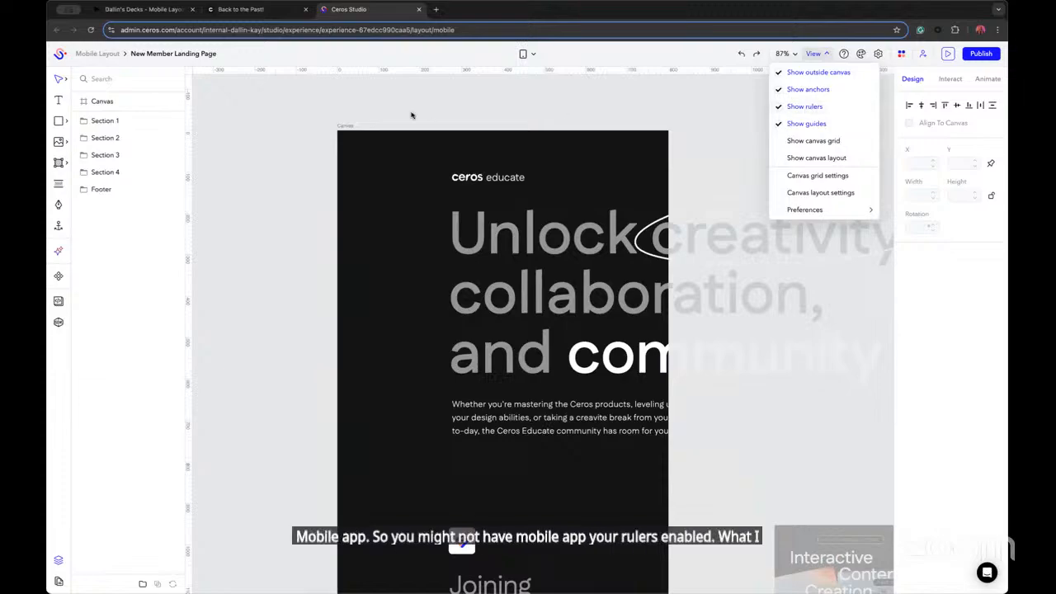
click(342, 129)
Place a vertical guide at 60 px as the left margin of the mobile canvas
scroll(380, 122, up, 5)
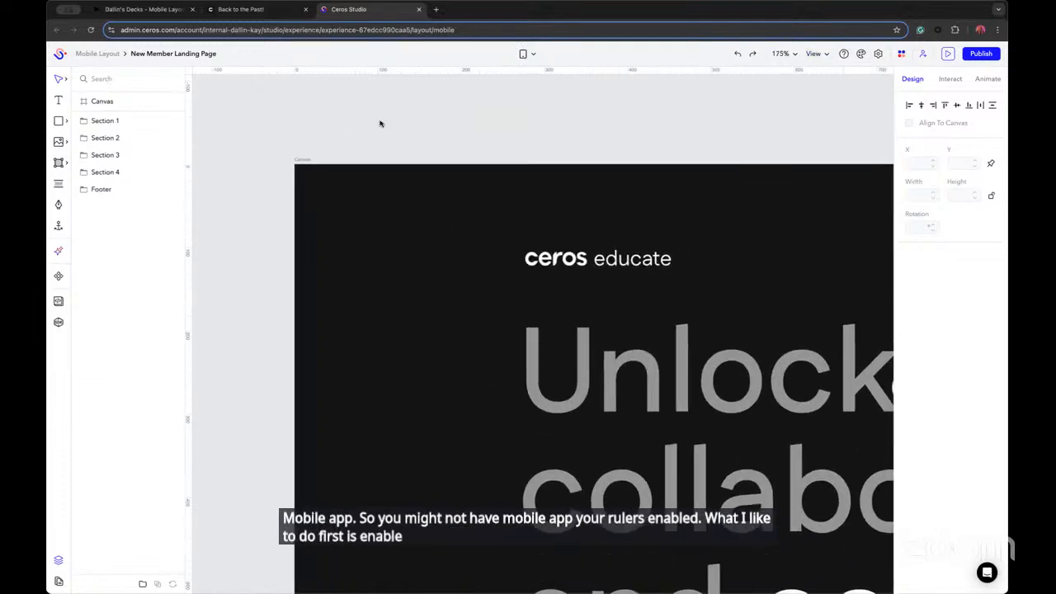
drag(420, 127, 357, 80)
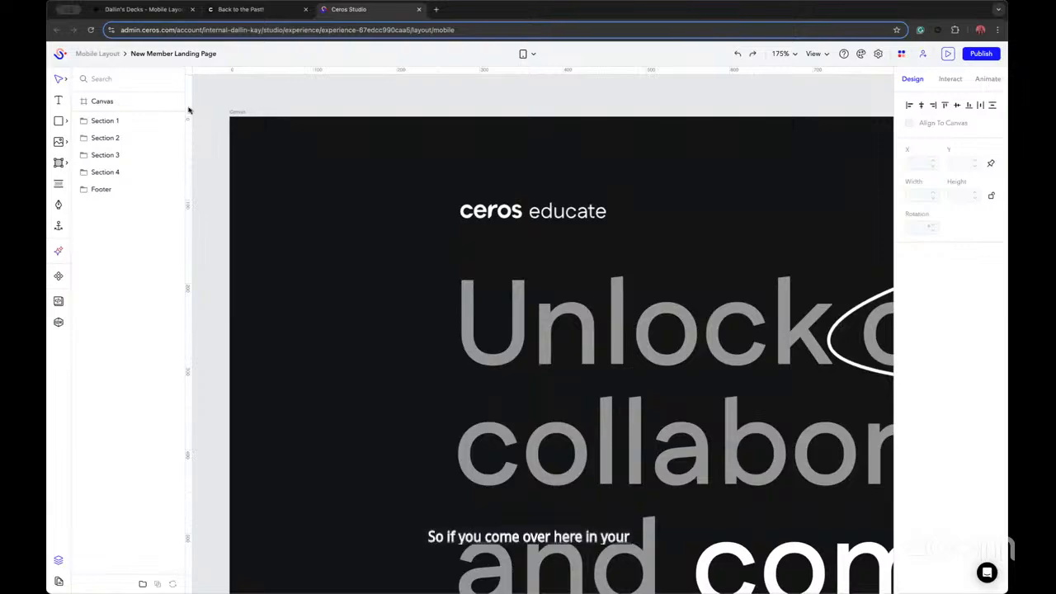
drag(188, 108, 279, 126)
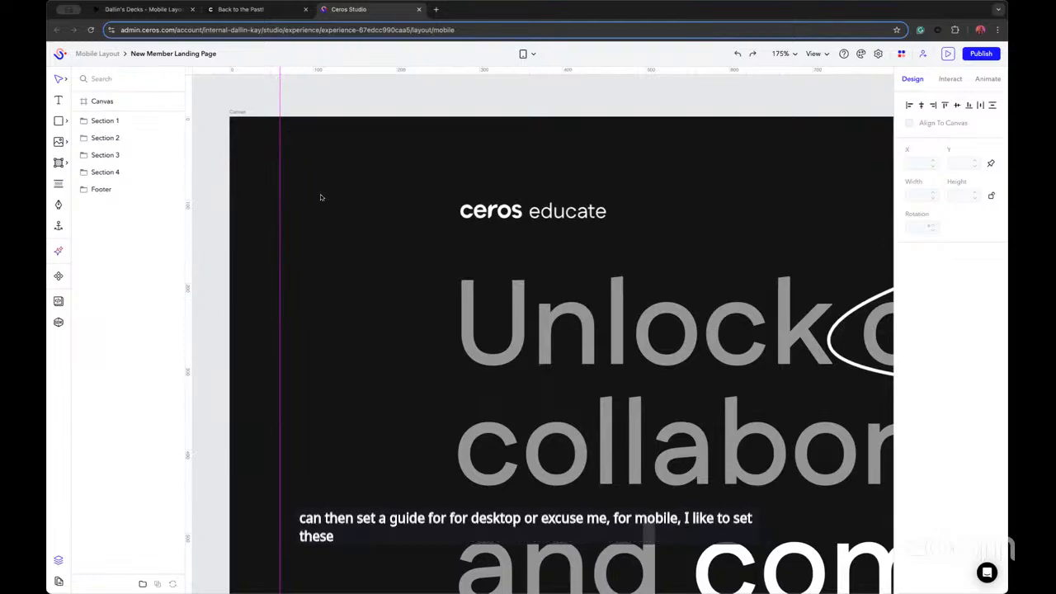
Add a second vertical guide at 740 px as the right margin of the mobile canvas
scroll(321, 198, down, 6)
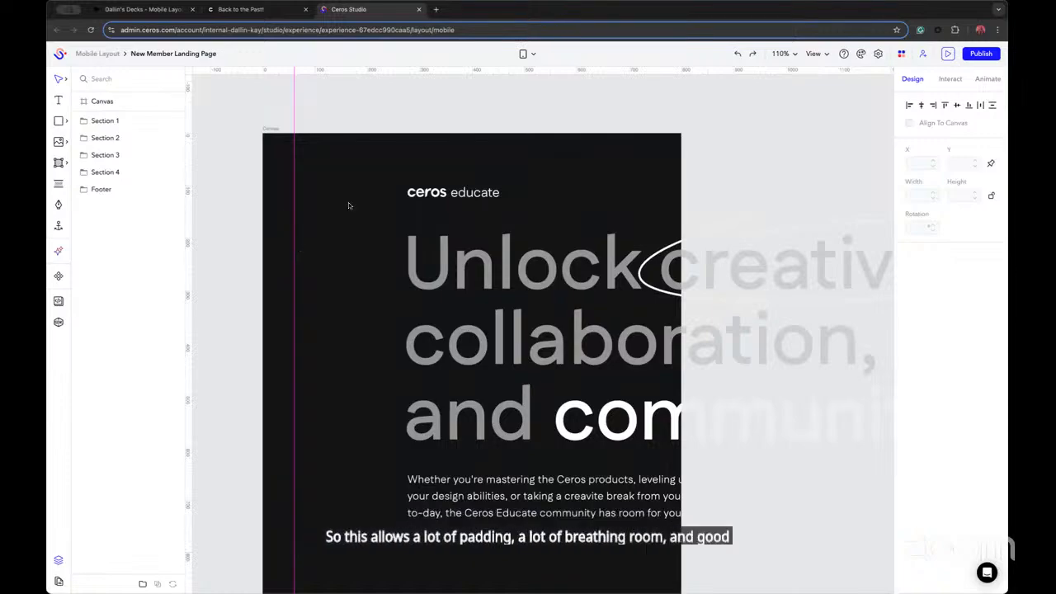
scroll(292, 201, down, 3)
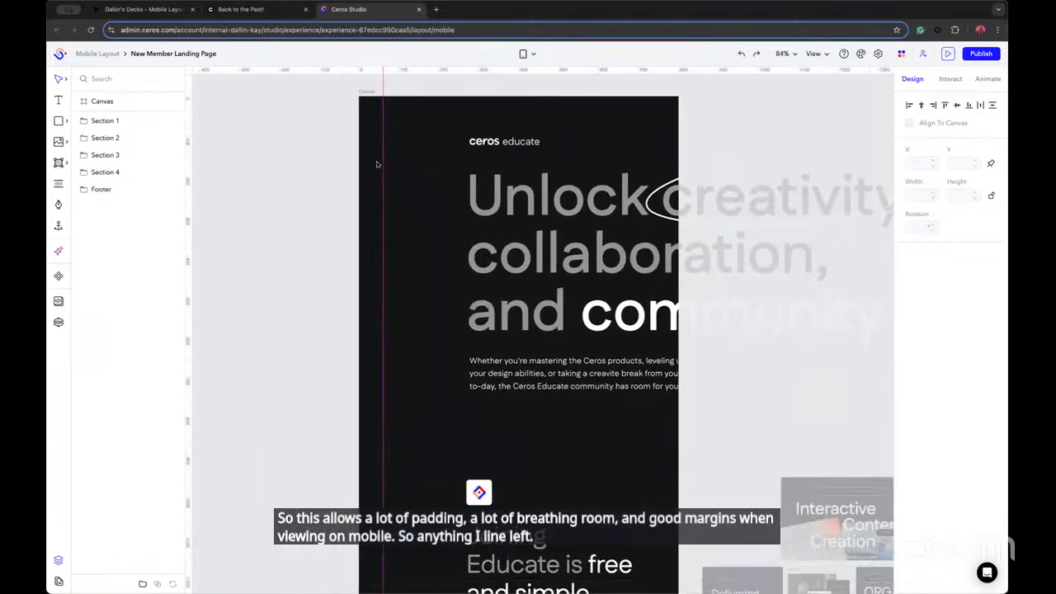
scroll(449, 158, right, 1)
scroll(450, 158, up, 1)
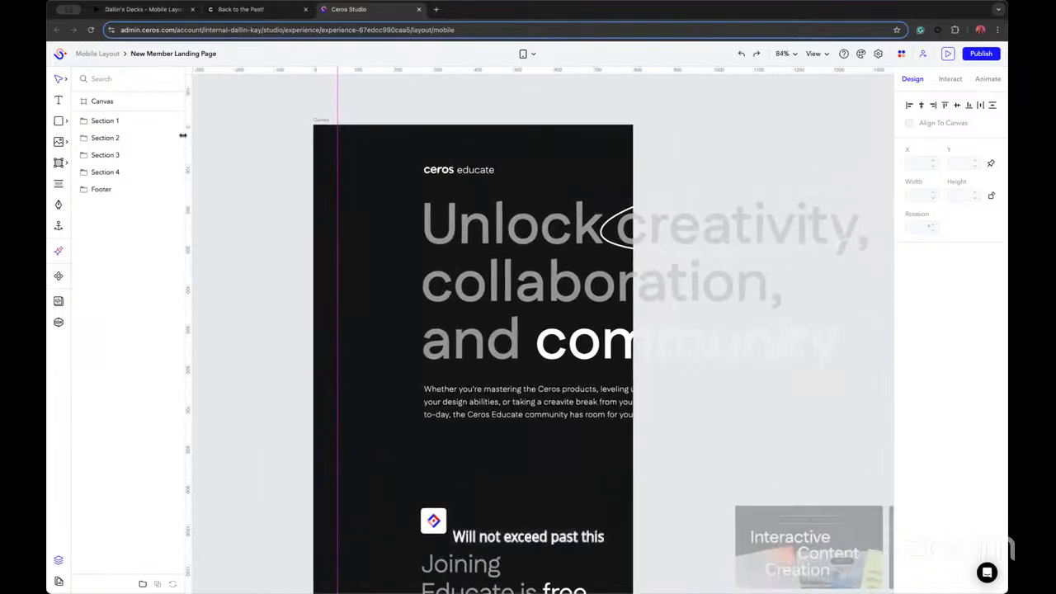
drag(188, 137, 608, 160)
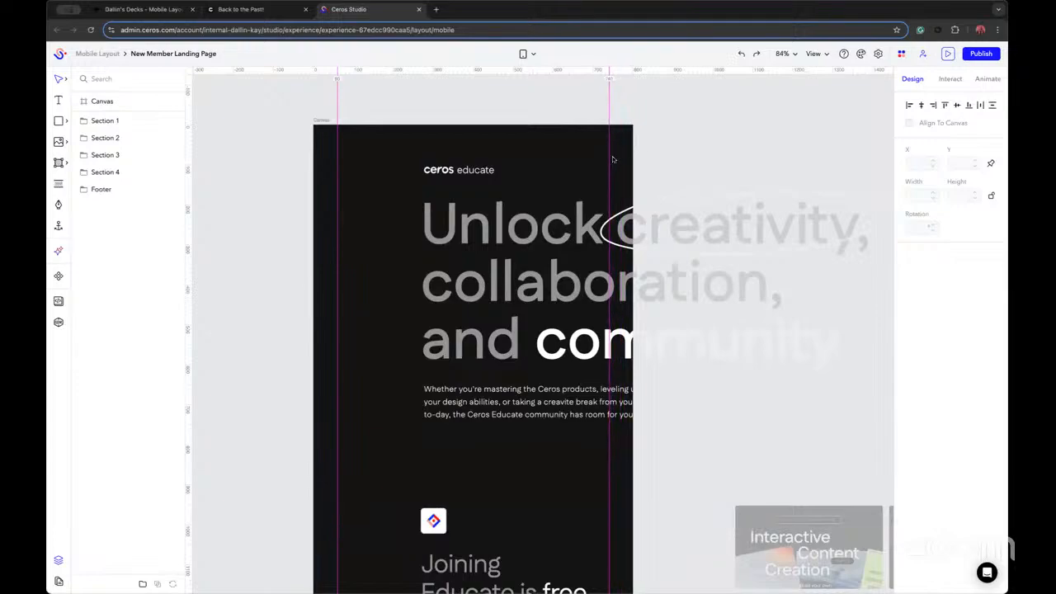
Examine the mobile page from header to footer against the two margin guides
scroll(464, 119, down, 10)
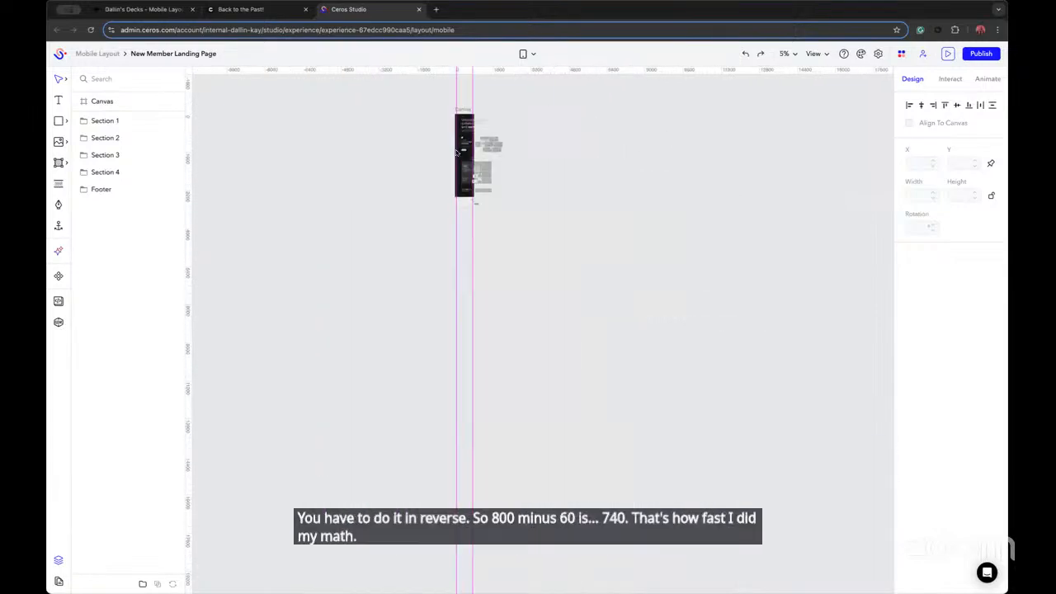
scroll(466, 190, up, 10)
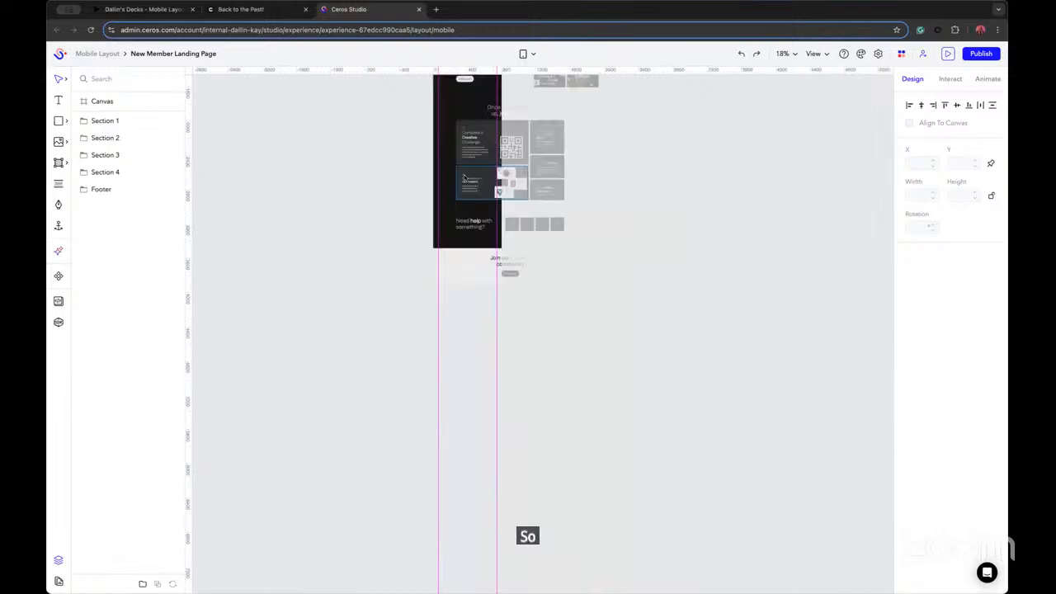
scroll(328, 218, up, 3)
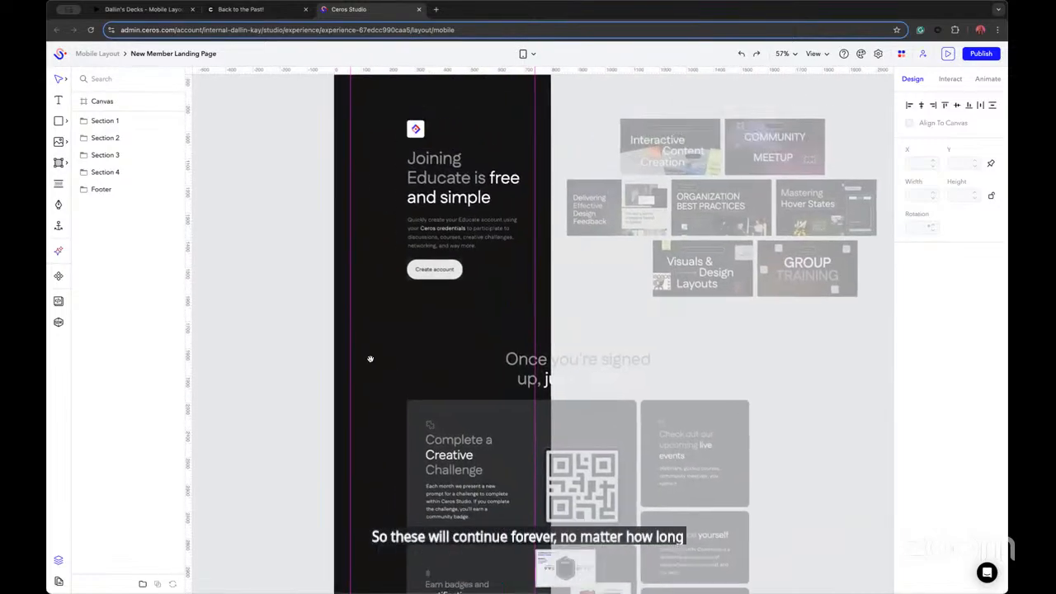
scroll(371, 358, up, 4)
scroll(384, 288, up, 3)
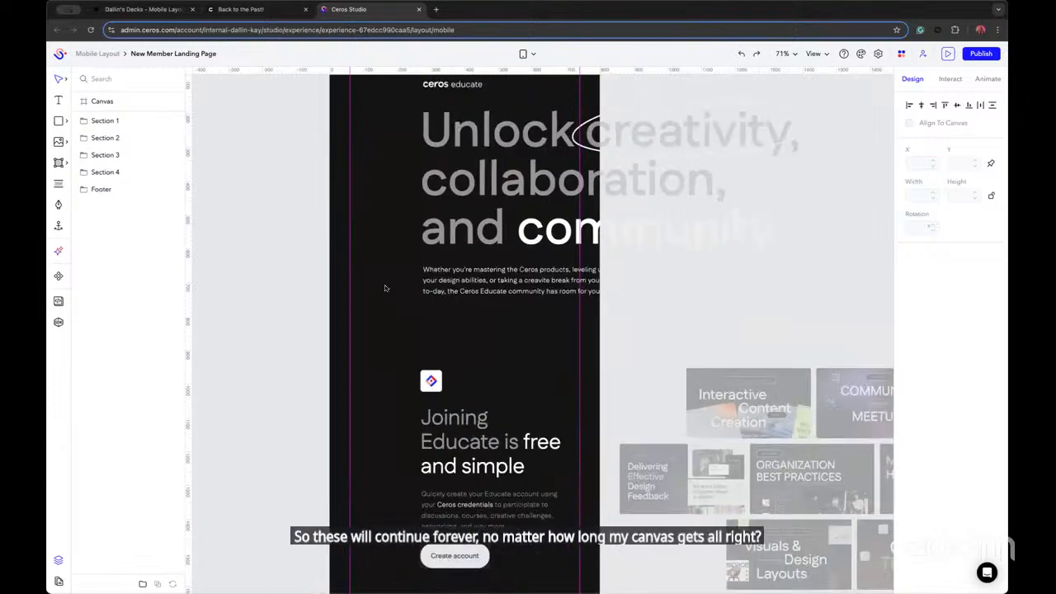
scroll(429, 297, down, 2)
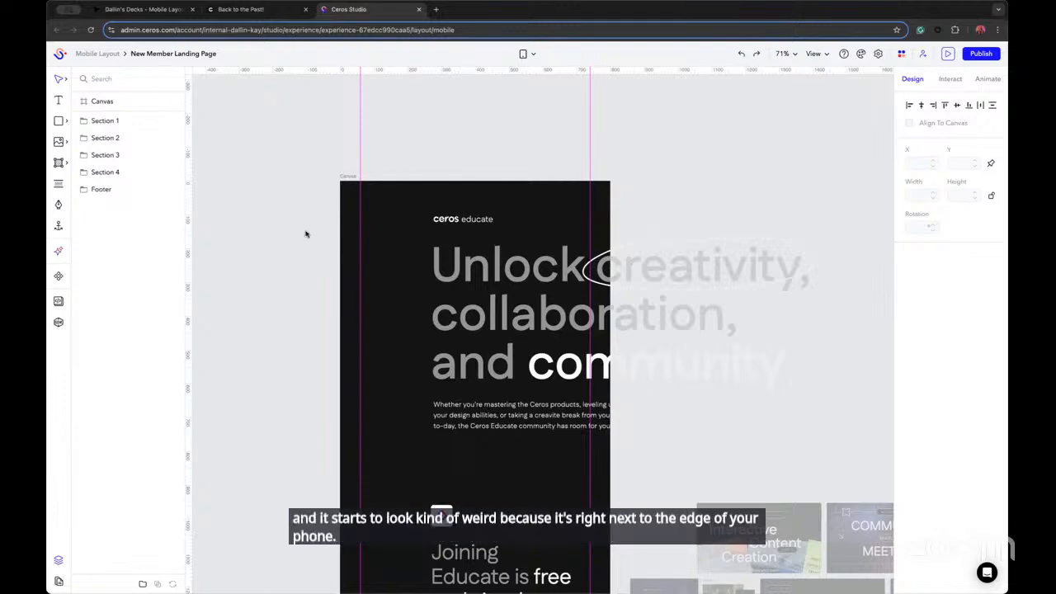
scroll(314, 208, down, 2)
scroll(440, 262, down, 5)
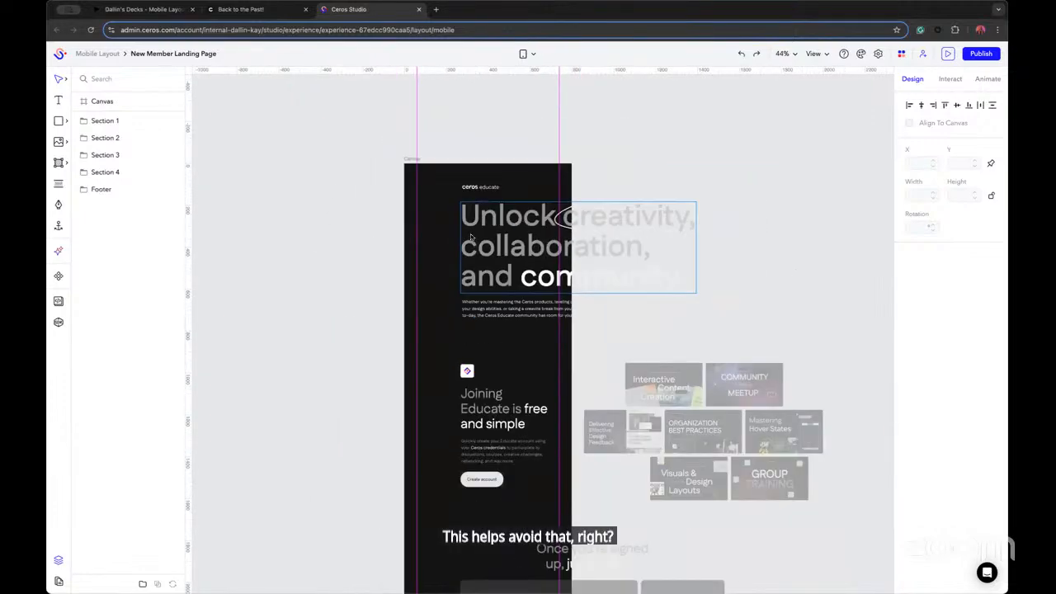
scroll(440, 263, down, 3)
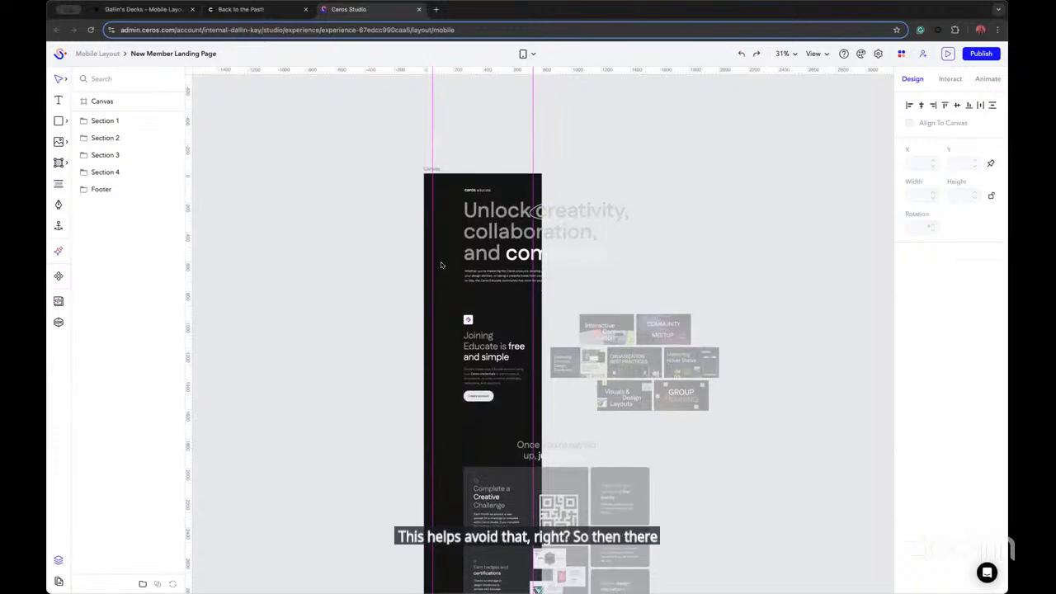
scroll(523, 263, down, 2)
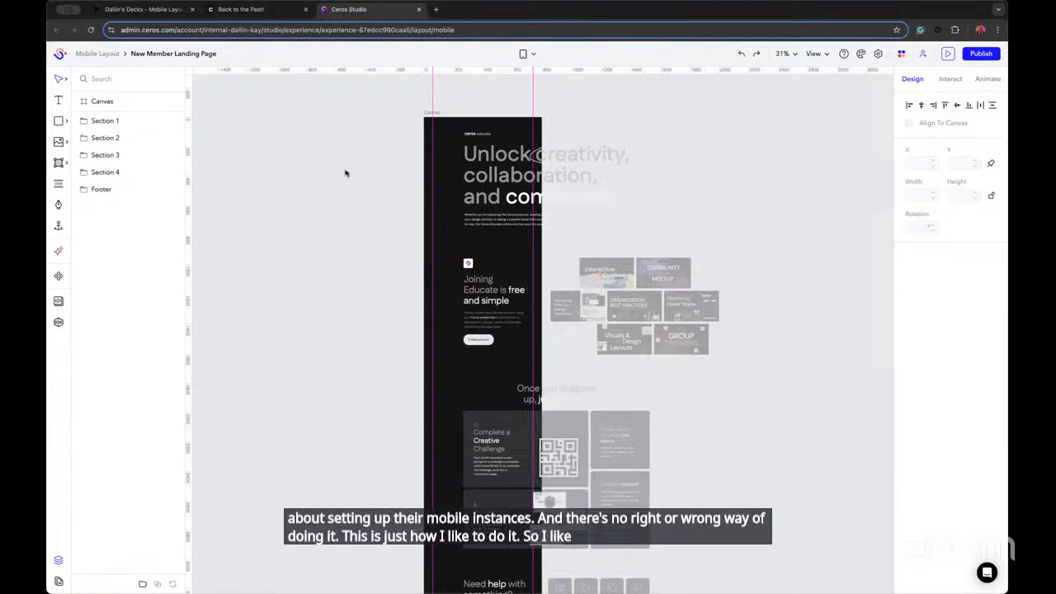
scroll(493, 370, down, 3)
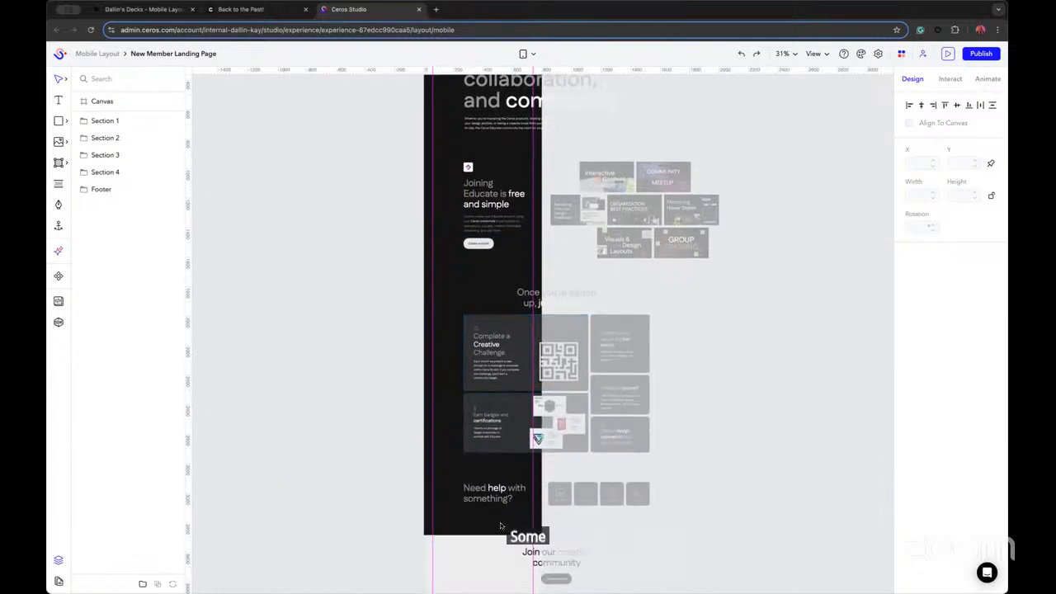
scroll(532, 159, up, 3)
scroll(532, 159, up, 1)
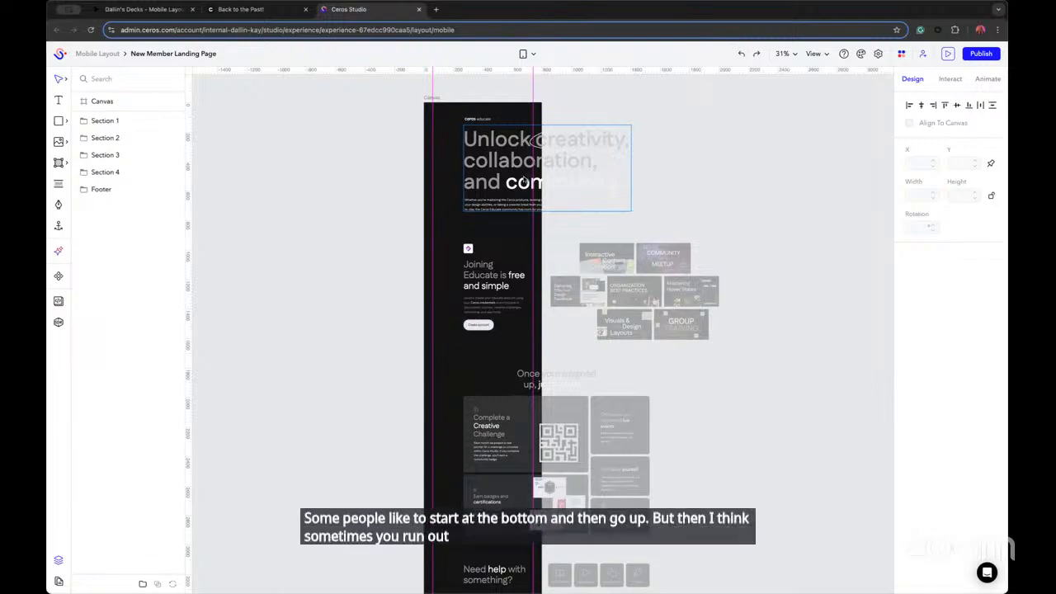
Hide Section 2, Section 3, Section 4 and the Footer so only Section 1 shows on the mobile canvas
click(161, 188)
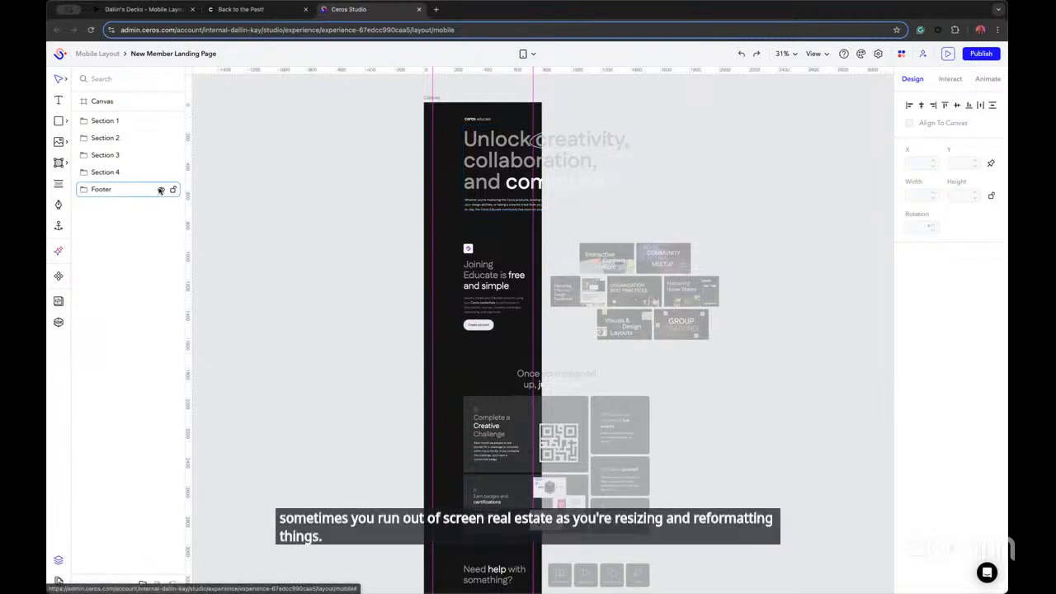
click(161, 155)
click(161, 138)
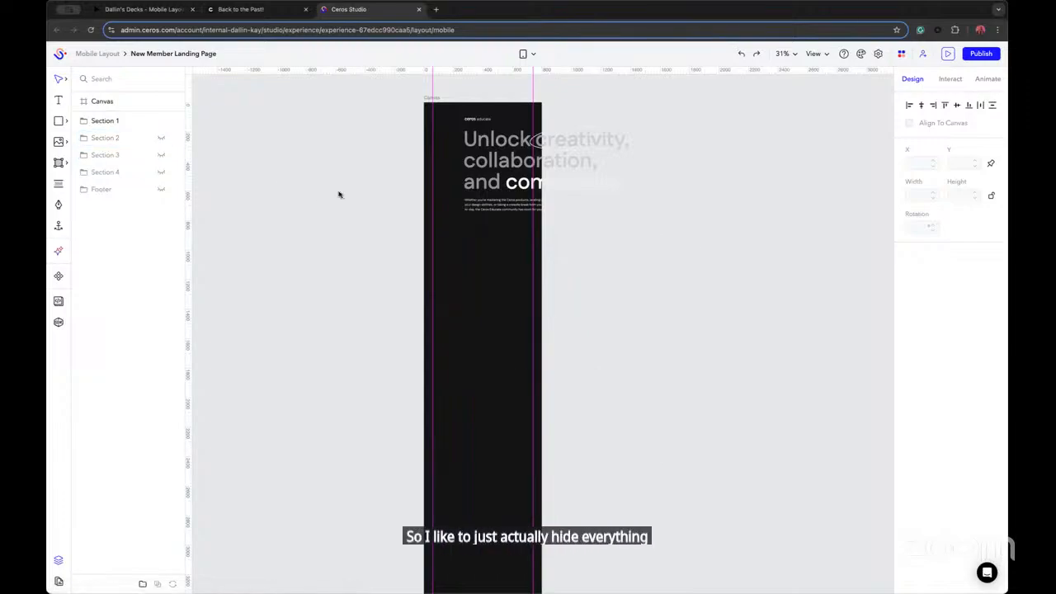
Move the Ceros Educate logo and the Header group together so they align with the left margin guide at 60 px
scroll(330, 288, up, 3)
scroll(460, 237, up, 5)
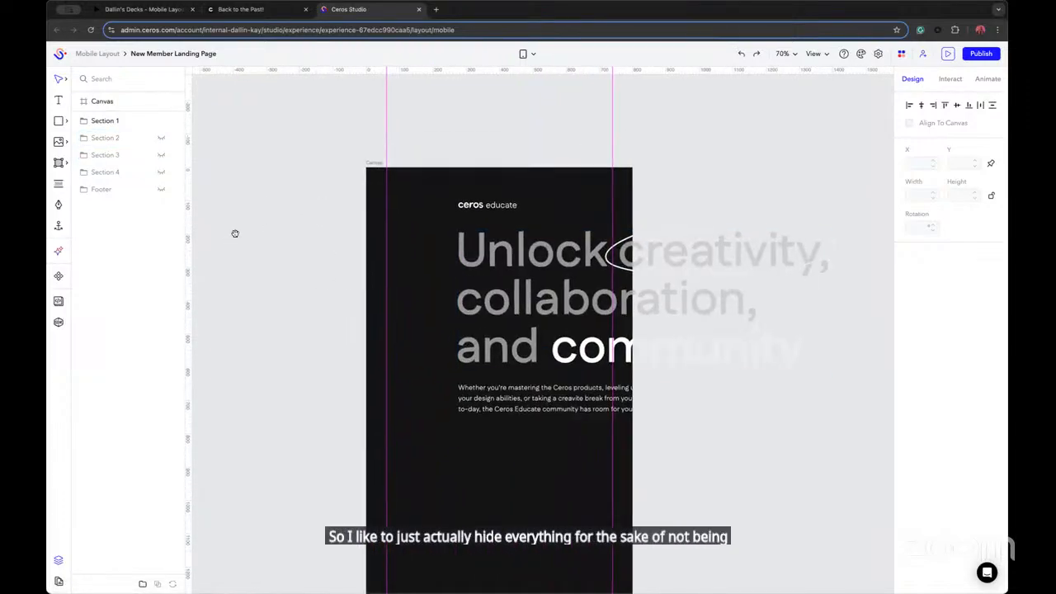
scroll(234, 236, left, 1)
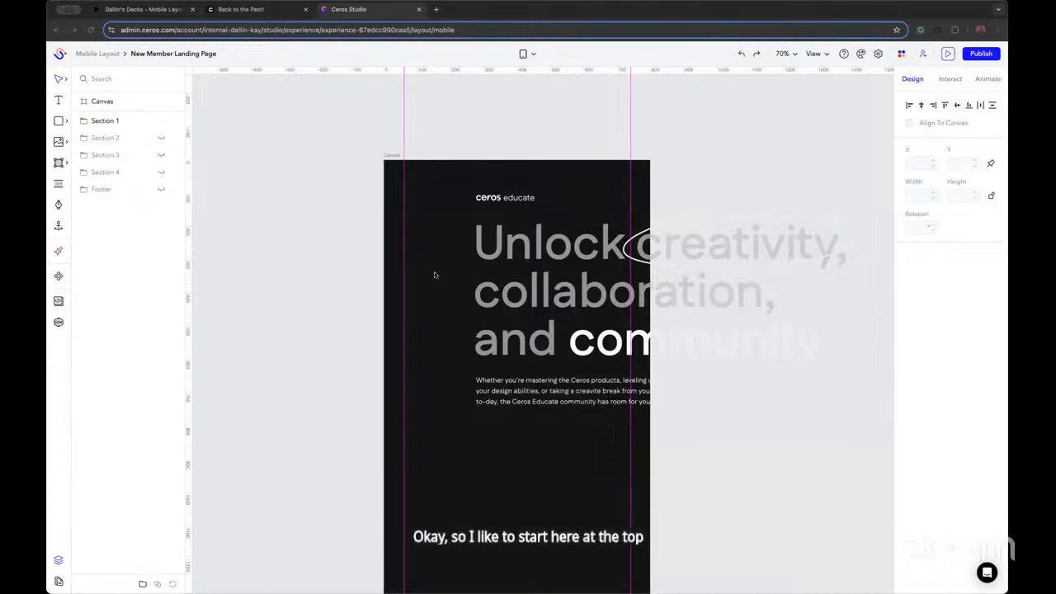
scroll(277, 315, down, 2)
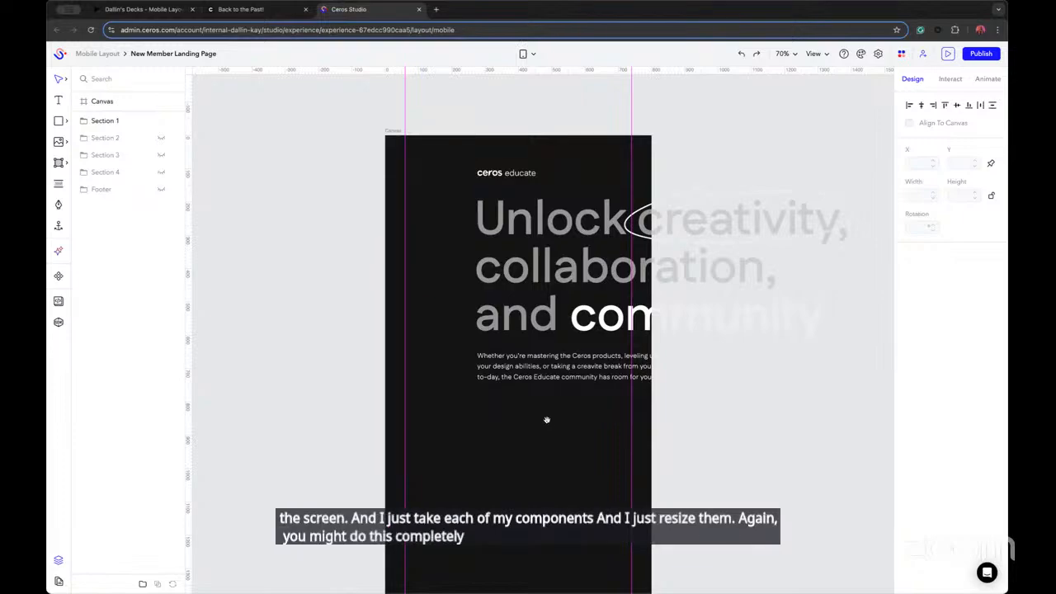
click(517, 242)
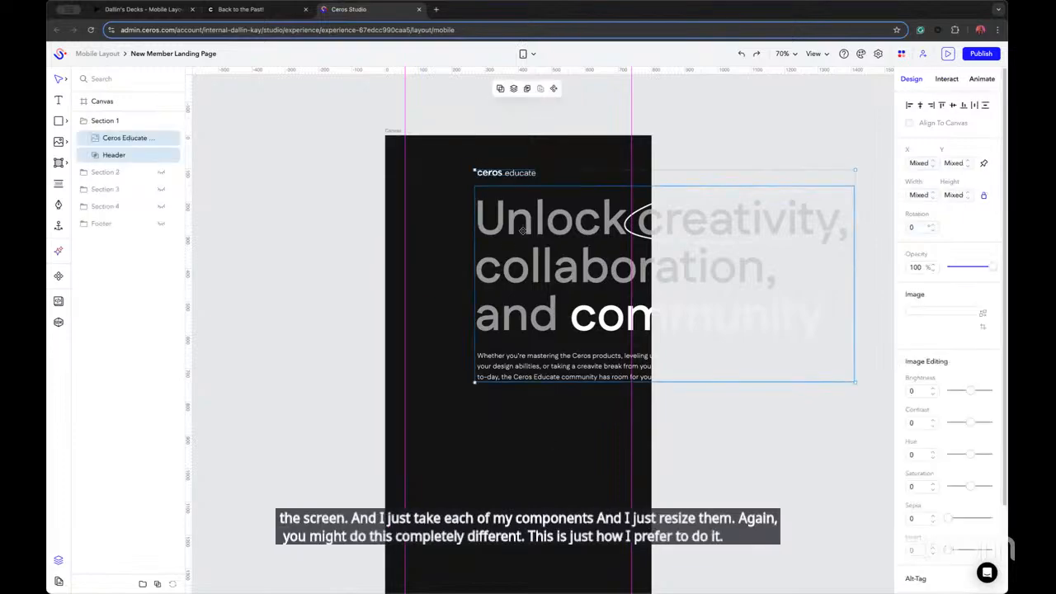
drag(522, 231, 482, 219)
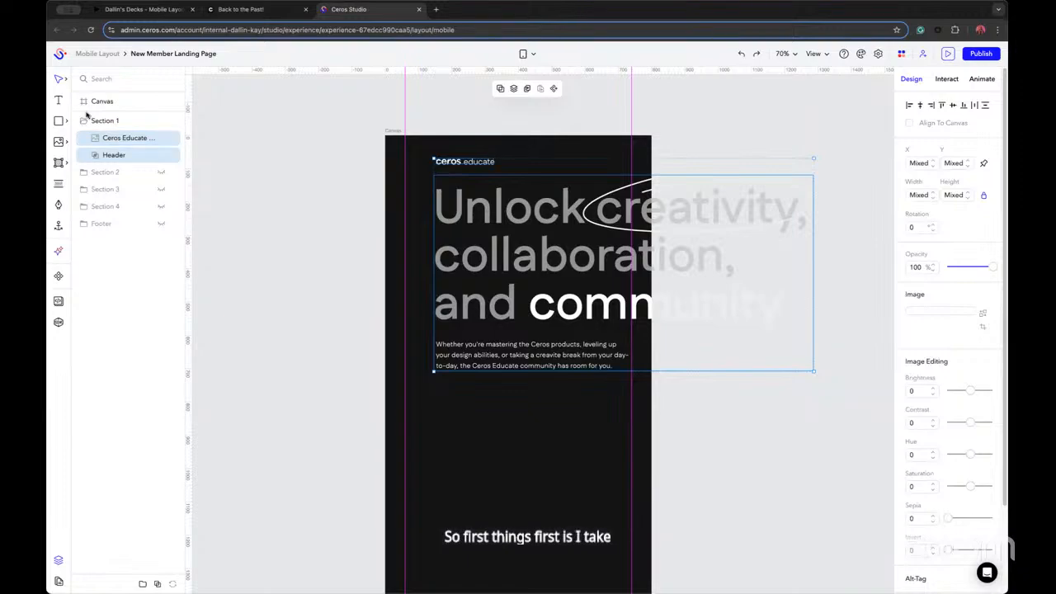
drag(497, 259, 473, 274)
click(299, 275)
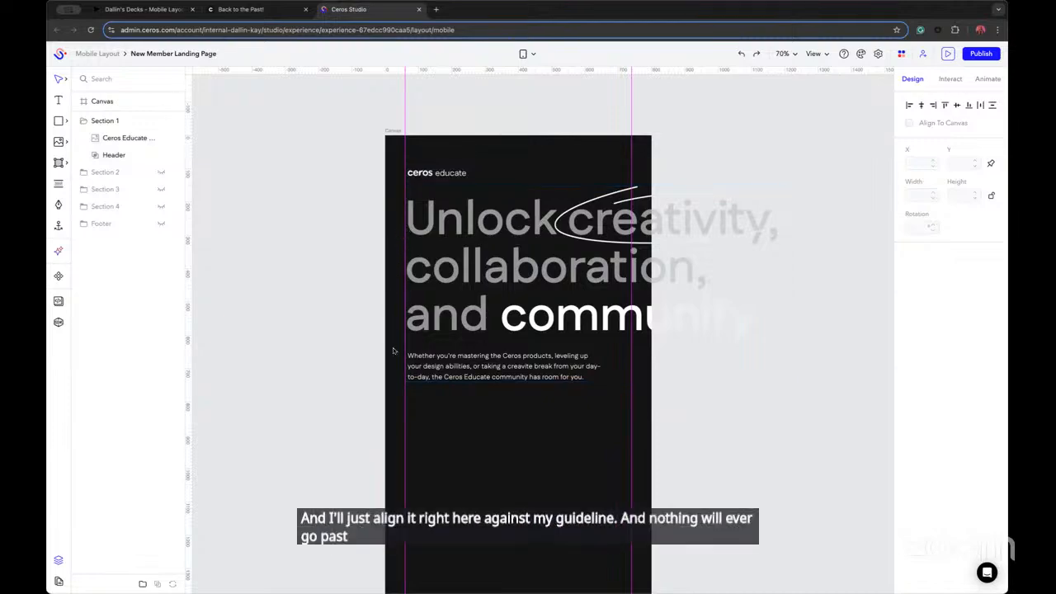
Try to narrow the header title's text box to the right margin guide at its original font size
click(99, 157)
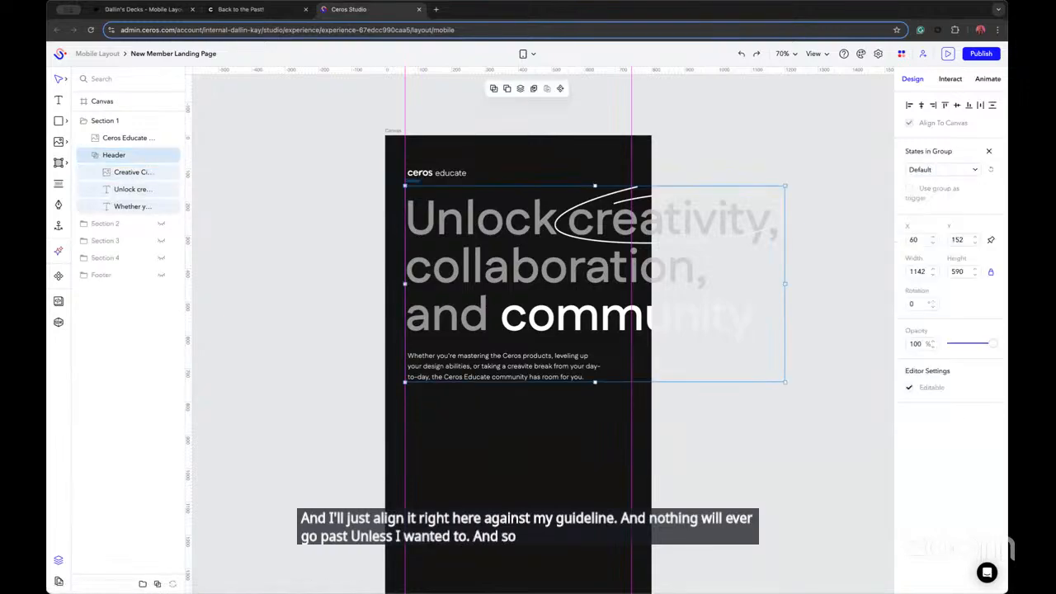
click(136, 172)
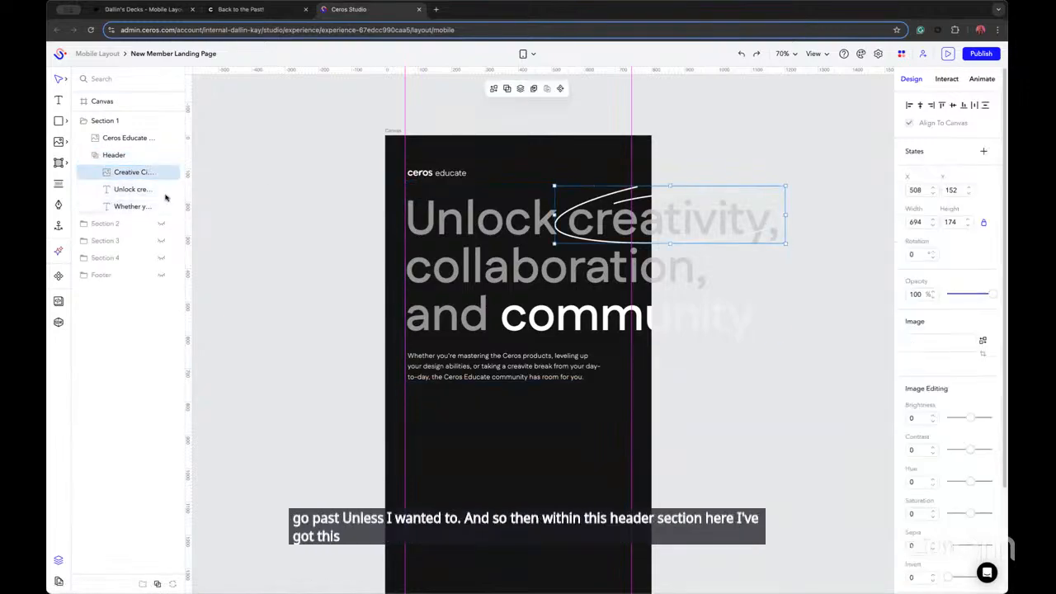
click(138, 189)
click(131, 207)
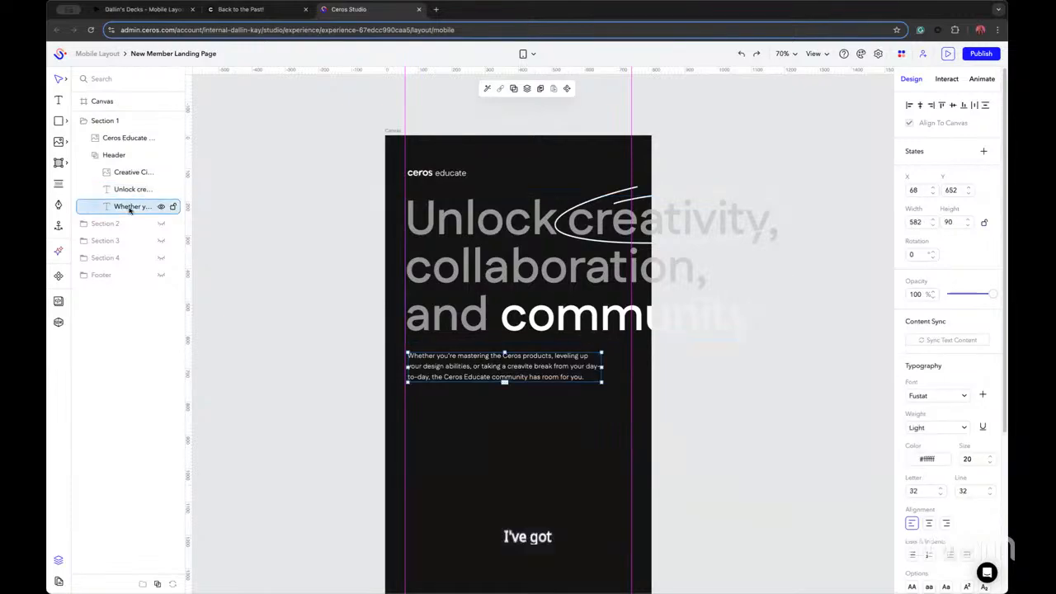
drag(504, 383, 520, 401)
click(124, 190)
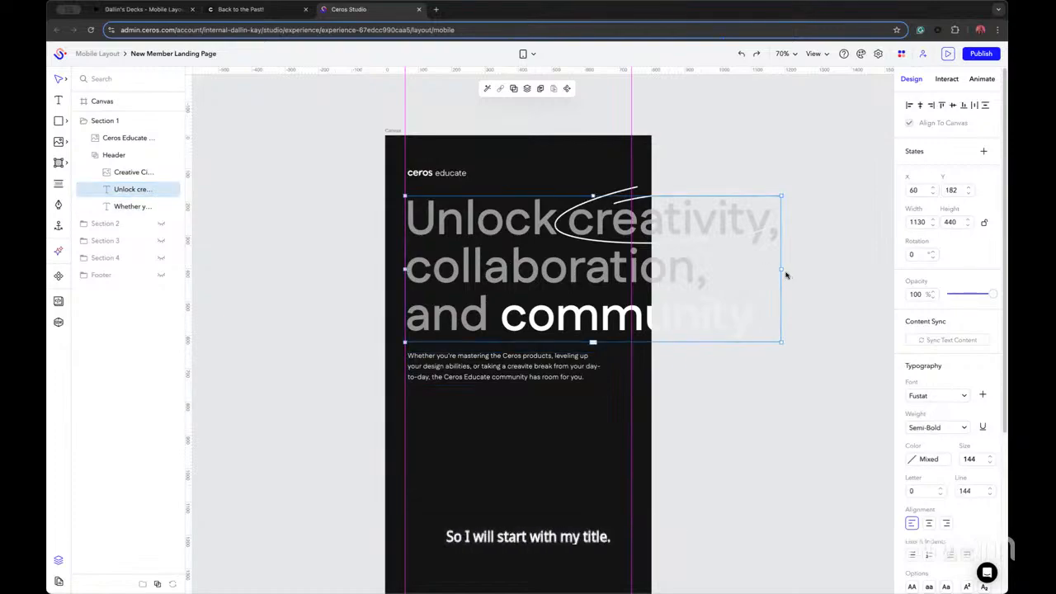
drag(781, 269, 631, 279)
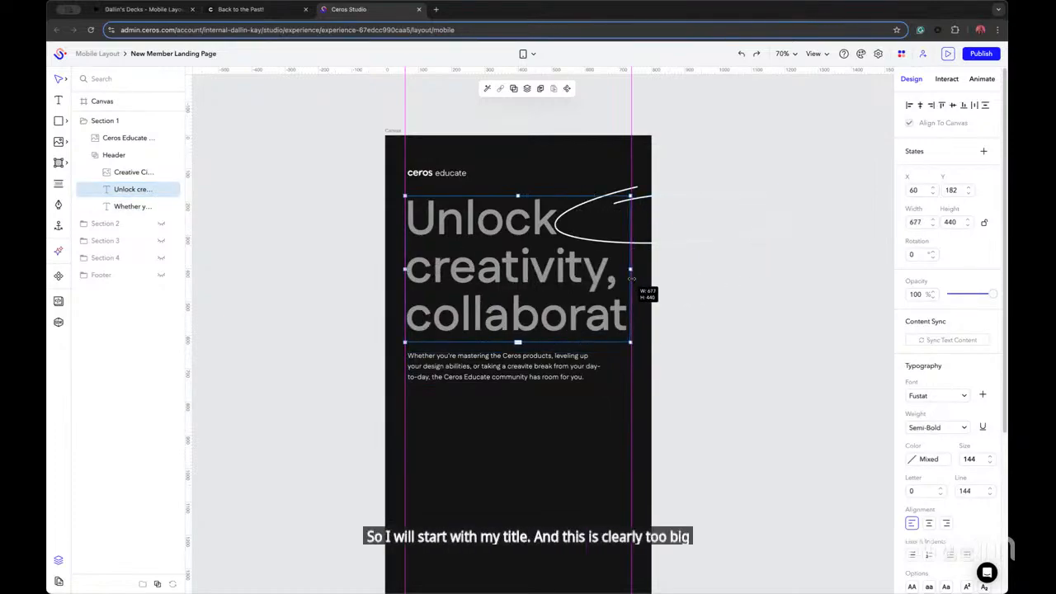
key(ctrl+z)
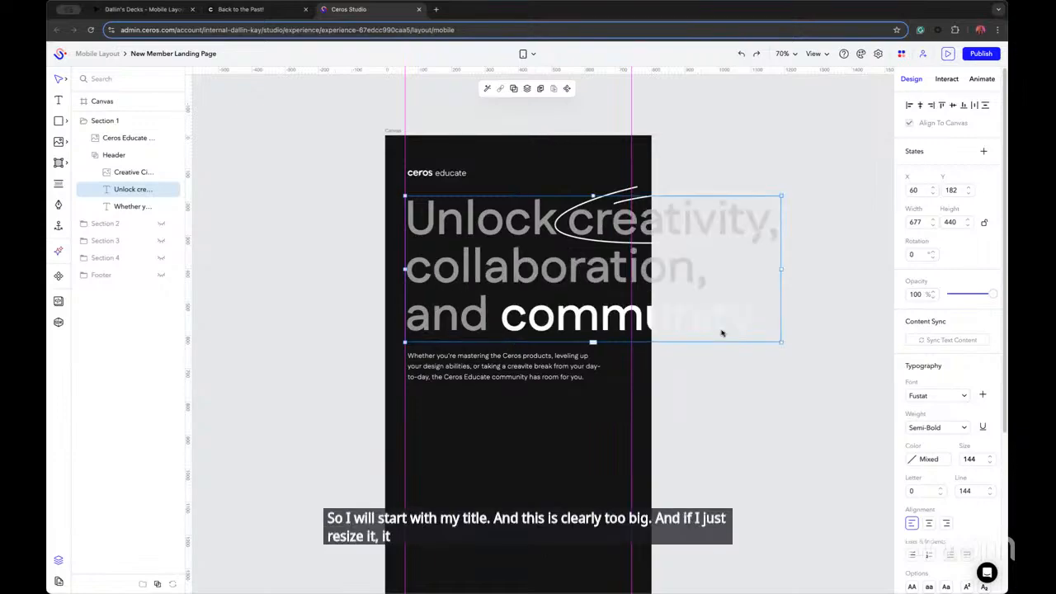
Set the font size of the whole "Unlock creativity, collaboration, and community" title to 98
double_click(537, 290)
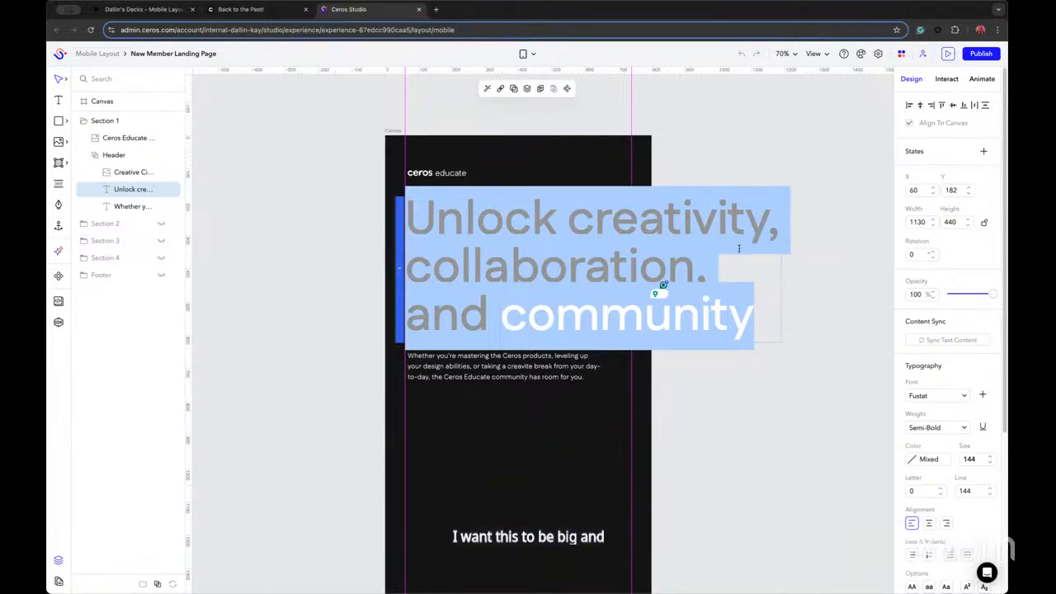
click(971, 458)
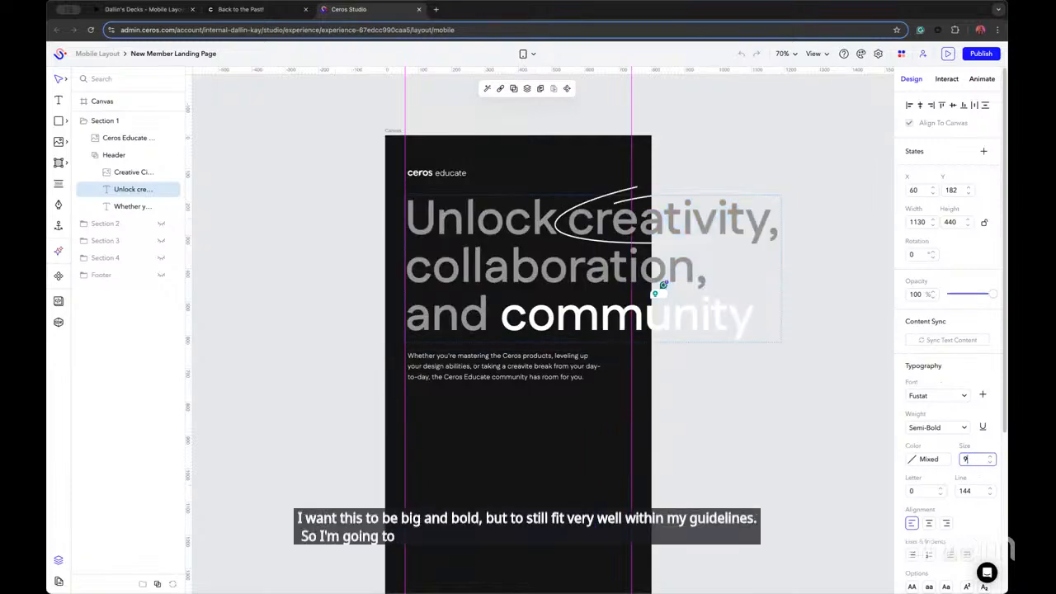
text(98)
click(681, 360)
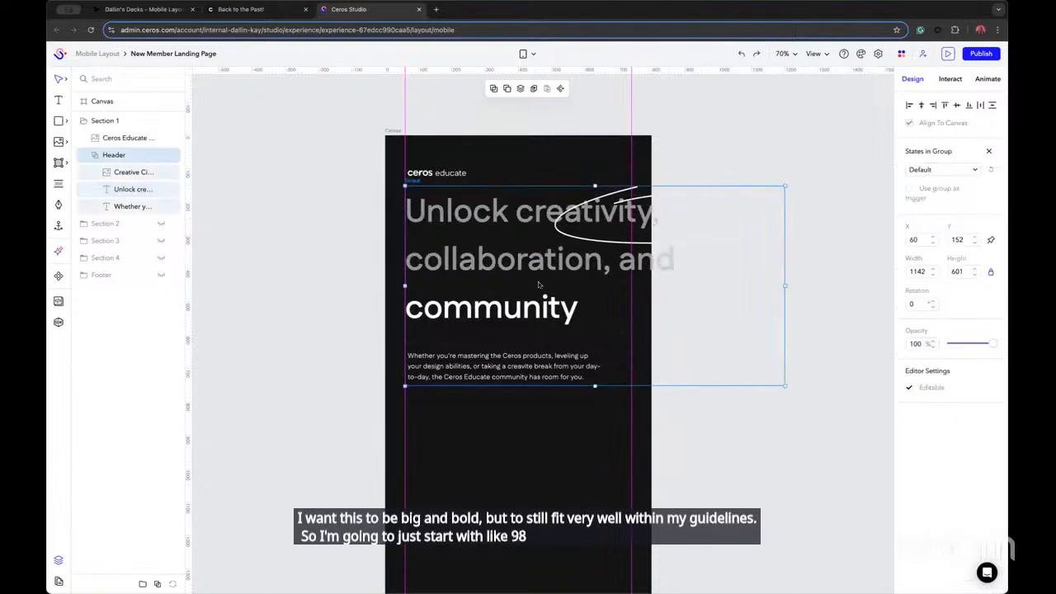
Narrow only the title's text box to about 681 px so it ends at the right margin guide
drag(788, 284, 626, 302)
key(ctrl+z)
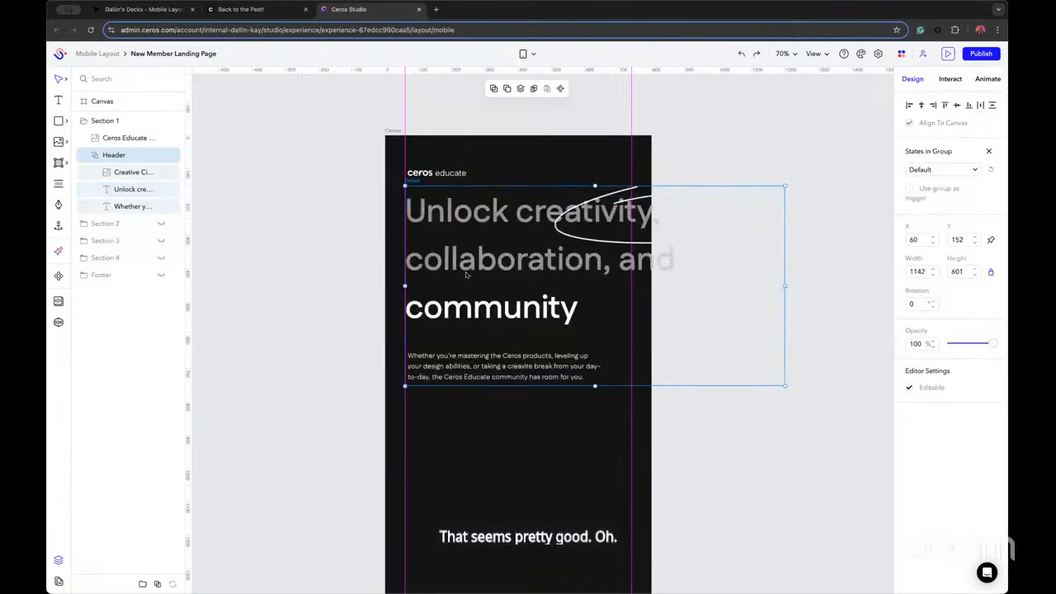
click(115, 206)
click(679, 295)
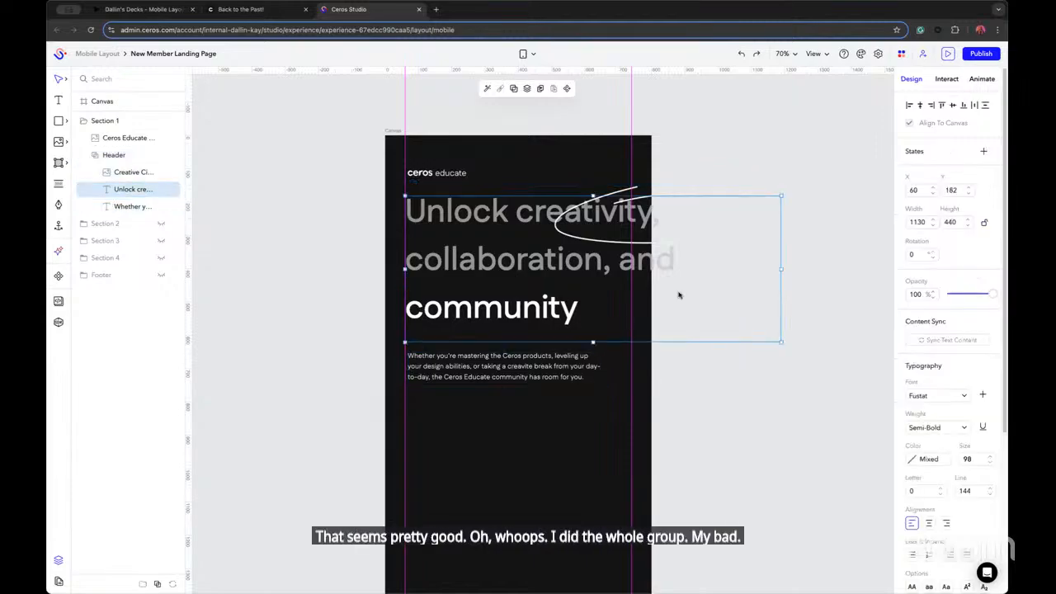
drag(778, 269, 631, 272)
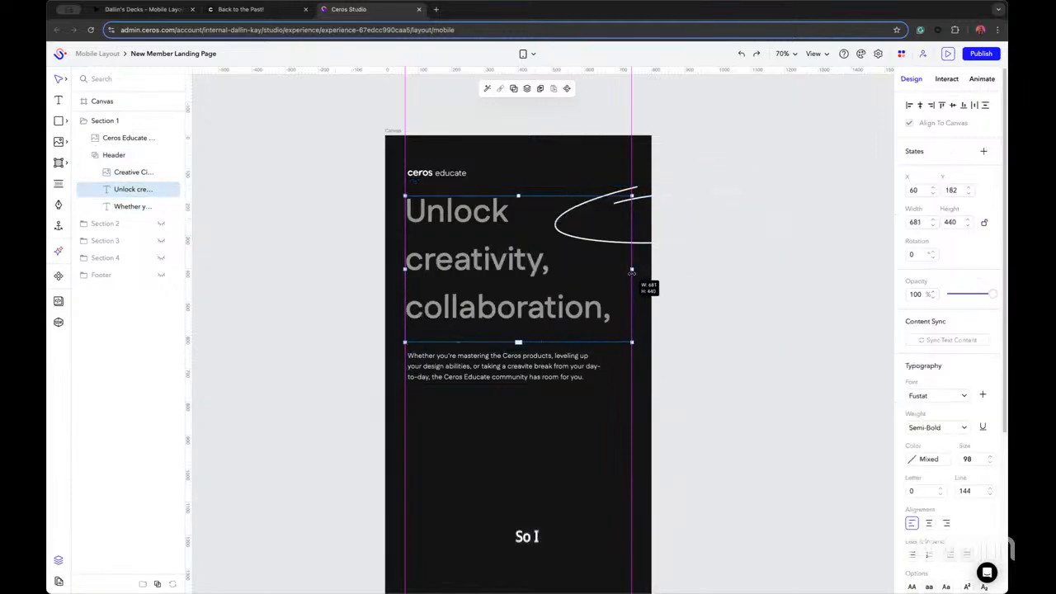
Set the title's line height to 100 and extend its text box to about 544 px high
double_click(965, 490)
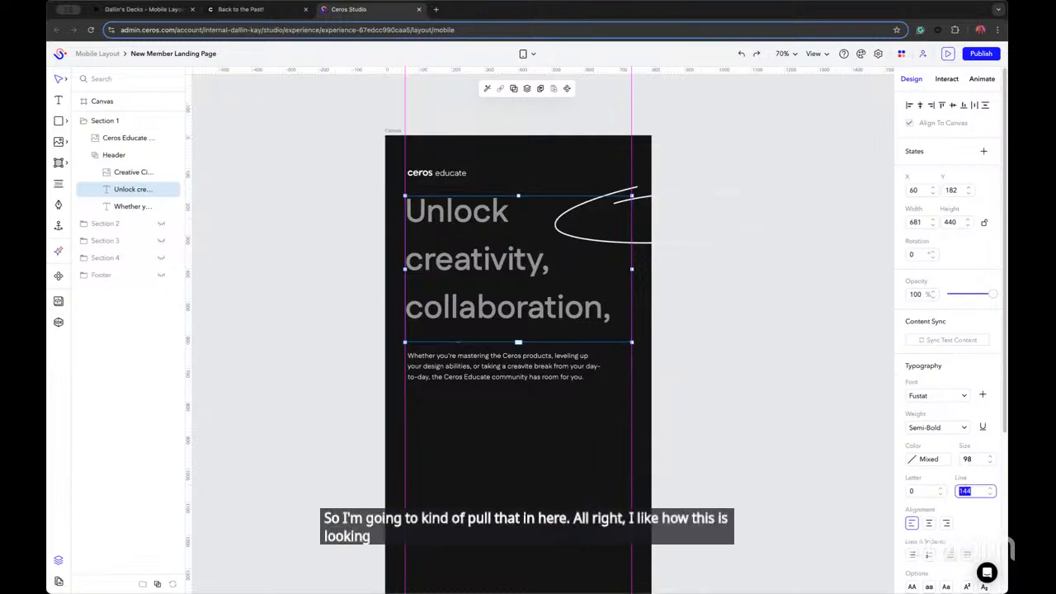
text(100)
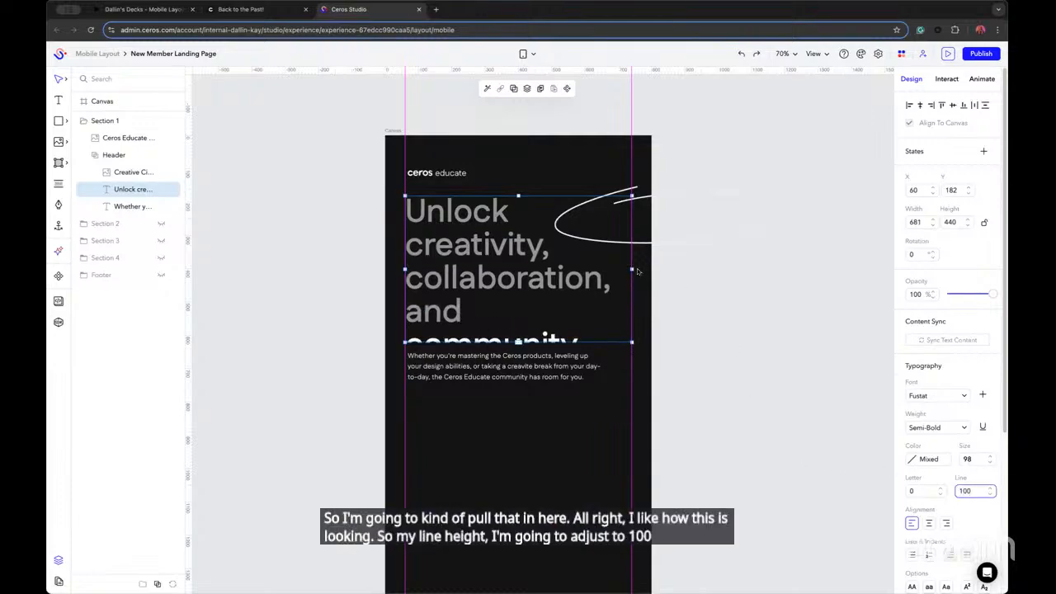
scroll(676, 346, down, 1)
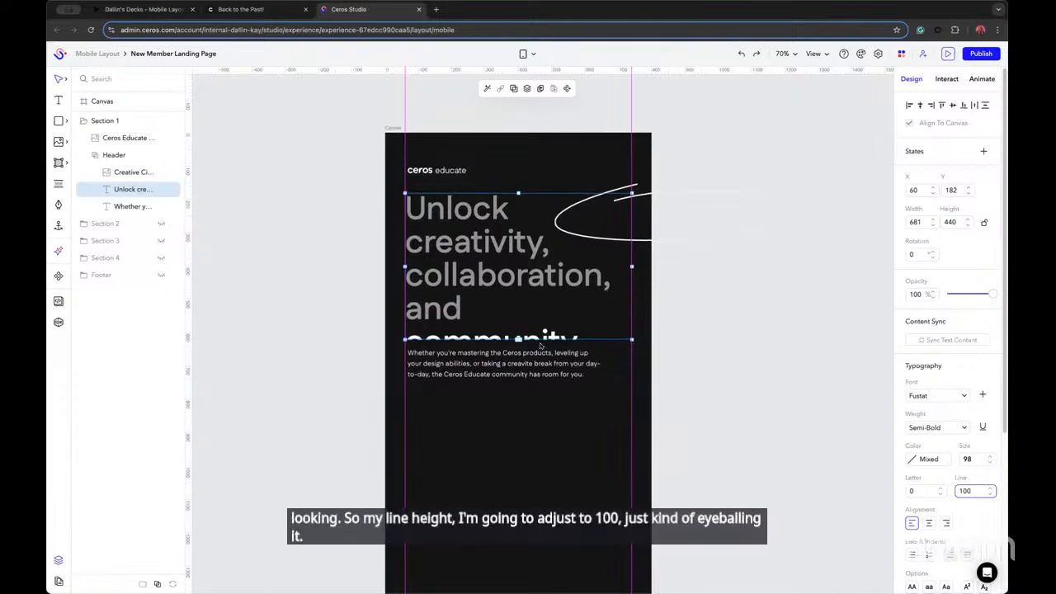
drag(518, 338, 518, 374)
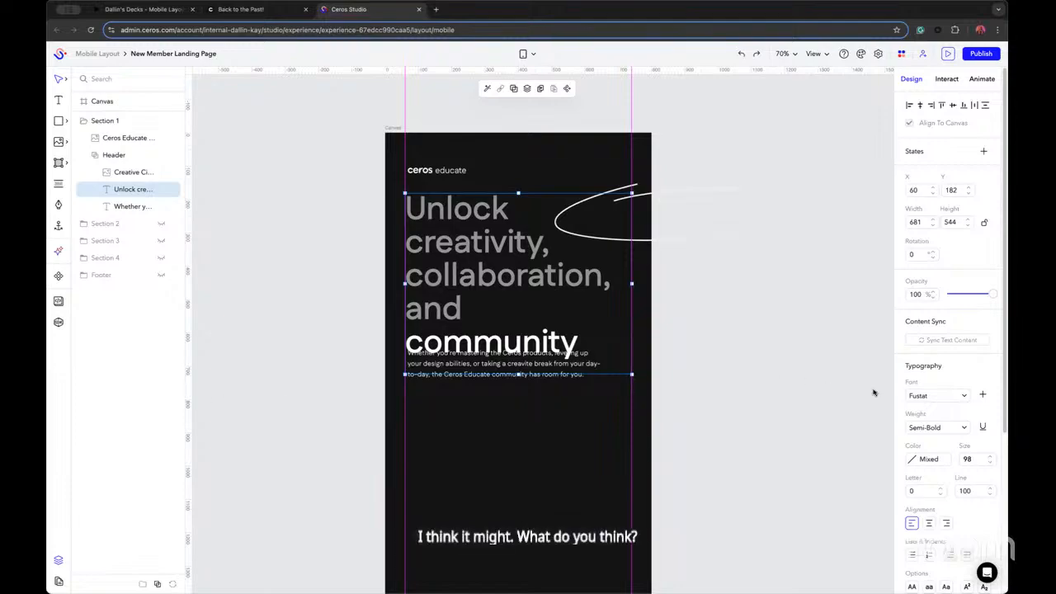
Try replacing the word "and" with "&" in the title at font size 98
double_click(442, 308)
click(441, 308)
double_click(440, 307)
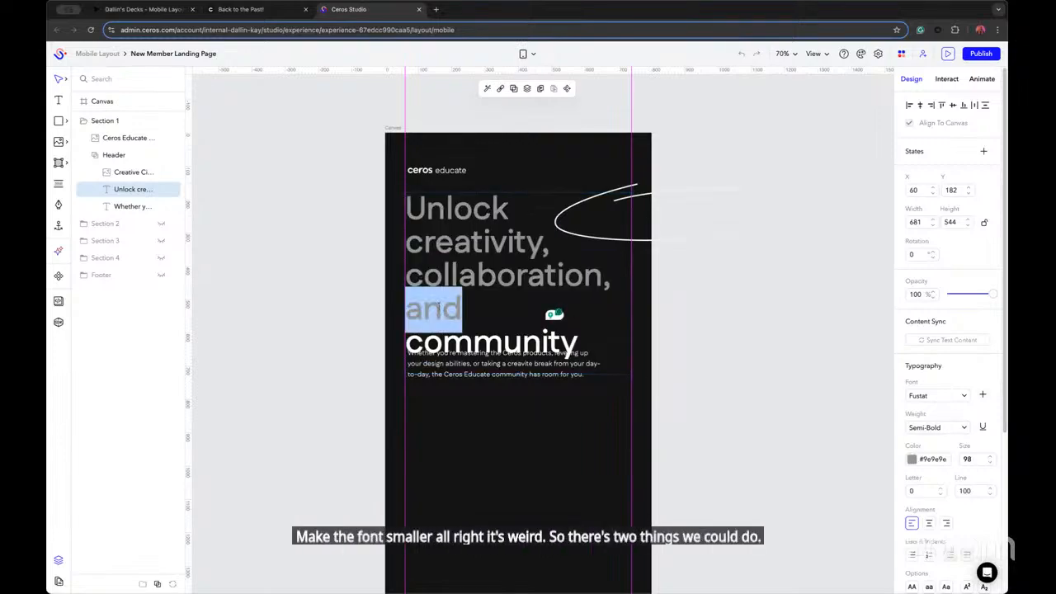
text(& community)
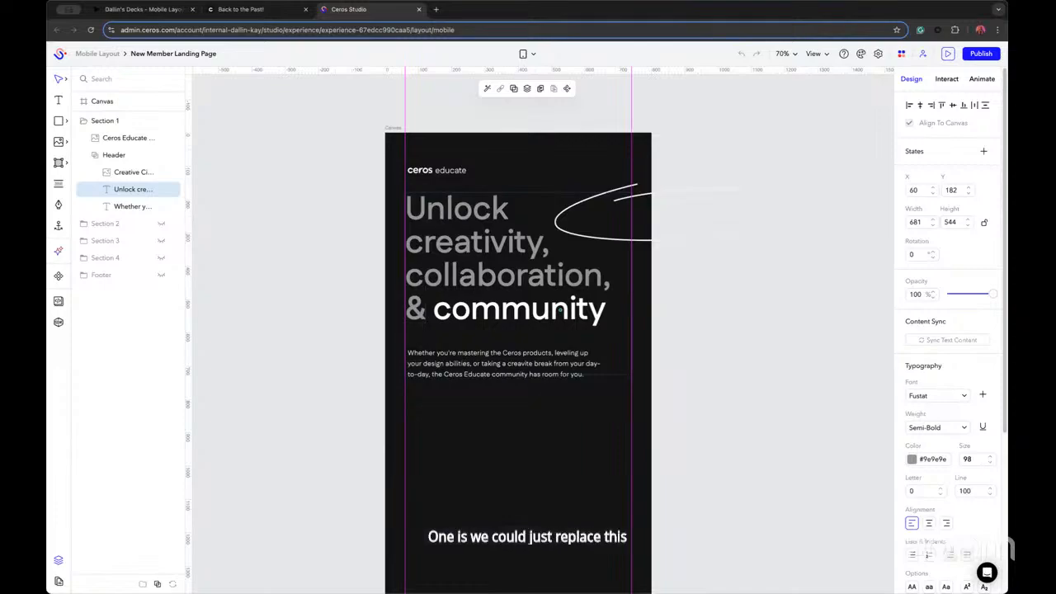
click(323, 324)
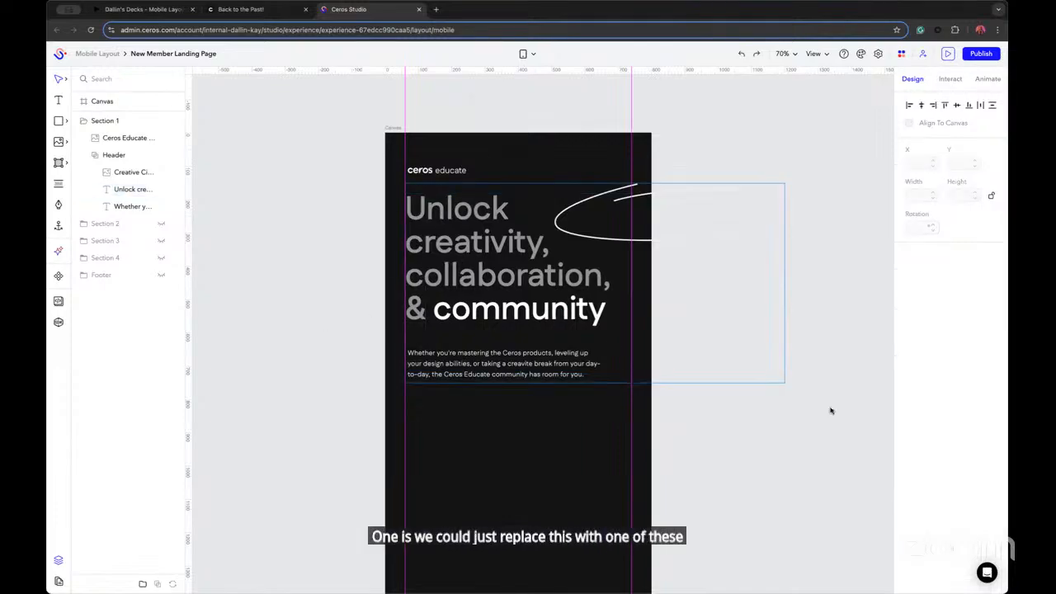
key(super+z)
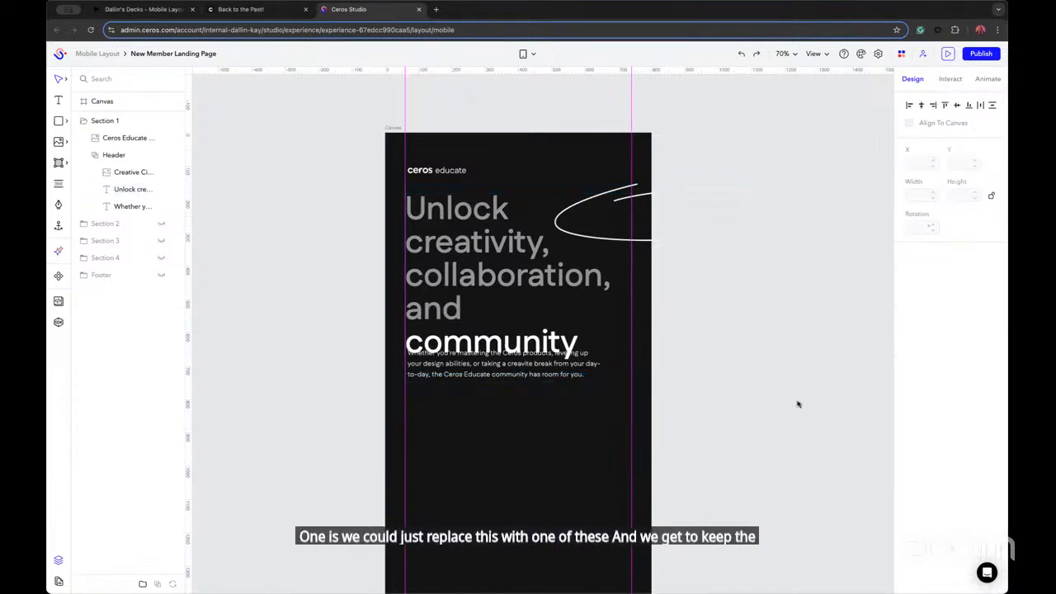
Reduce the title's font size to 93 so "and community" fits on one line between the guides
click(434, 250)
click(434, 250)
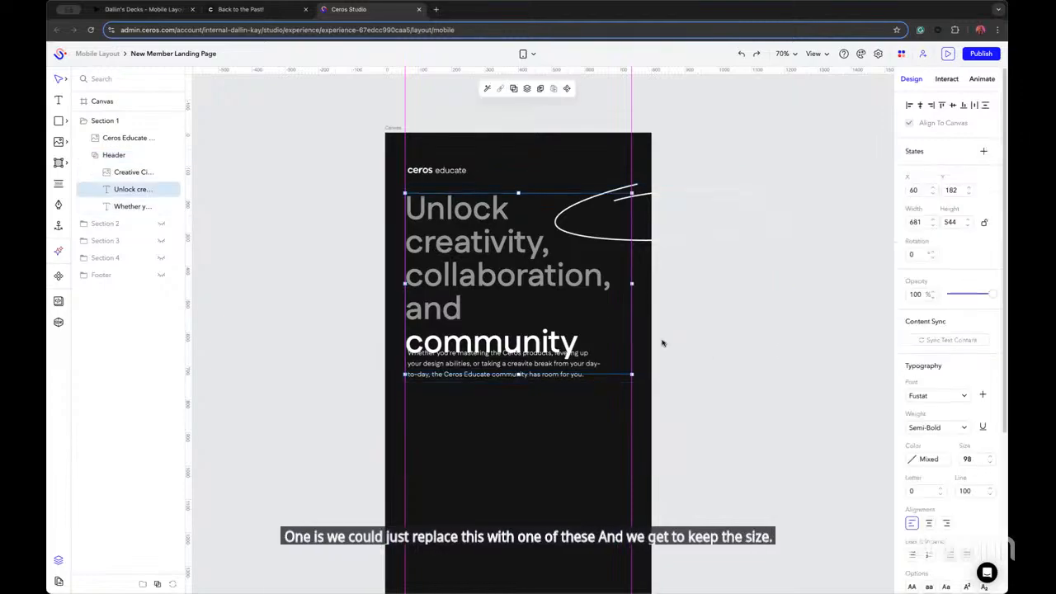
click(991, 462)
click(991, 462)
click(991, 462)
click(991, 462)
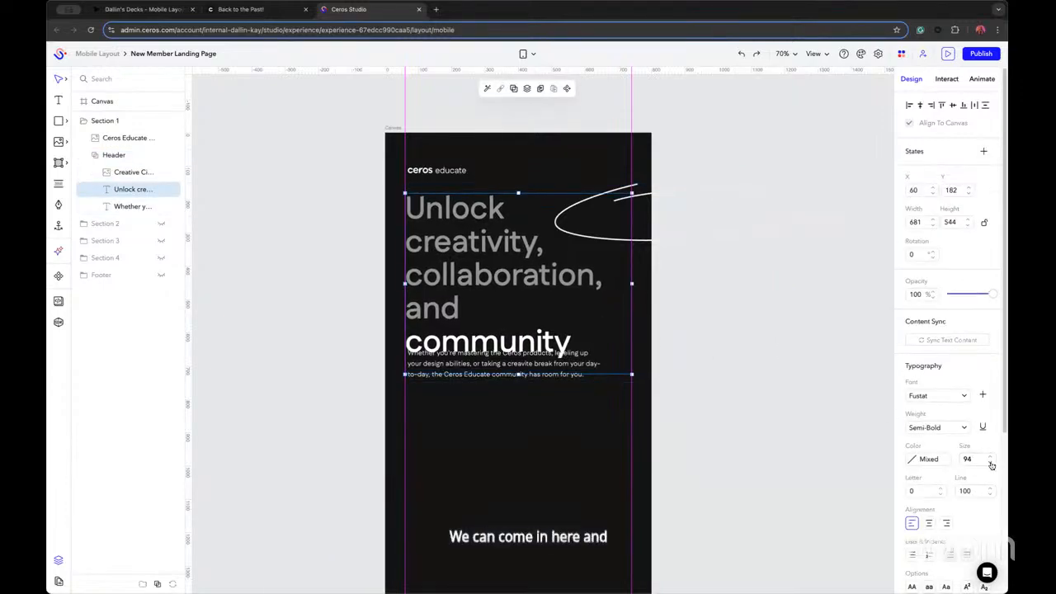
click(991, 462)
click(991, 463)
click(991, 458)
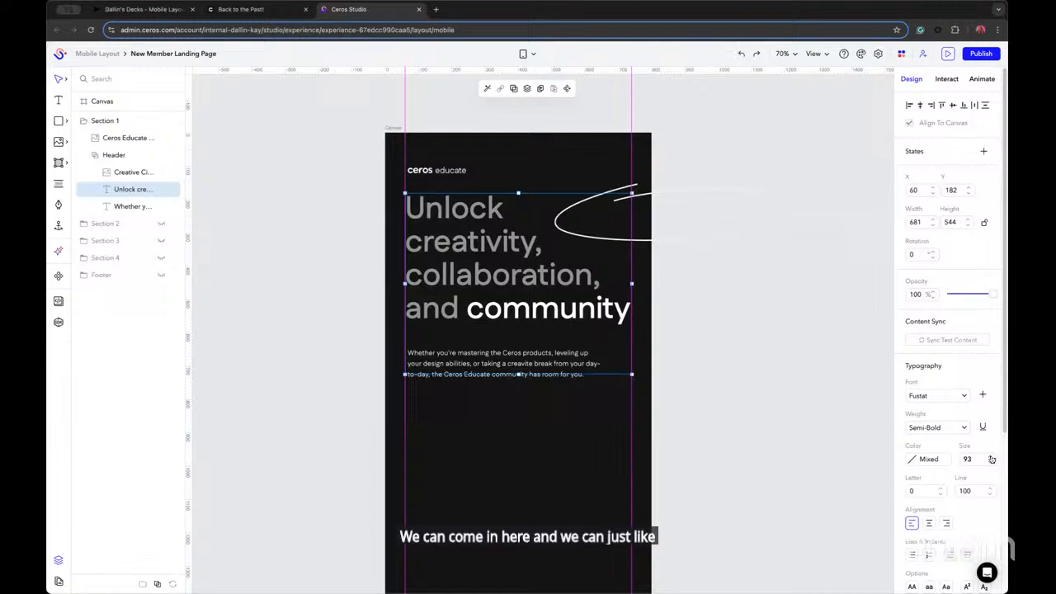
click(770, 391)
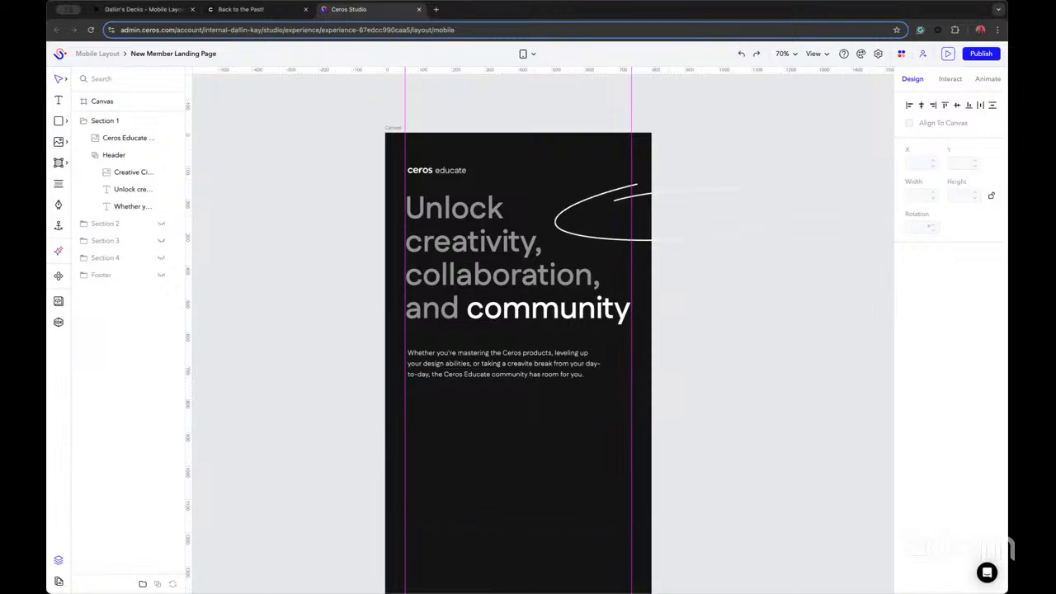
Replace the word "and" with "&" in the title so it reads "& community"
scroll(454, 327, down, 1)
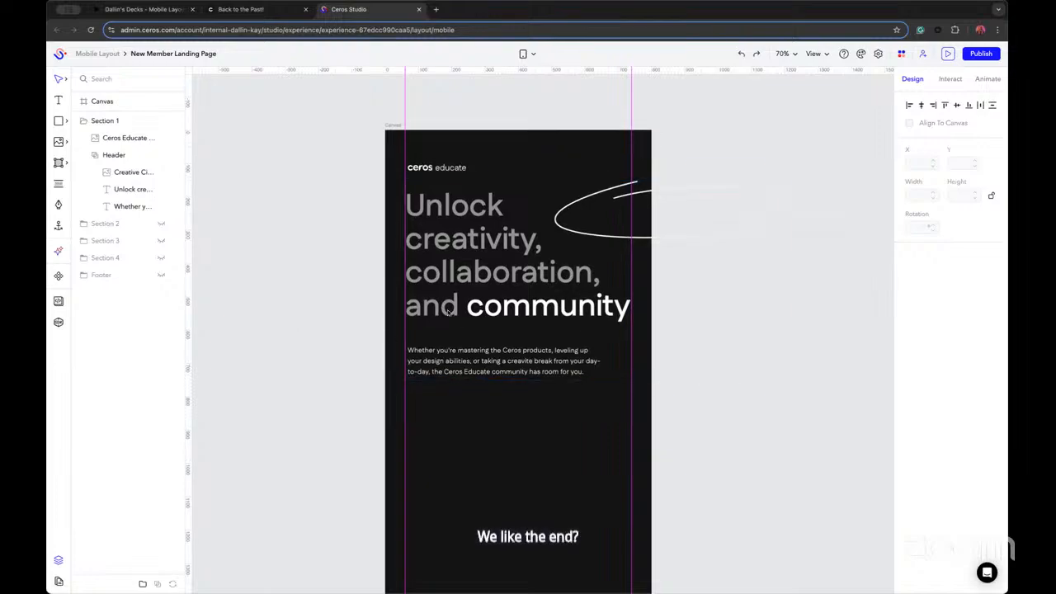
click(448, 311)
double_click(448, 312)
drag(466, 306, 405, 308)
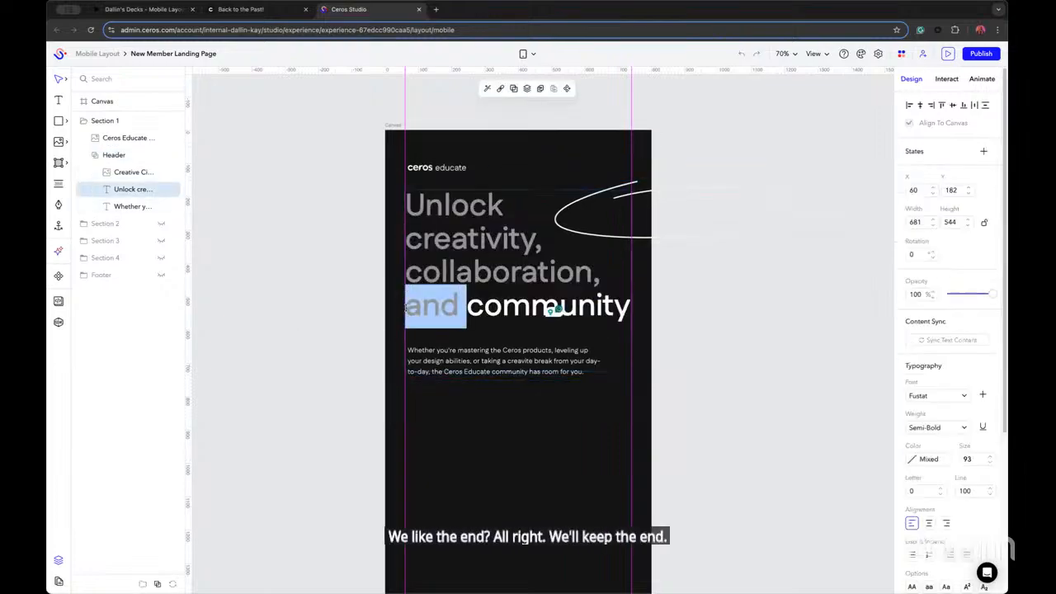
text(&)
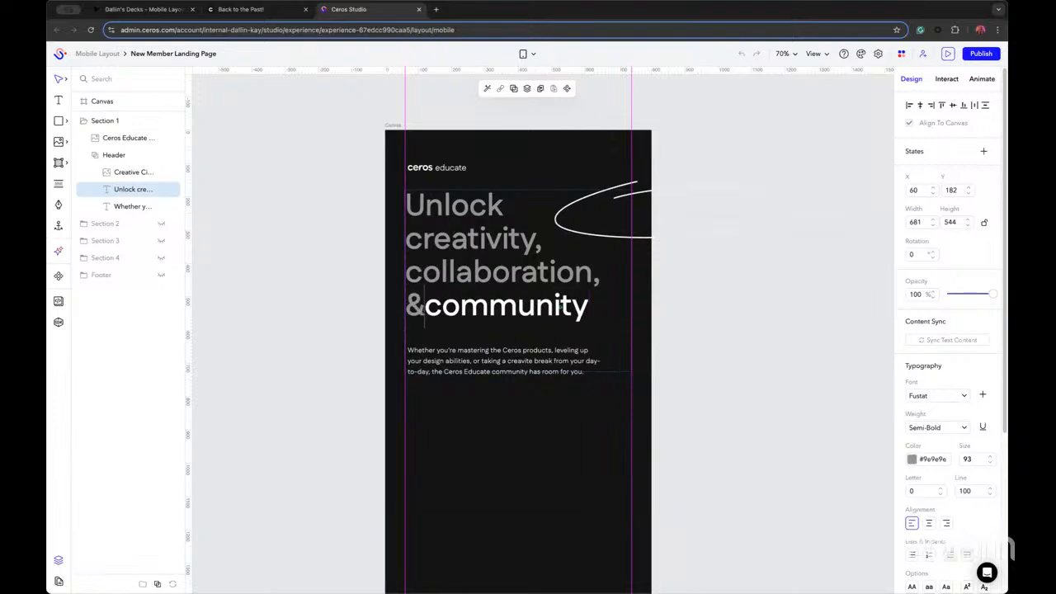
key(Escape)
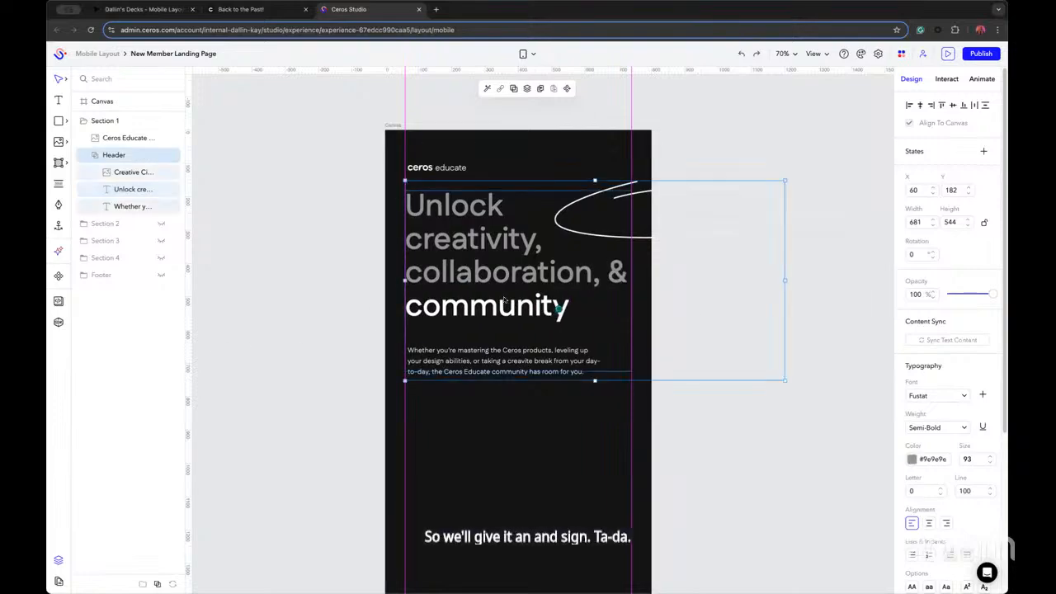
Increase only the title's font size to 108 and shorten its text box to about 417 px high
click(146, 189)
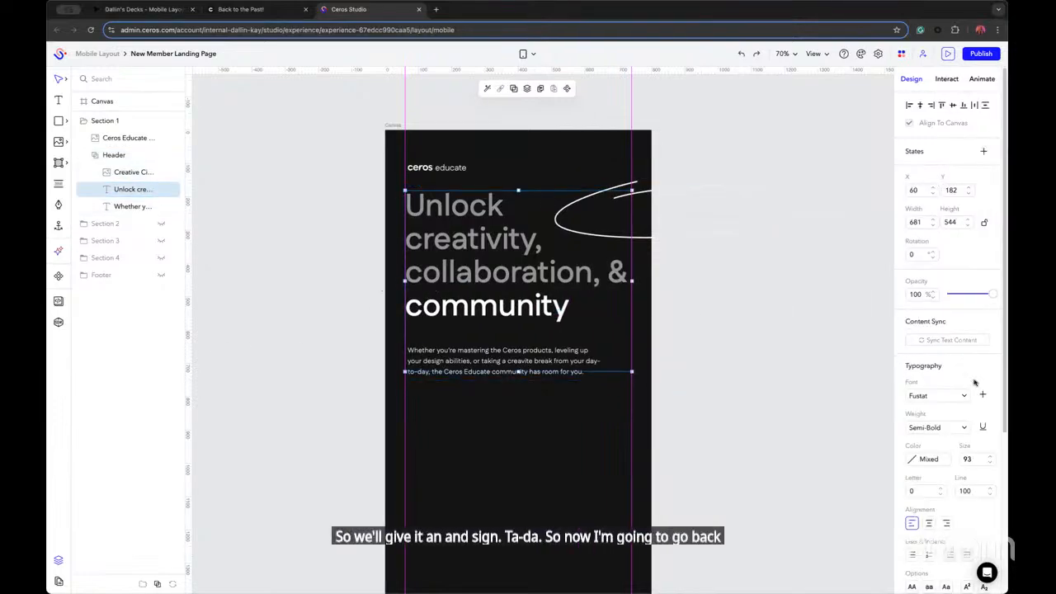
click(992, 456)
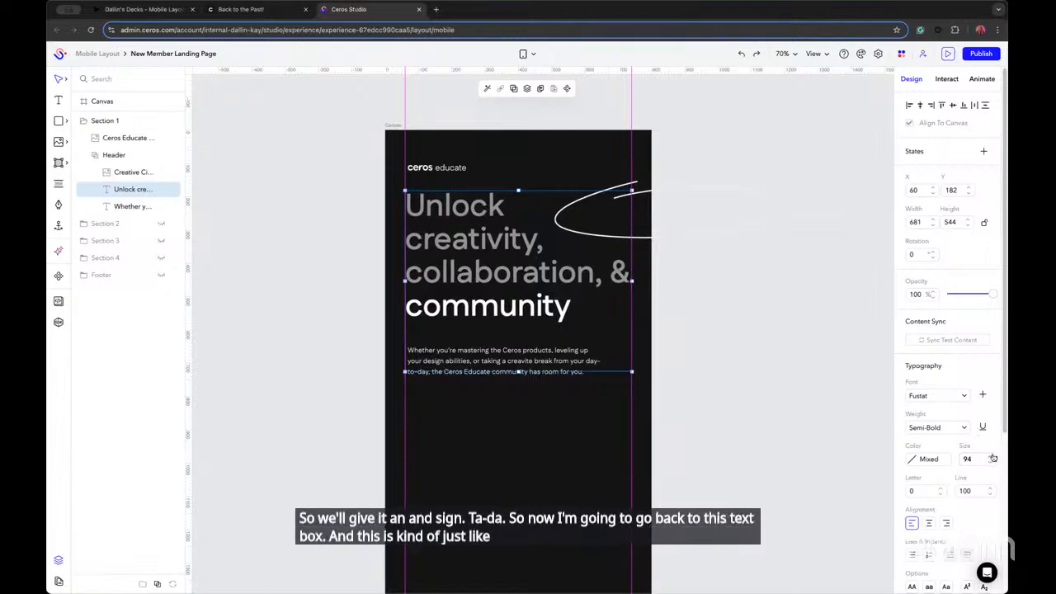
click(991, 456)
click(991, 456)
click(991, 456)
click(991, 456)
click(991, 456)
click(991, 456)
click(991, 456)
click(991, 456)
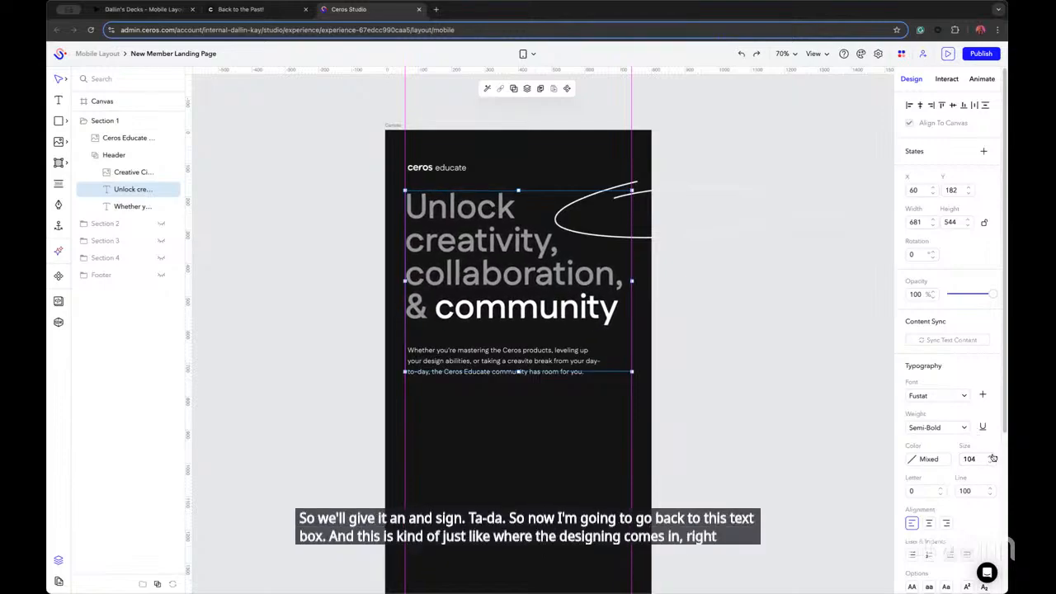
click(991, 456)
click(992, 456)
click(992, 456)
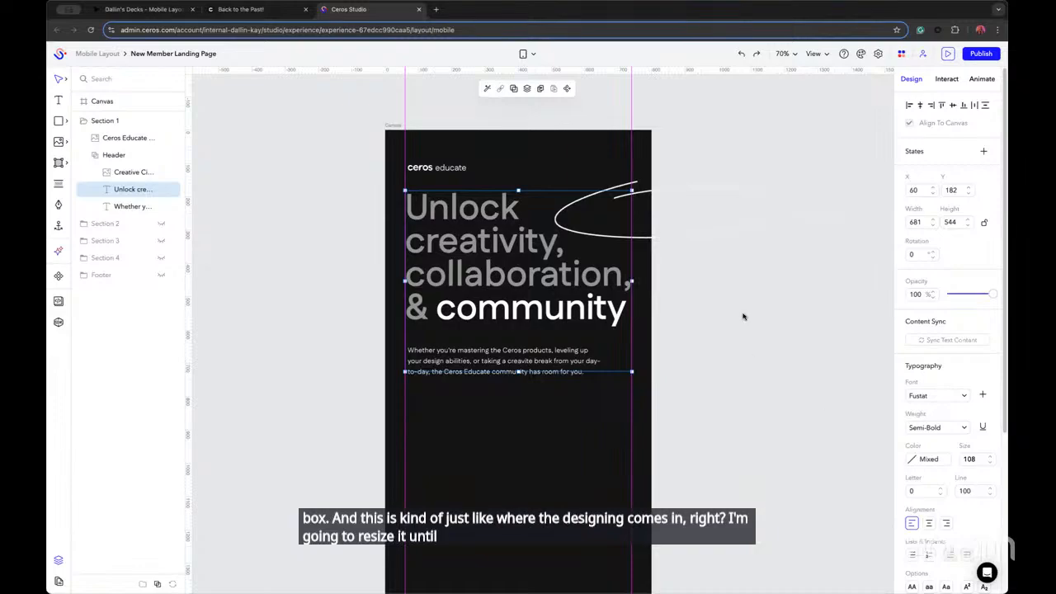
drag(518, 372, 520, 329)
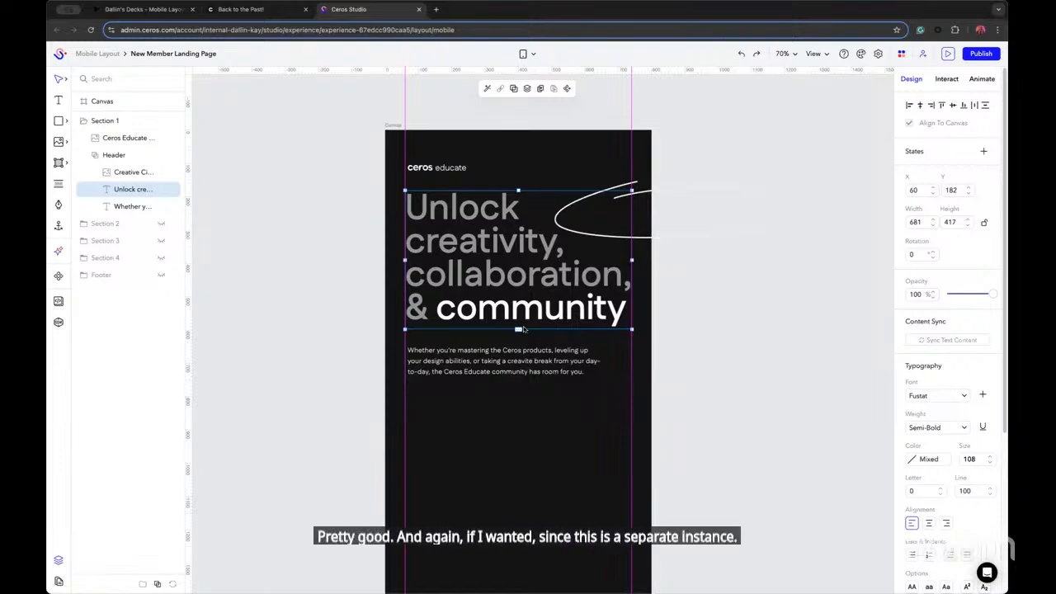
Try replacing the whole title with "Creativity, collaboration, community"
double_click(529, 302)
key(ctrl+a)
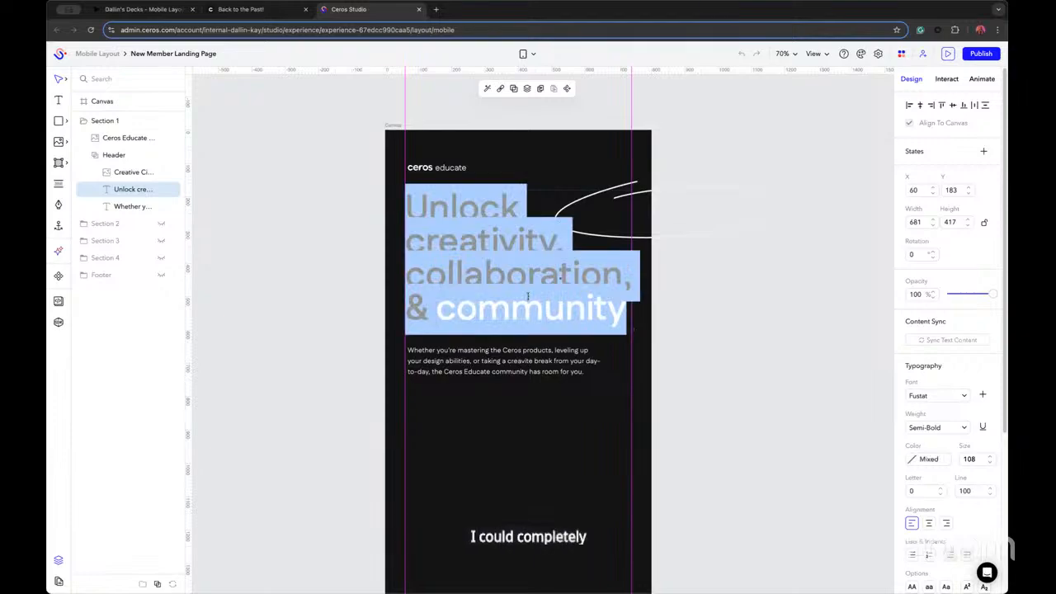
text(Crrae)
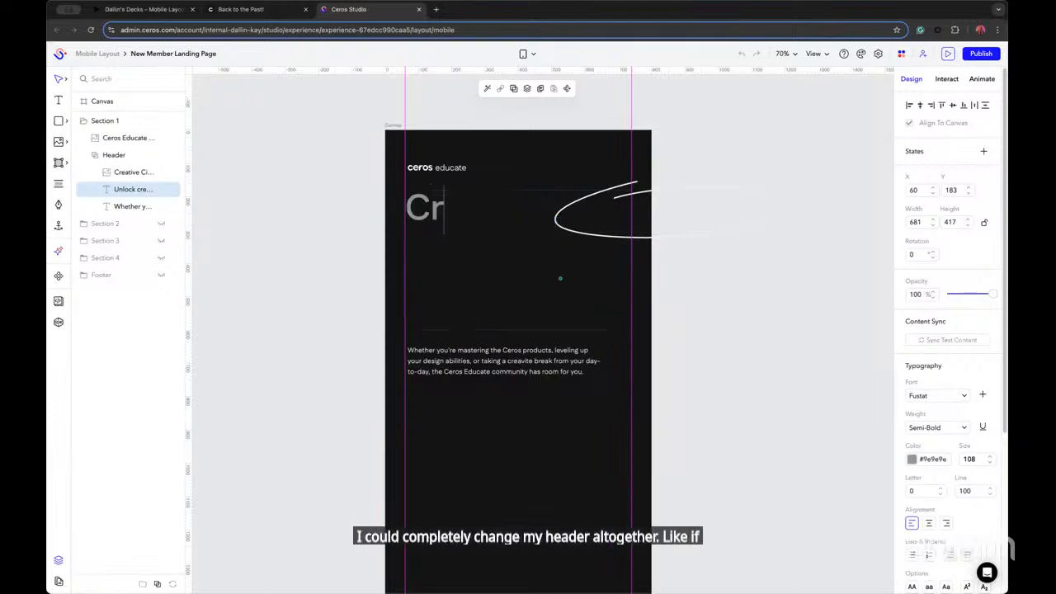
key(BackSpace)
key(BackSpace)
key(BackSpace)
text(reati)
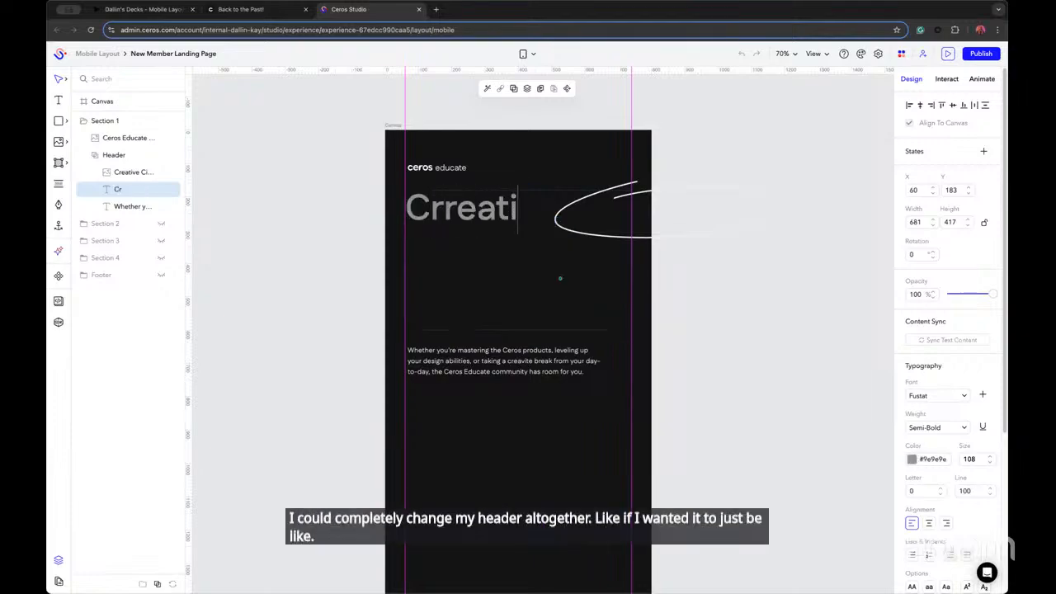
key(BackSpace)
key(BackSpace)
key(BackSpace)
key(BackSpace)
key(BackSpace)
text(eativit)
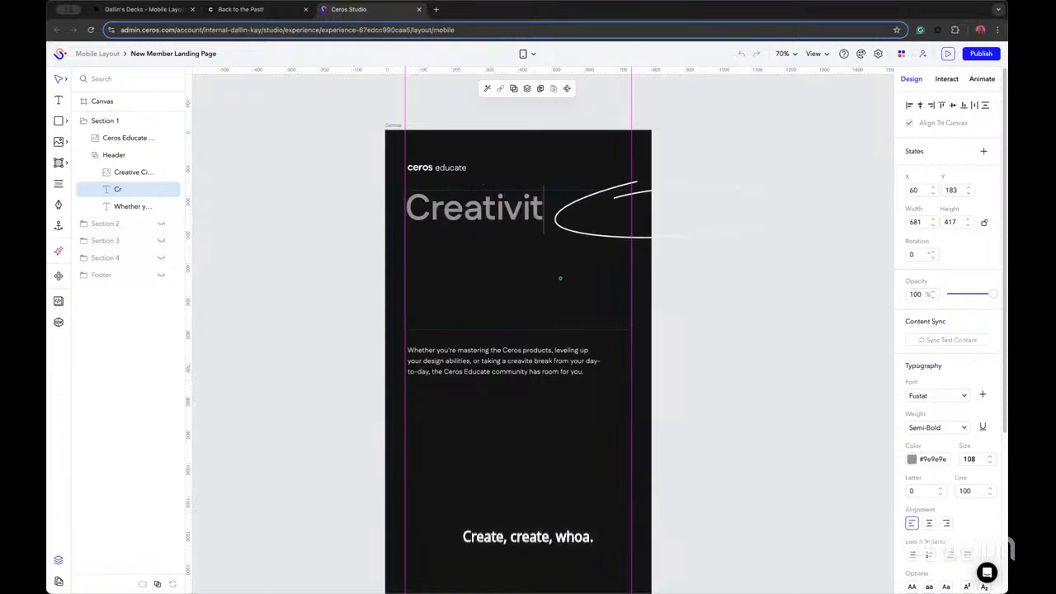
text(y, collabor)
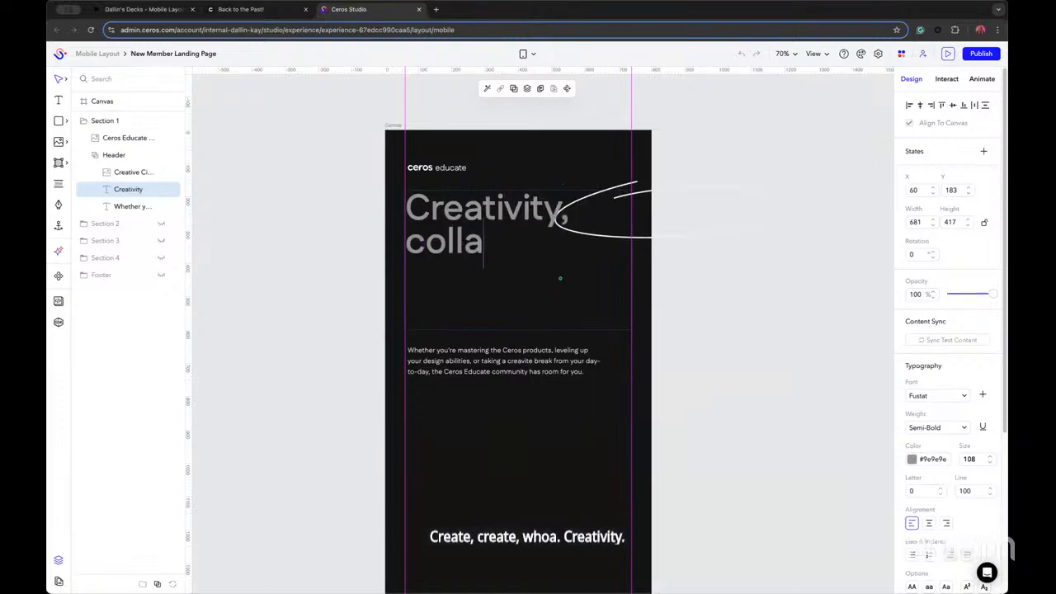
key(BackSpace)
text(boration)
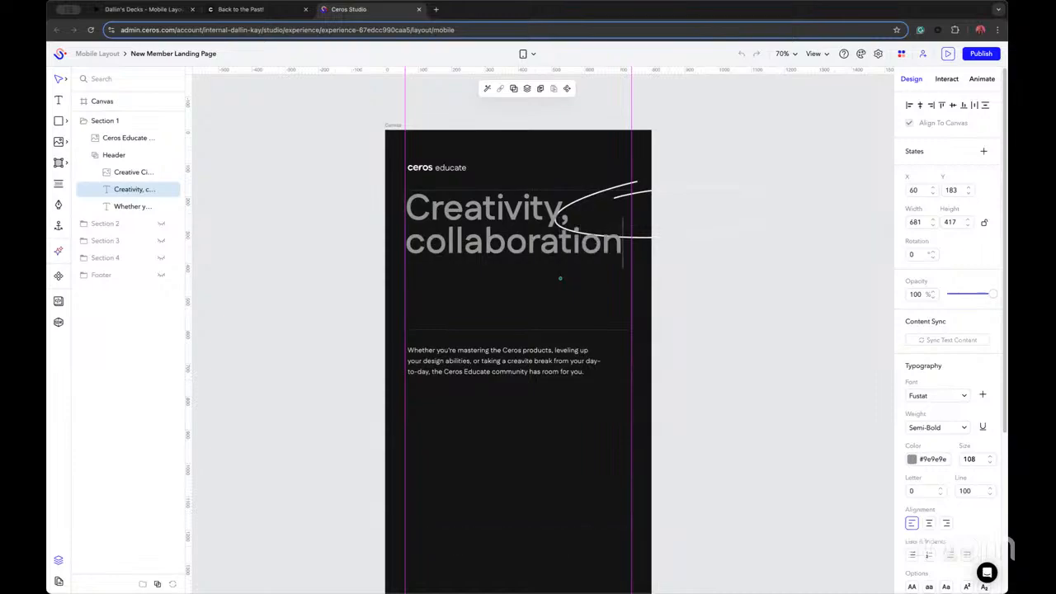
text(, community)
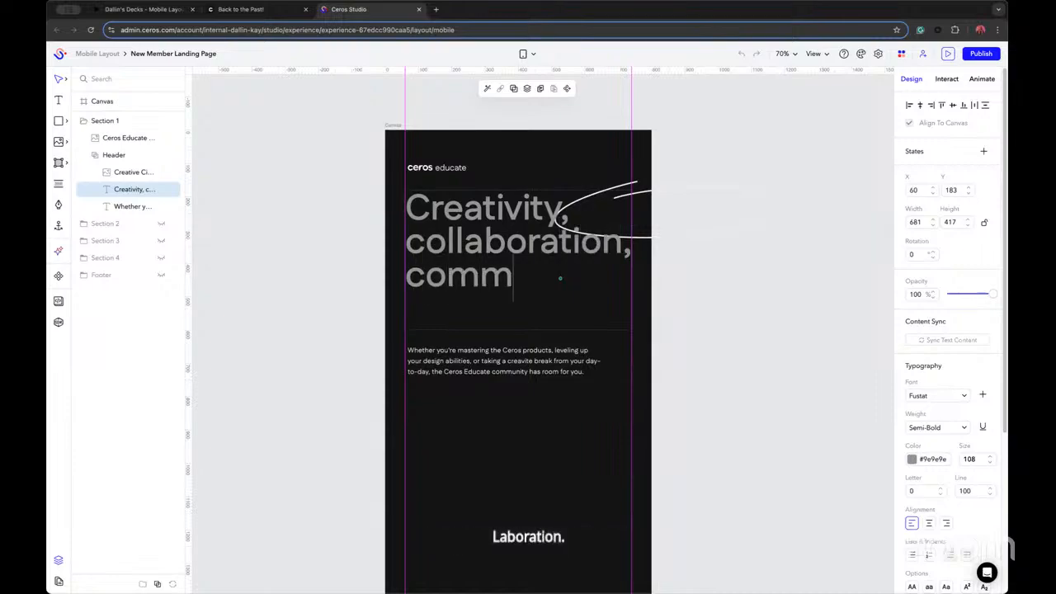
click(739, 390)
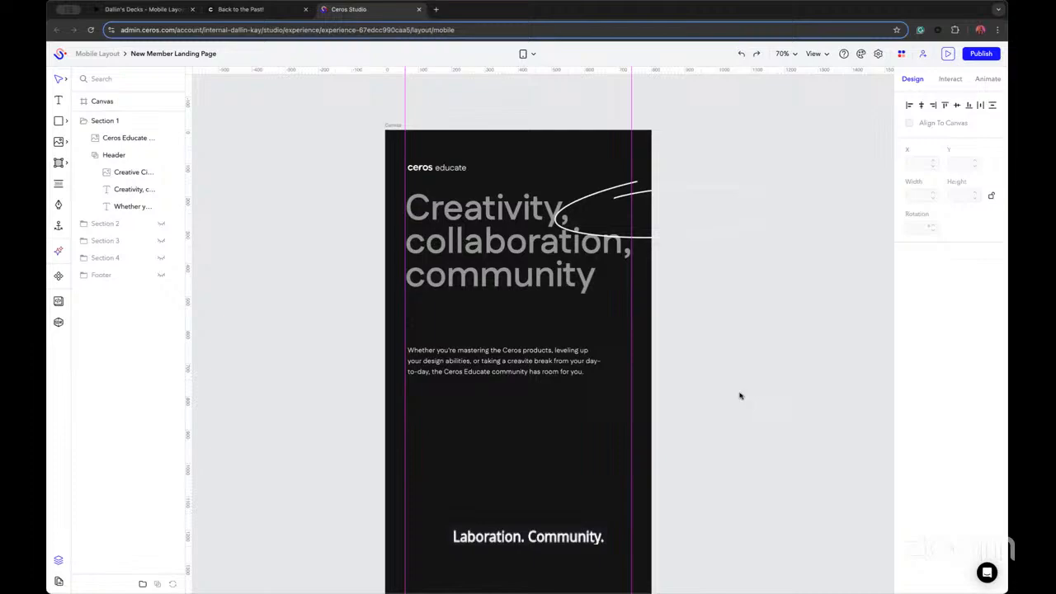
Shorten the rewritten title's text box to about 321 px high, just below its last line
click(509, 277)
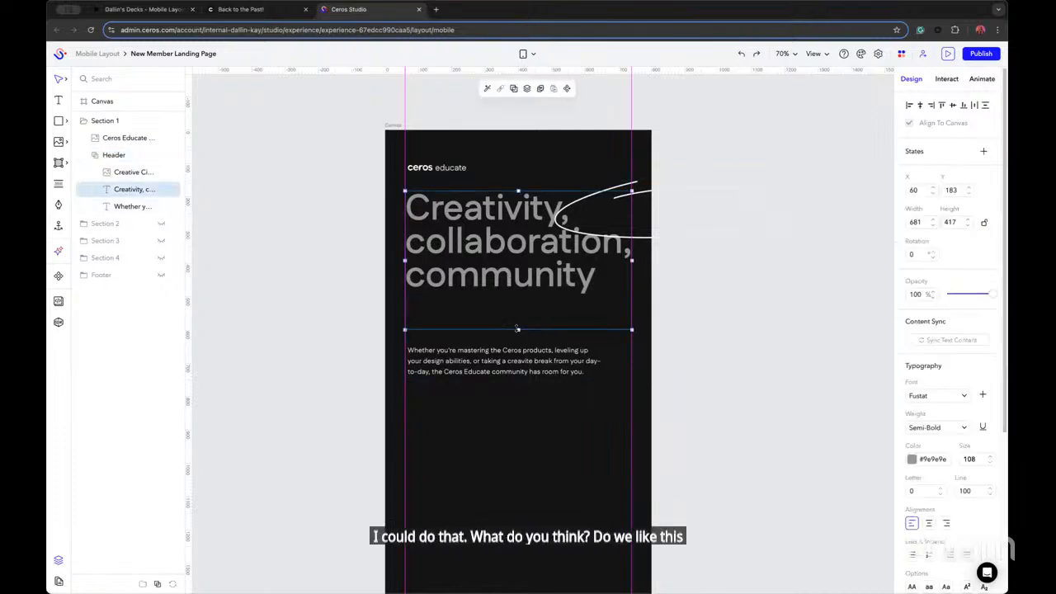
drag(517, 328, 518, 297)
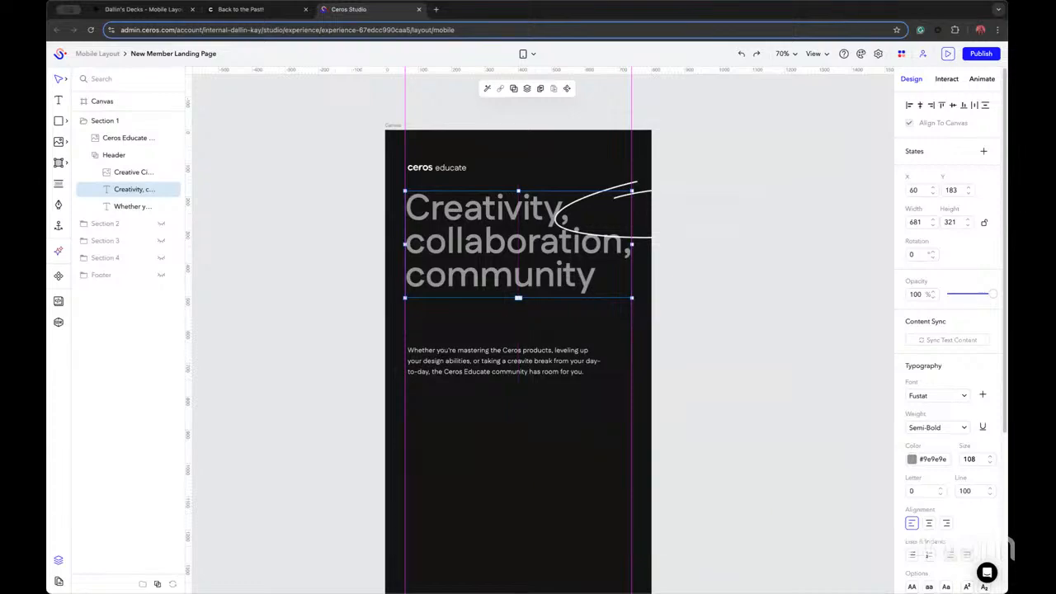
click(289, 387)
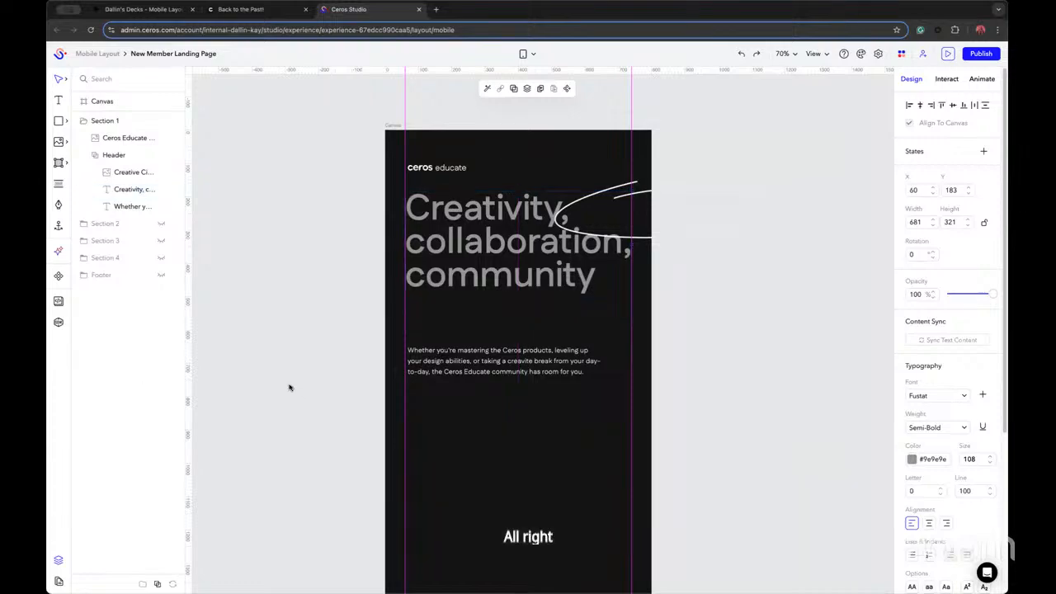
Undo the title rewrite and its box resize back to the "Unlock creativity, collaboration, & community" wording
key(super+z)
key(super+z)
key(super+z)
key(super+z)
key(super+z)
key(super+z)
key(super+z)
key(super+z)
key(super+z)
key(super+z)
key(super+z)
key(super+z)
key(super+z)
key(super+z)
key(super+z)
key(super+z)
key(super+z)
key(super+z)
key(super+z)
key(super+z)
key(super+z)
key(super+z)
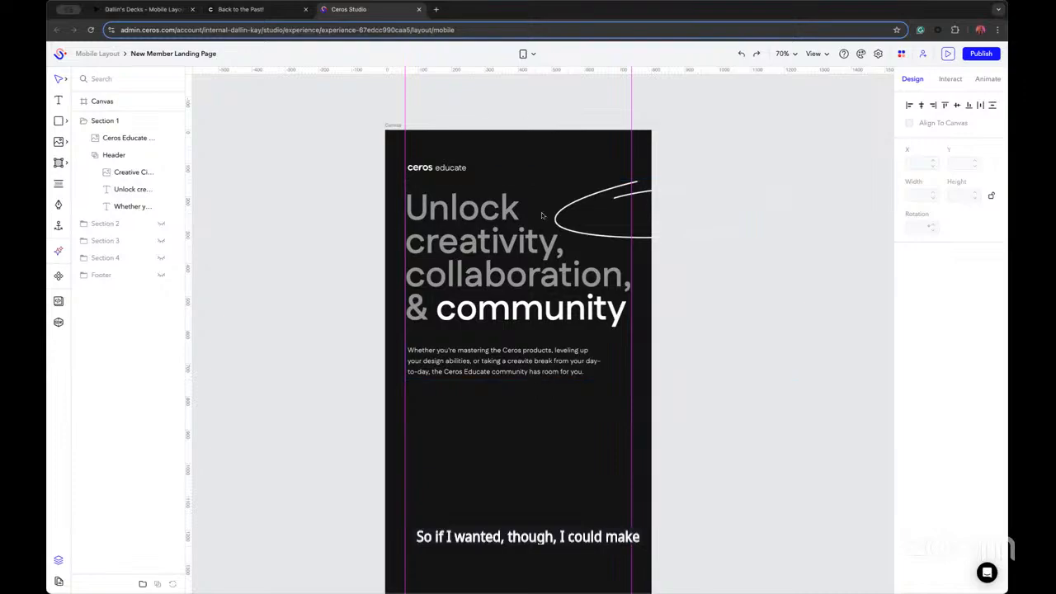
Move only the hand-drawn circle within the Header group onto the title at about X 46, Y 233
click(499, 283)
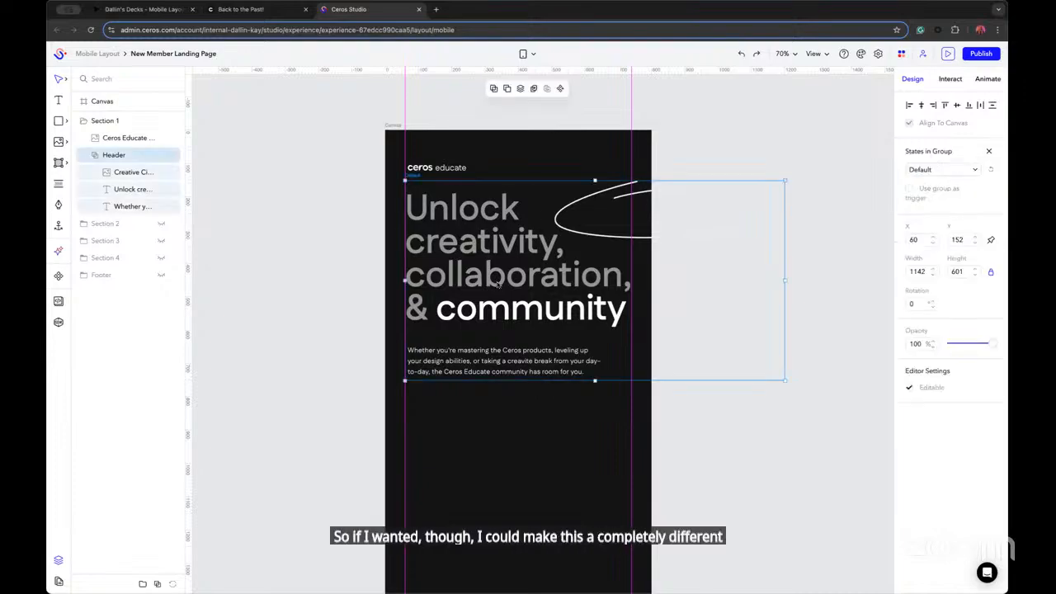
click(118, 173)
mouse_move(702, 236)
mouse_down()
mouse_move(571, 253)
mouse_move(578, 264)
mouse_up()
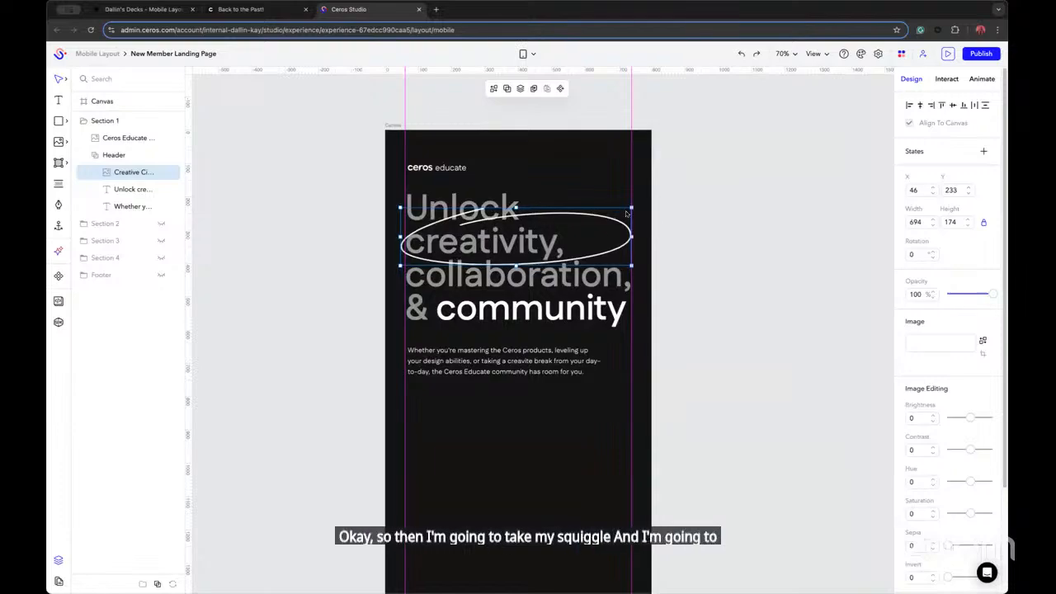
Shrink the hand-drawn circle proportionally to about 525 by 132 px so it surrounds the word "creativity"
scroll(574, 247, up, 6)
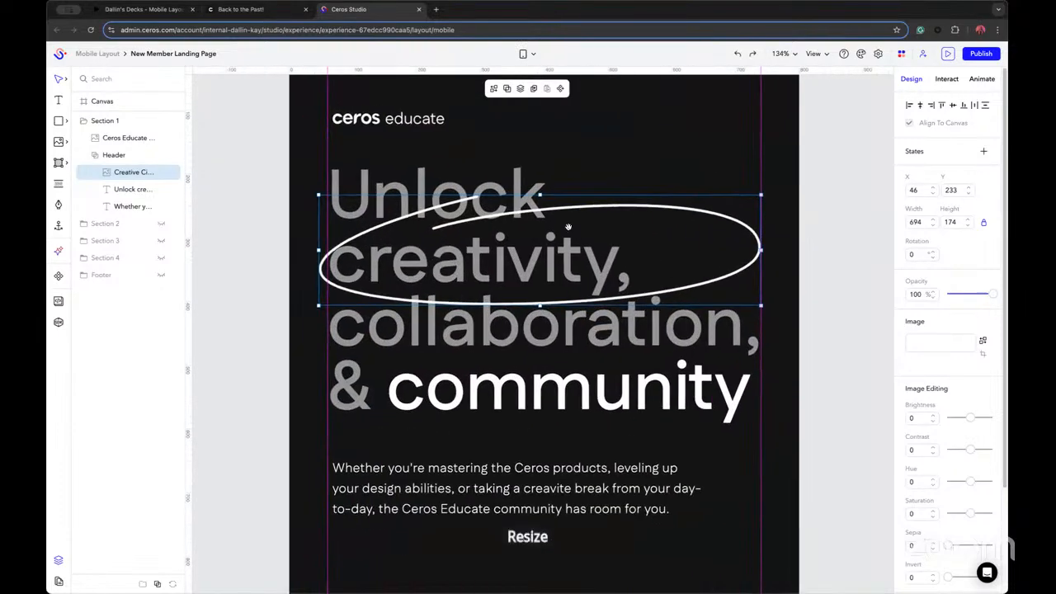
scroll(567, 226, up, 1)
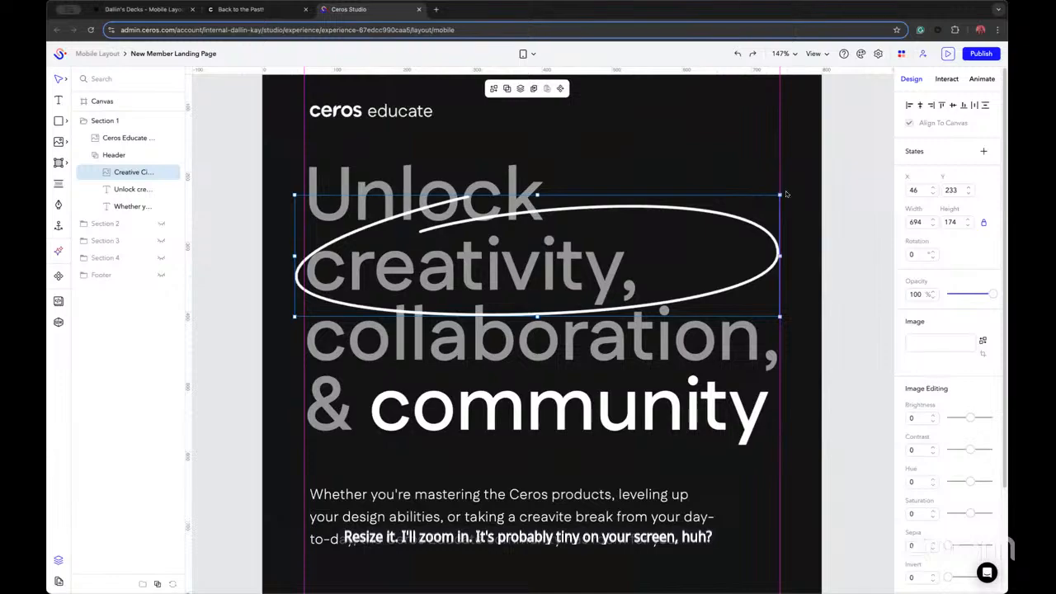
drag(779, 196, 632, 237)
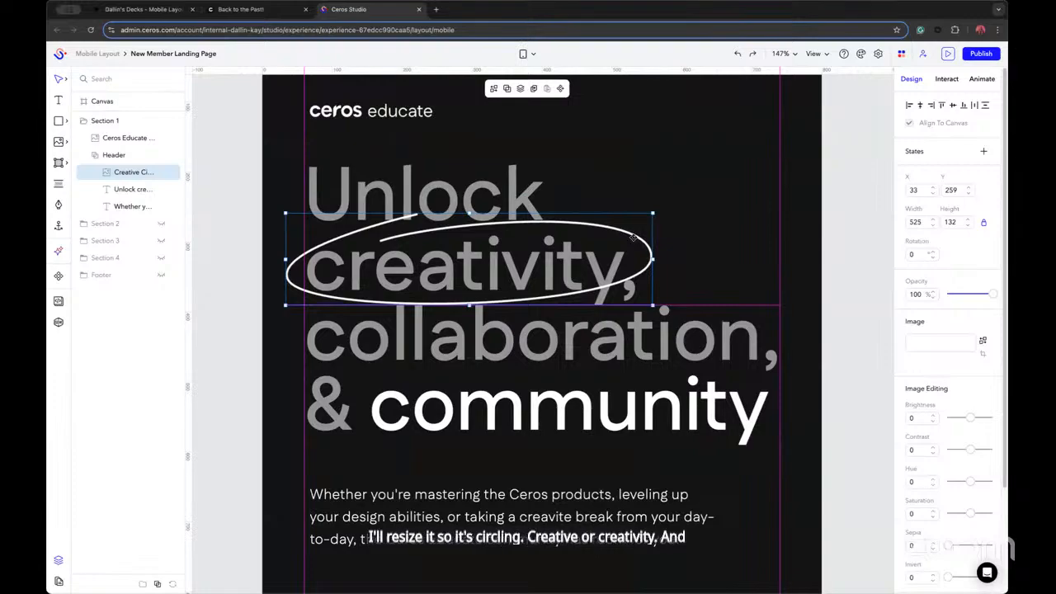
Fine-tune the circle's position around "creativity" to X 34, Y 264, letting it slightly overlap the left margin guide
drag(632, 237, 634, 240)
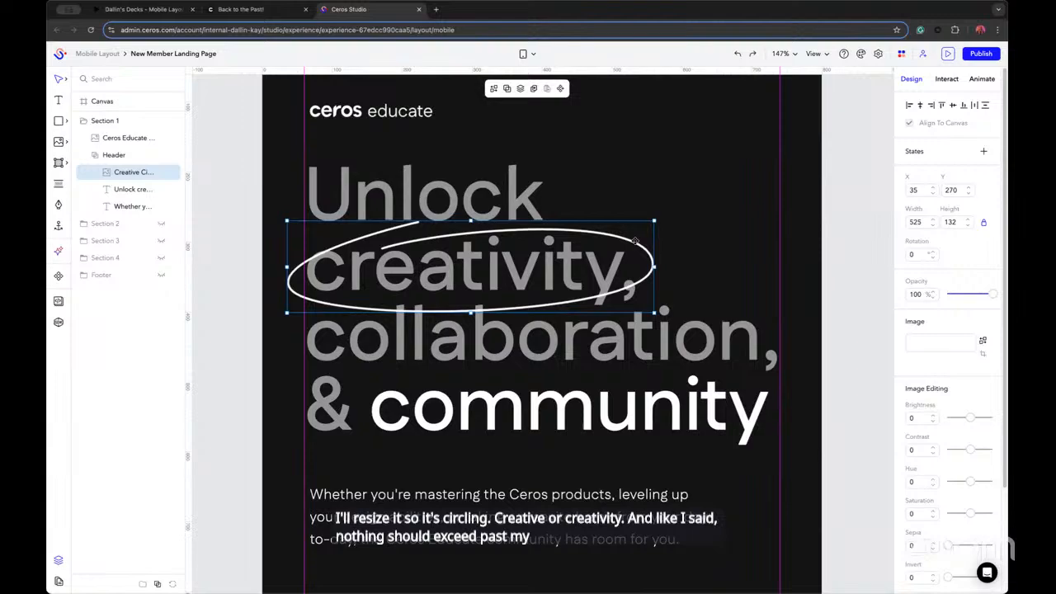
drag(635, 241, 633, 239)
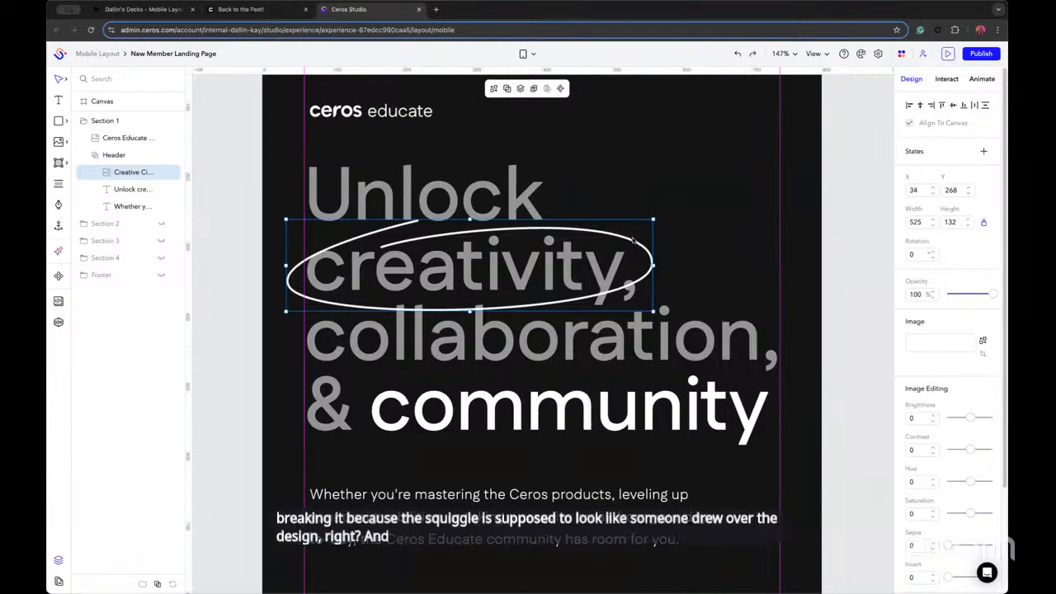
key(Up)
key(Up)
key(Up)
key(Up)
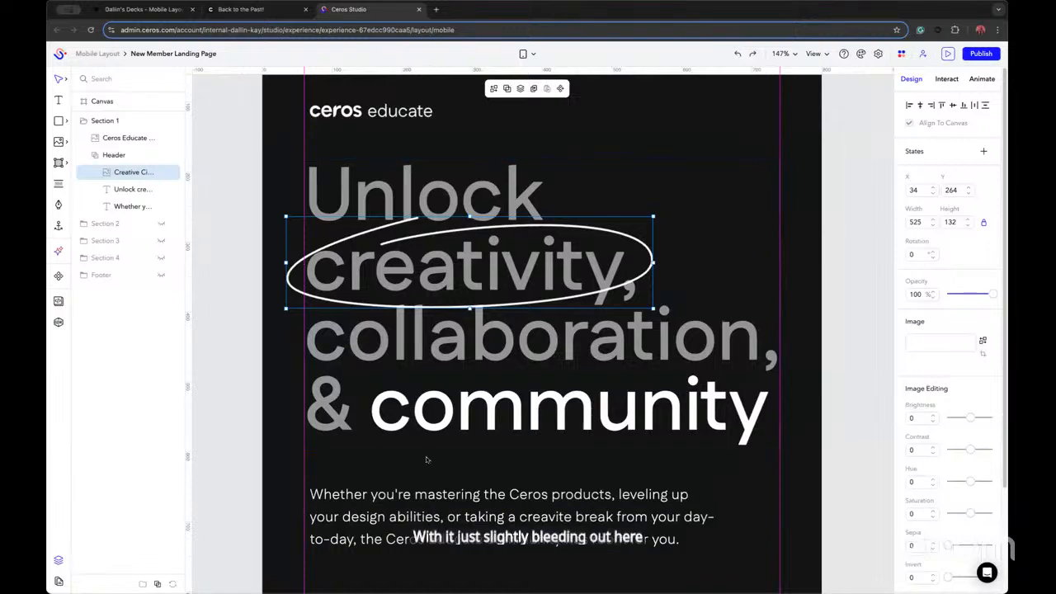
click(247, 449)
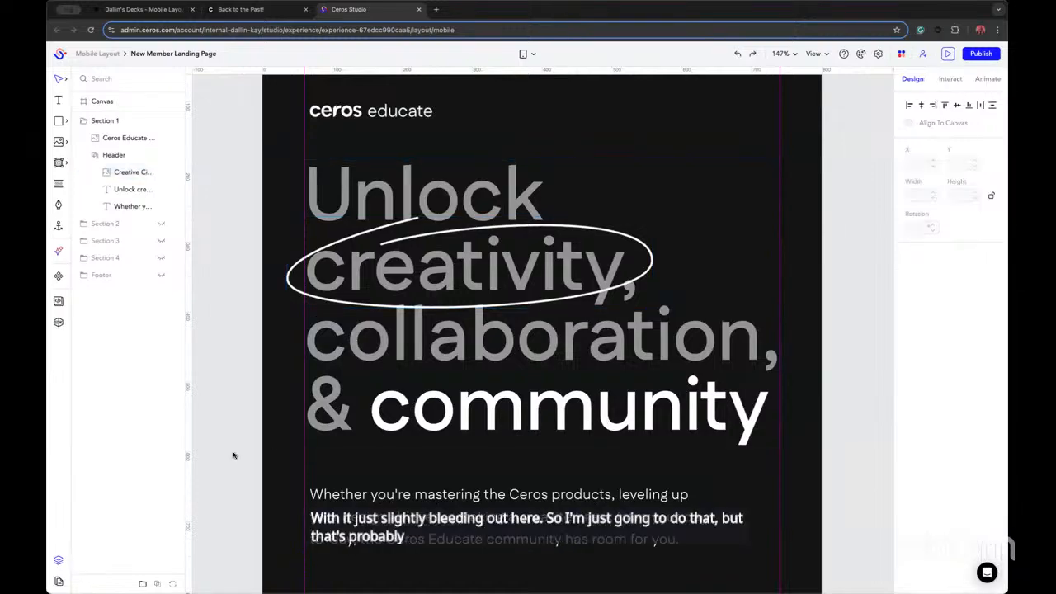
Enlarge the Ceros Educate logo above the title proportionally to about 266 by 29 px, keeping its left edge in place
scroll(231, 454, down, 3)
scroll(271, 477, down, 4)
scroll(330, 313, up, 5)
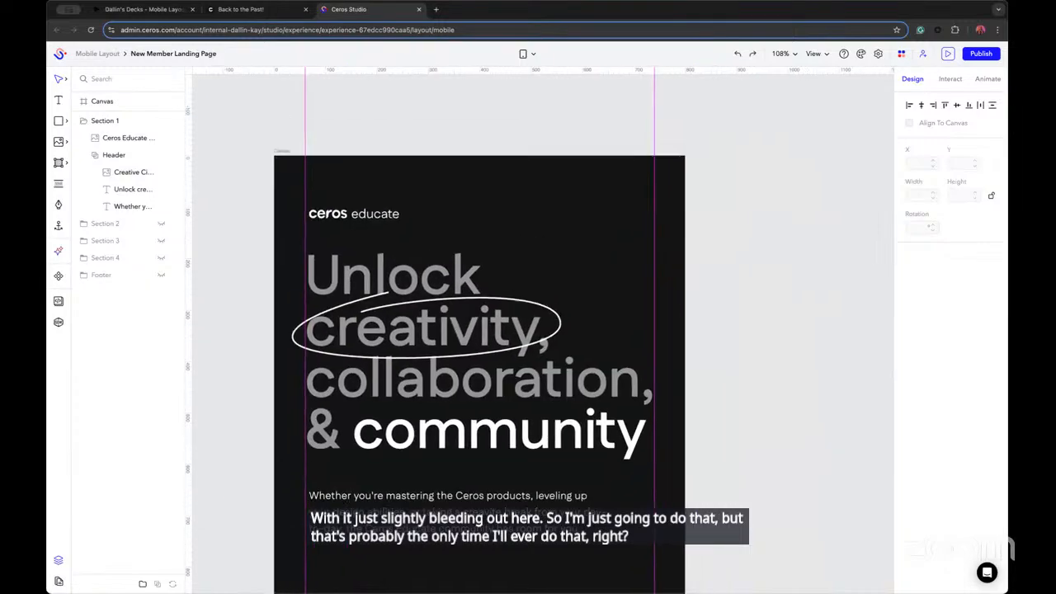
click(338, 258)
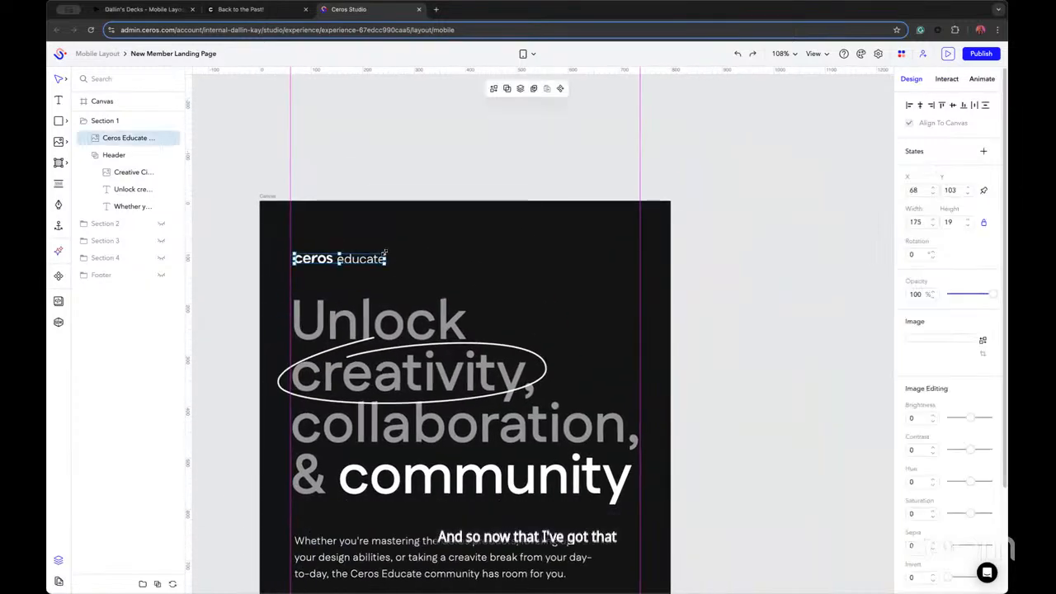
drag(386, 251, 431, 248)
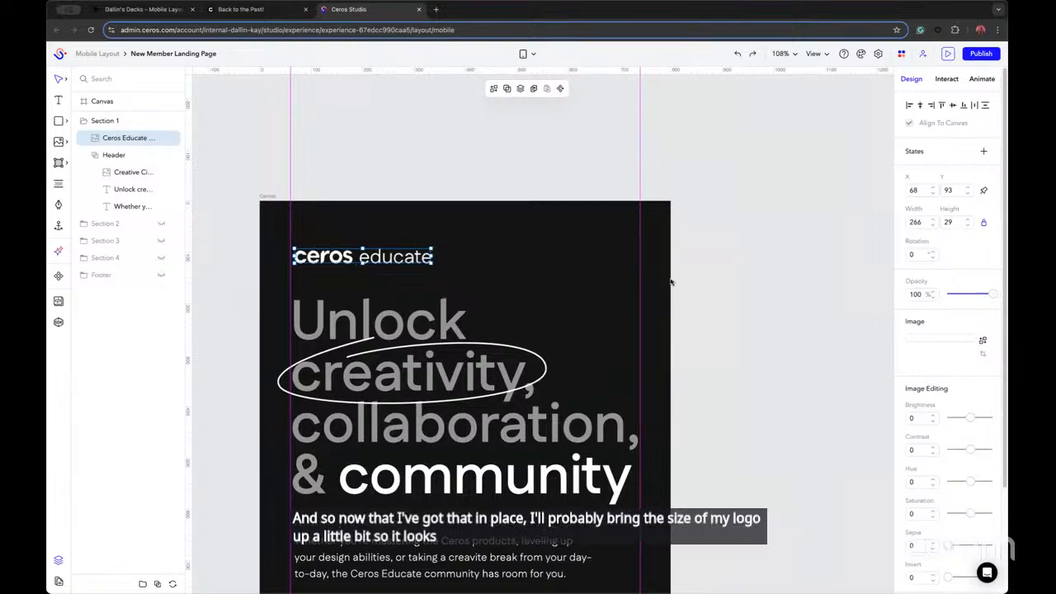
click(739, 306)
Increase the font size of Section 1's paragraph, "Whether you're mastering the Ceros products", to 26
drag(720, 332, 749, 283)
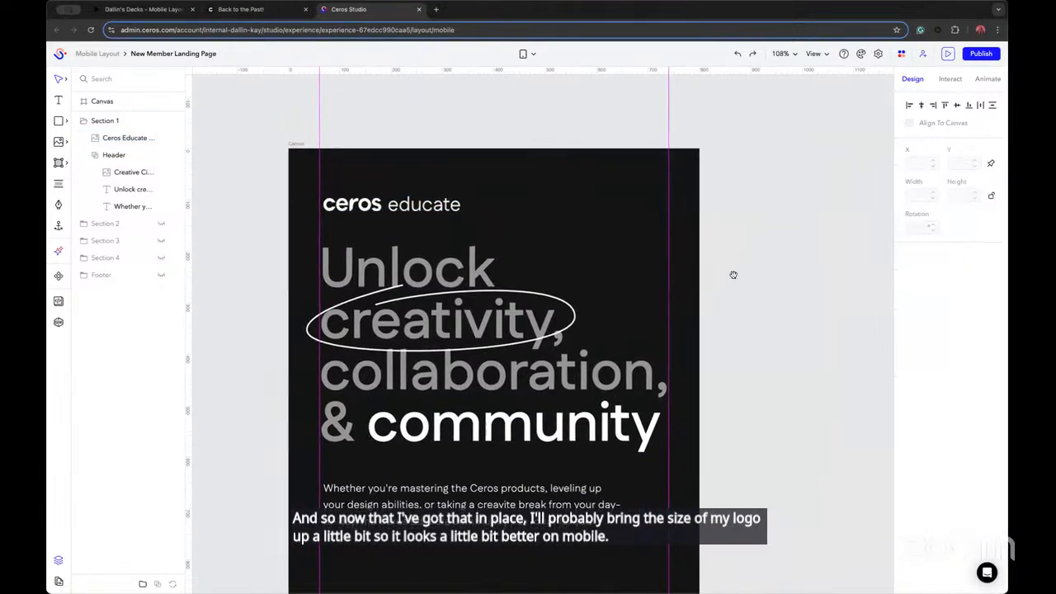
scroll(734, 273, down, 5)
click(412, 339)
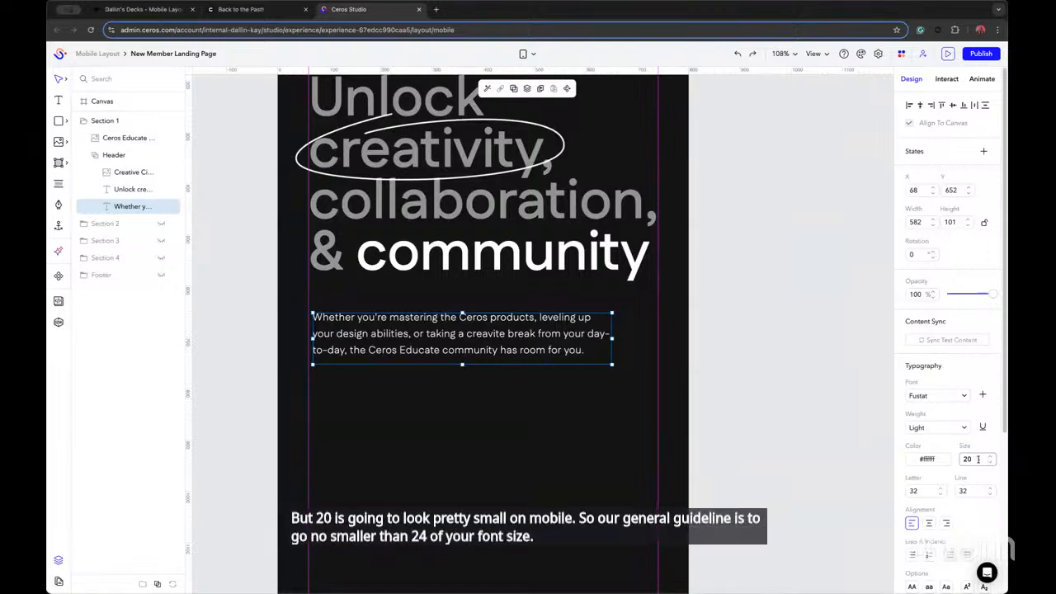
click(991, 458)
click(991, 457)
click(992, 457)
click(991, 458)
click(991, 458)
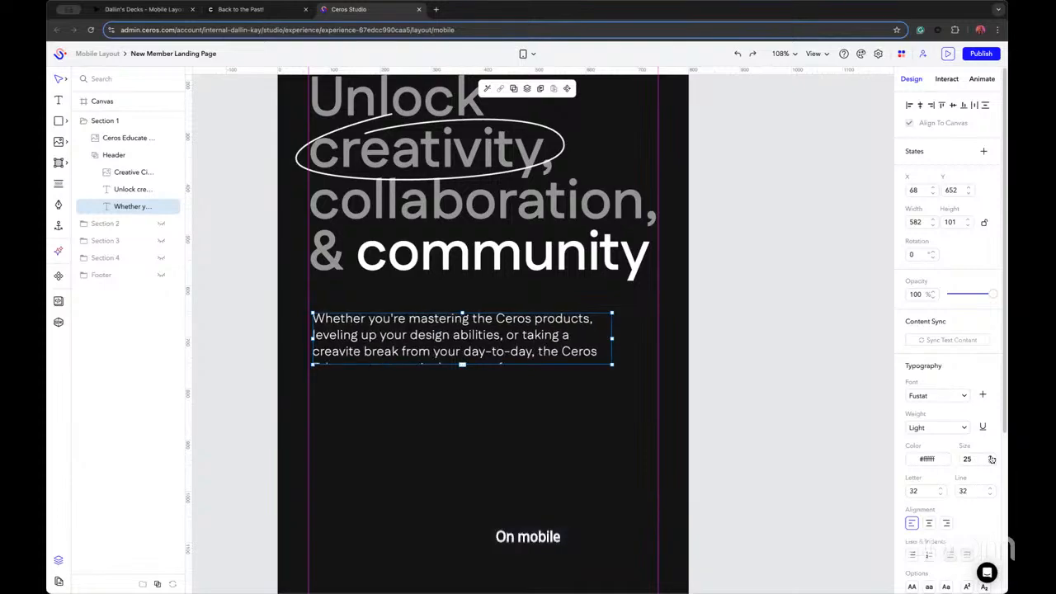
click(991, 458)
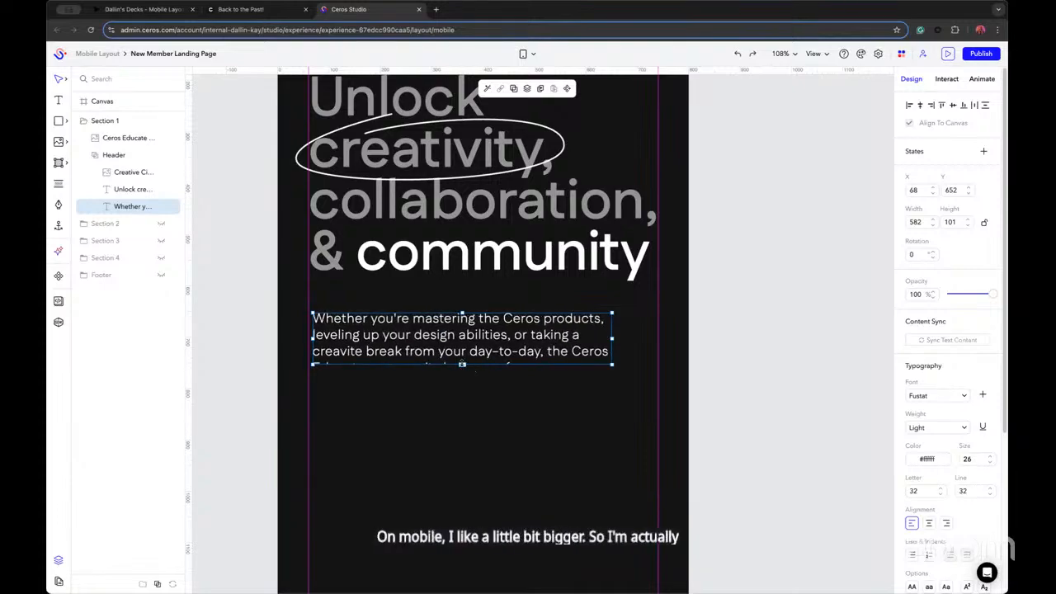
Set the paragraph's line spacing to 40 and fit its text box to the four lines, about 149 px high
drag(462, 364, 477, 406)
click(962, 490)
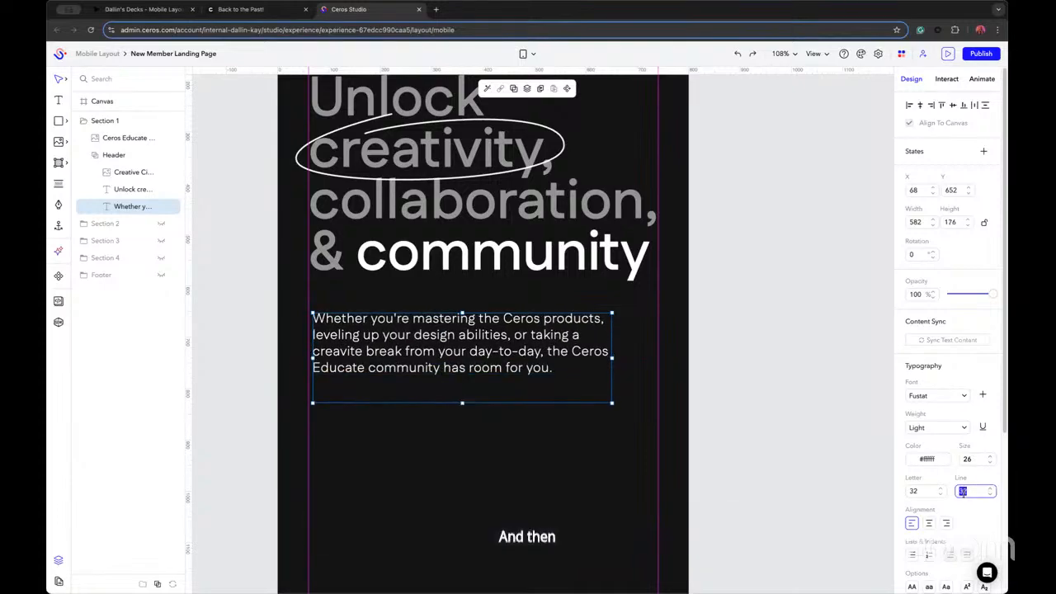
text(40)
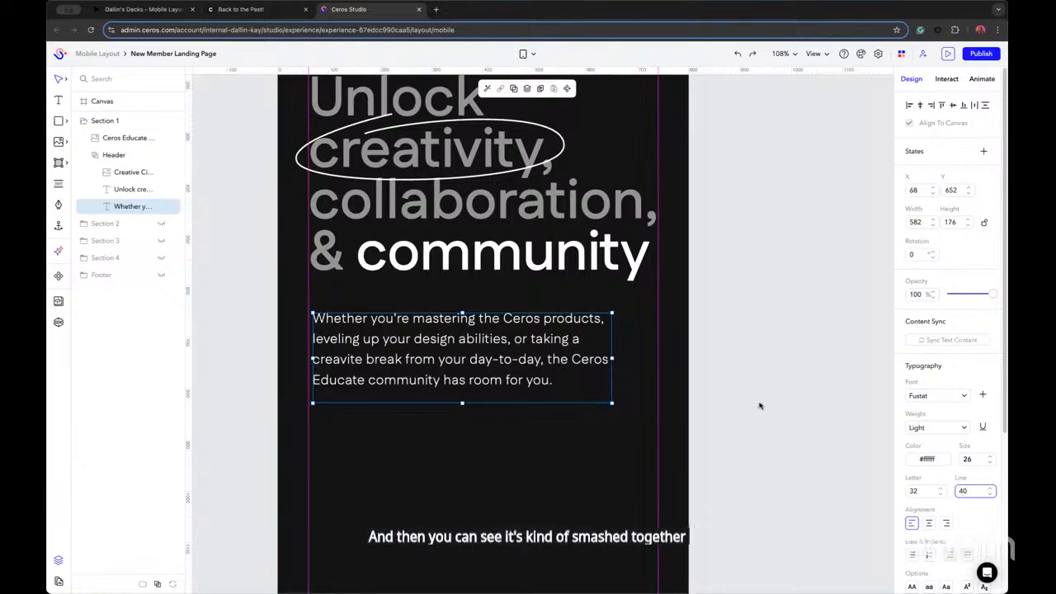
mouse_move(461, 402)
mouse_down()
mouse_move(479, 413)
mouse_move(478, 394)
mouse_up()
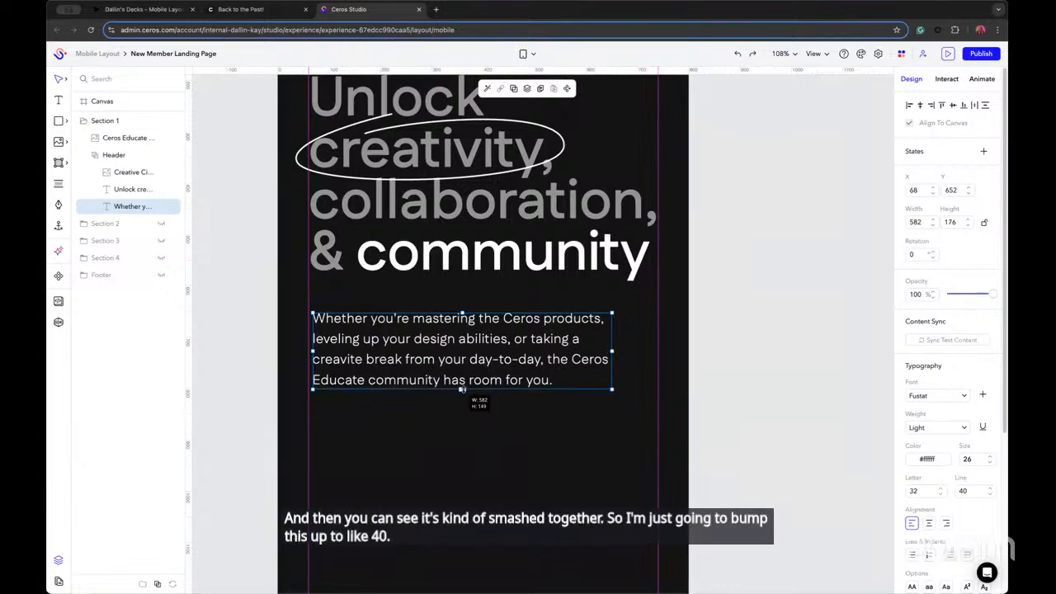
click(725, 343)
Review the whole of Section 1 and check the canvas settings for its width
scroll(710, 360, down, 3)
scroll(640, 329, up, 3)
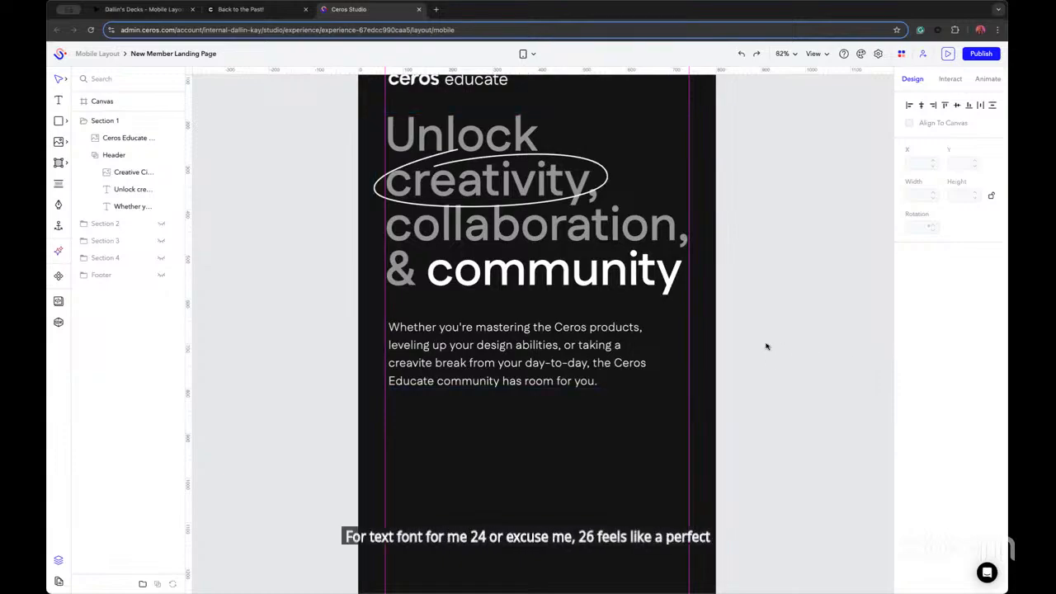
scroll(767, 346, down, 2)
drag(767, 347, 750, 385)
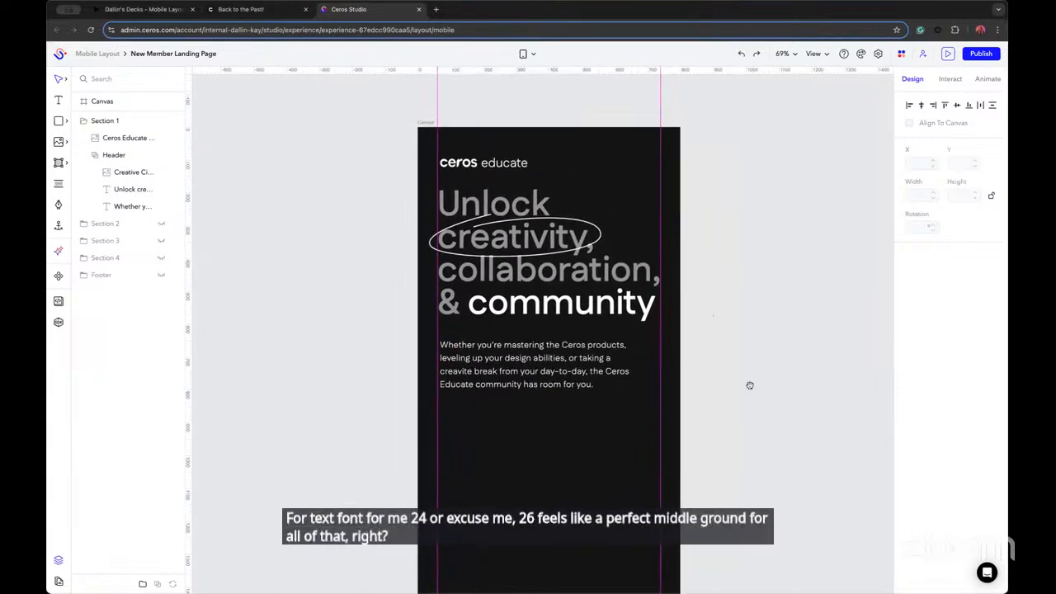
scroll(542, 336, up, 3)
drag(757, 309, 748, 354)
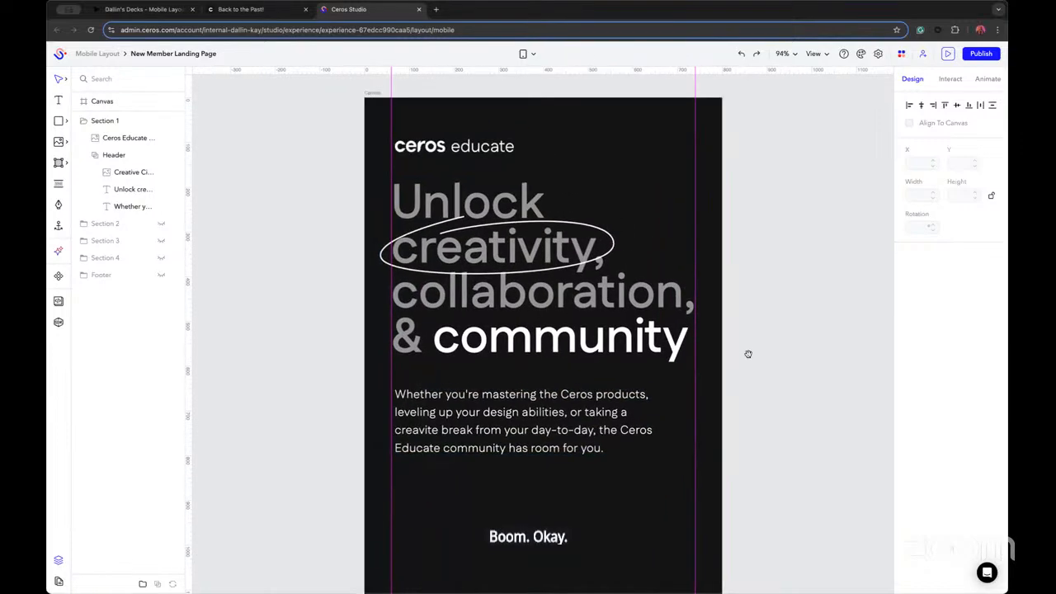
click(377, 93)
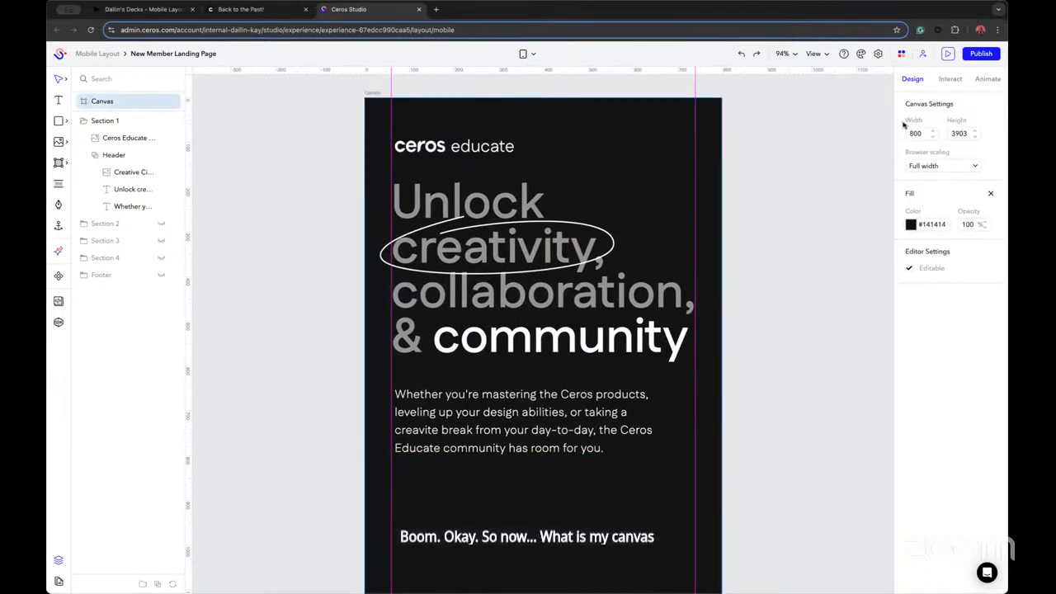
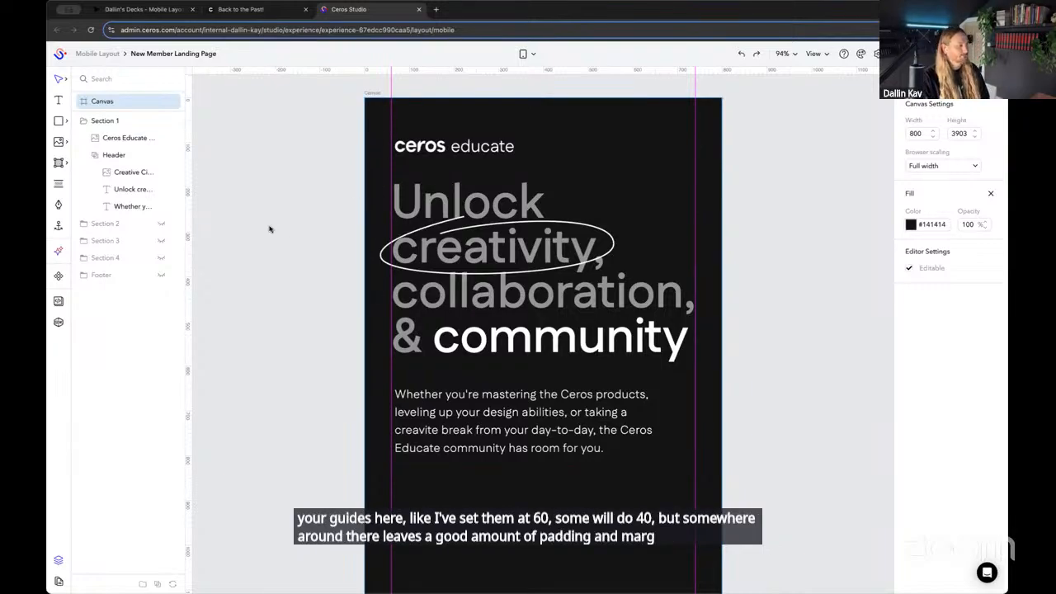
Try a line spacing of 45 on Section 1's paragraph and a slightly taller text box
scroll(269, 228, down, 1)
scroll(757, 394, down, 1)
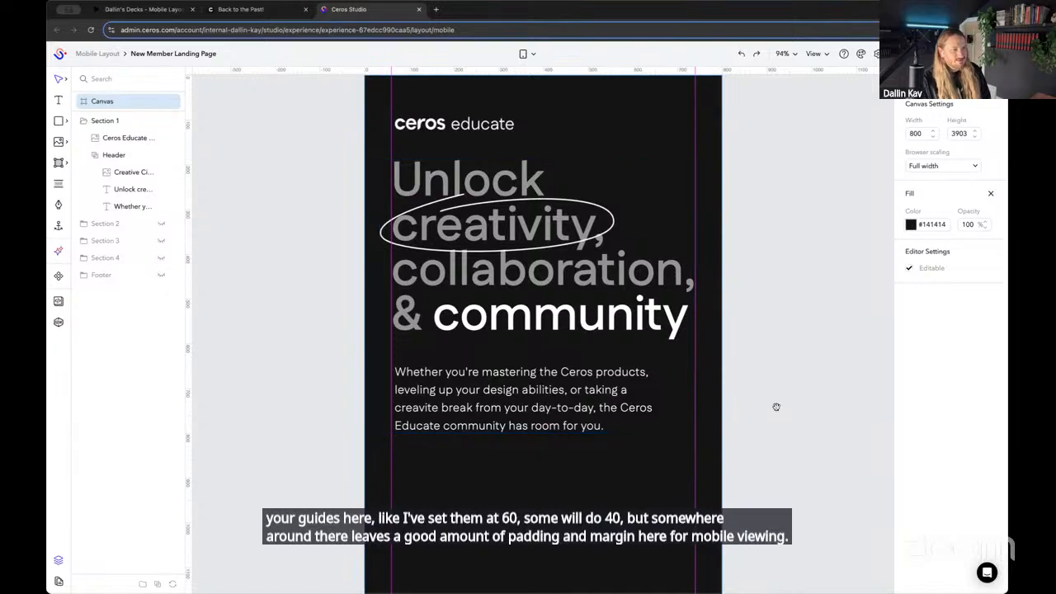
scroll(753, 322, down, 3)
click(489, 322)
click(490, 322)
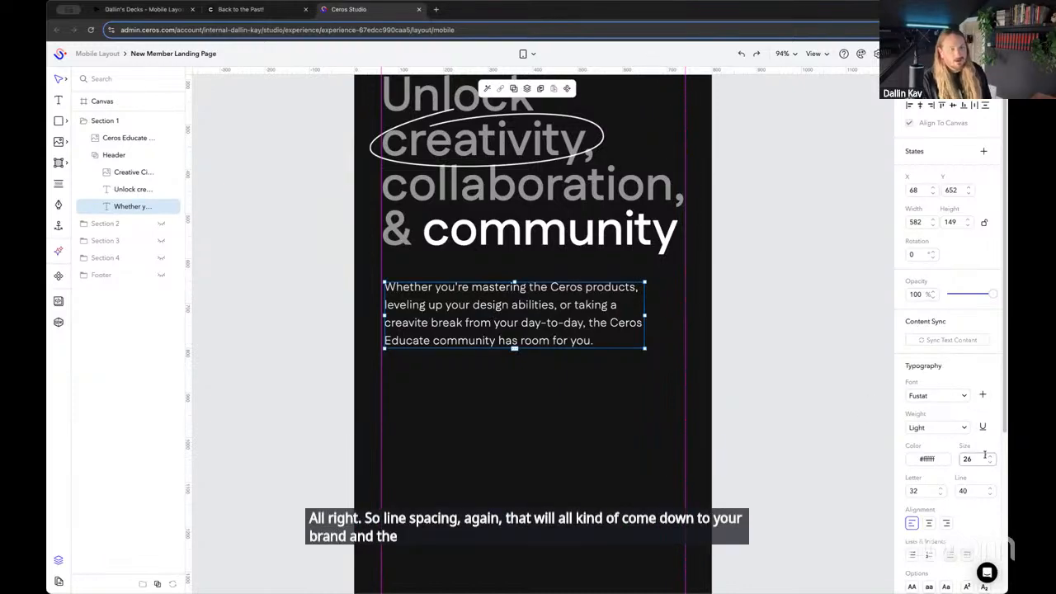
scroll(967, 427, down, 1)
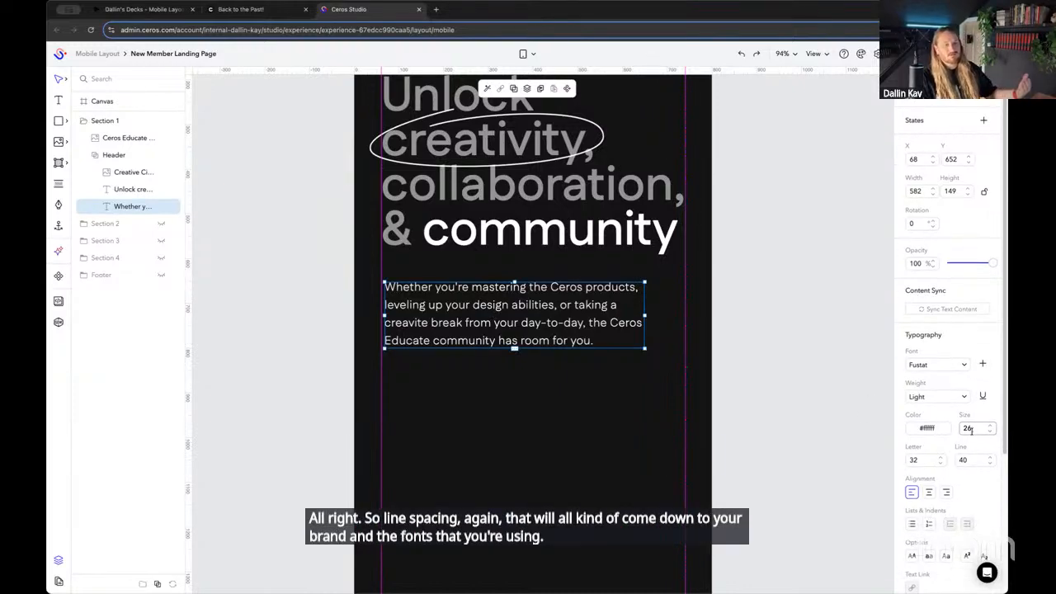
scroll(964, 453, down, 1)
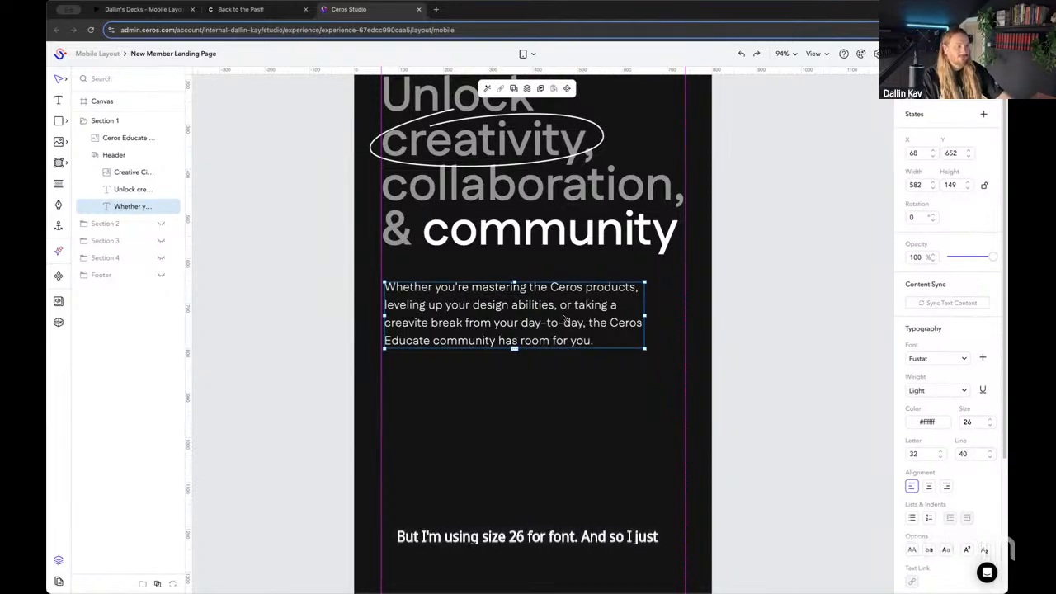
click(967, 454)
double_click(967, 453)
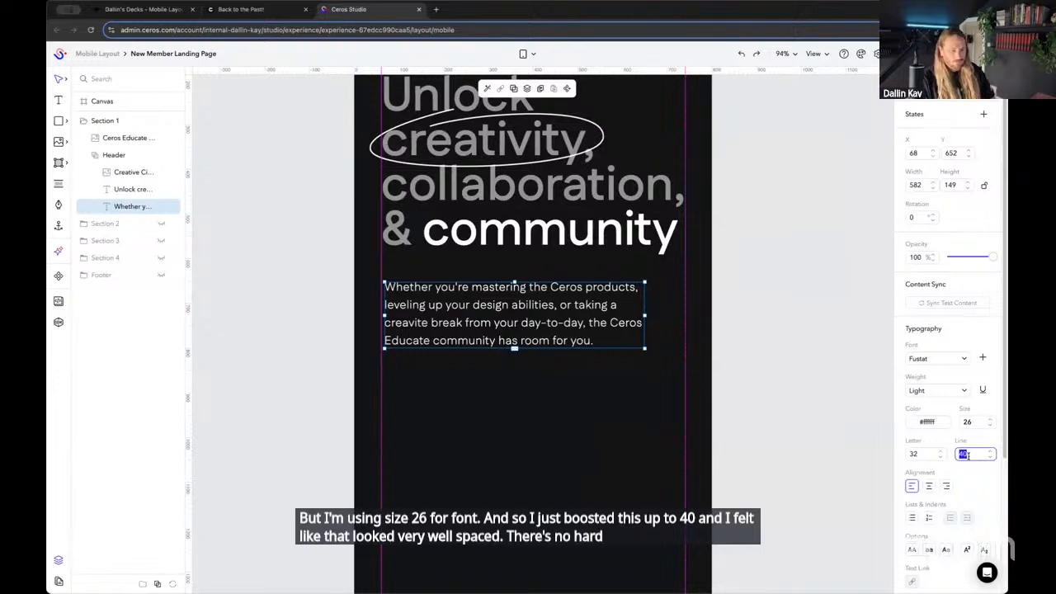
text(45)
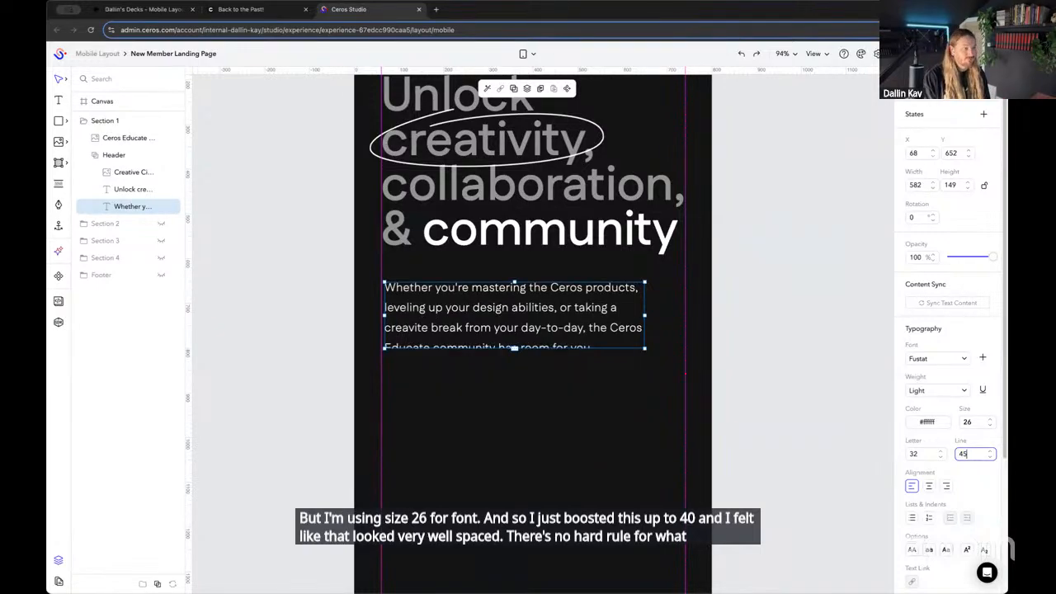
drag(514, 347, 513, 359)
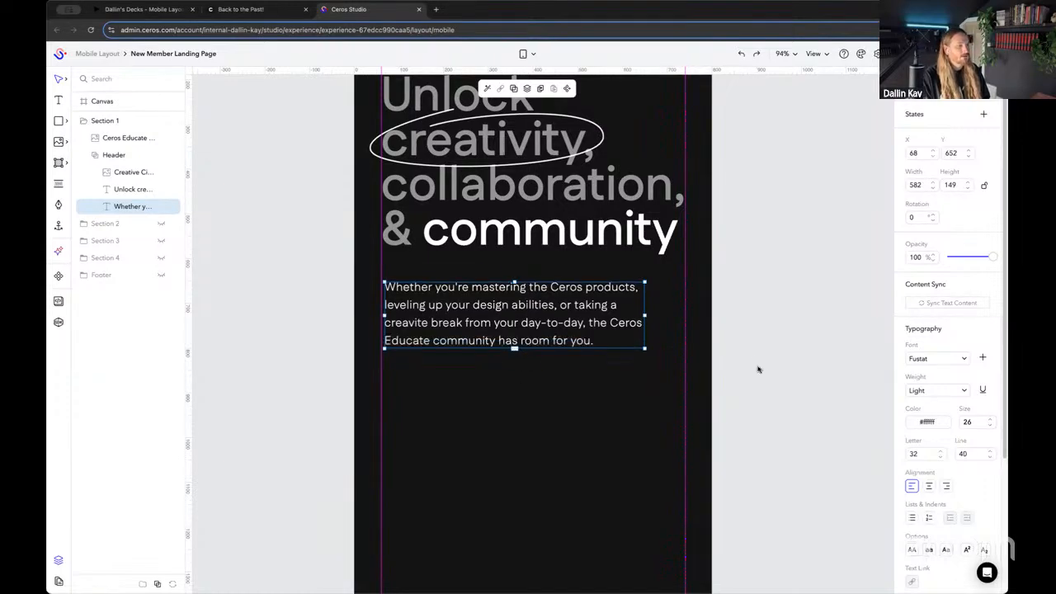
click(759, 363)
Preview the mobile layout and scroll through the page to check Section 1's margins and text
scroll(754, 351, down, 1)
scroll(754, 351, down, 2)
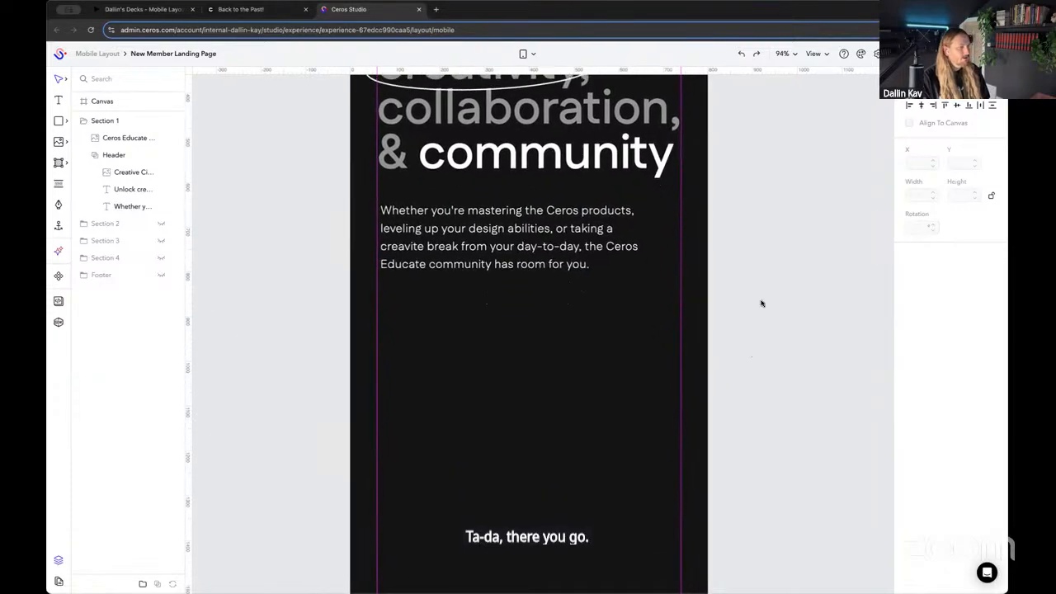
scroll(761, 302, down, 5)
scroll(763, 310, up, 3)
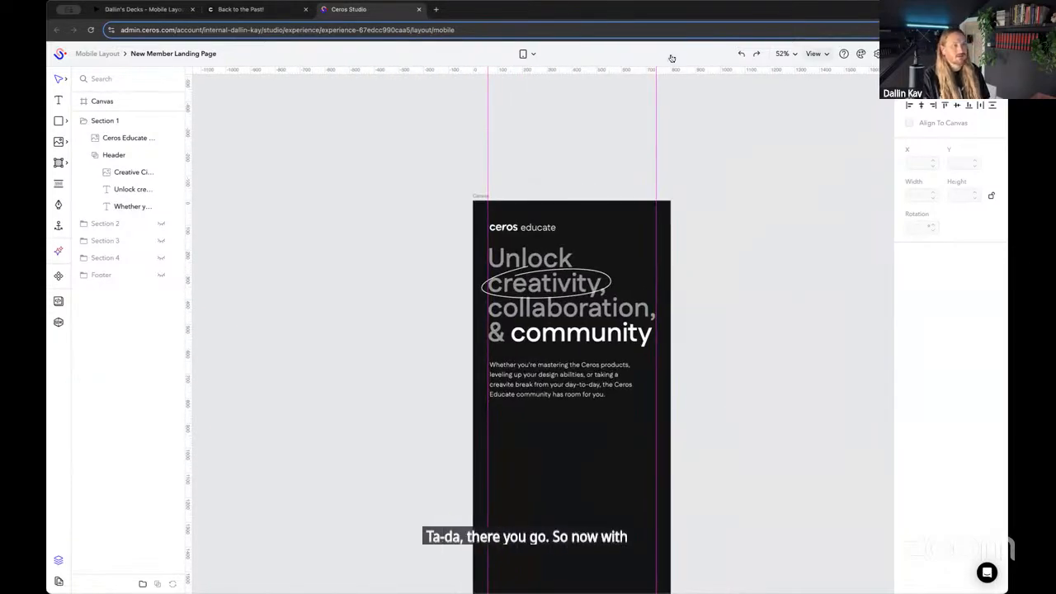
click(876, 52)
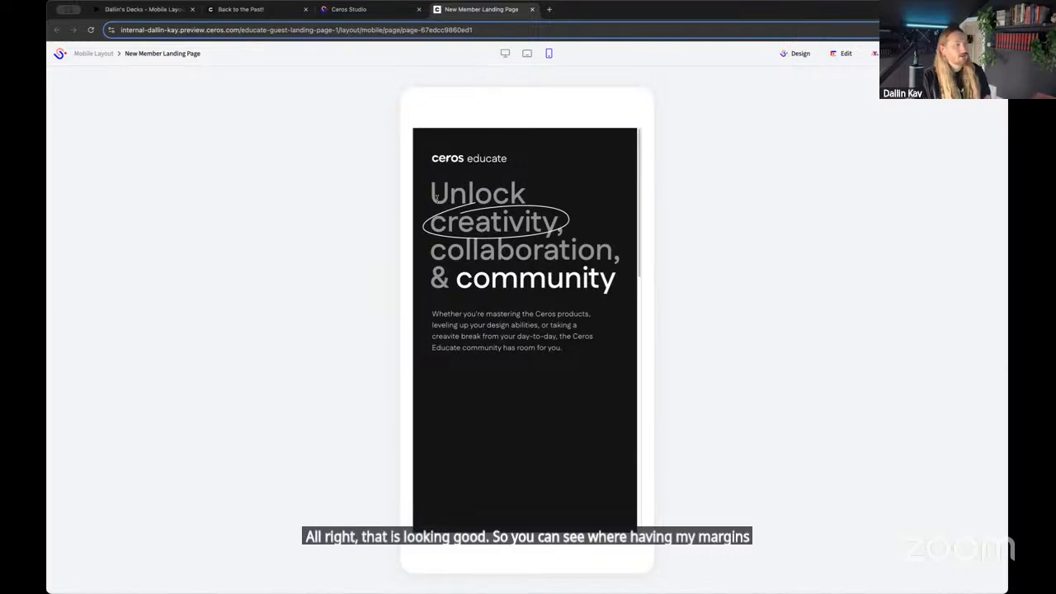
scroll(462, 177, down, 1)
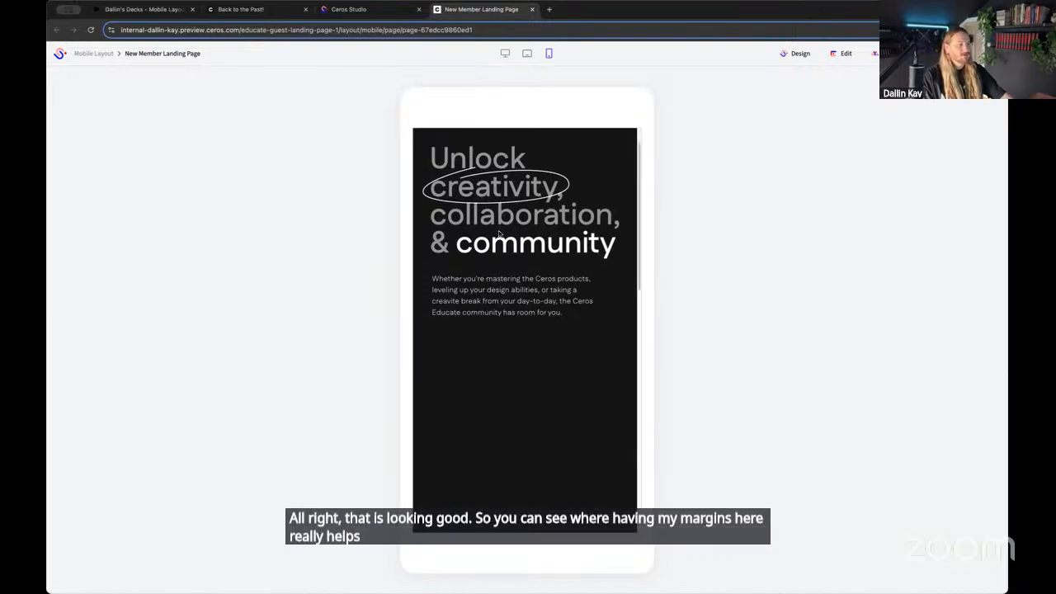
scroll(478, 190, up, 1)
scroll(521, 250, down, 2)
scroll(518, 264, down, 2)
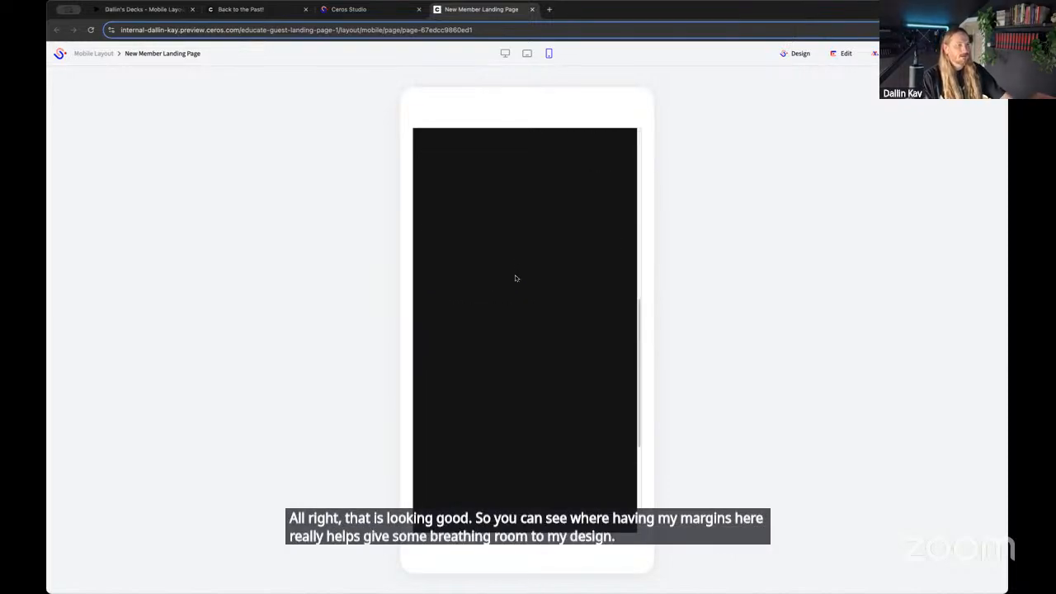
scroll(517, 276, up, 4)
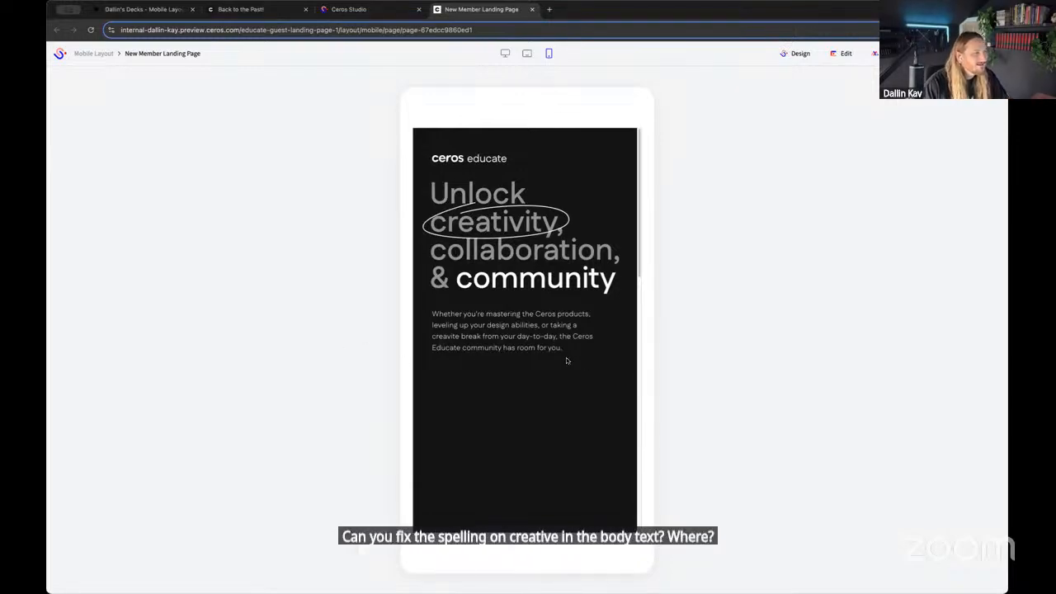
Return to the Studio editor and correct the misspelled "creavite" in Section 1's paragraph to "creative"
click(371, 9)
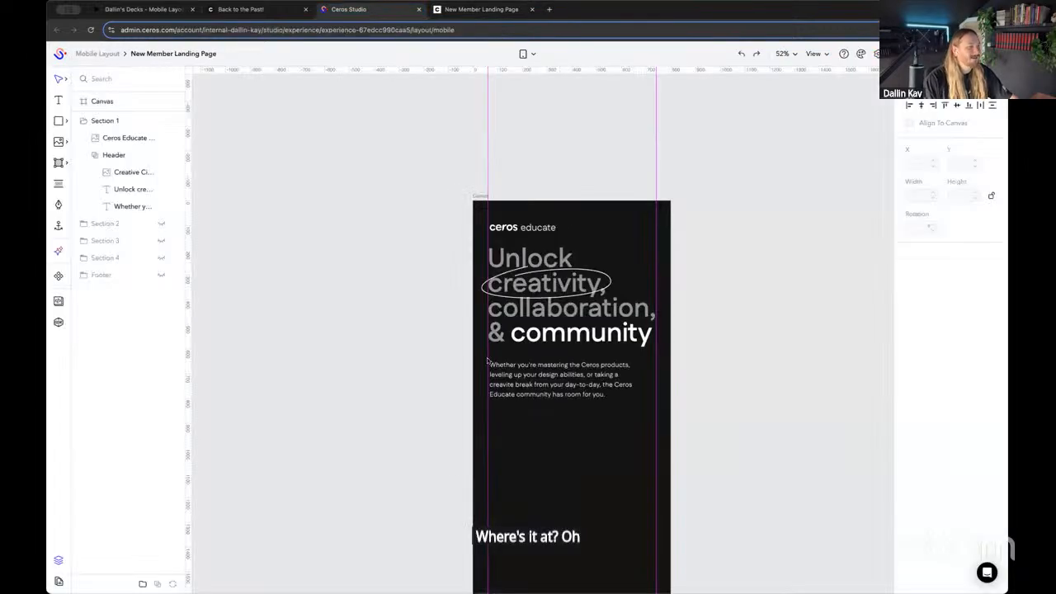
scroll(503, 391, up, 5)
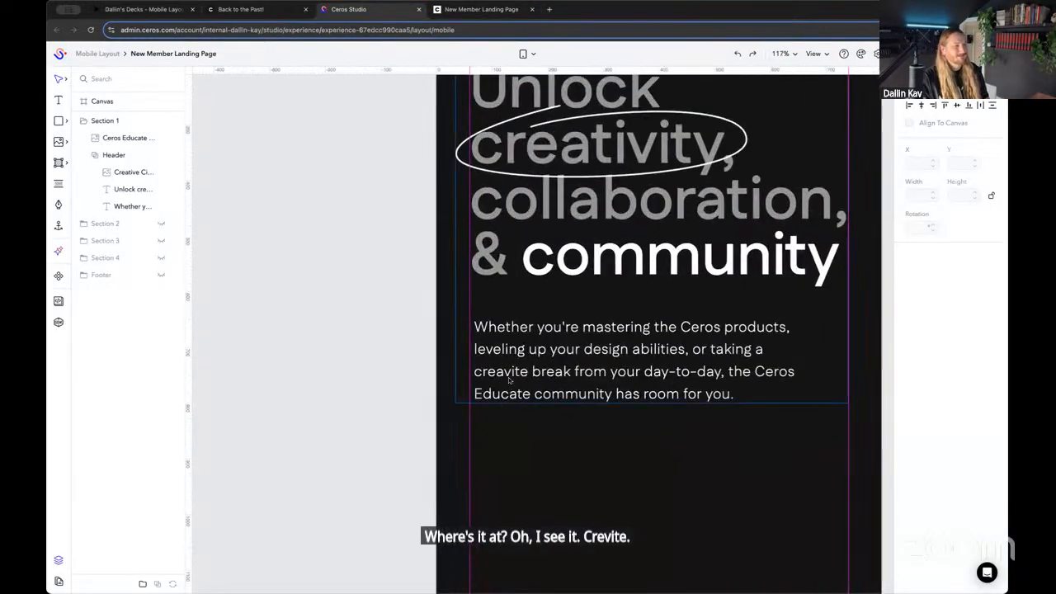
click(507, 378)
double_click(509, 377)
click(514, 372)
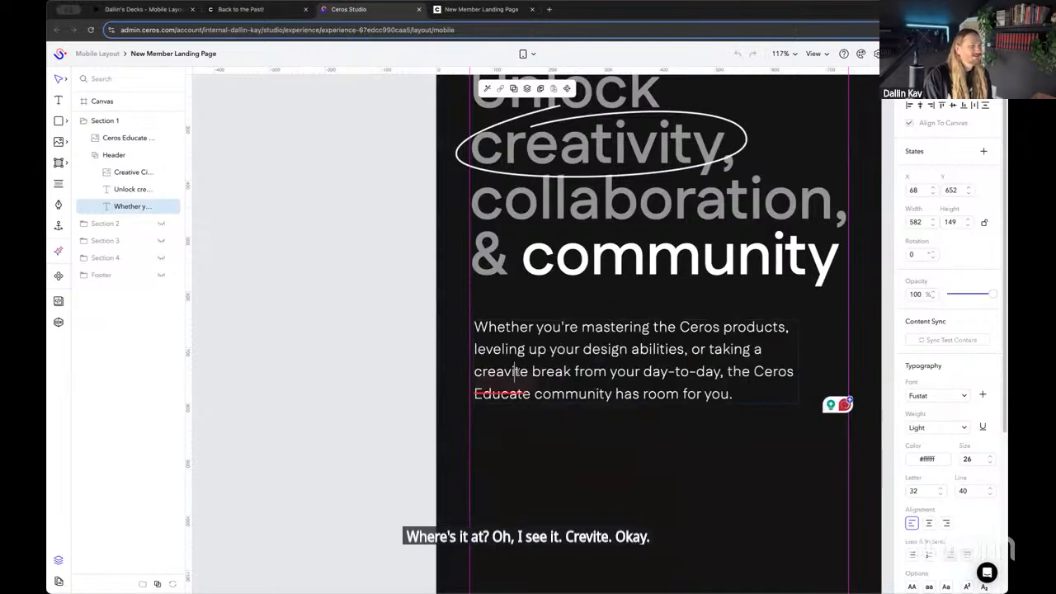
click(493, 405)
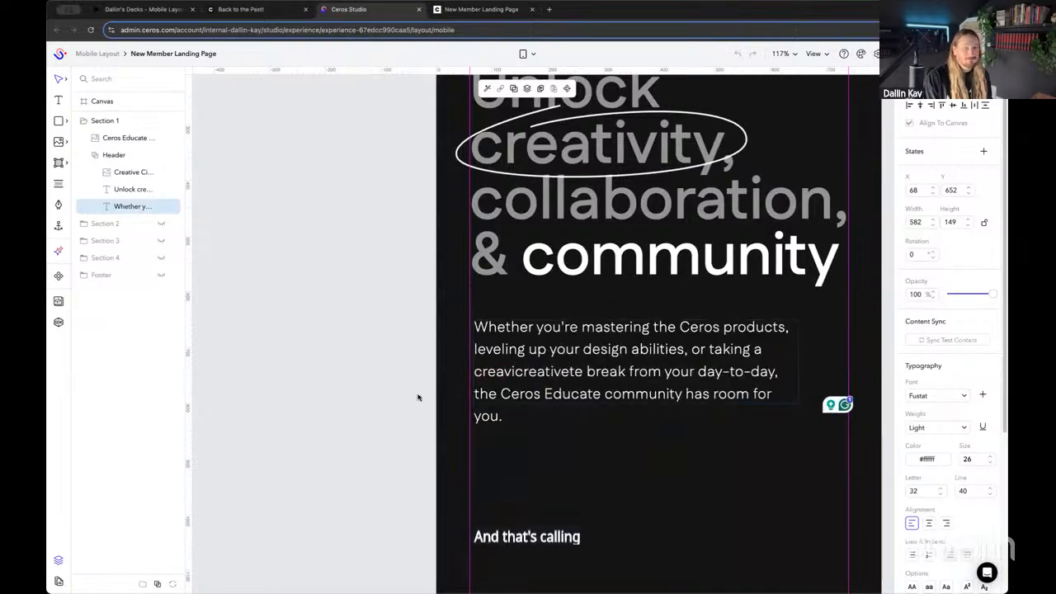
drag(582, 371, 474, 372)
text(creative)
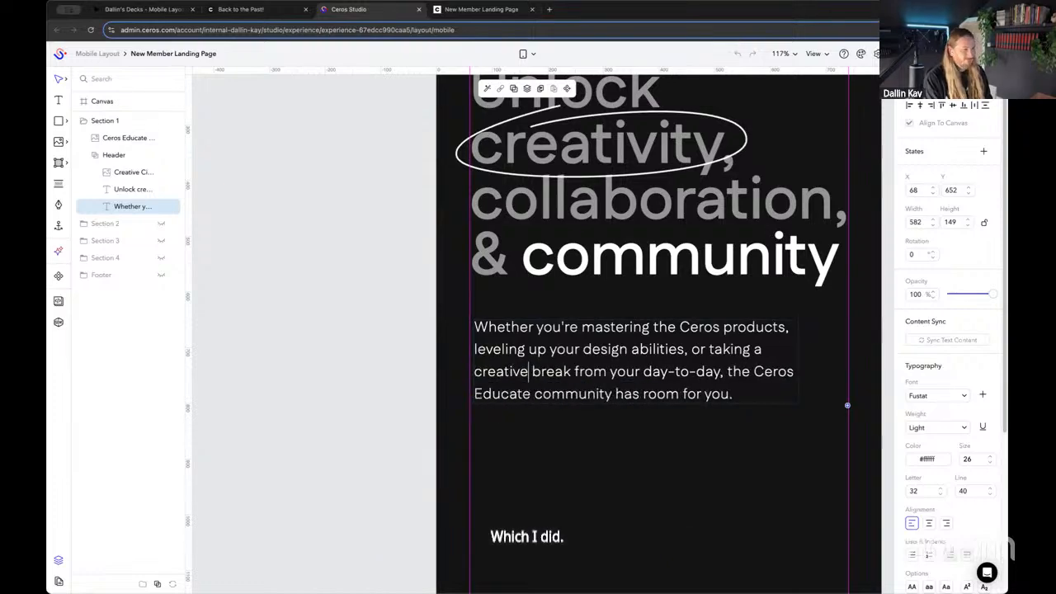
click(342, 389)
Look over the finished Section 1 and collapse the Header group's layers
scroll(346, 371, down, 2)
scroll(347, 371, right, 3)
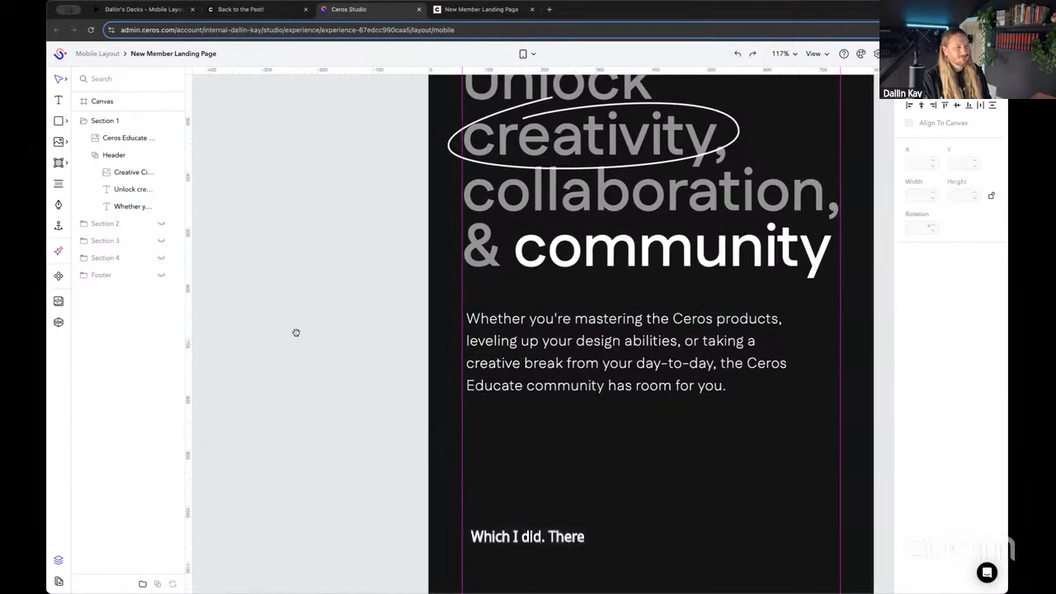
scroll(363, 343, down, 2)
scroll(697, 317, down, 3)
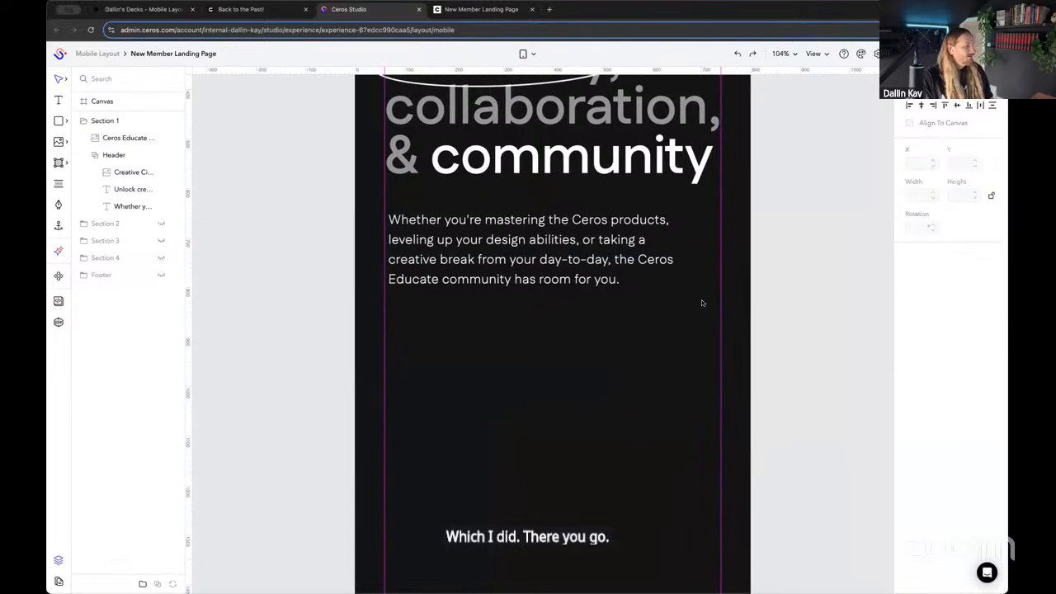
scroll(690, 301, down, 5)
drag(761, 314, 719, 348)
scroll(725, 276, up, 2)
scroll(754, 358, up, 4)
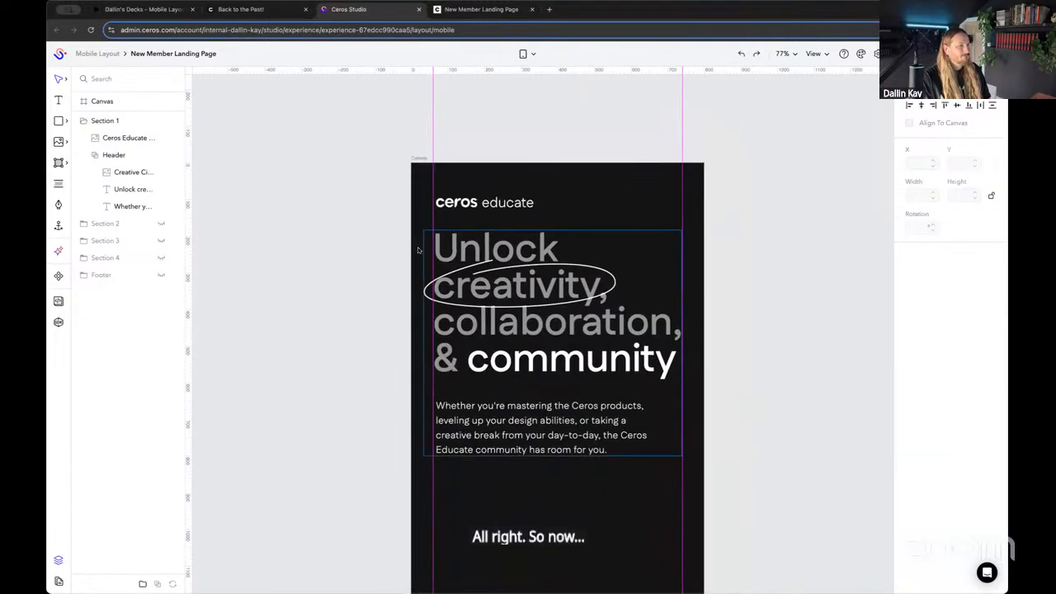
scroll(388, 284, down, 3)
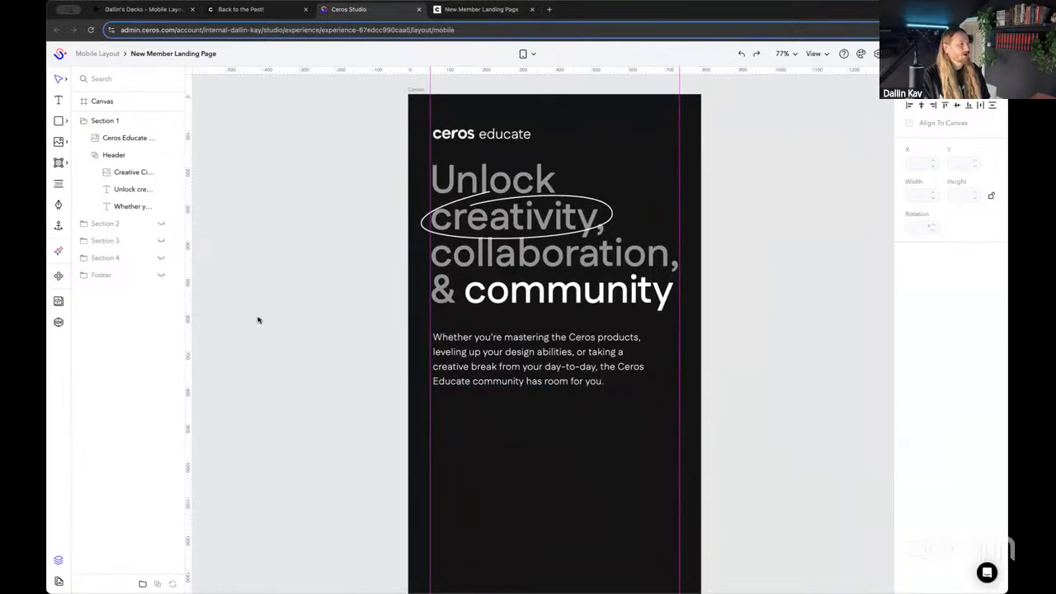
click(96, 155)
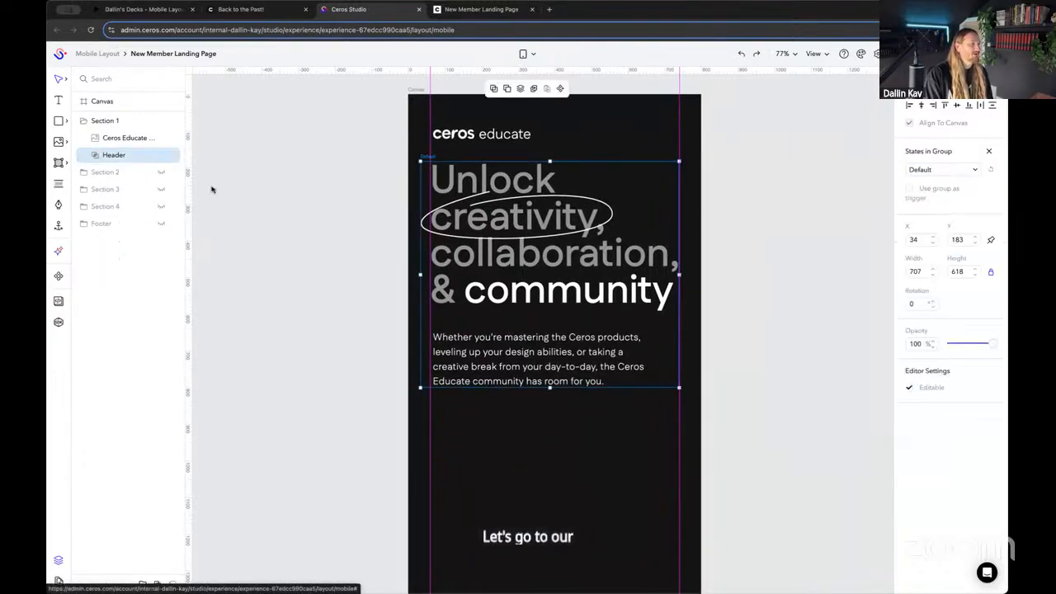
Collapse Section 1's layers and make the hidden Section 2 visible on the mobile canvas
click(82, 121)
click(287, 204)
scroll(328, 262, down, 5)
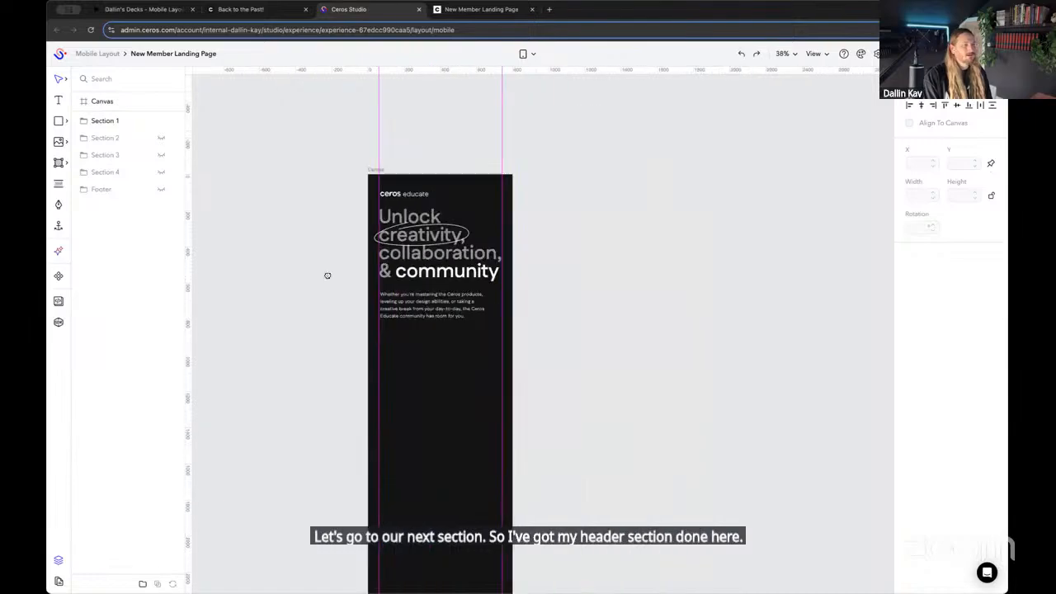
drag(329, 274, 365, 179)
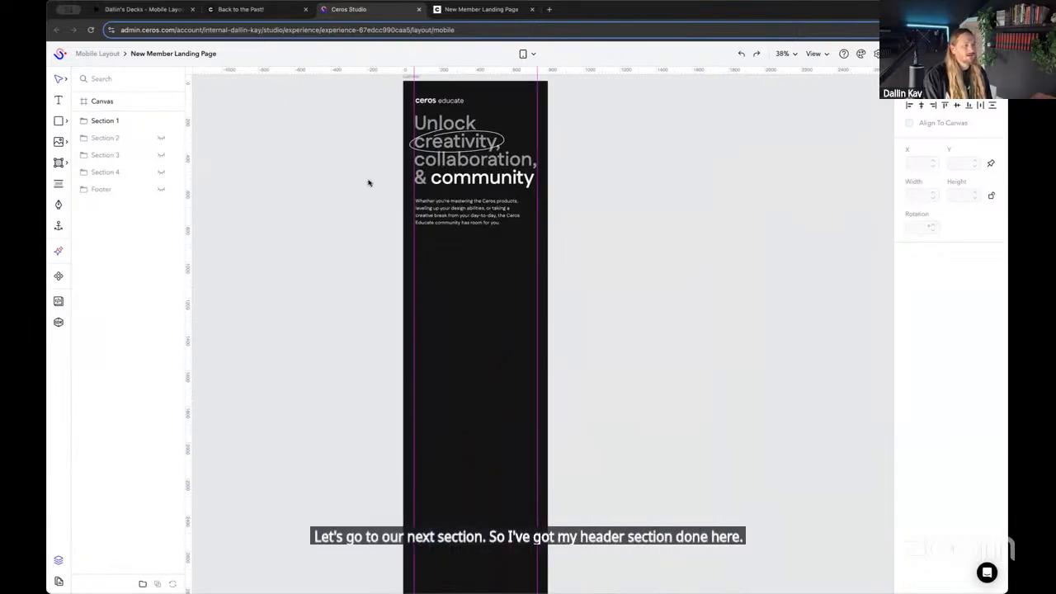
click(161, 139)
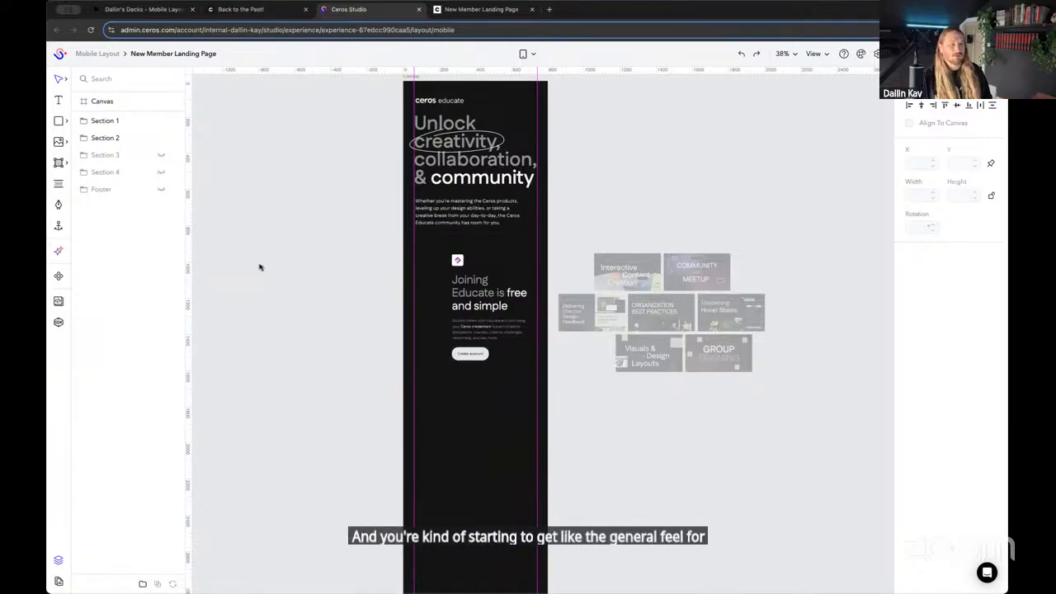
Expand Section 2 in the layer list to reach its individual groups
scroll(278, 349, up, 5)
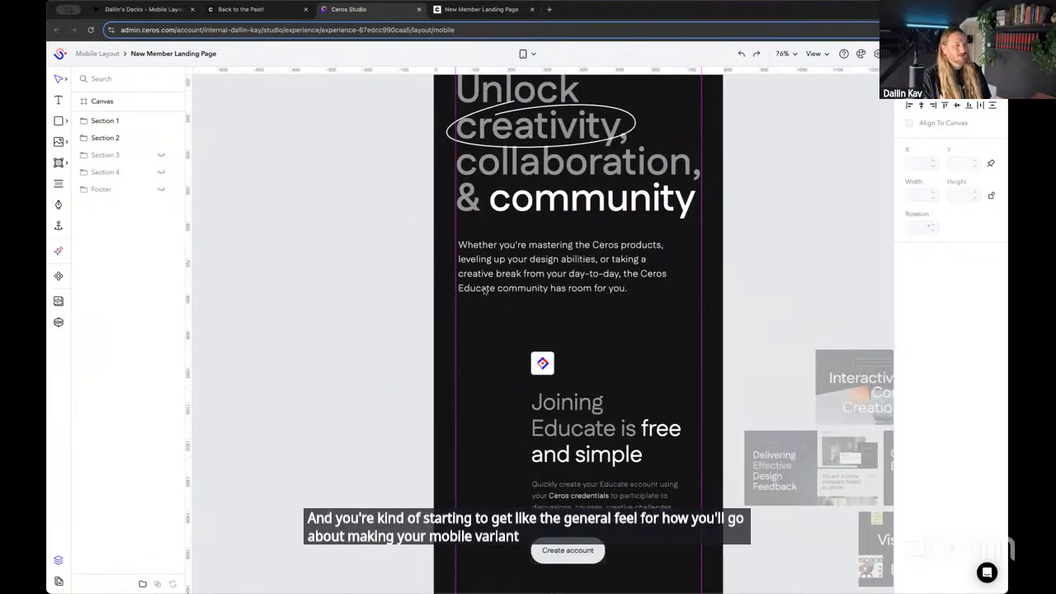
scroll(485, 289, down, 3)
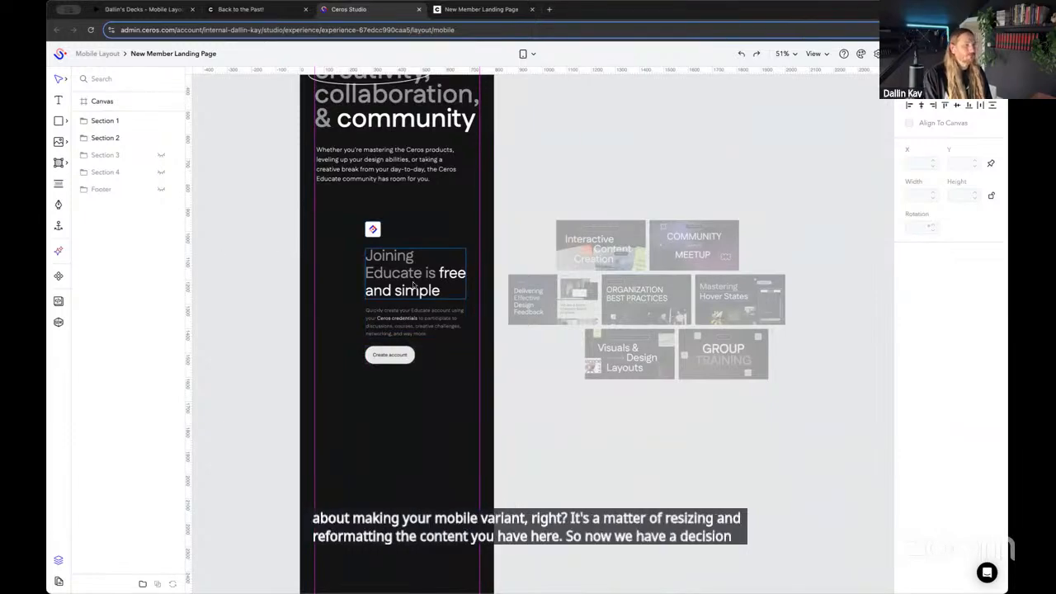
scroll(404, 276, up, 2)
click(92, 142)
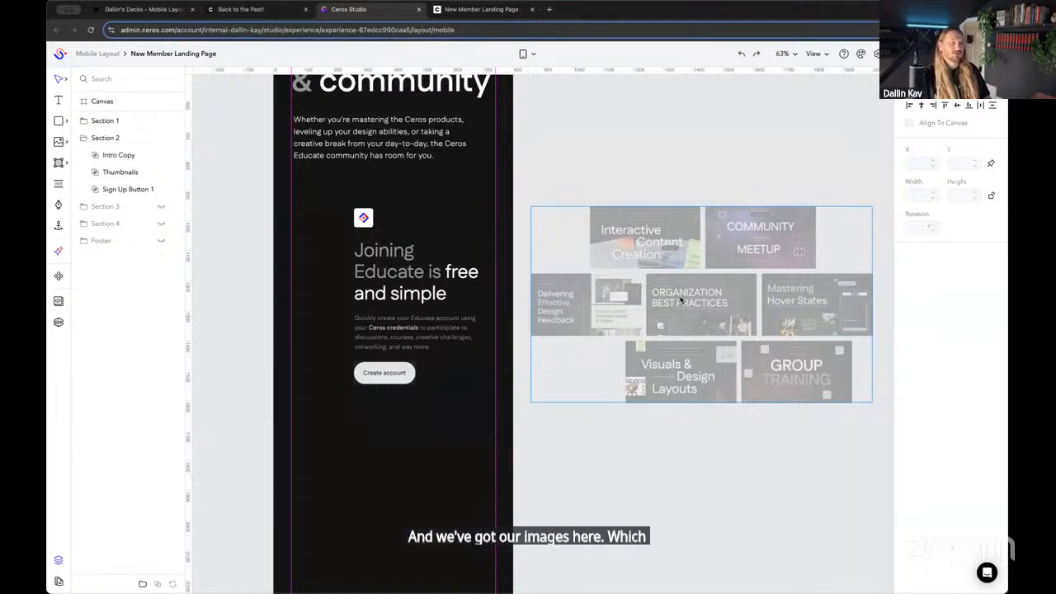
Examine Section 2's intro copy, Create account button and off-canvas thumbnails beneath Section 1 to decide which content goes first
drag(595, 427, 666, 399)
scroll(666, 398, up, 3)
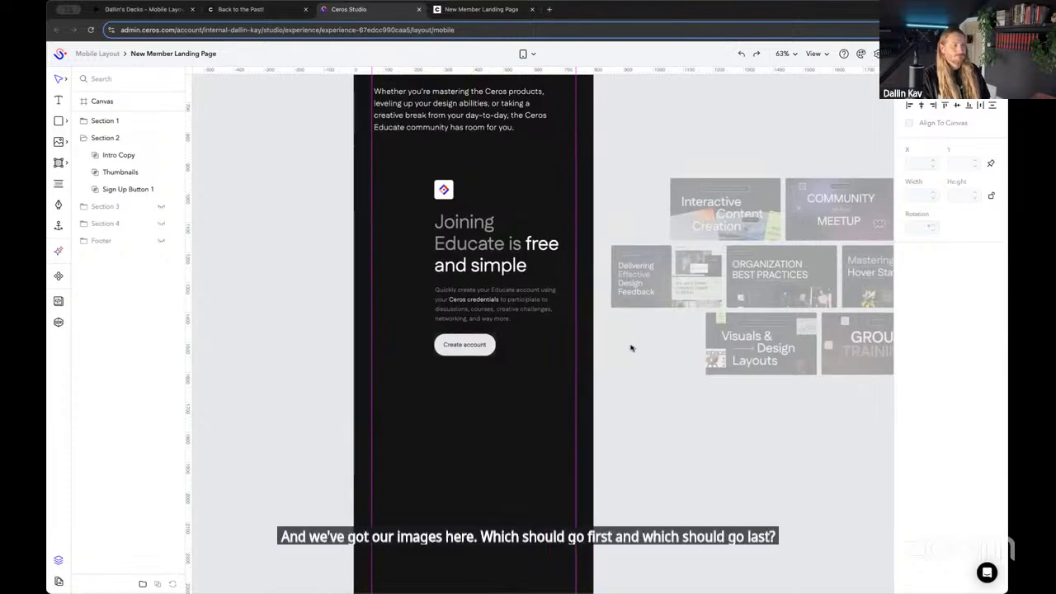
scroll(500, 191, up, 4)
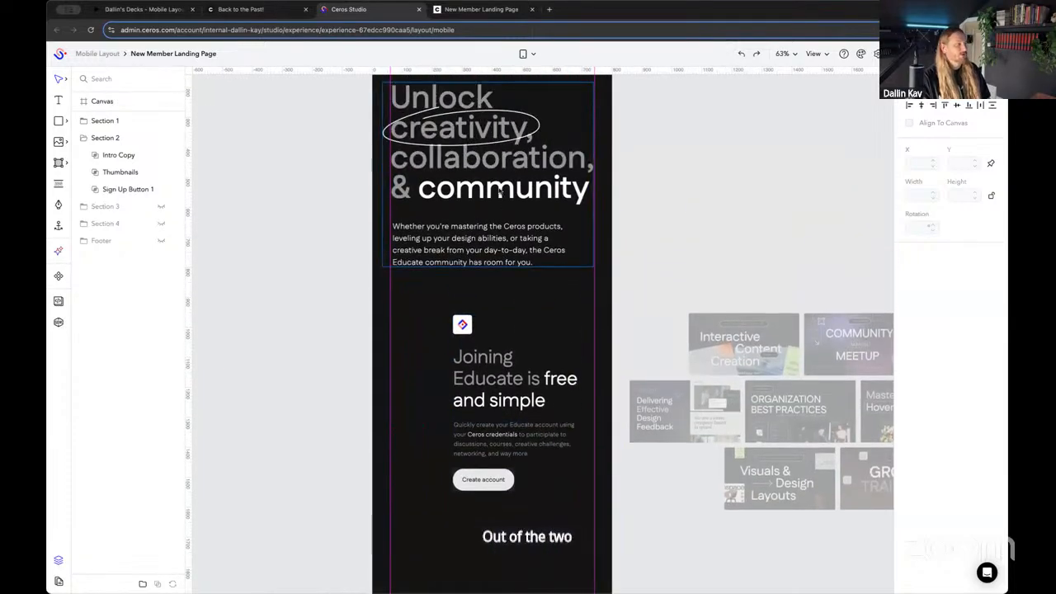
scroll(466, 178, up, 1)
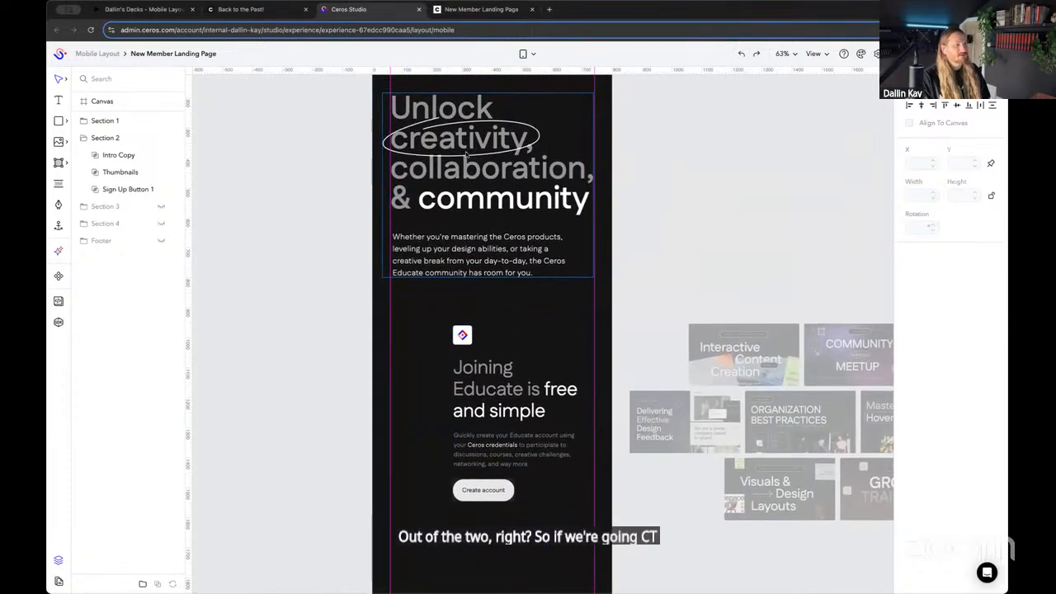
scroll(549, 191, down, 1)
scroll(627, 330, down, 5)
ctrl+scroll(494, 338, up, 3)
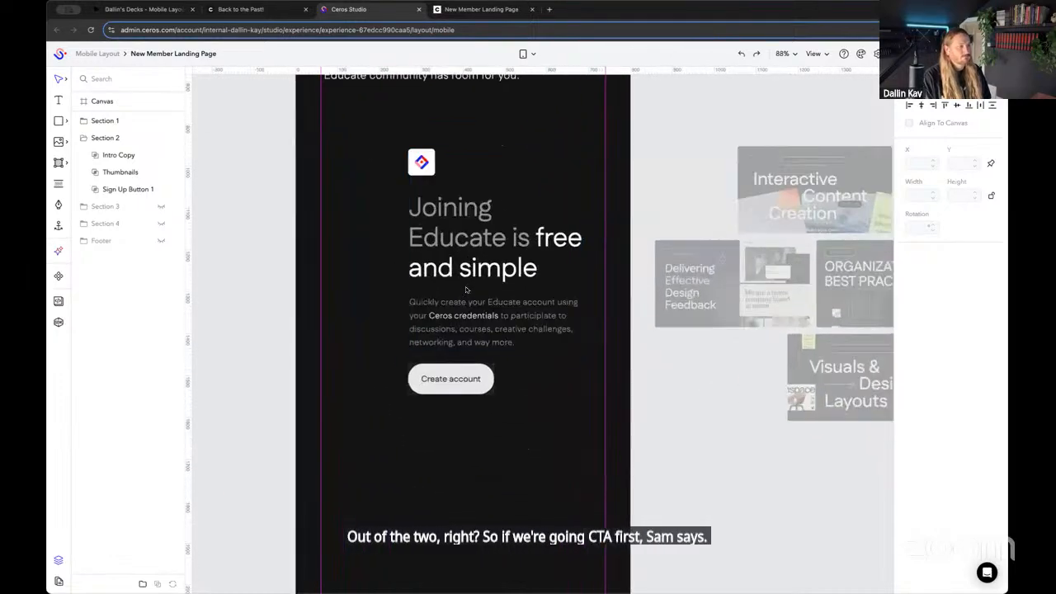
Move the Intro Copy group and the Create account button together to the canvas's left margin guide at X 60
click(476, 338)
shift+click(456, 377)
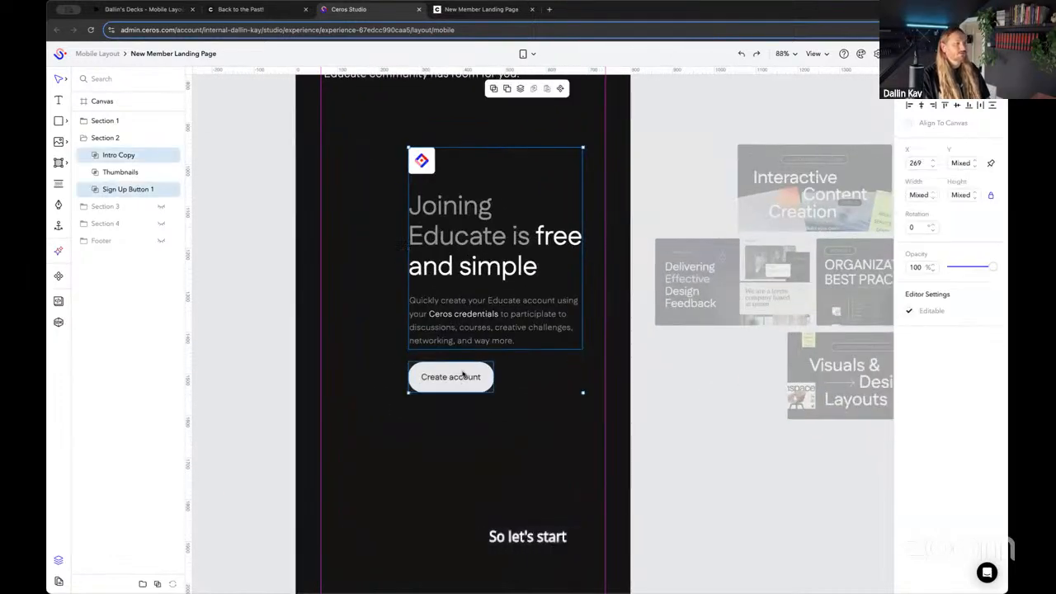
ctrl+scroll(462, 374, down, 2)
drag(462, 373, 388, 359)
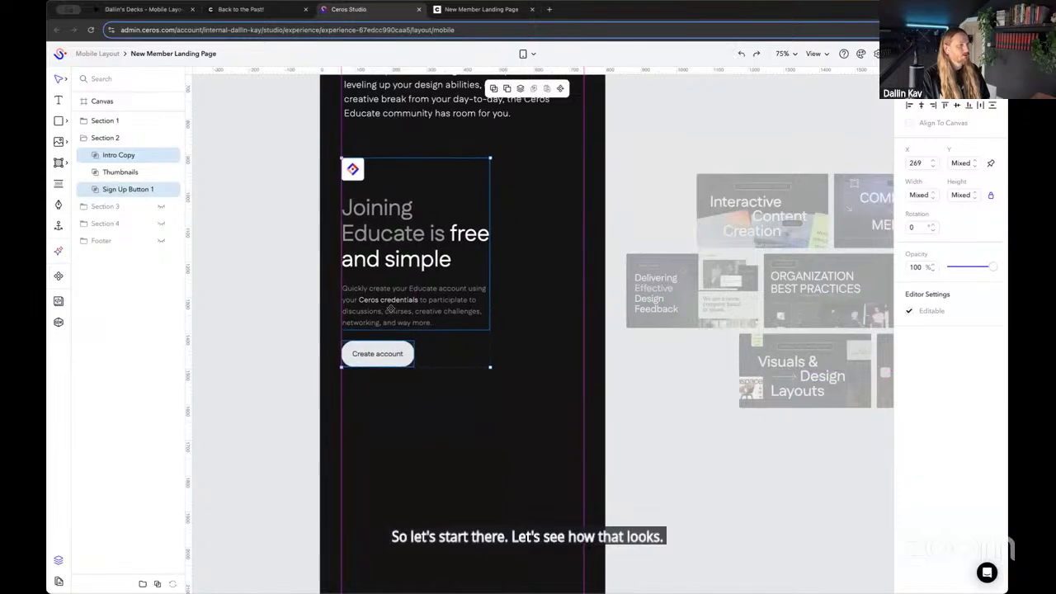
Nudge the Intro Copy group and Create account button down to leave 150 px below the introductory paragraph
ctrl+scroll(387, 173, up, 3)
scroll(413, 266, up, 3)
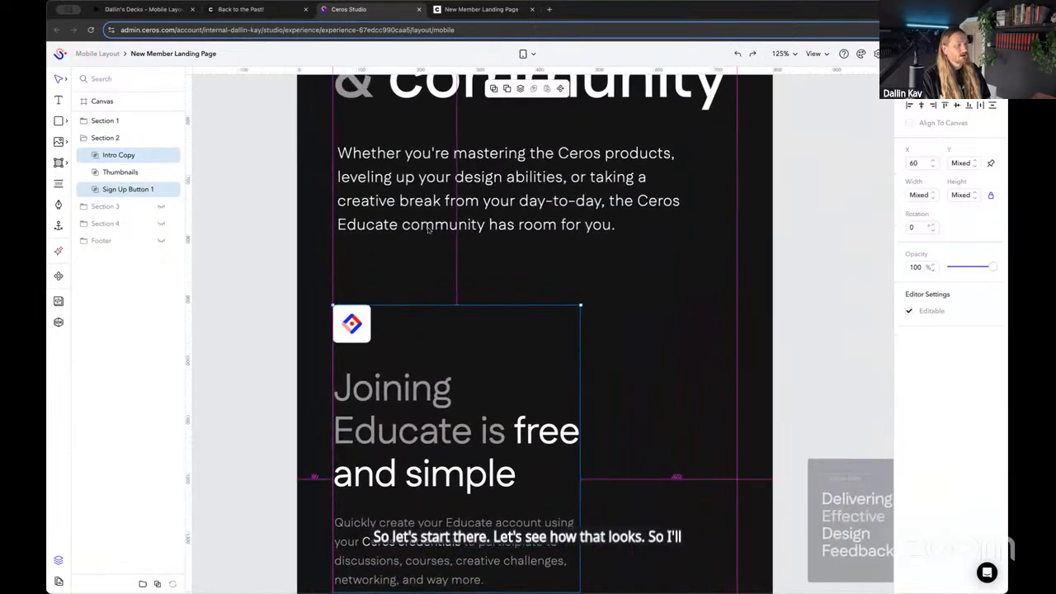
key(Down)
key(Down)
key(Down)
key(Down)
key(Down)
key(Down)
key(Down)
key(Down)
key(Down)
key(Down)
key(Down)
key(Down)
key(Down)
key(Down)
key(Down)
key(Down)
key(Down)
key(Down)
key(Down)
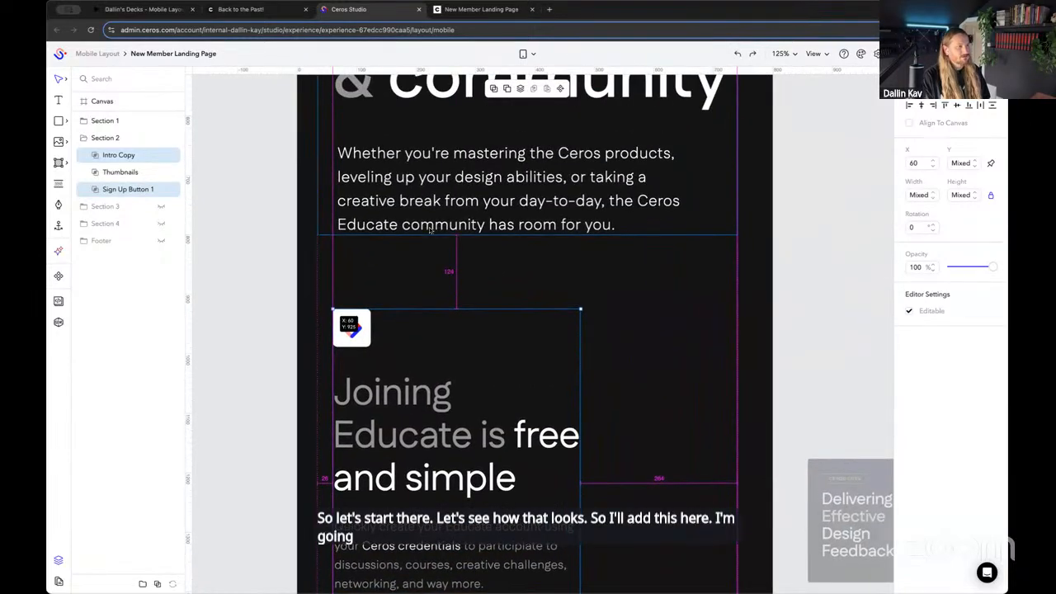
key(Down)
key(Down)
key(Down)
key(Down)
key(Down)
key(Down)
key(Down)
key(Down)
key(Down)
key(Down)
key(Down)
key(Down)
key(Down)
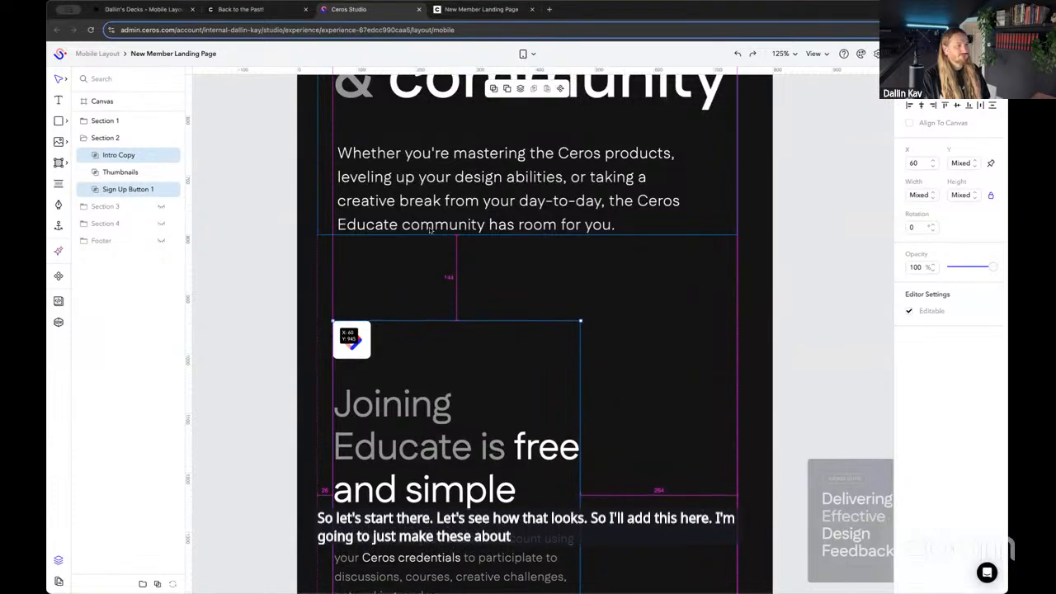
key(Down)
key(Down)
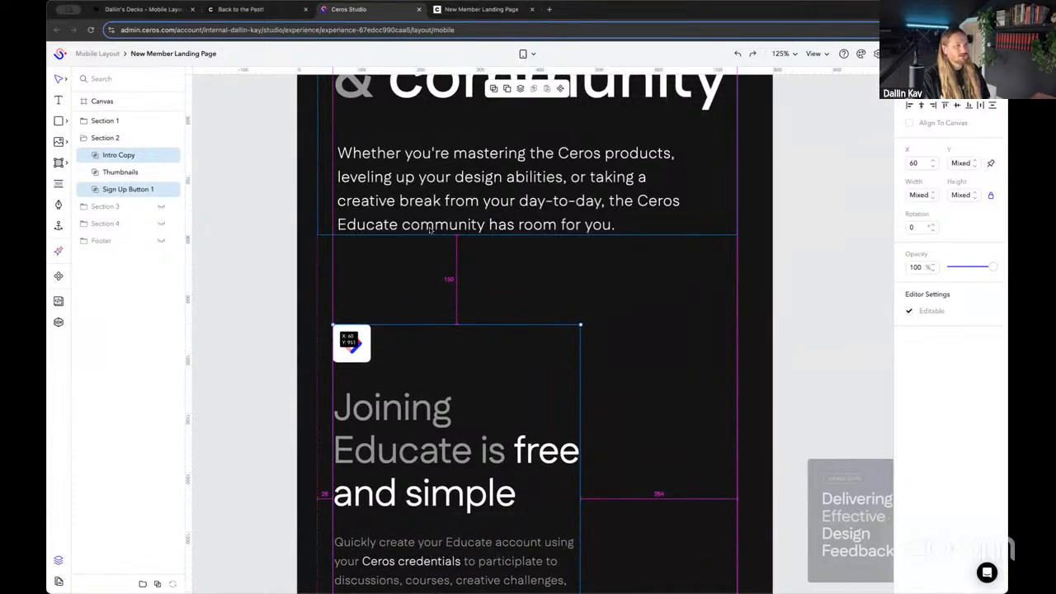
scroll(405, 278, down, 5)
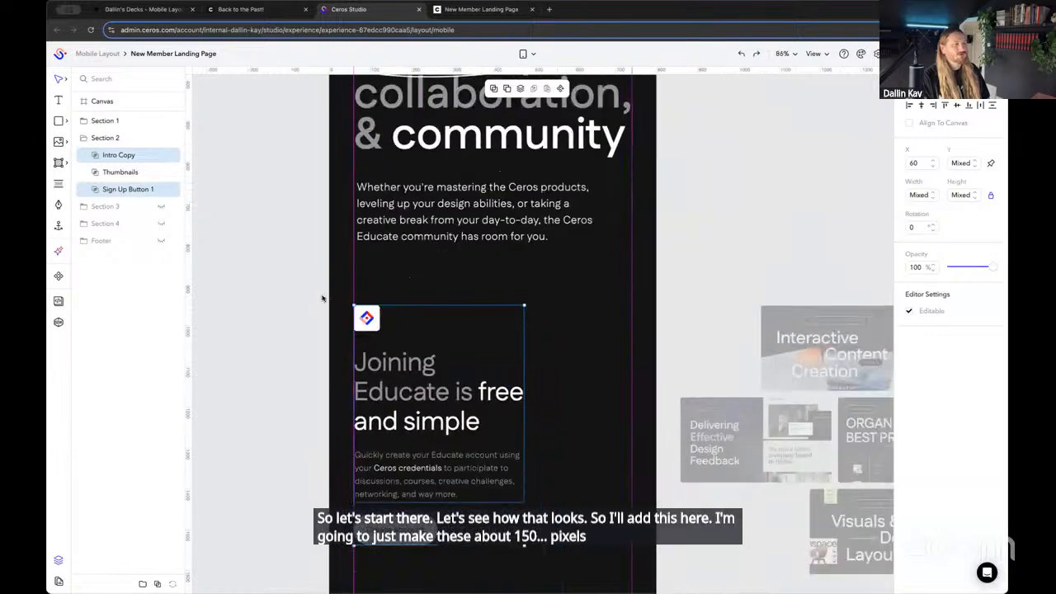
click(321, 298)
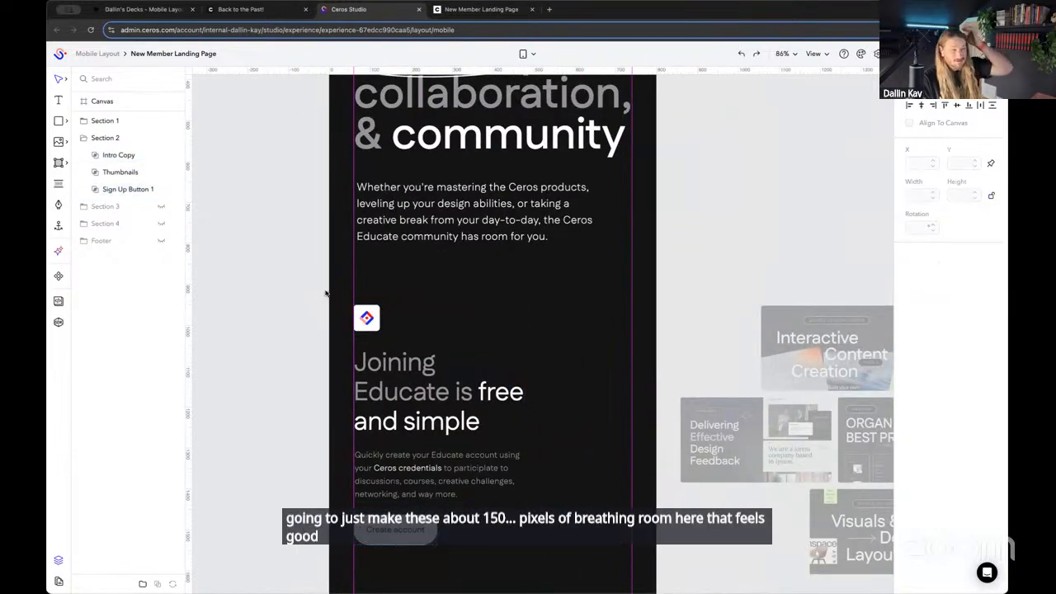
Set the "Joining Educate is free and simple" heading to size 72 and line height 80, and resize its text box to about 590 px wide
scroll(312, 293, down, 2)
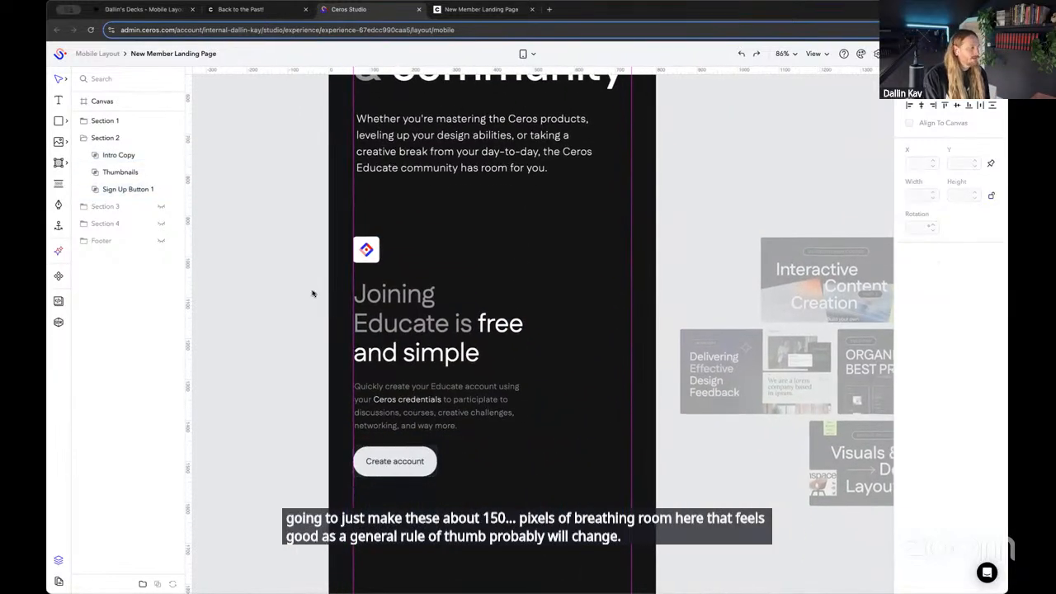
click(429, 351)
click(97, 155)
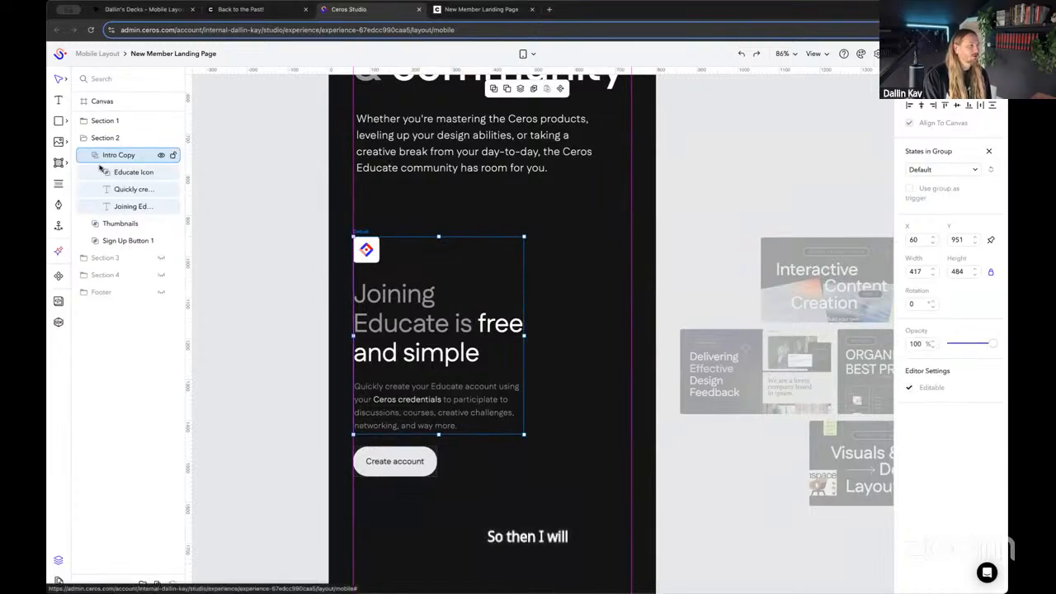
click(130, 172)
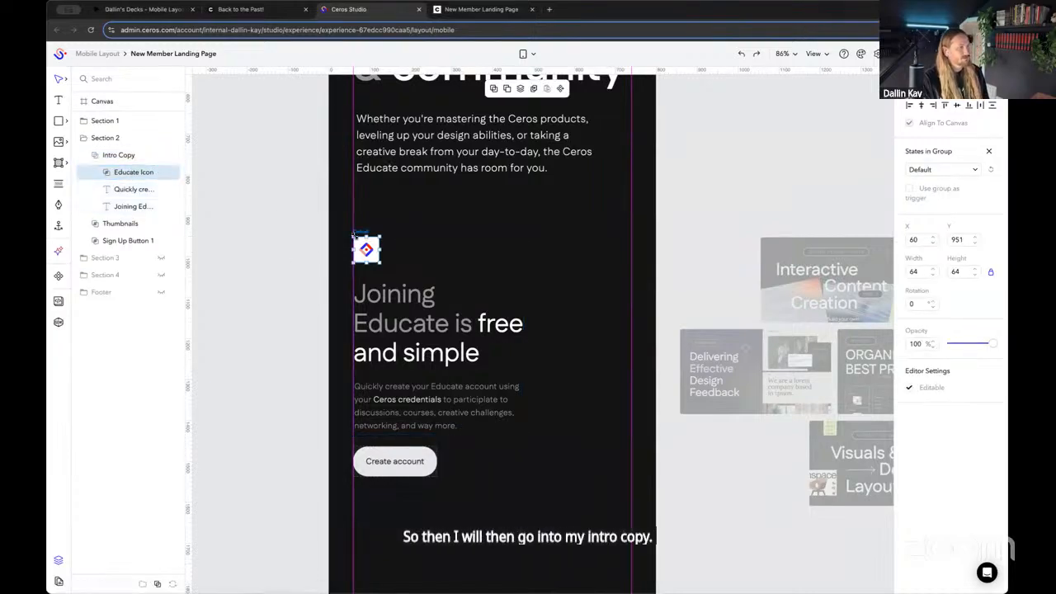
click(128, 189)
click(125, 207)
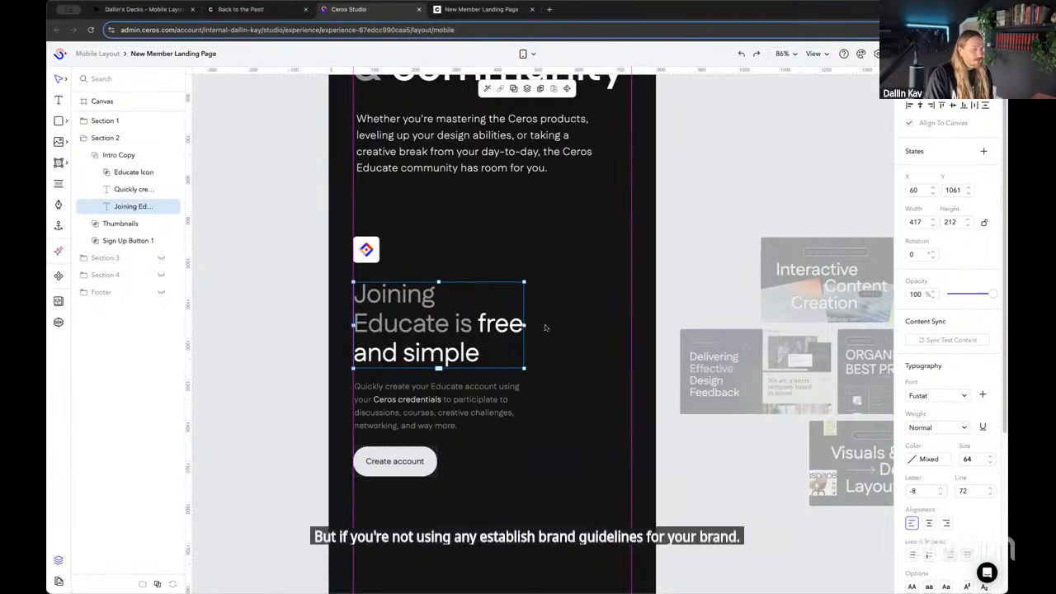
click(968, 459)
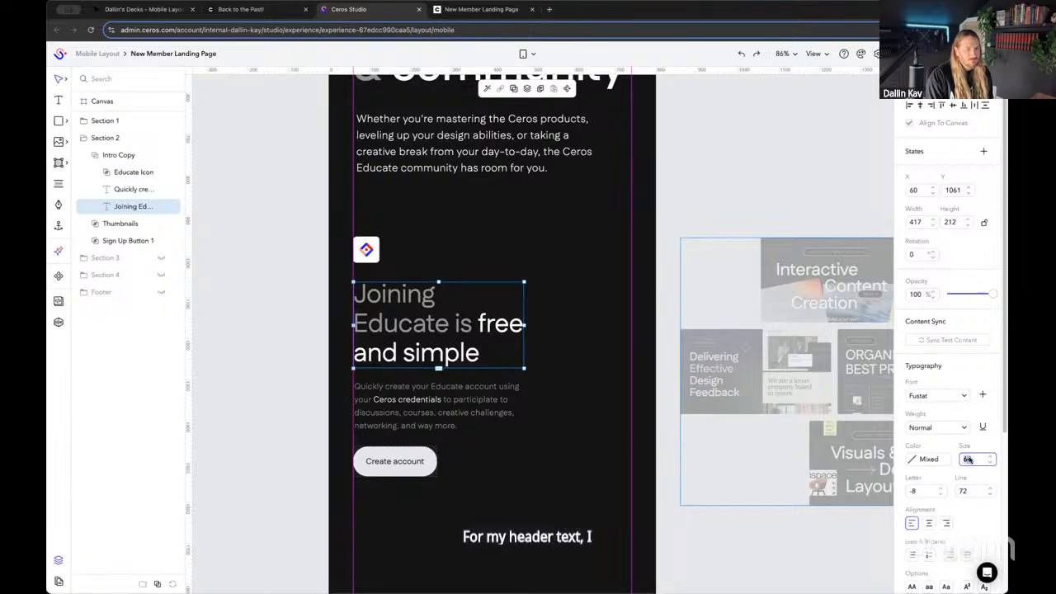
text(7)
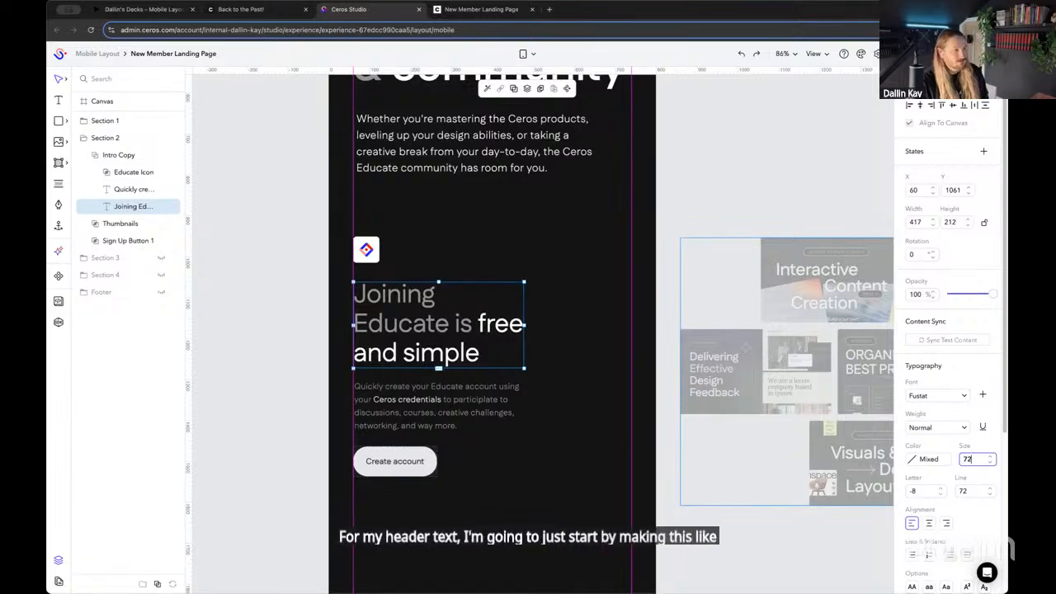
text(2)
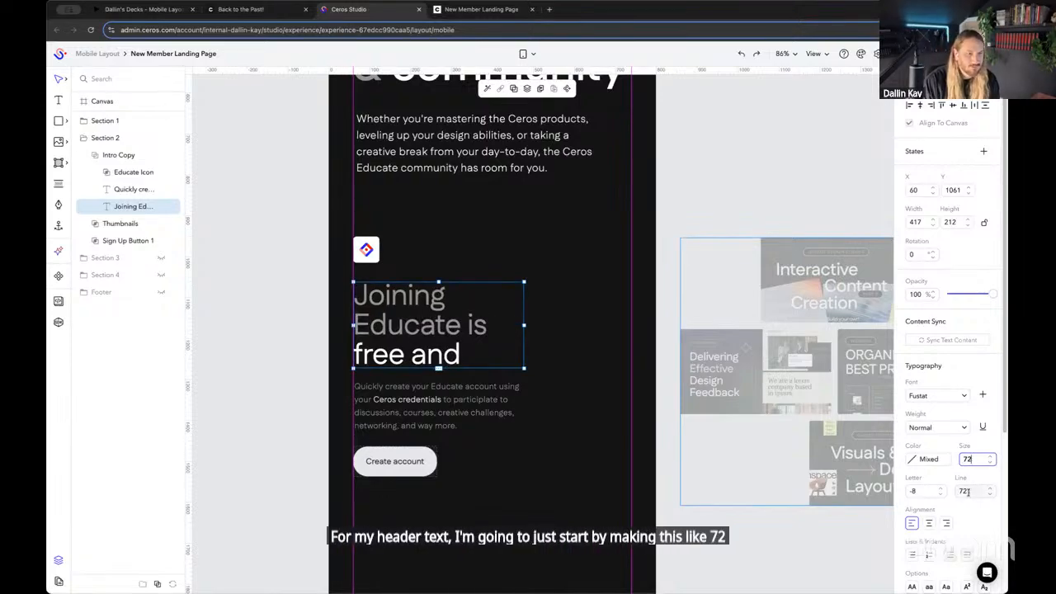
click(967, 491)
text(80)
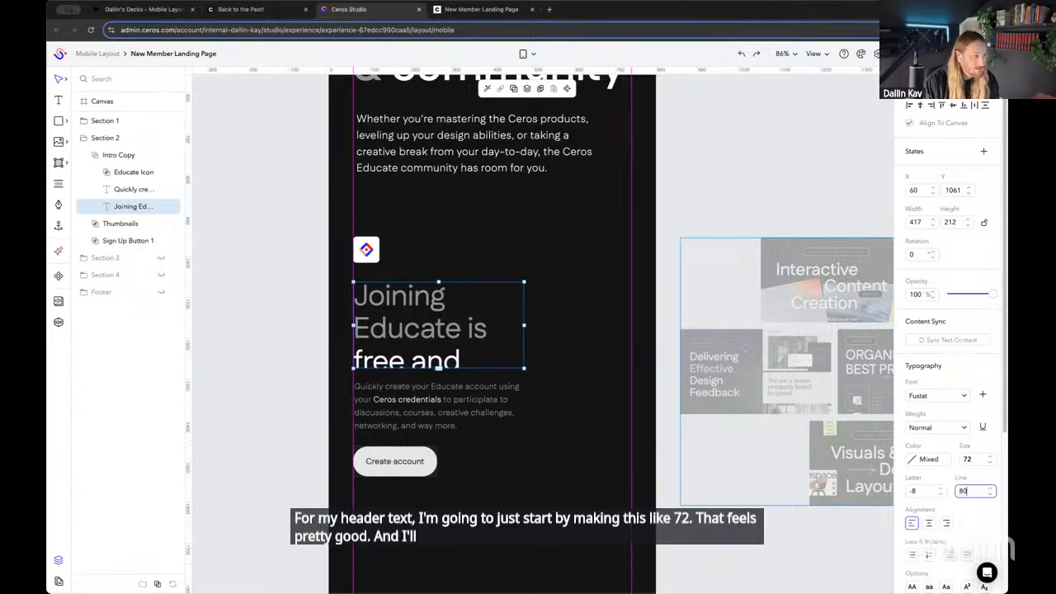
drag(528, 327, 594, 325)
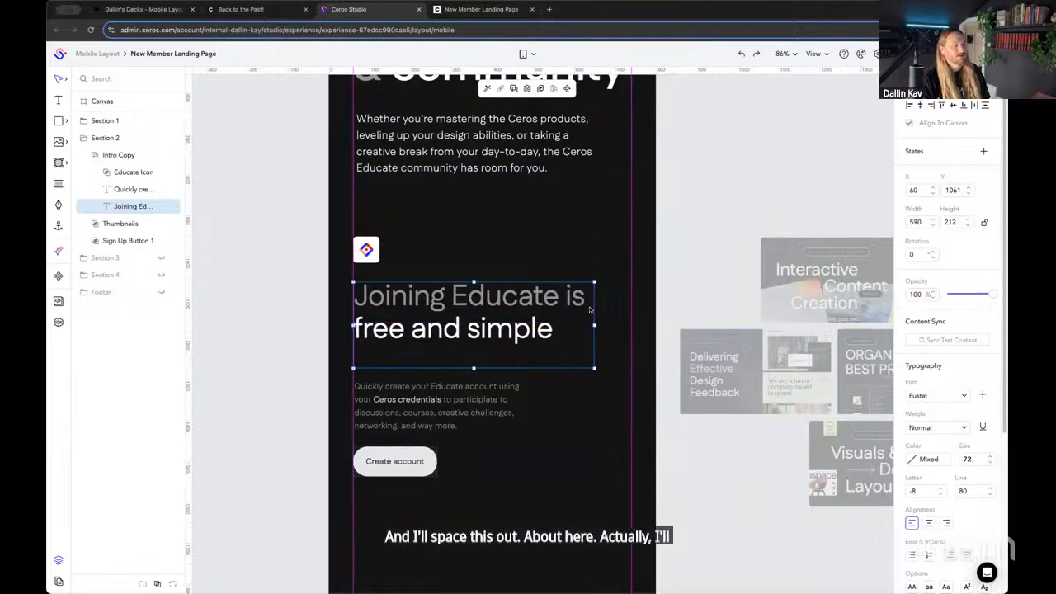
drag(483, 372, 490, 357)
Set the "Quickly create your Educate account" text to size 26 and line height 40, and enlarge its box to about 562 by 154 px
click(464, 409)
click(469, 410)
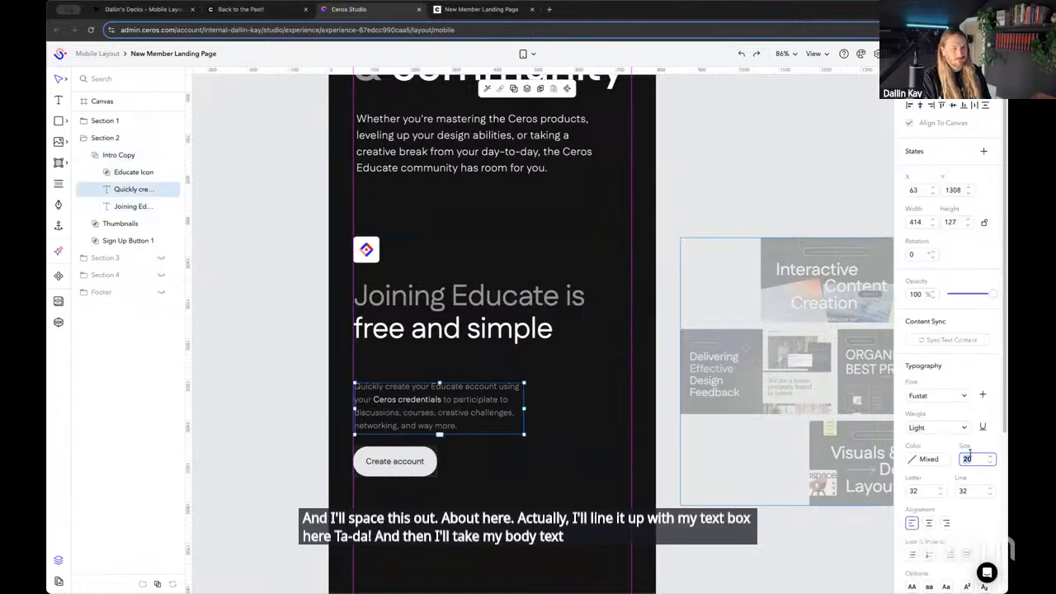
double_click(963, 491)
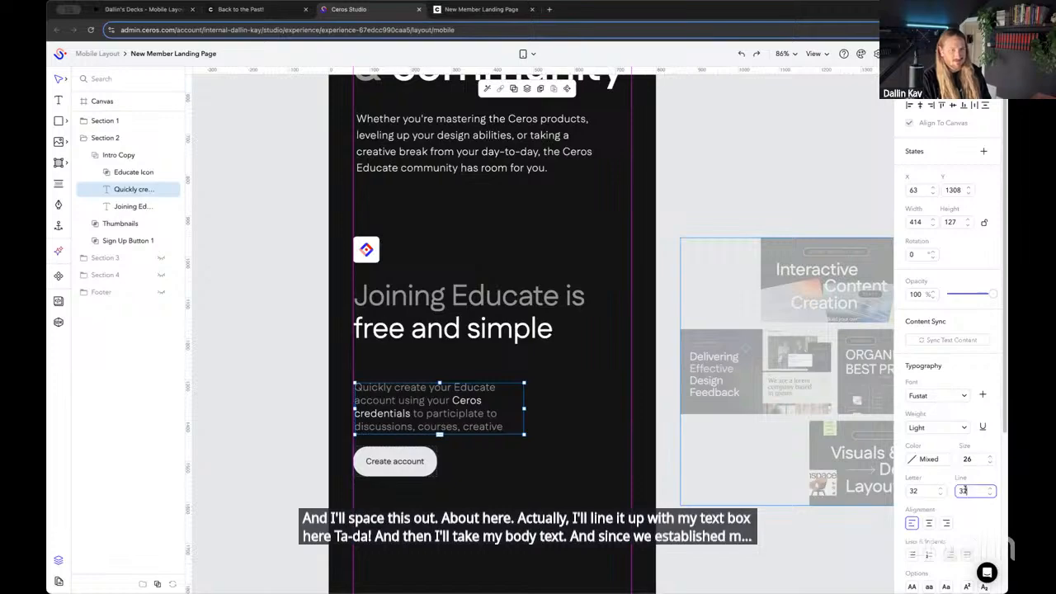
text(40)
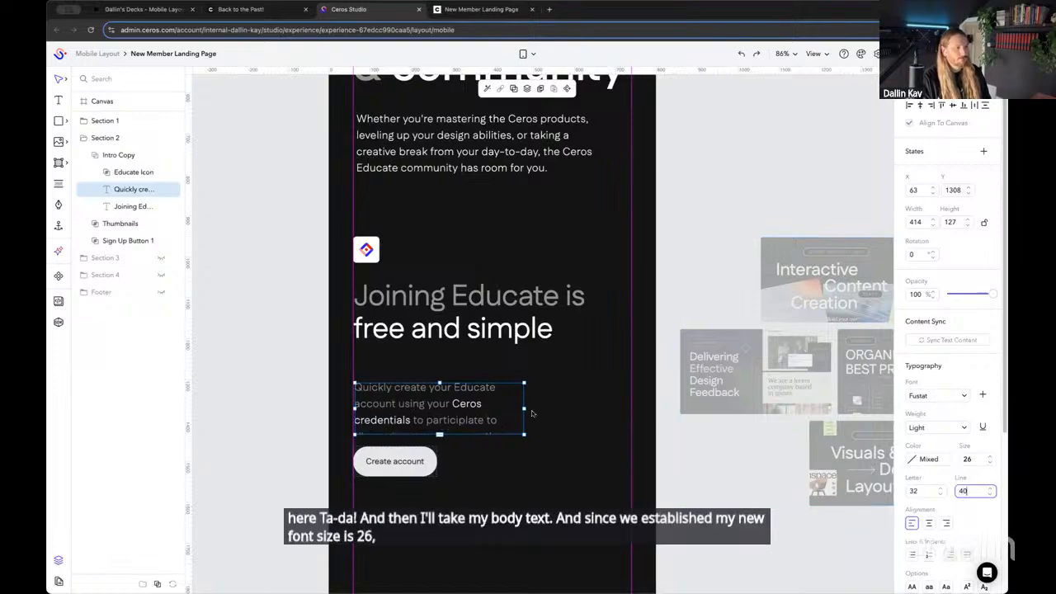
drag(524, 408, 584, 409)
drag(470, 383, 470, 372)
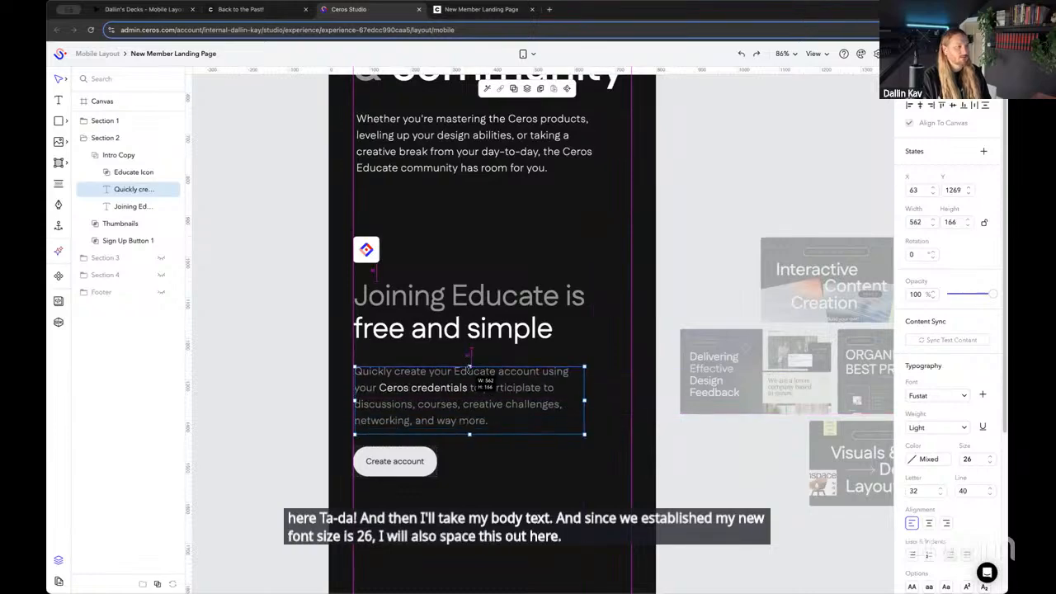
Nudge the body text down to Y 1283 and place the Create account button just beneath it at Y 1468
scroll(292, 409, down, 2)
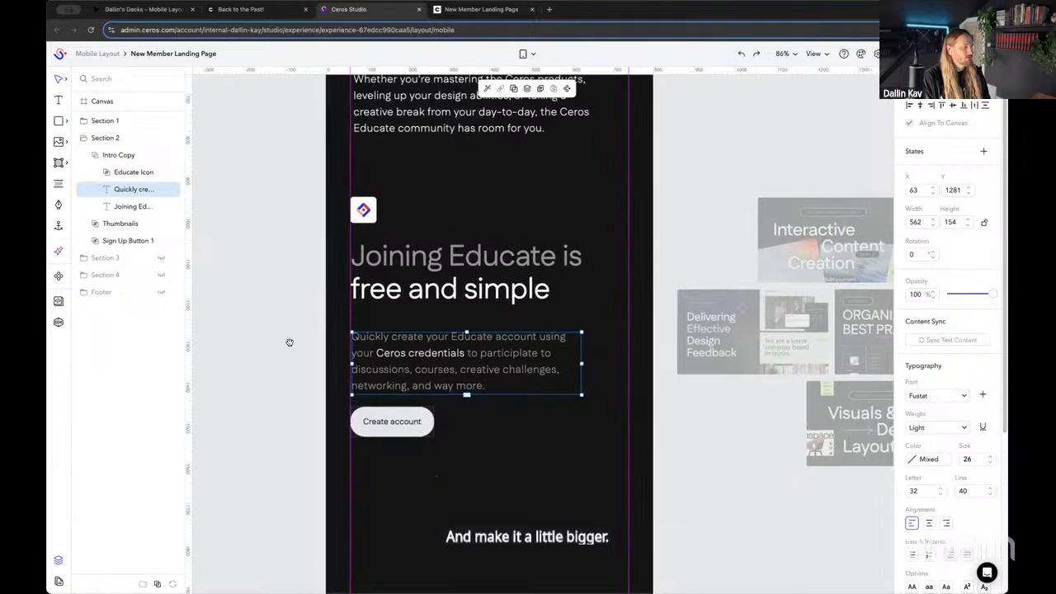
scroll(367, 350, up, 3)
drag(399, 398, 399, 455)
click(422, 324)
click(422, 323)
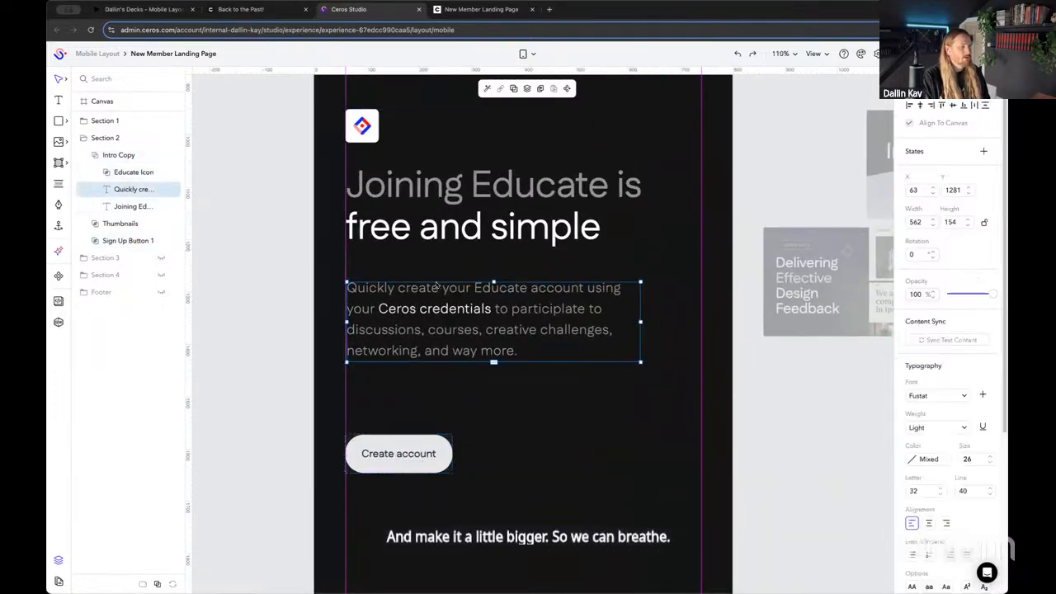
key(Down)
key(Down)
key(Down)
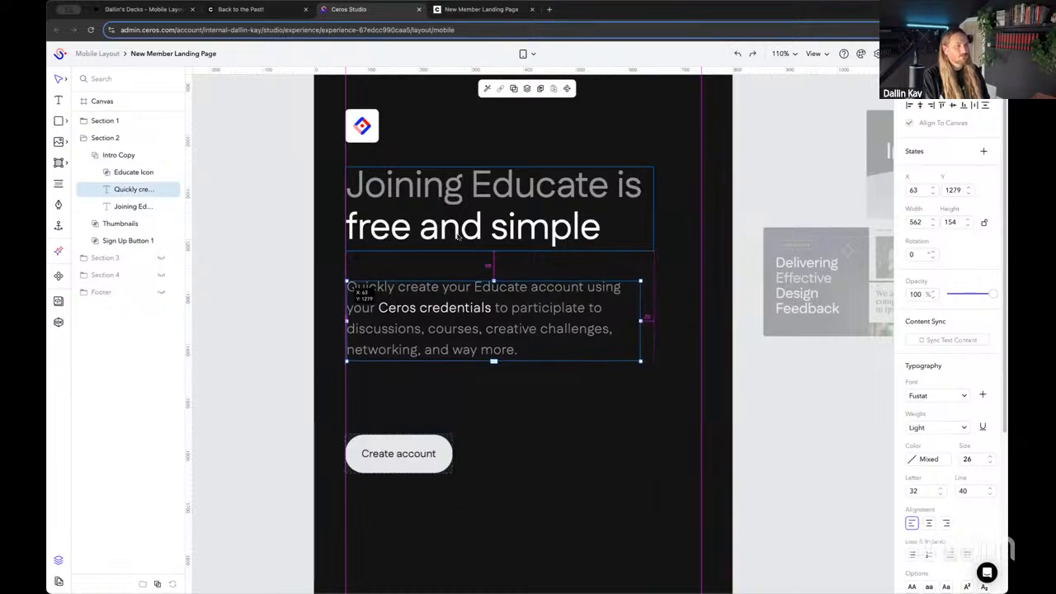
click(297, 349)
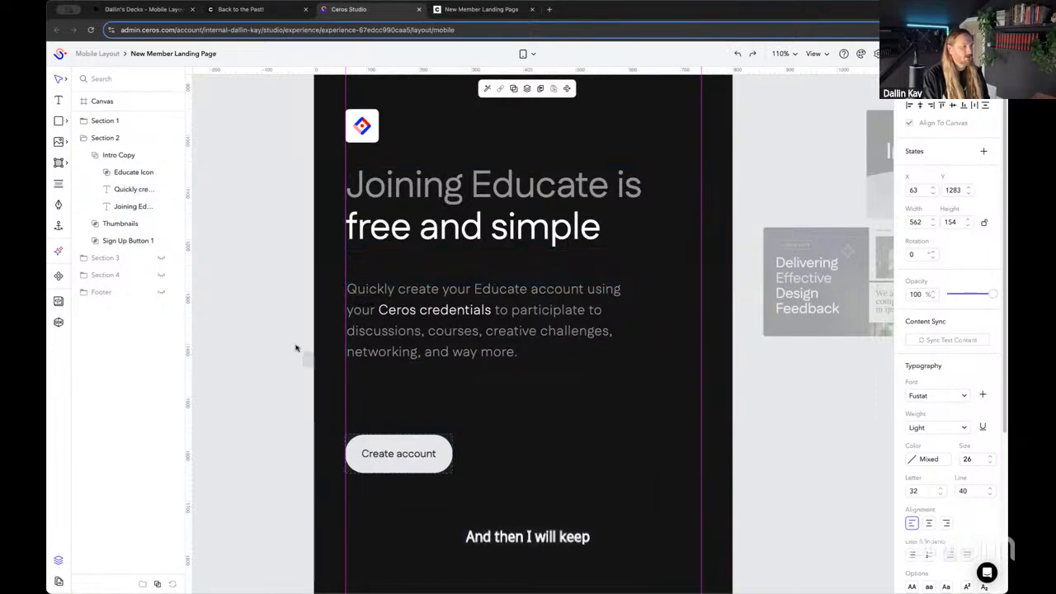
drag(398, 454, 398, 401)
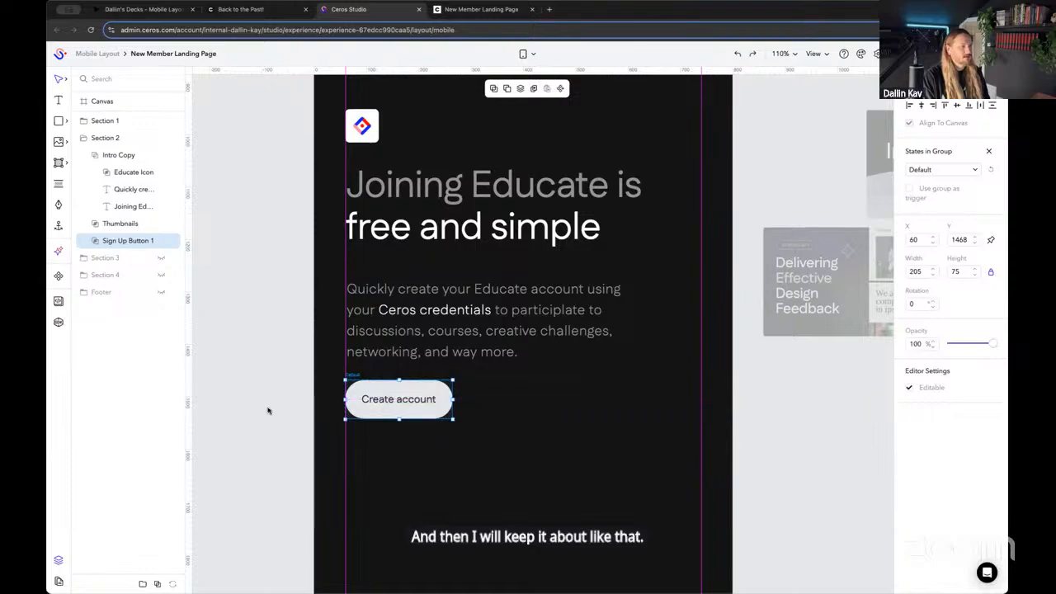
click(297, 398)
Preview the mobile layout and examine the spacing and styling of the header and Educate sign-up section
scroll(296, 398, down, 3)
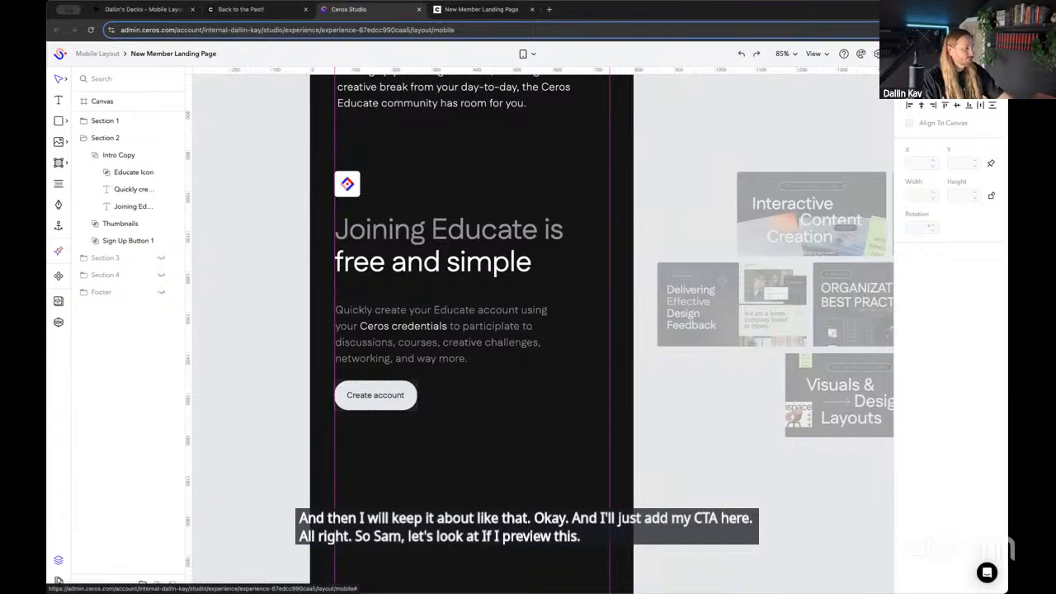
click(919, 53)
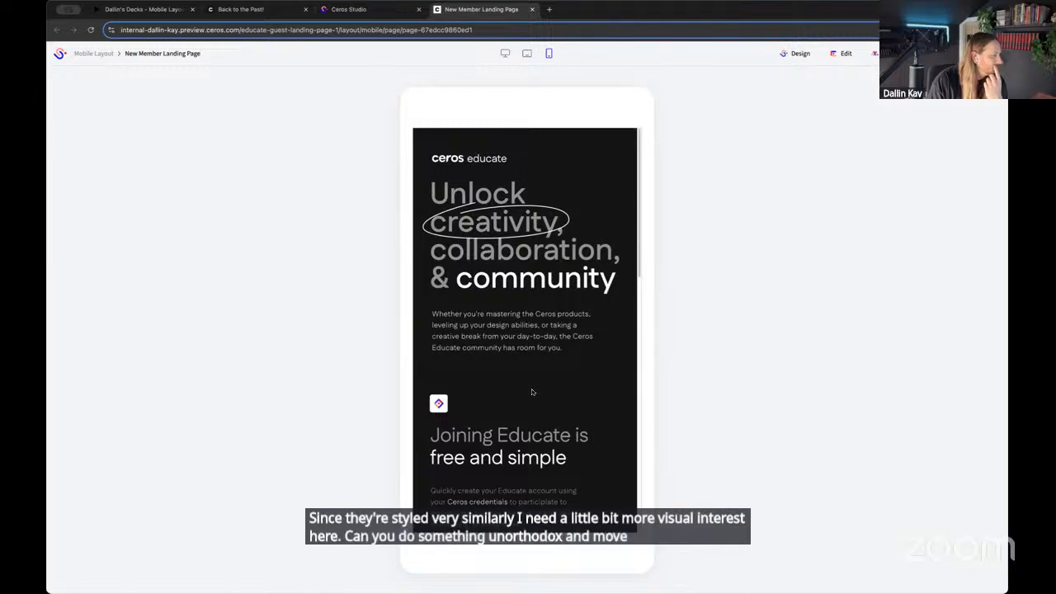
scroll(448, 406, down, 2)
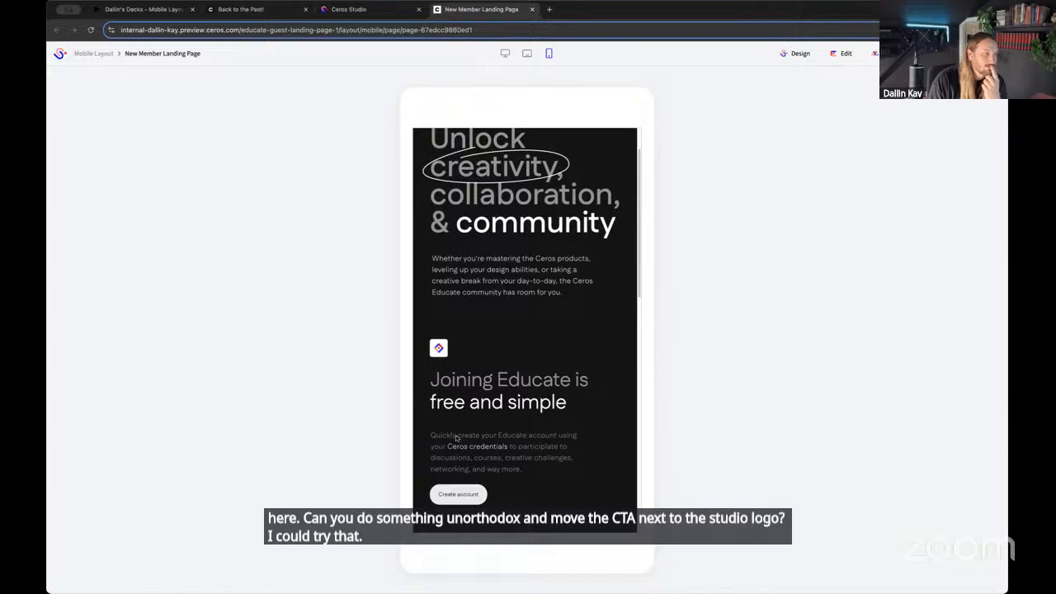
scroll(471, 488, down, 2)
scroll(471, 486, up, 4)
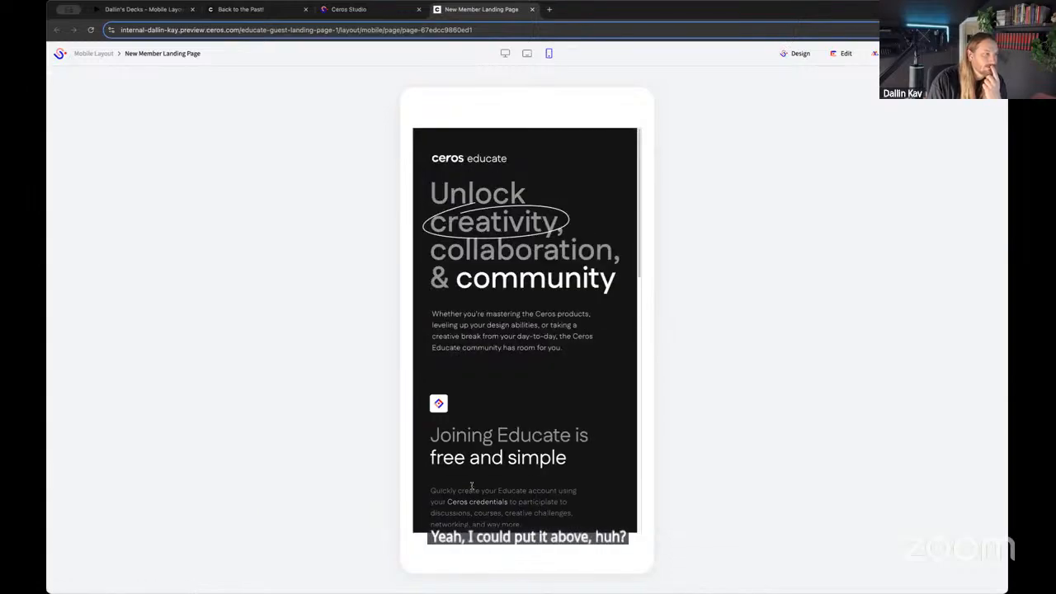
scroll(472, 488, down, 1)
scroll(445, 288, up, 1)
Return to the Studio editor and move the Intro Copy group and Create account button far down the canvas to make room for the thumbnails
click(350, 10)
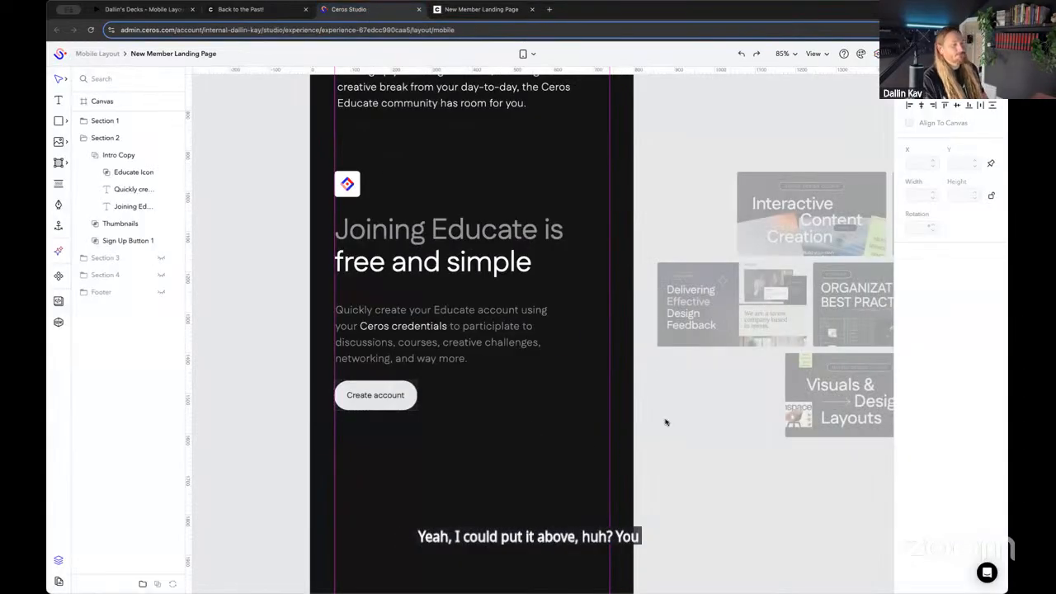
scroll(691, 515, down, 5)
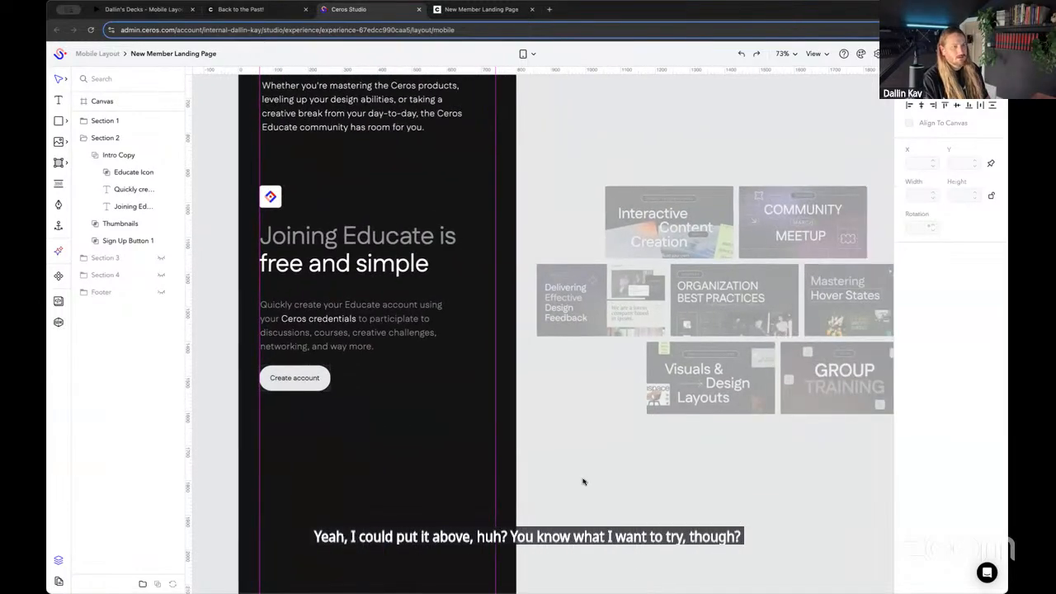
click(446, 432)
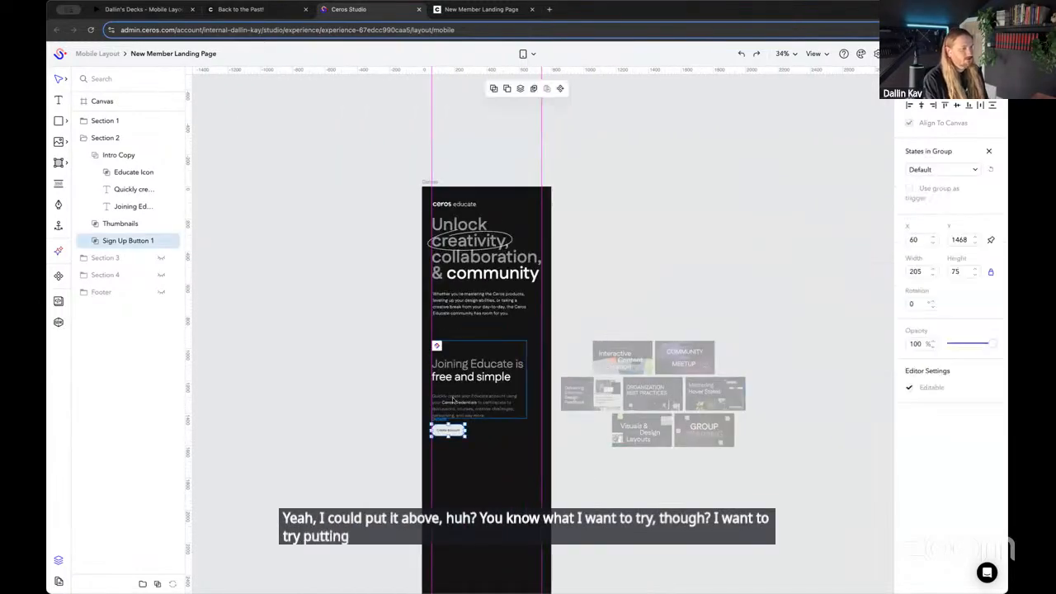
shift+click(446, 387)
drag(446, 387, 446, 530)
key(shift+Down)
key(shift+Down)
key(shift+Down)
key(shift+Down)
key(shift+Down)
key(shift+Down)
key(shift+Down)
key(shift+Down)
key(shift+Down)
key(shift+Down)
key(shift+Down)
key(shift+Down)
key(shift+Down)
key(shift+Down)
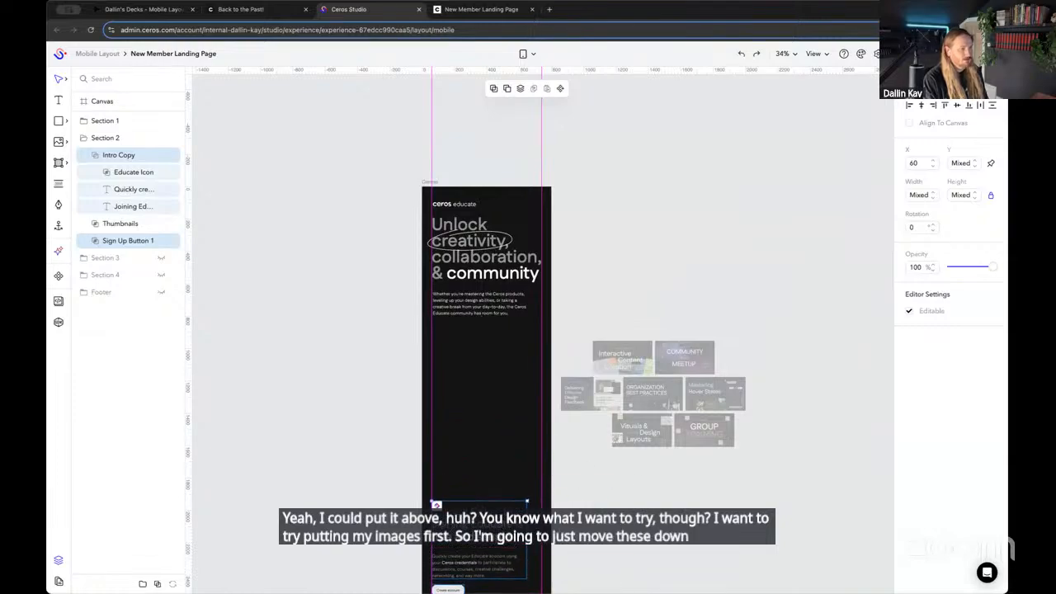
Move the Thumbnails group onto the canvas at X 170, Y 985 and ungroup it into individual images
click(623, 476)
drag(693, 442, 592, 439)
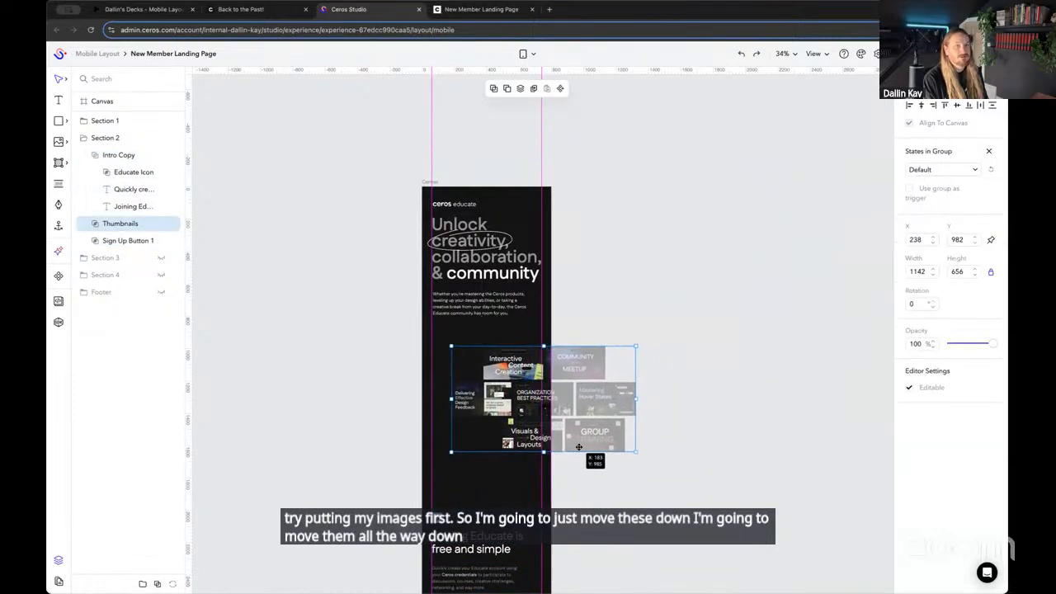
scroll(551, 460, up, 5)
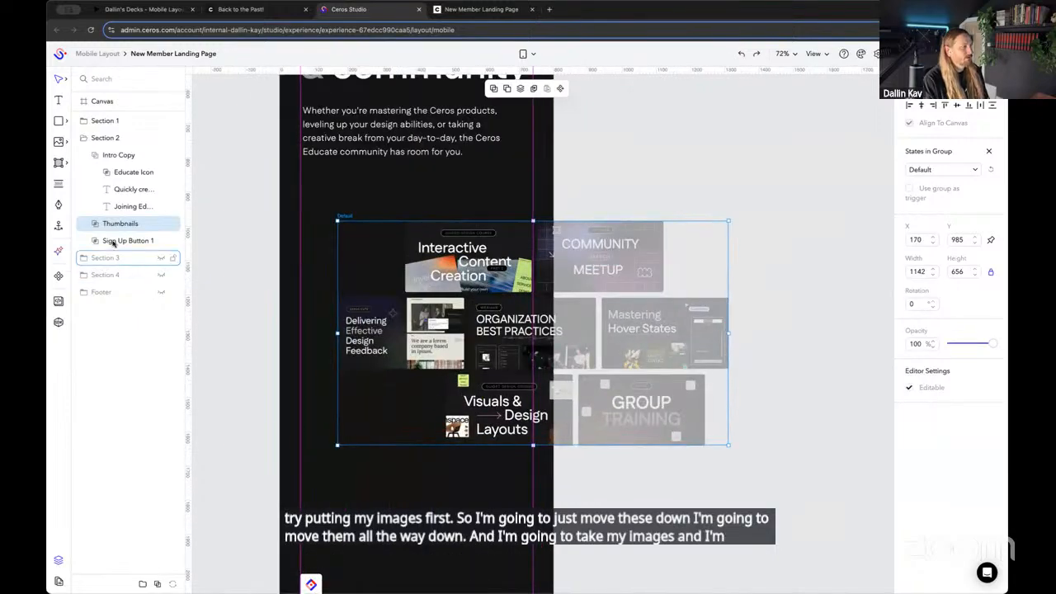
right_click(131, 223)
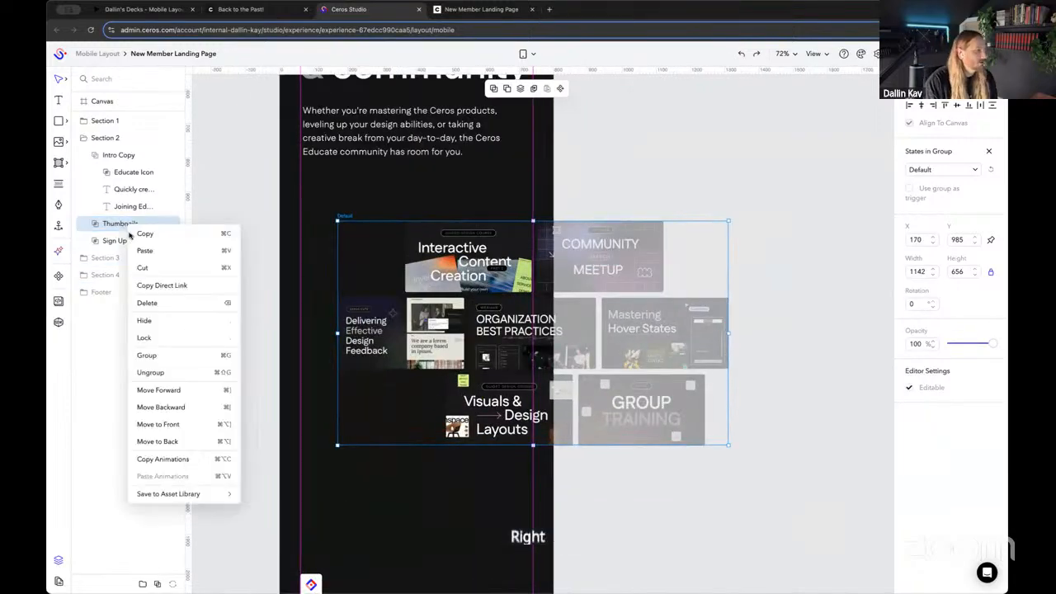
click(150, 373)
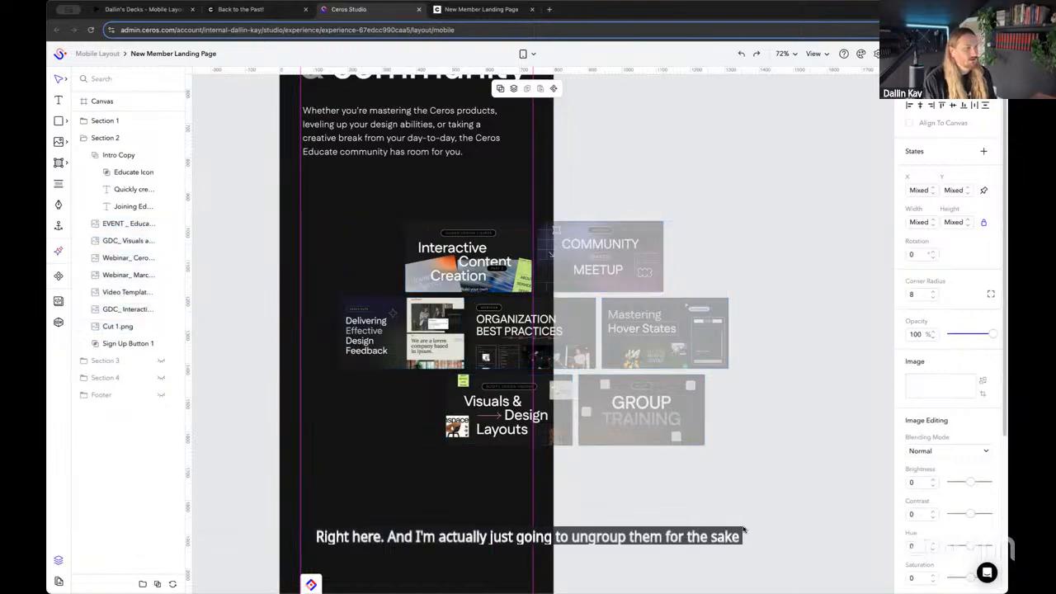
click(680, 516)
Enlarge all seven thumbnails together to about 460 px wide each and shift them left so the rows spread across the canvas
scroll(649, 509, up, 1)
scroll(650, 510, left, 2)
scroll(652, 434, down, 1)
scroll(652, 435, right, 1)
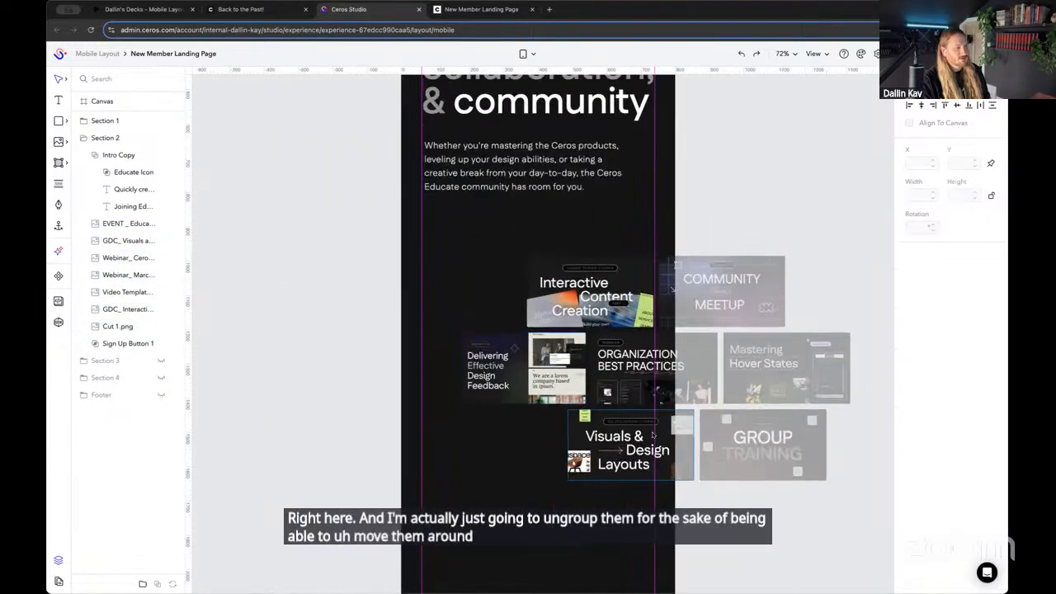
scroll(652, 435, down, 2)
scroll(707, 464, up, 1)
drag(723, 498, 332, 286)
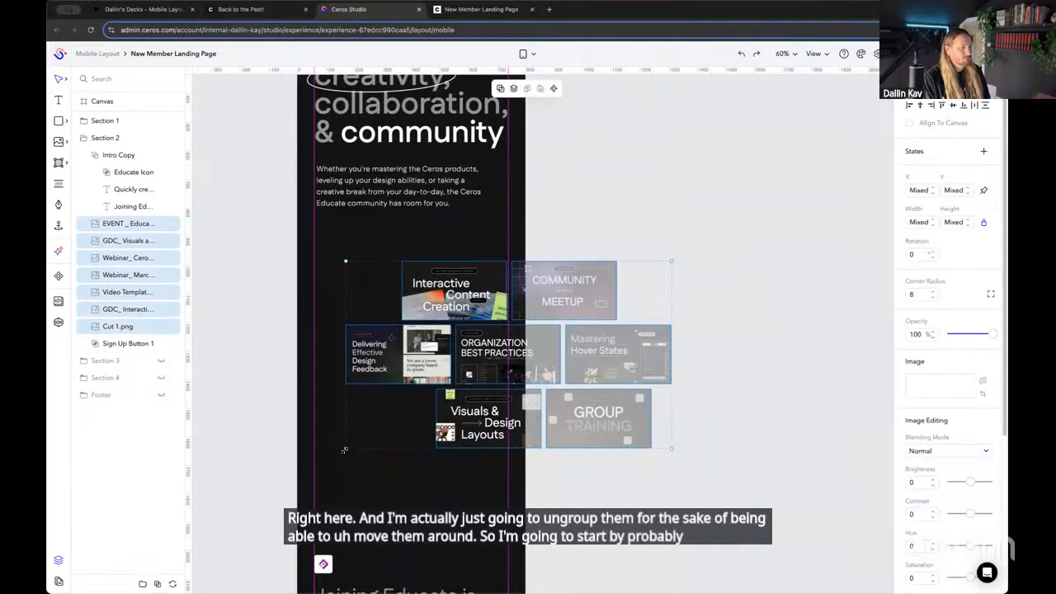
drag(345, 449, 265, 487)
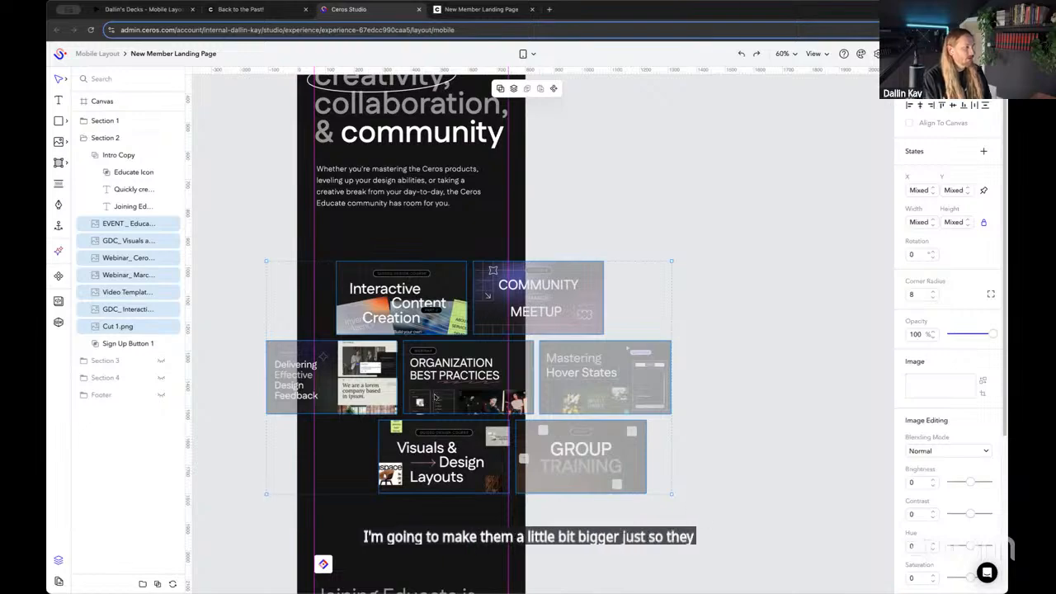
drag(435, 338, 420, 336)
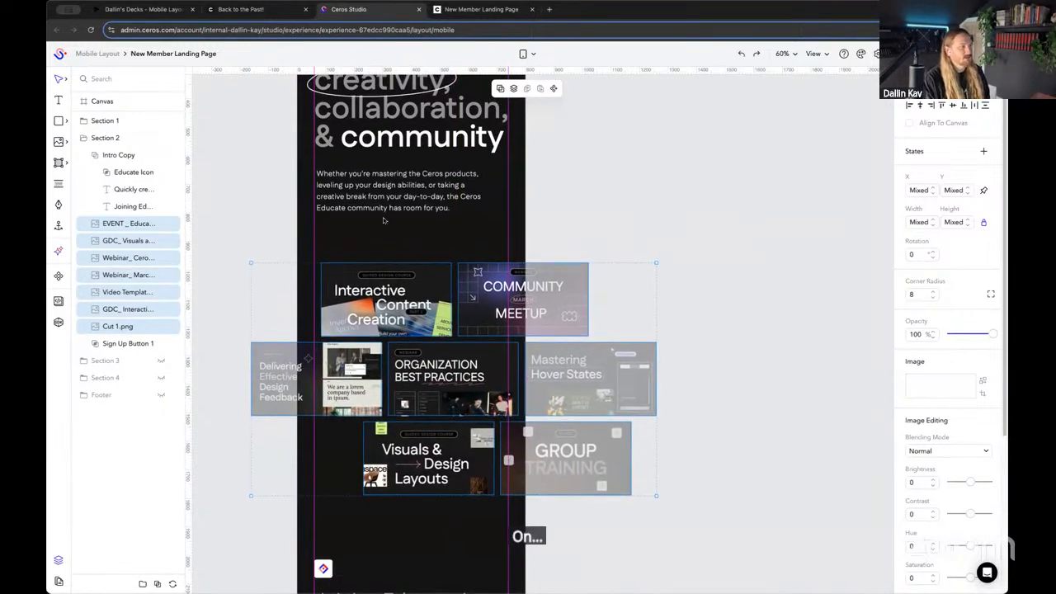
Nudge all the thumbnails up to about 150 px below the intro paragraph
ctrl+scroll(404, 203, up, 5)
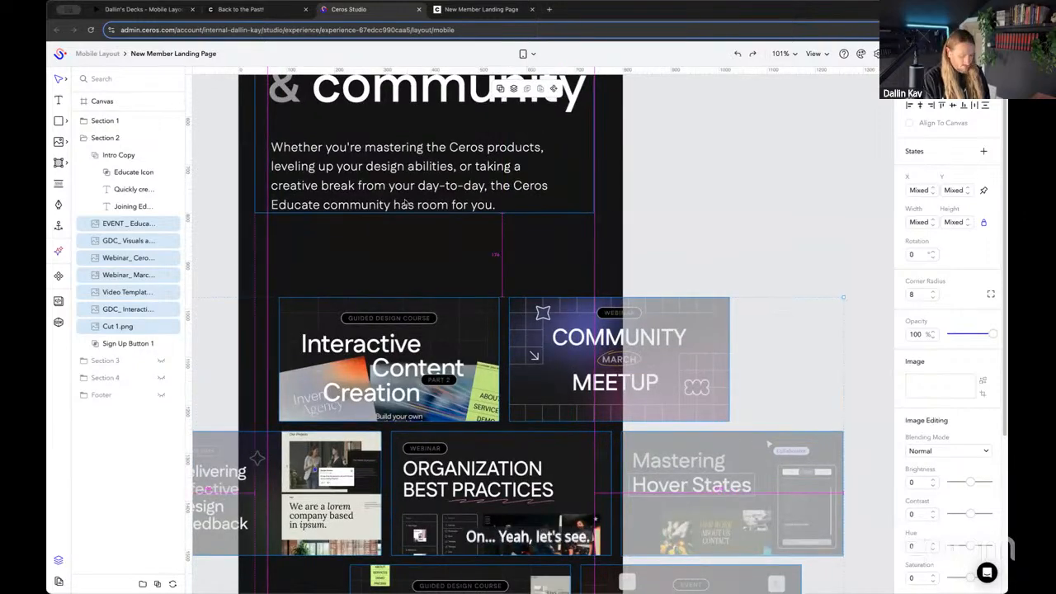
key(Up)
key(Up)
key(Up)
key(Up)
key(Up)
key(Up)
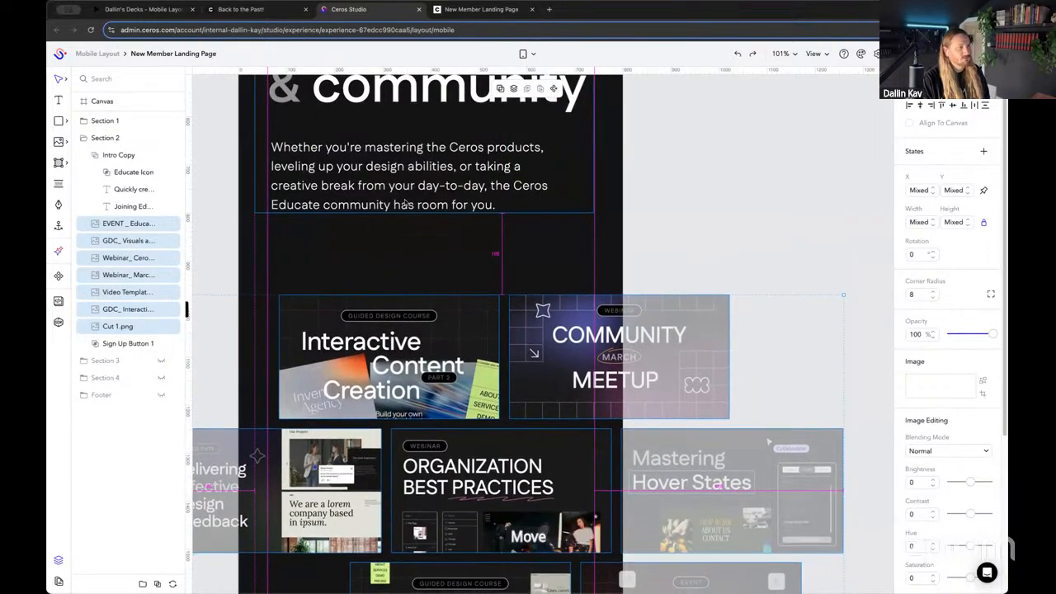
key(Up)
key(Up)
key(Up)
key(Up)
key(Up)
key(Up)
key(Up)
key(Up)
key(Up)
key(Up)
key(Up)
key(Up)
key(Up)
key(Up)
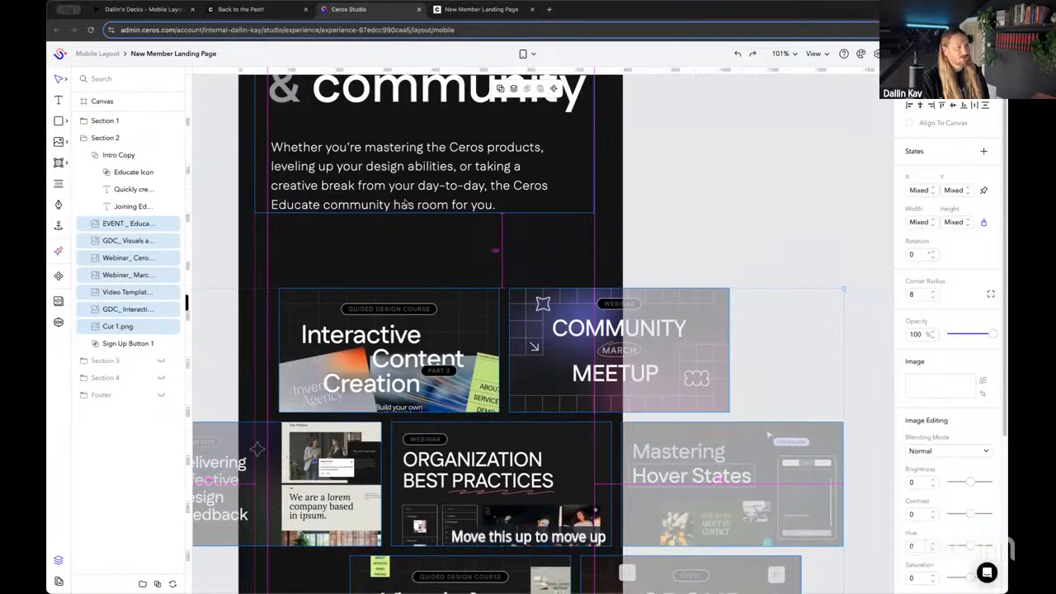
click(808, 174)
Stagger the thumbnails by shifting the middle row right to the left margin guide and offsetting the bottom row slightly further right
scroll(724, 322, down, 5)
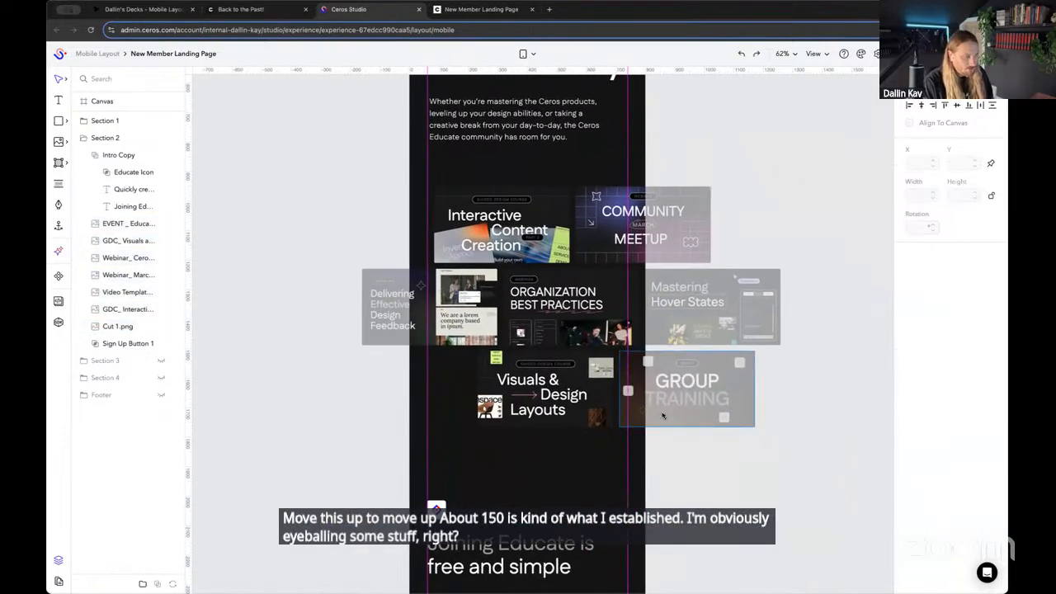
scroll(701, 445, up, 3)
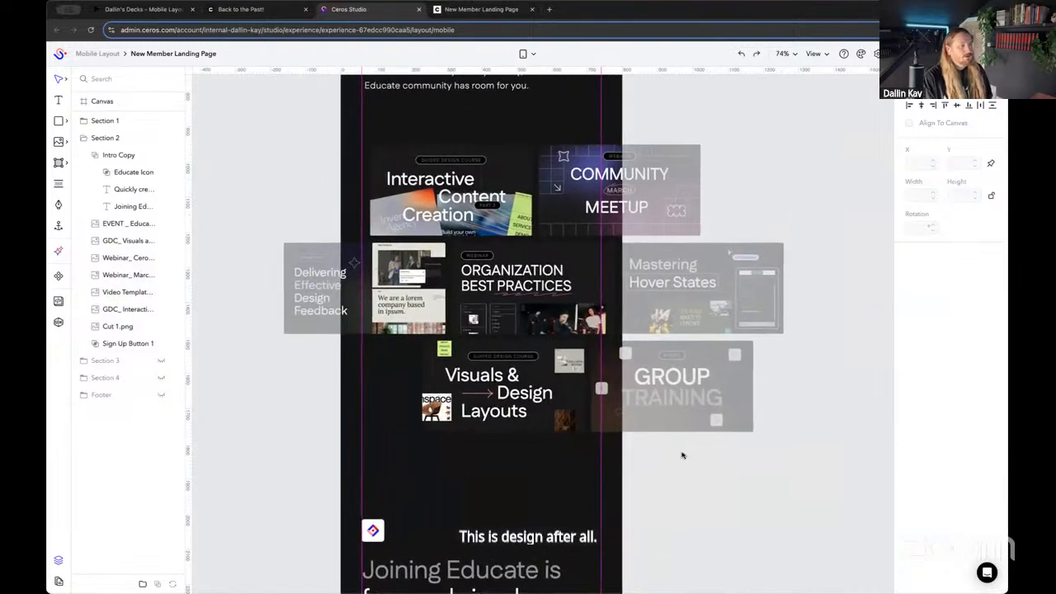
scroll(681, 455, down, 4)
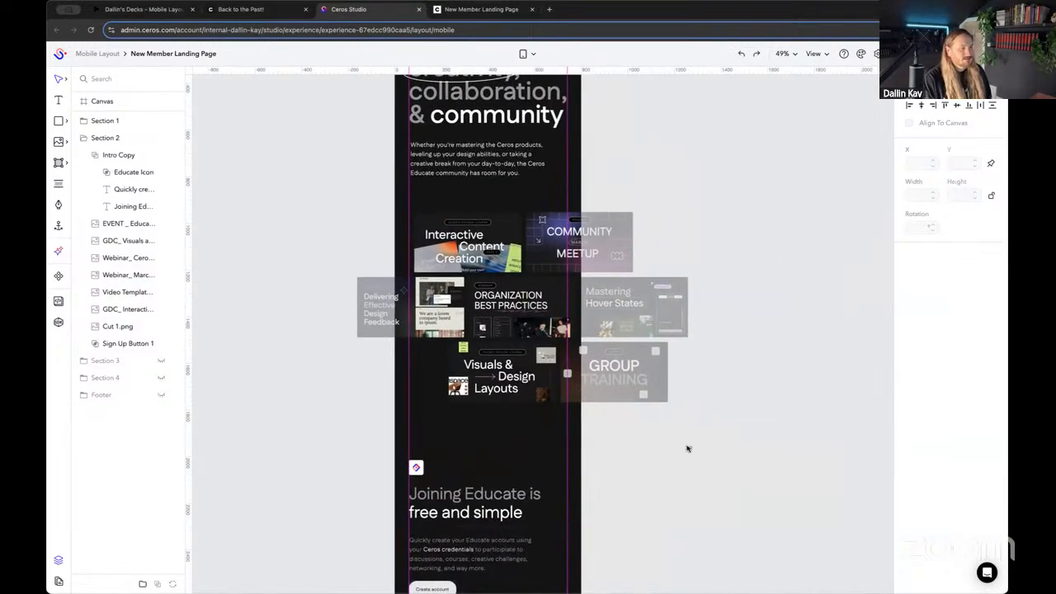
drag(688, 448, 481, 315)
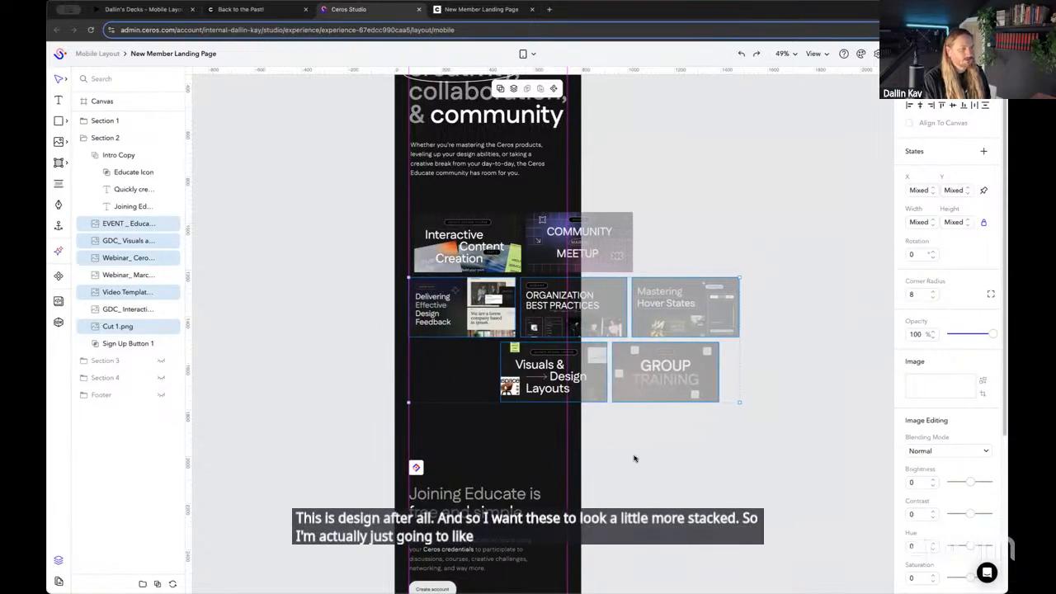
drag(689, 446, 481, 373)
click(635, 430)
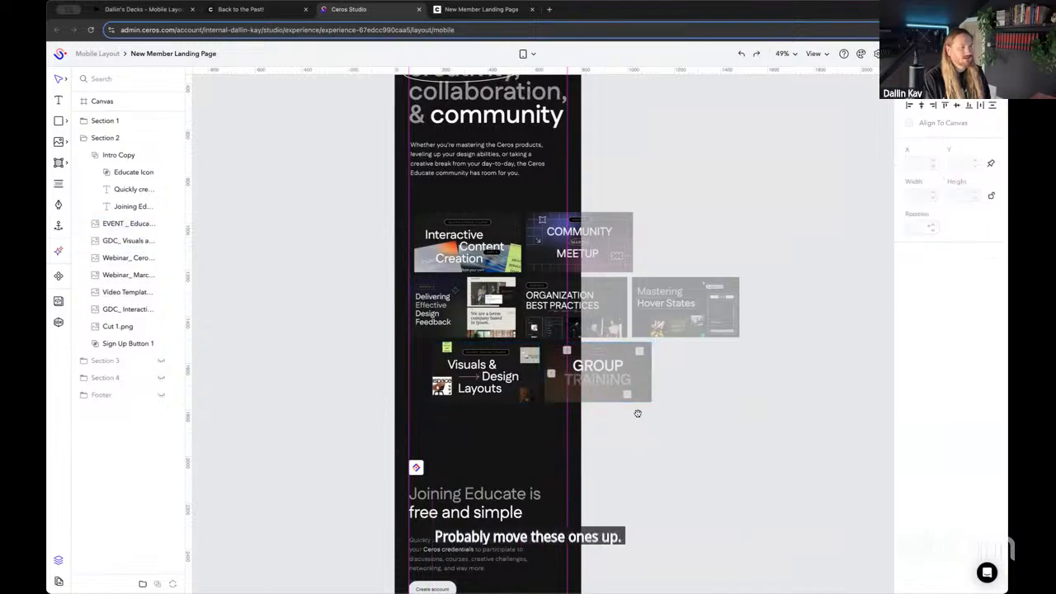
scroll(647, 460, down, 1)
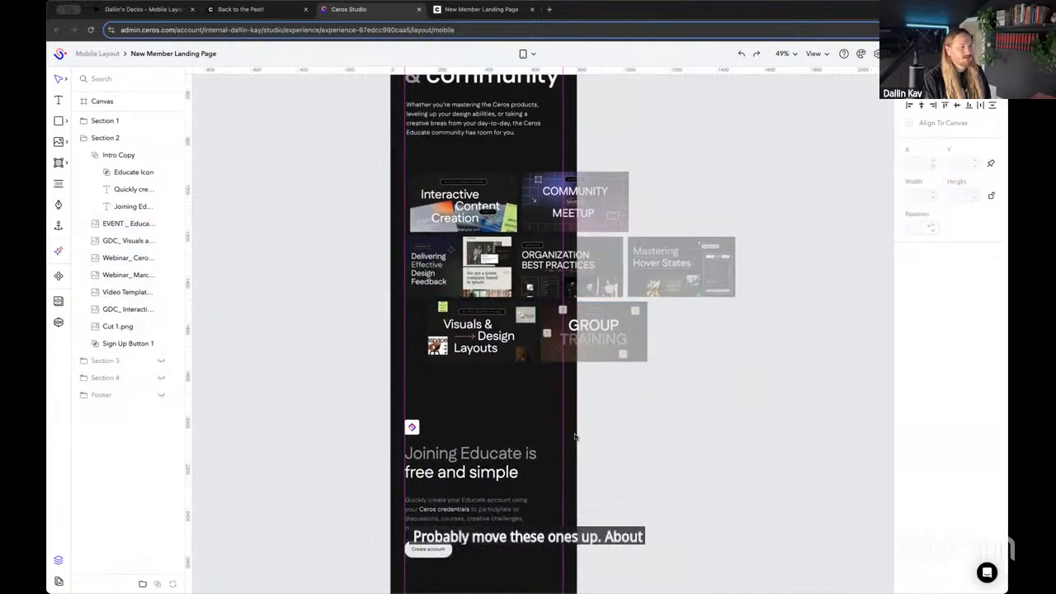
Move the Mastering Hover States thumbnail out of the middle row onto its own fourth row at X 400, Y 1799
click(703, 261)
drag(702, 259, 540, 371)
scroll(540, 371, up, 5)
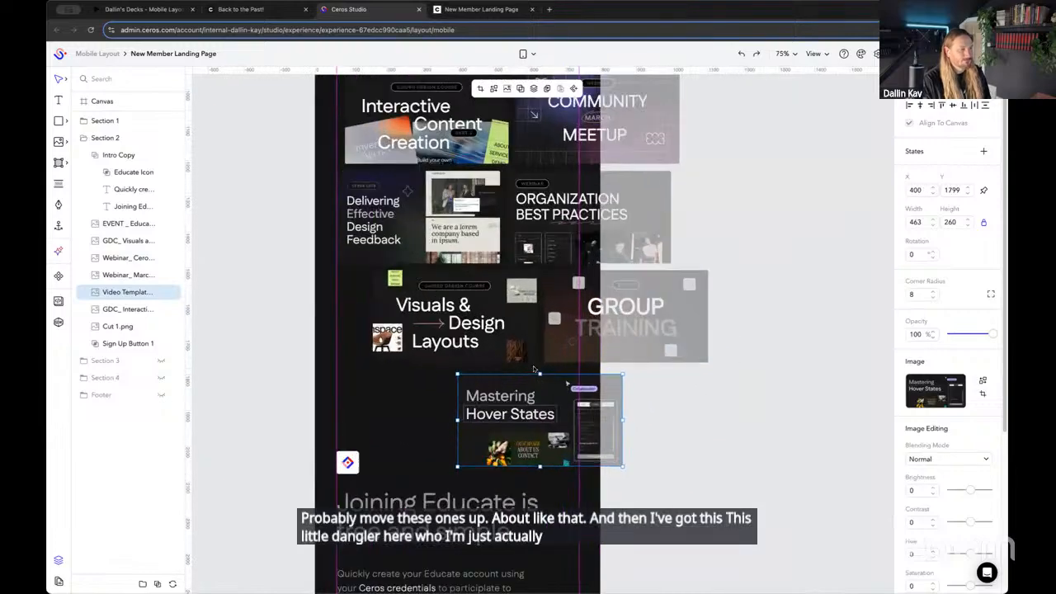
click(569, 268)
click(544, 429)
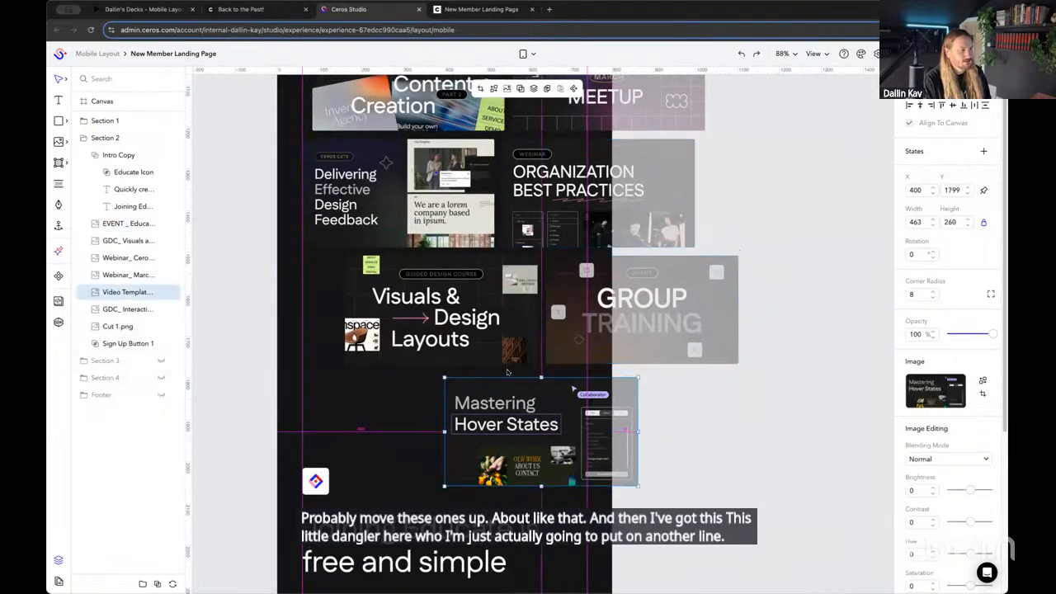
Nudge the Mastering Hover States thumbnail up to Y 1786, closer beneath the Visuals & Design Layouts row
scroll(508, 311, up, 2)
key(Up)
key(Up)
key(Up)
key(Up)
key(Up)
key(Up)
key(Up)
key(Up)
key(Up)
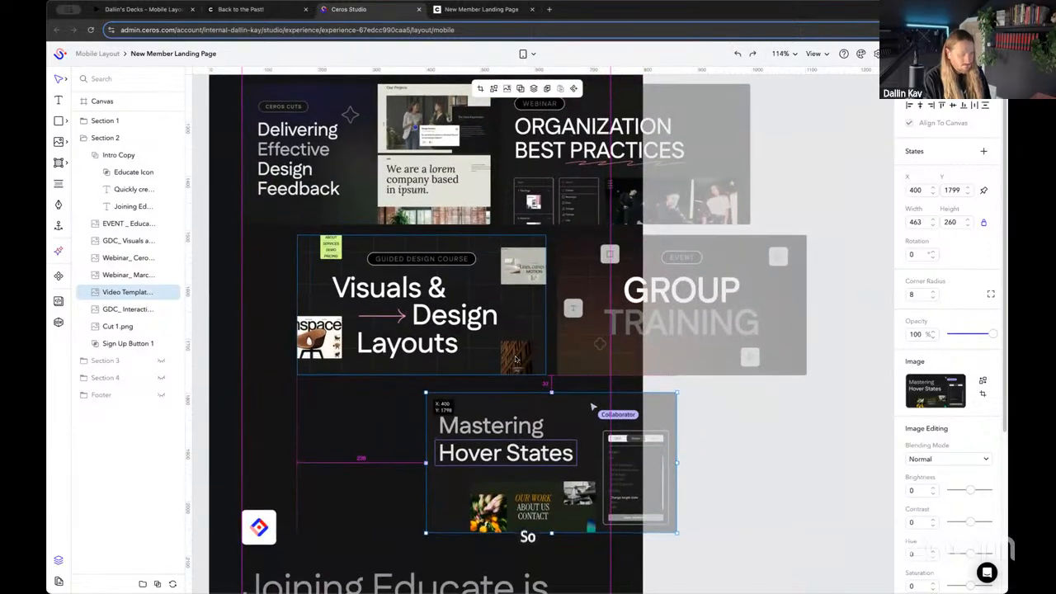
key(Up)
key(Up)
key(Up)
key(Up)
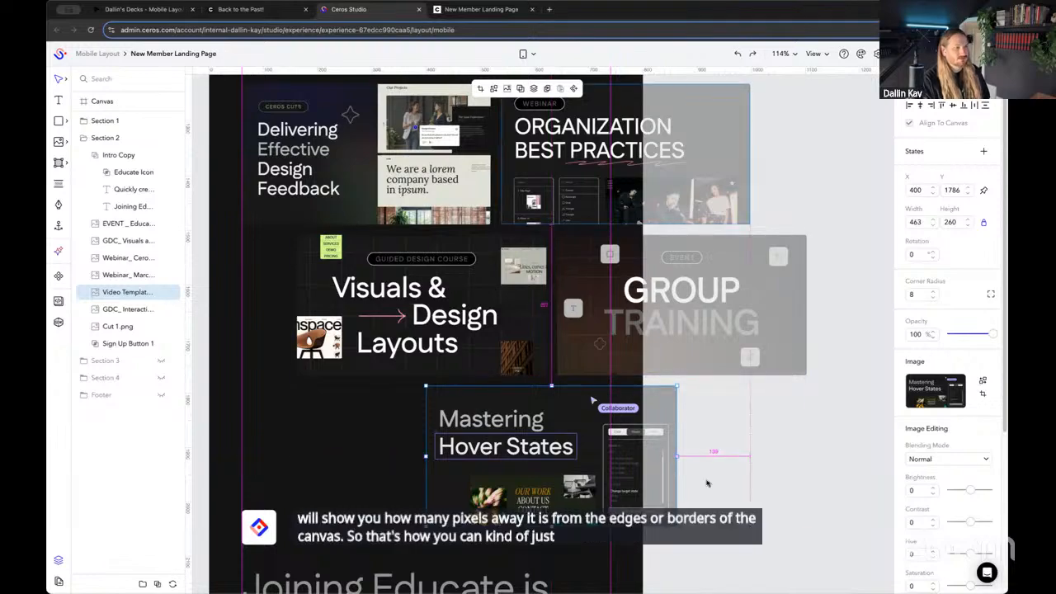
Pull the Mastering Hover States thumbnail left to X 377 and shift the second thumbnail row slightly left past the margin guide
click(798, 482)
scroll(771, 445, down, 3)
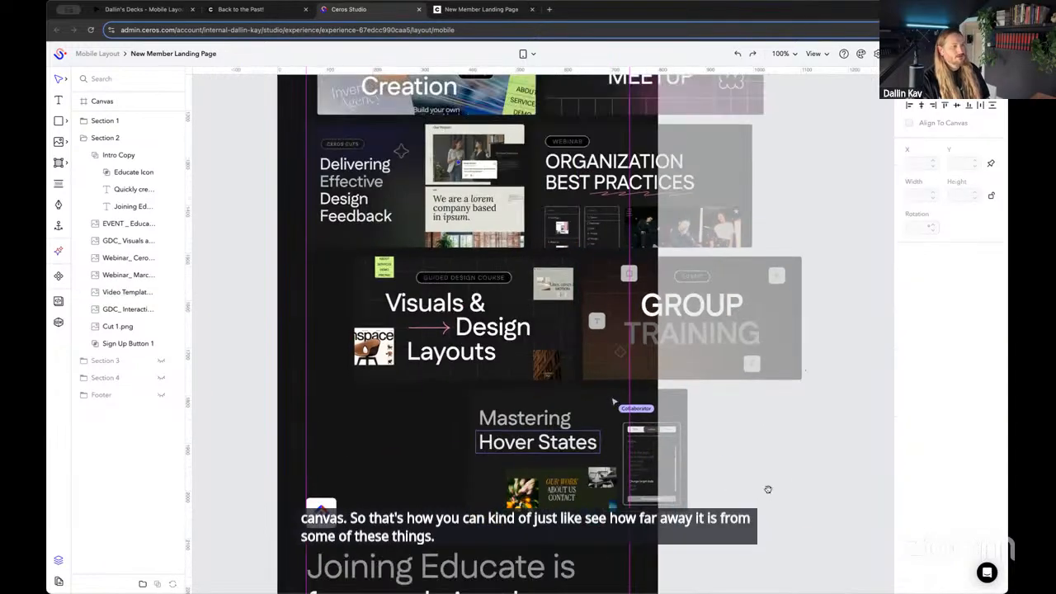
mouse_move(532, 402)
mouse_down()
mouse_move(506, 400)
mouse_move(516, 398)
mouse_up()
scroll(718, 425, up, 5)
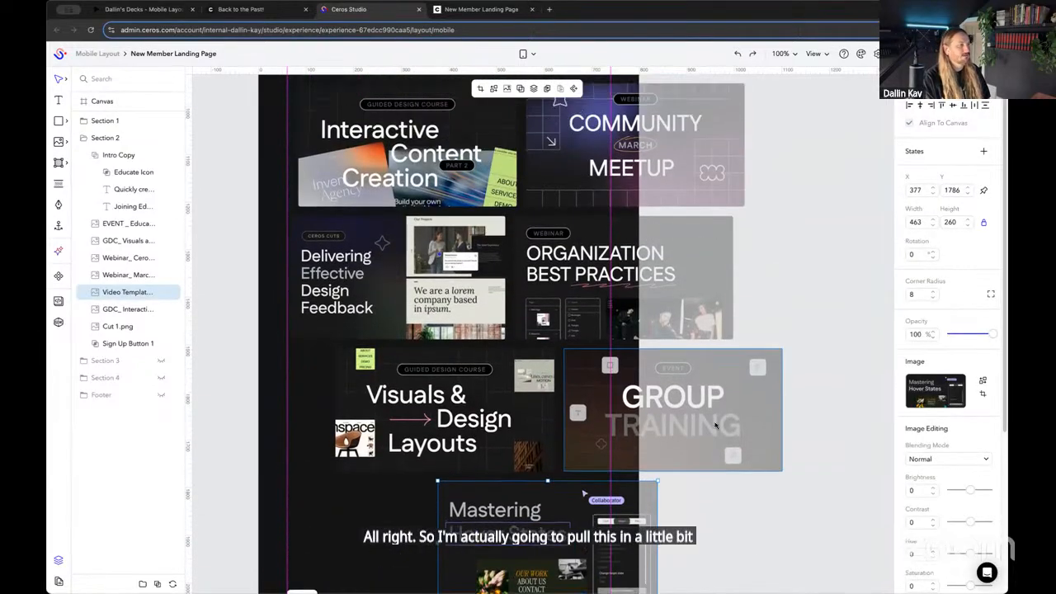
drag(812, 302, 450, 272)
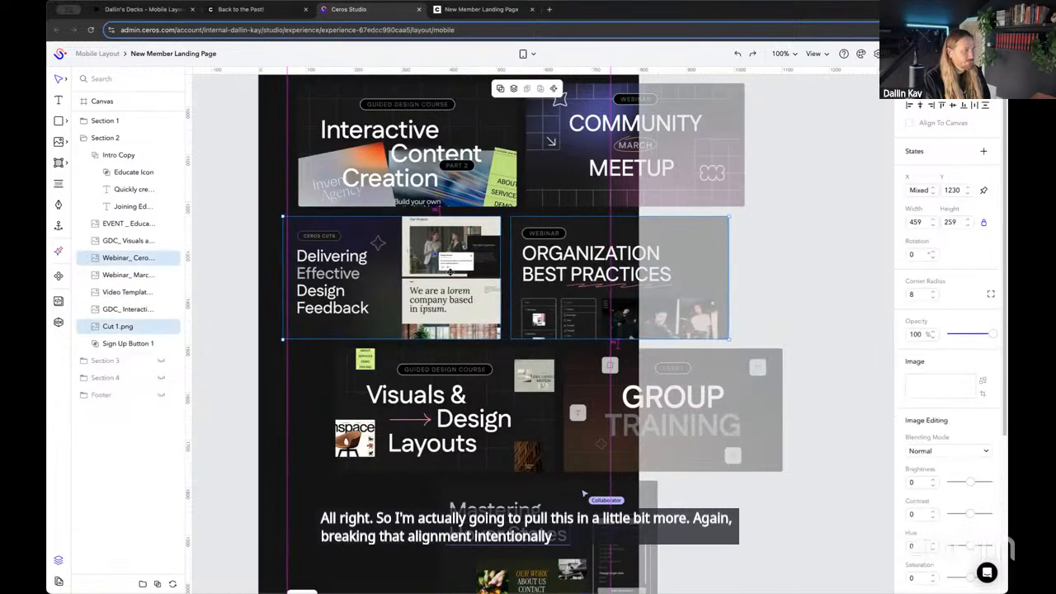
click(778, 291)
Move the Intro Copy group and Create account button down together to X 60, about Y 2196, below the thumbnails
scroll(779, 293, down, 4)
scroll(815, 447, down, 2)
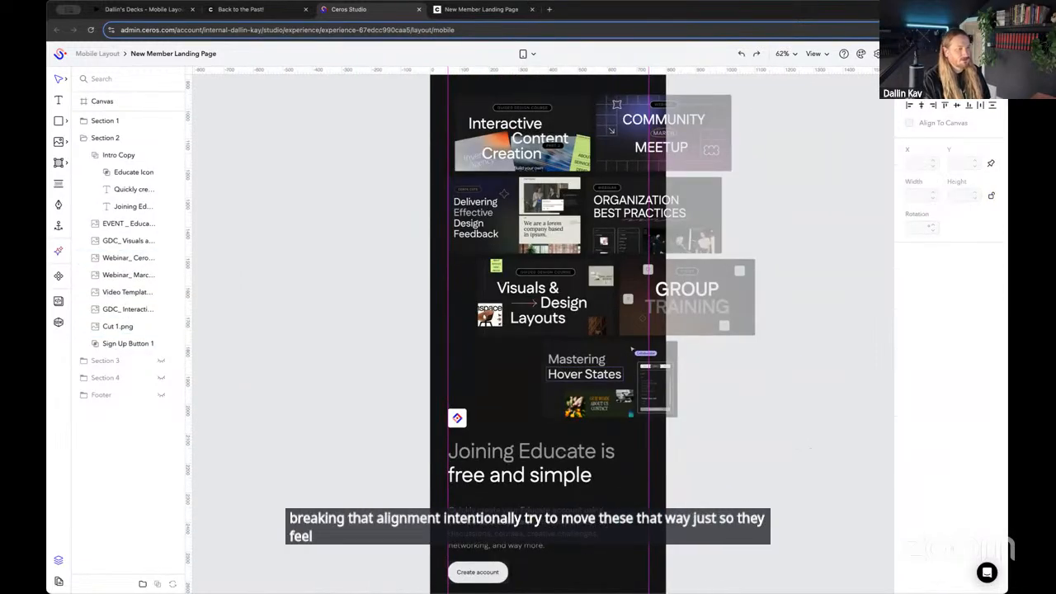
scroll(750, 372, down, 3)
drag(466, 269, 465, 322)
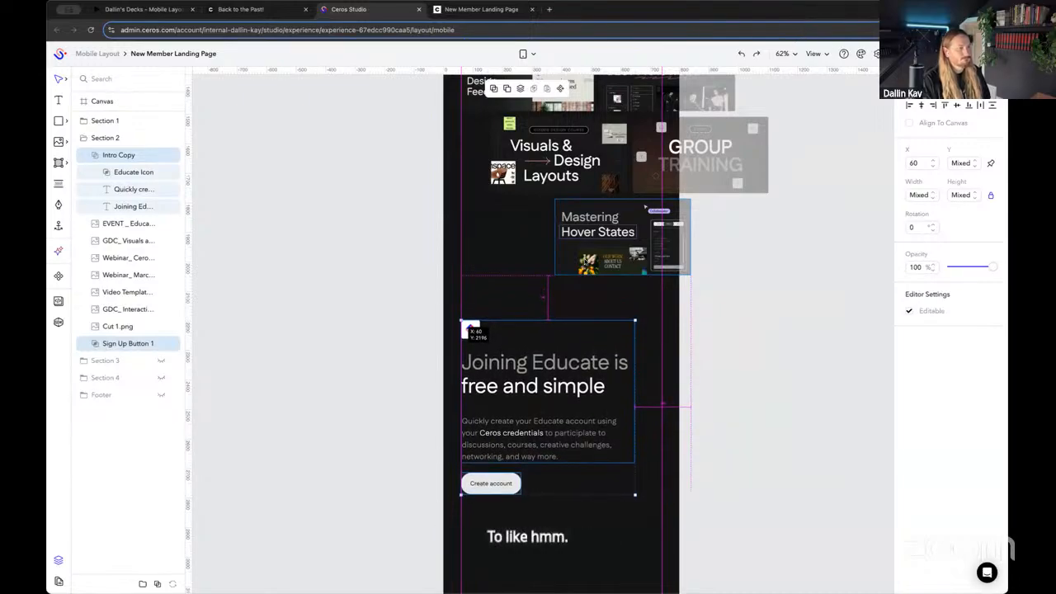
click(351, 297)
Review the mobile canvas from the header copy through the staggered thumbnail rows down to the sign-up copy and Create account button
scroll(454, 349, up, 5)
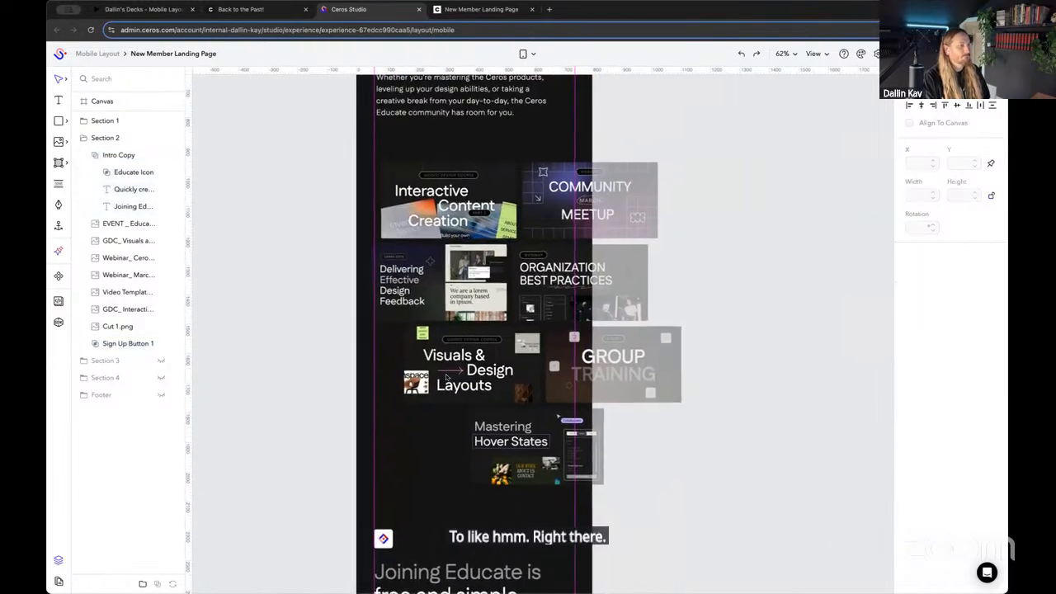
scroll(455, 348, up, 3)
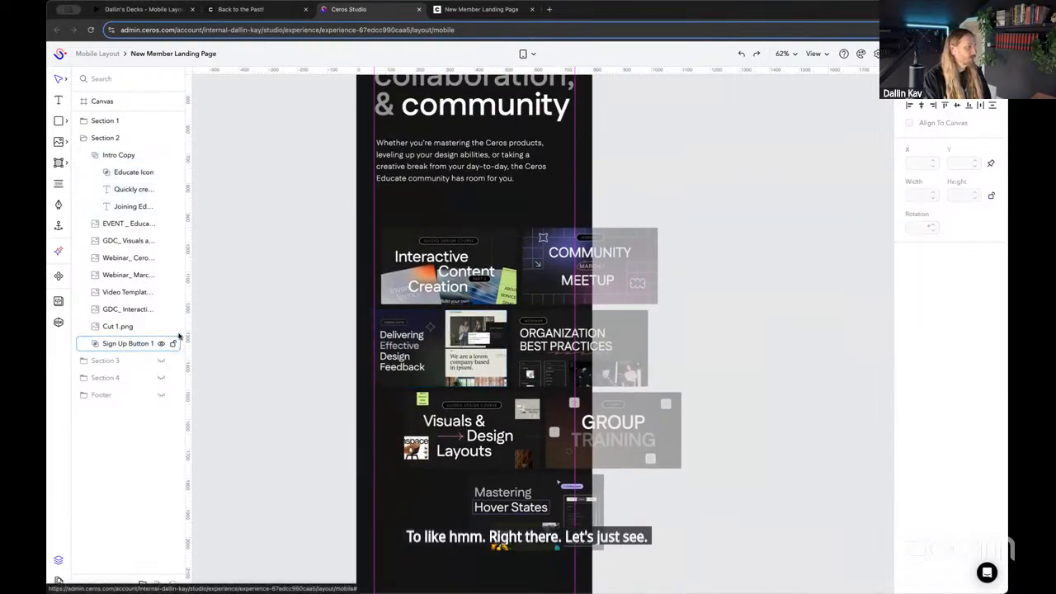
scroll(366, 338, up, 6)
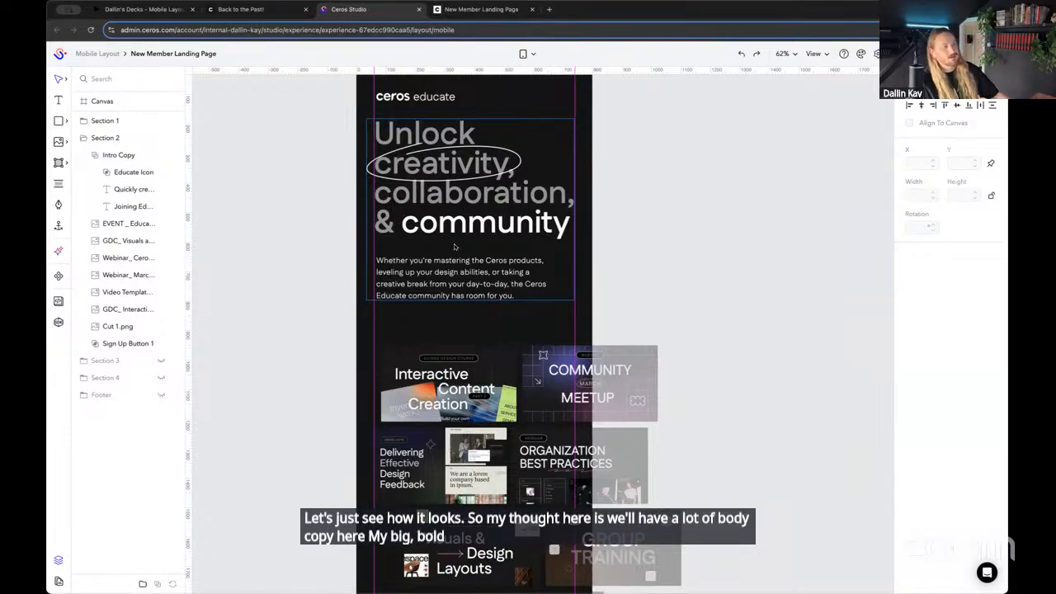
scroll(456, 271, down, 5)
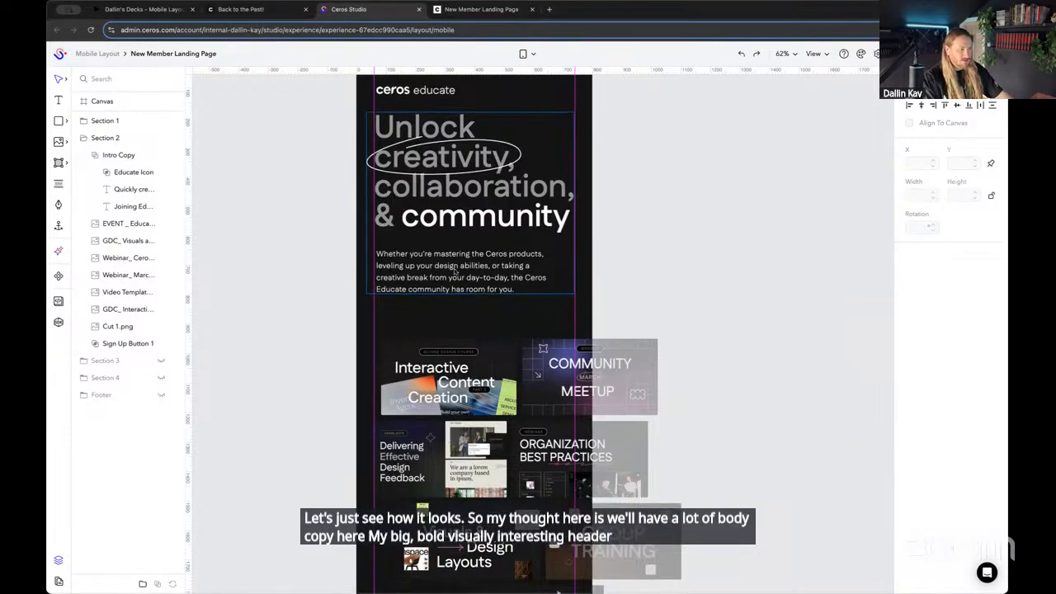
scroll(456, 276, down, 2)
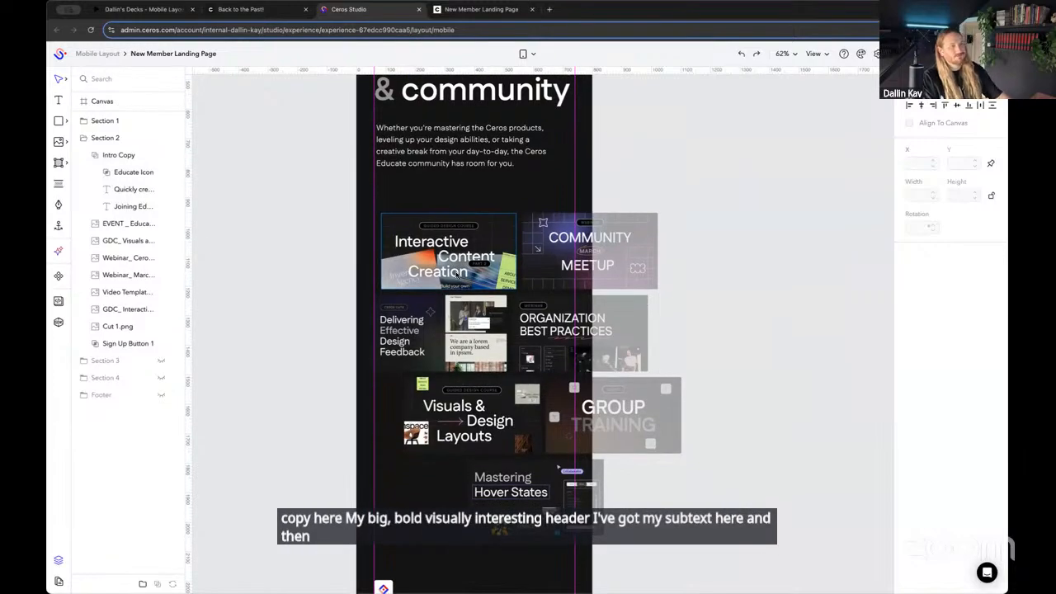
scroll(454, 275, down, 6)
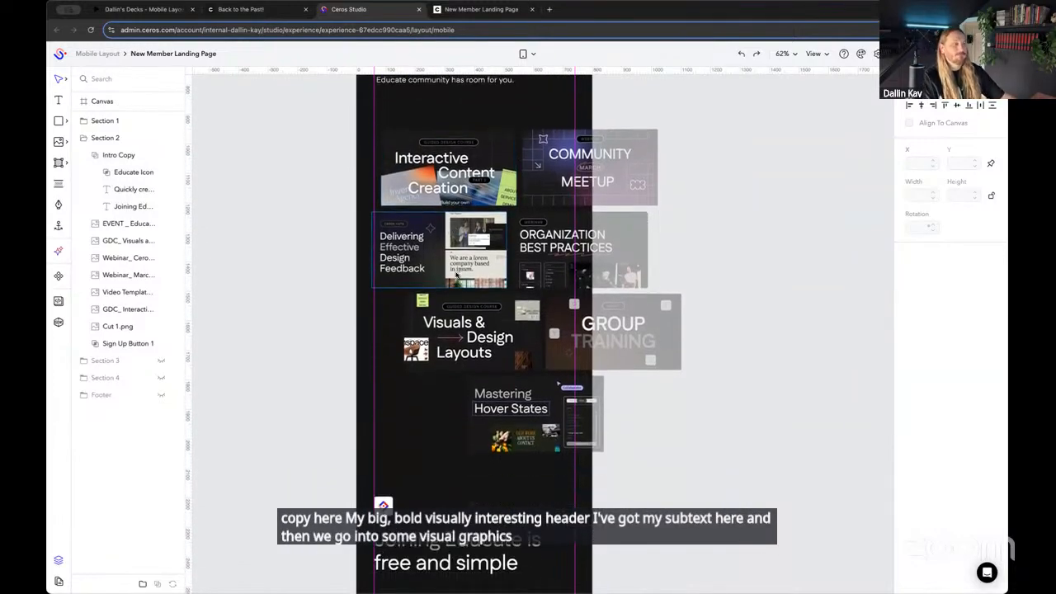
scroll(440, 281, down, 4)
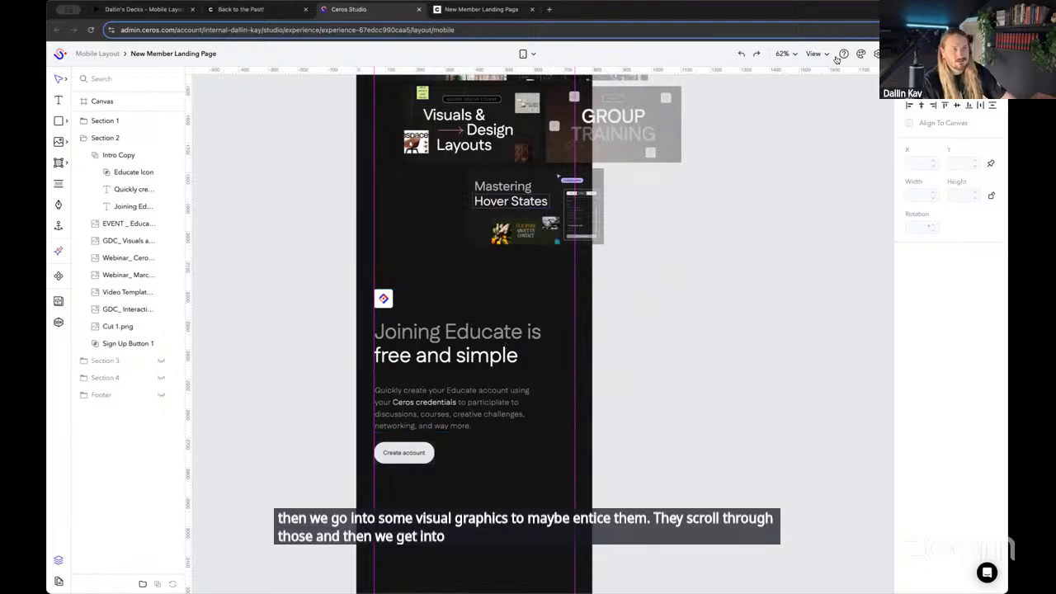
Preview the mobile layout and check its scroll flow and thumbnail animations from the header down to the Create account button
click(899, 54)
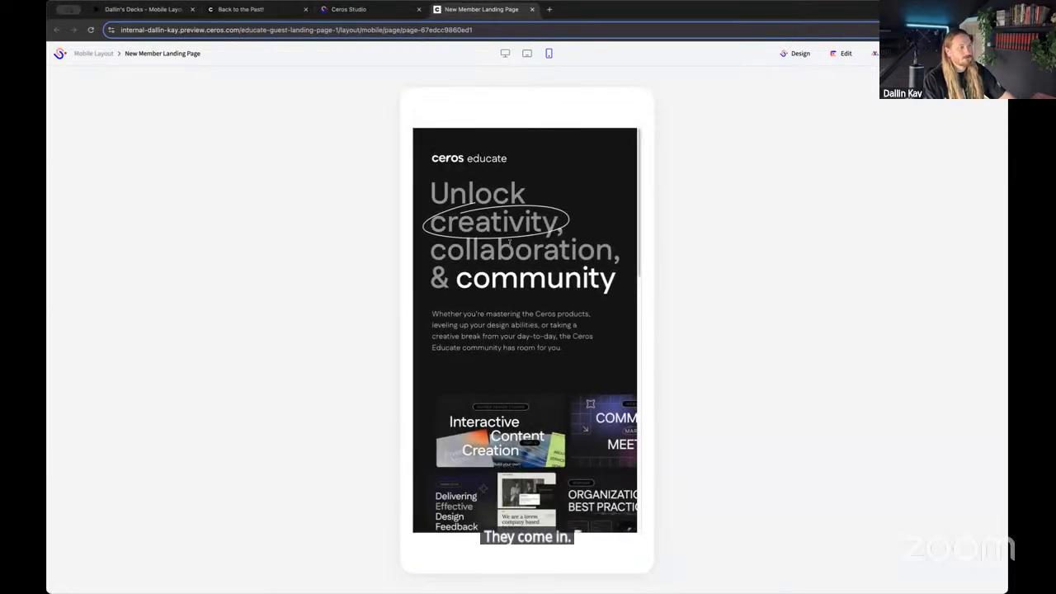
scroll(509, 242, down, 5)
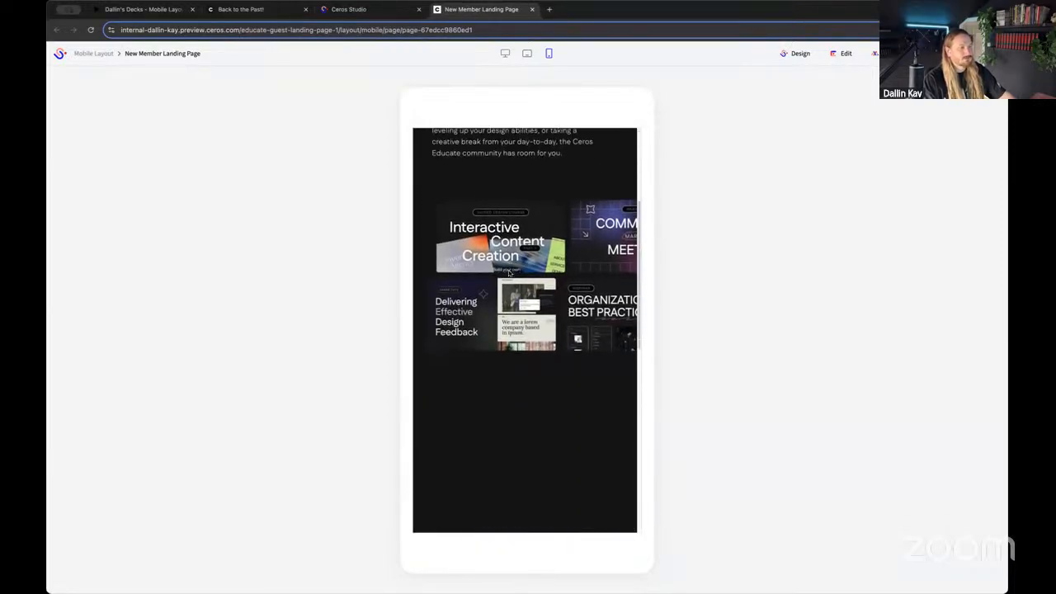
scroll(509, 273, down, 3)
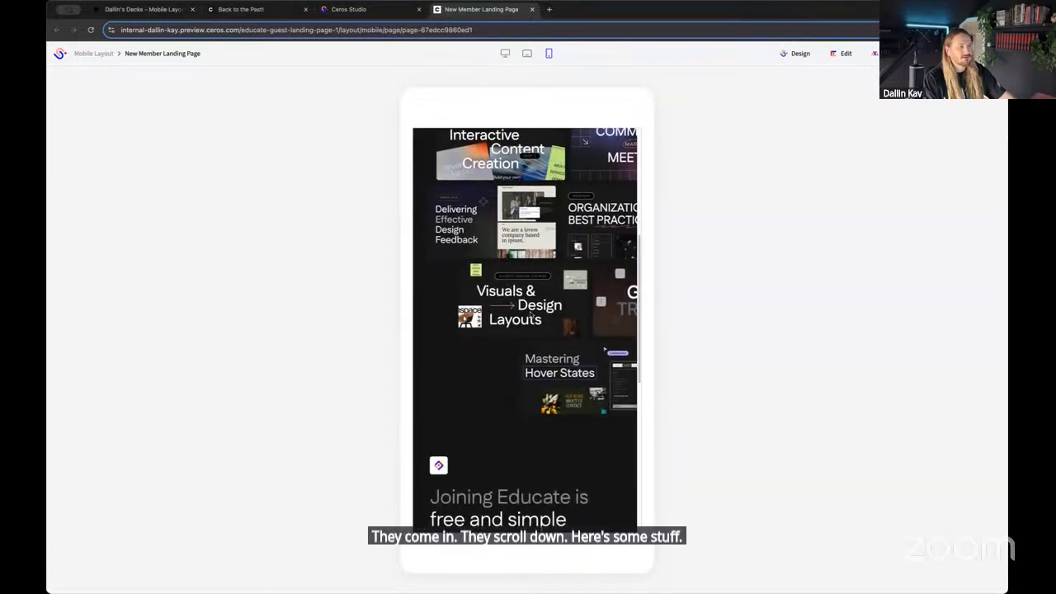
scroll(529, 315, down, 4)
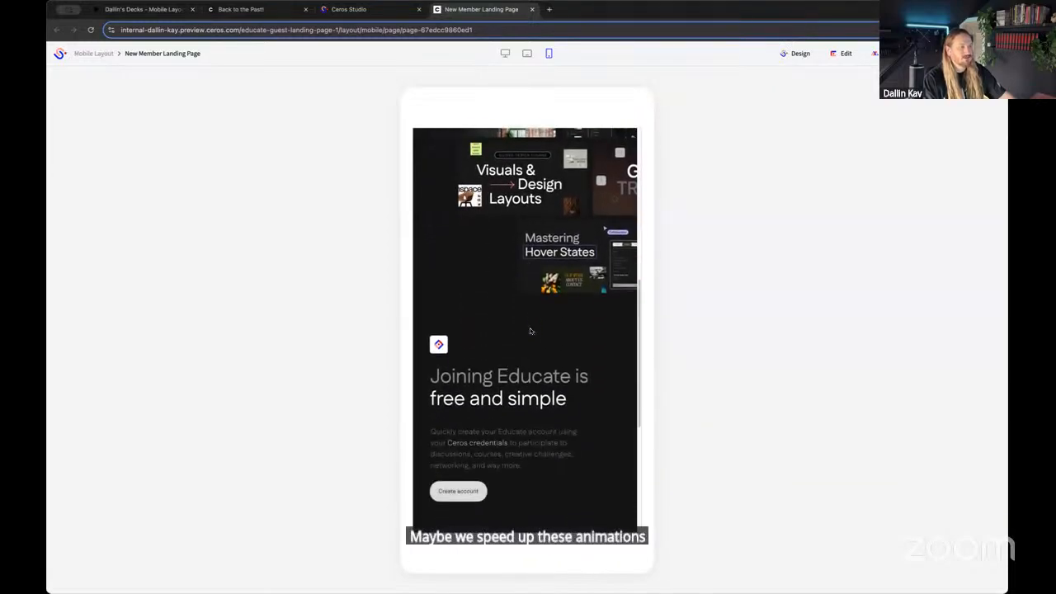
scroll(530, 331, up, 12)
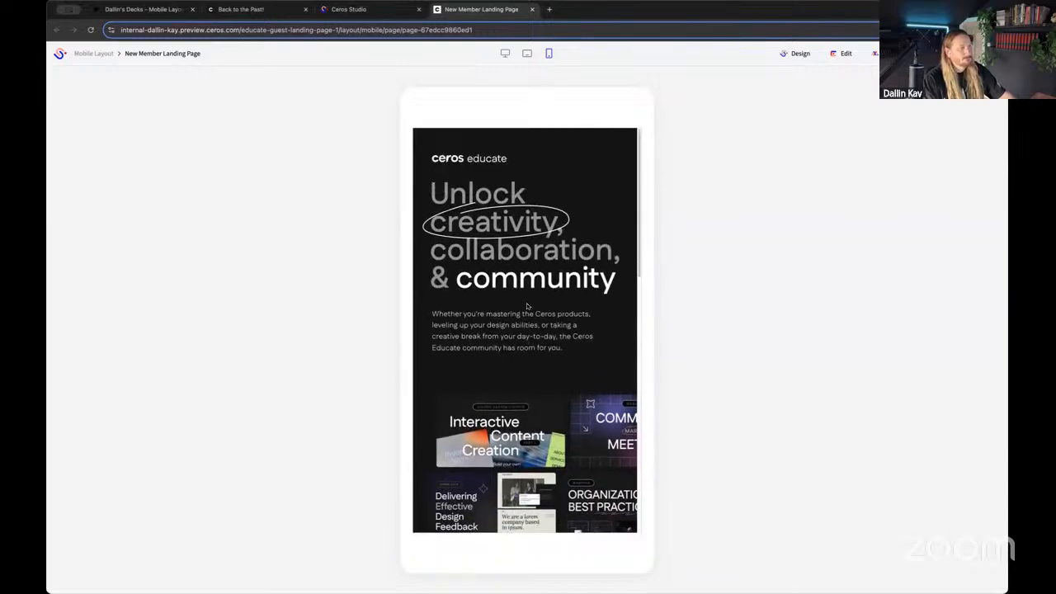
scroll(527, 306, down, 5)
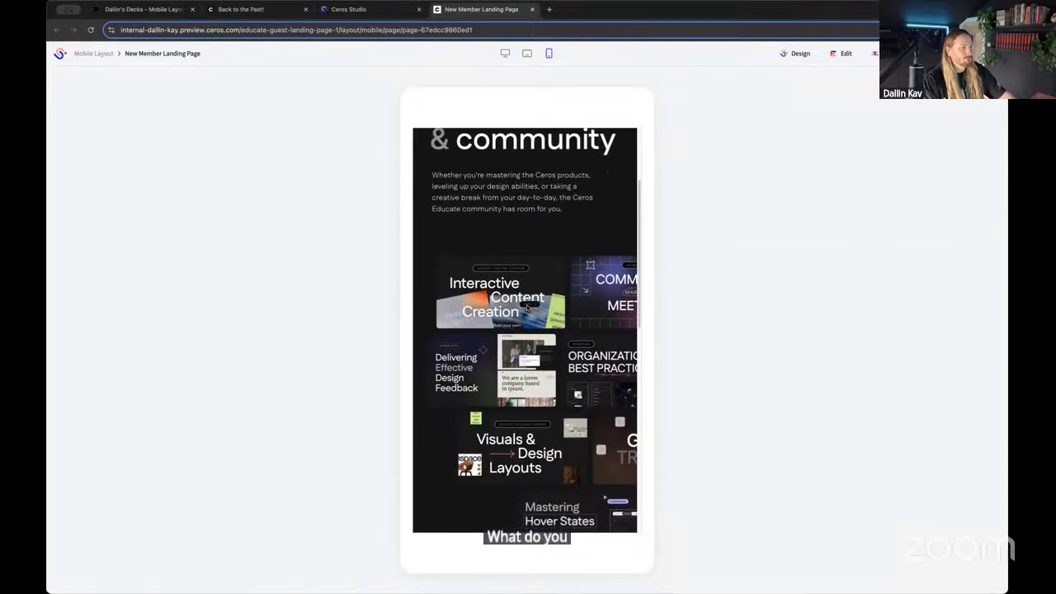
scroll(527, 307, down, 4)
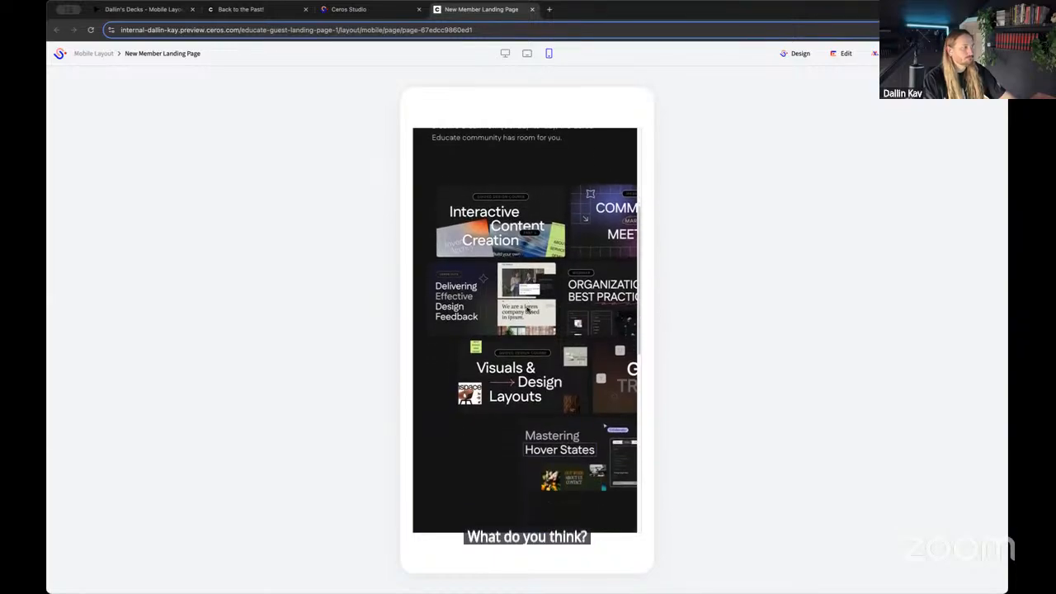
scroll(527, 310, down, 3)
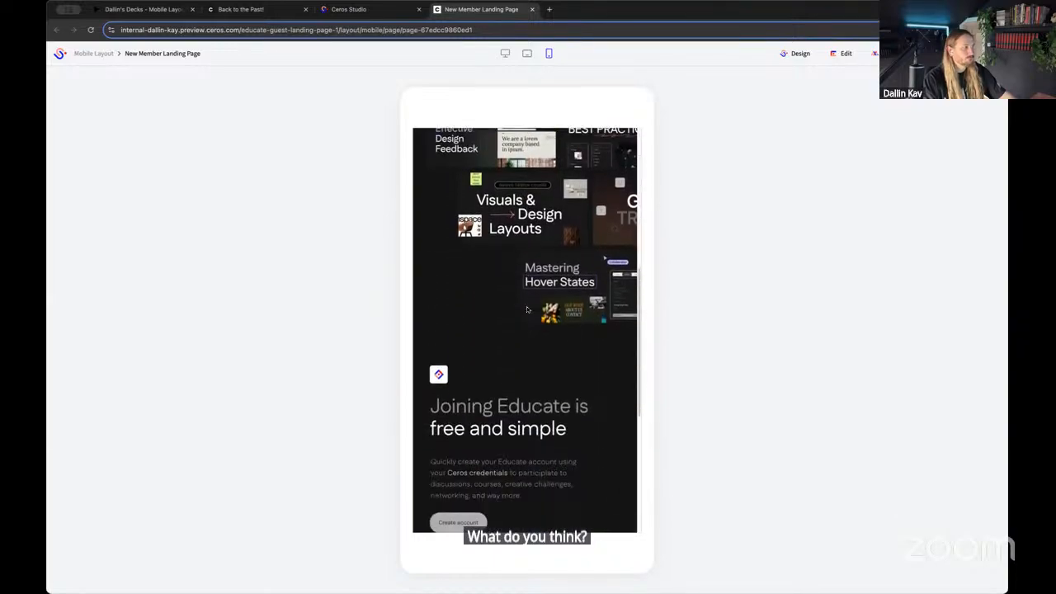
scroll(526, 308, up, 12)
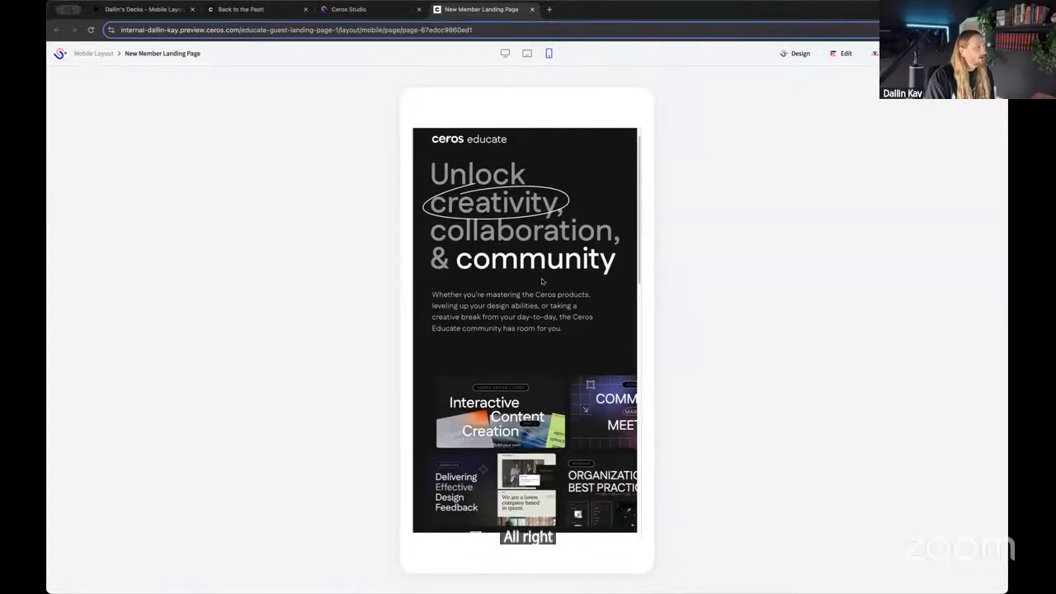
scroll(541, 282, down, 14)
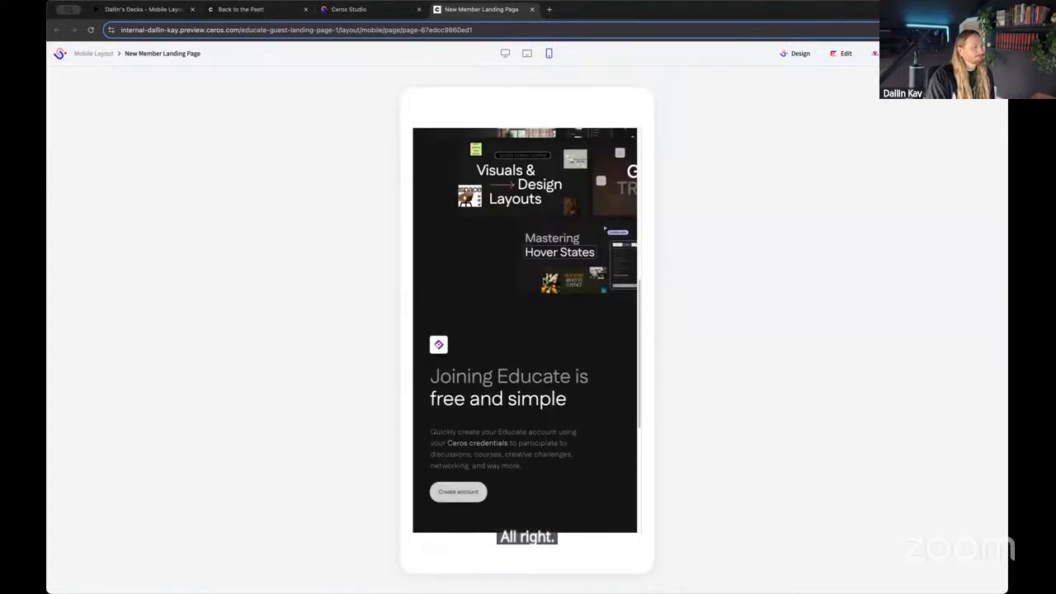
scroll(536, 281, up, 14)
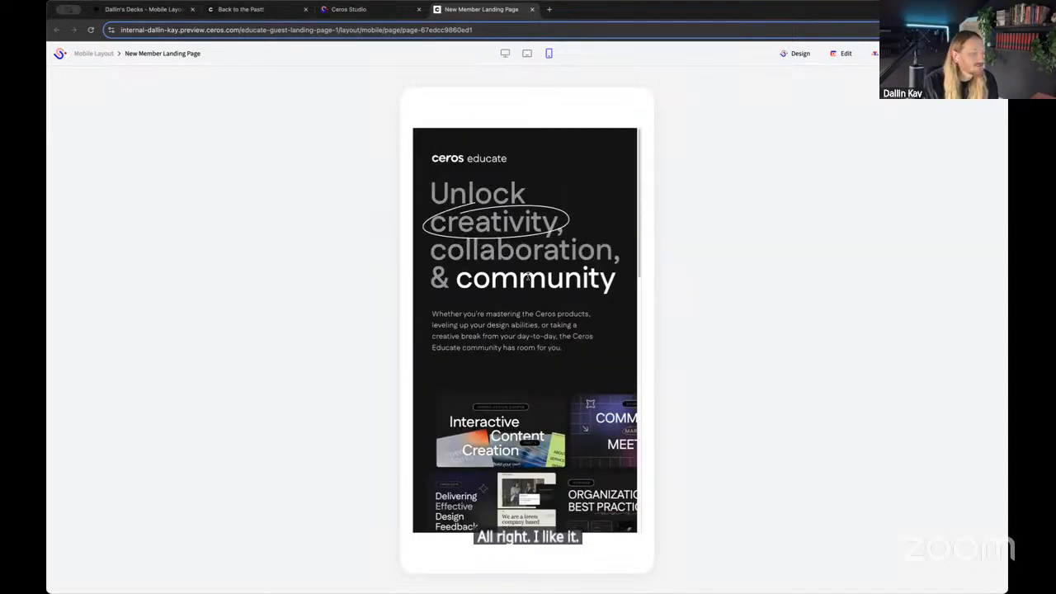
scroll(532, 278, down, 12)
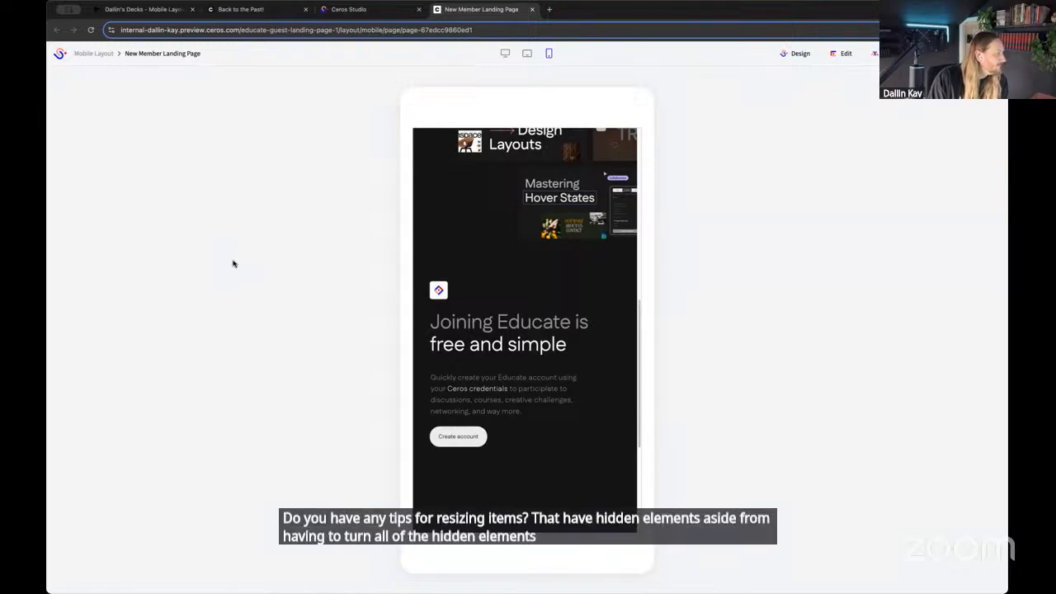
Switch from the preview back to Ceros Studio and collapse the Section 2 layer folder
click(371, 13)
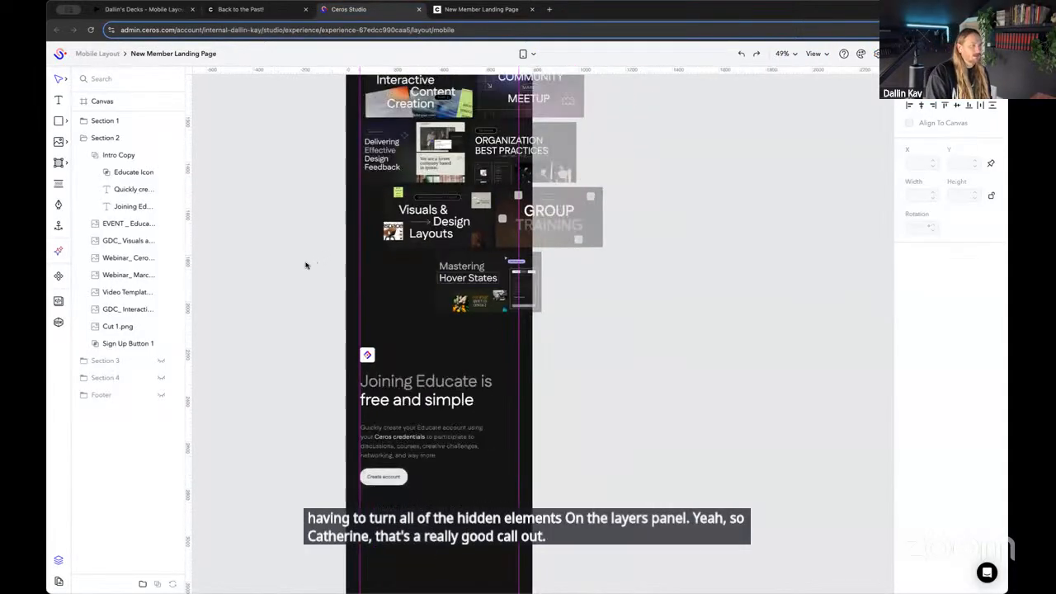
scroll(305, 265, down, 3)
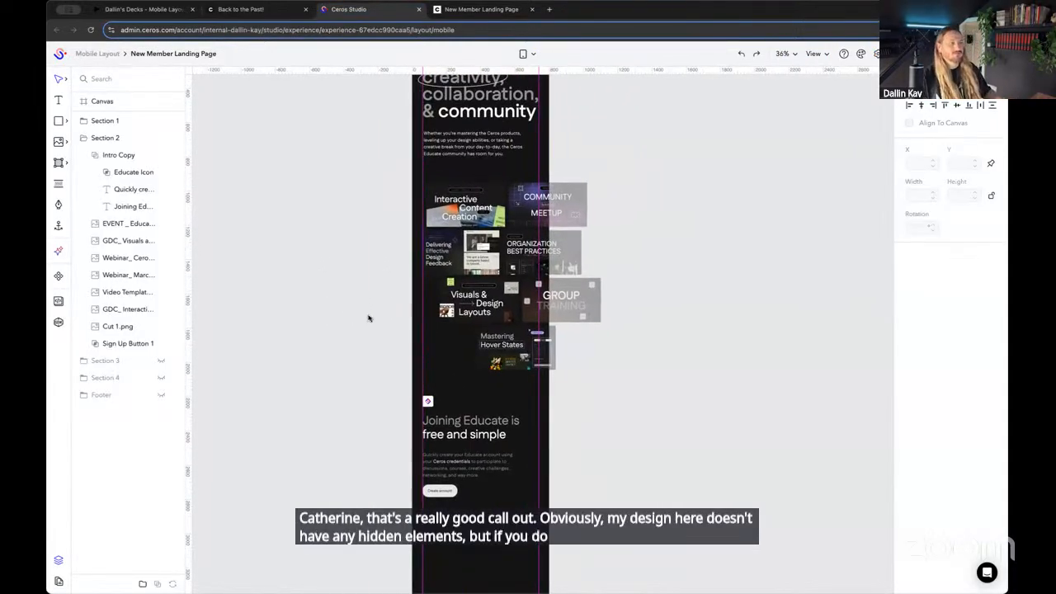
scroll(368, 319, up, 2)
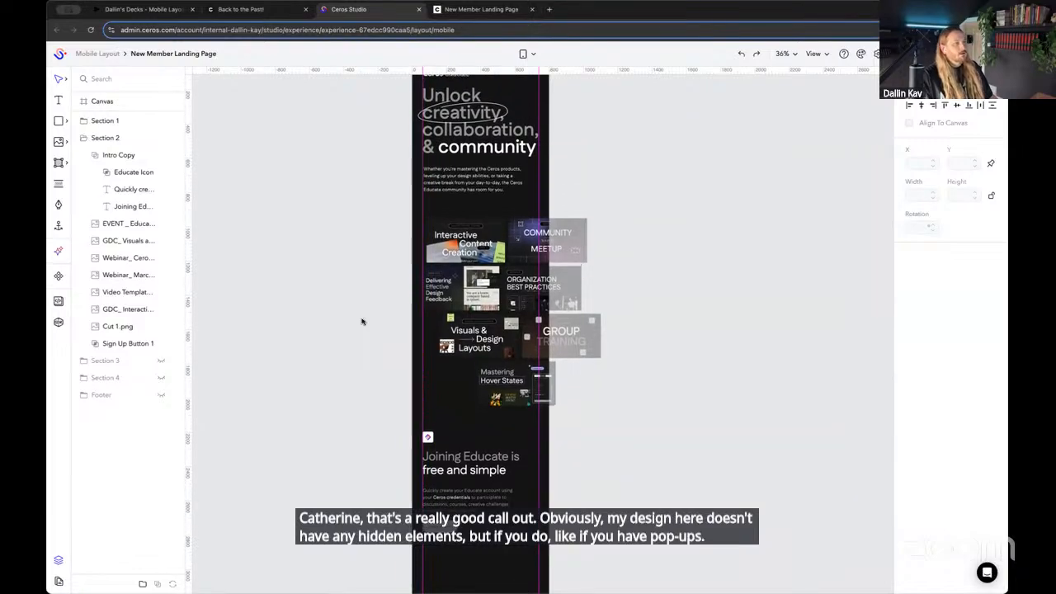
scroll(361, 321, up, 1)
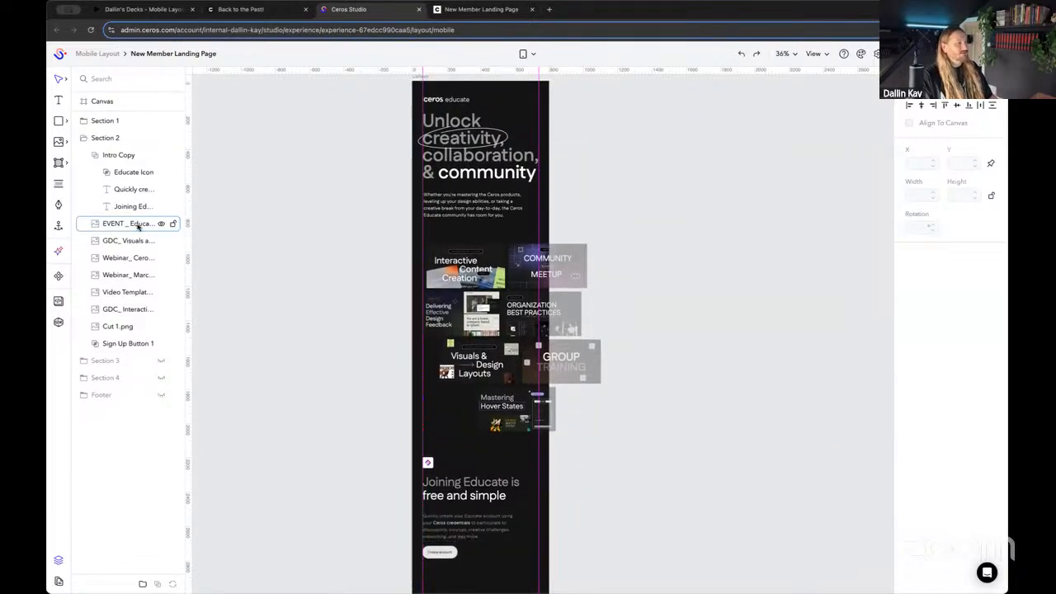
click(84, 139)
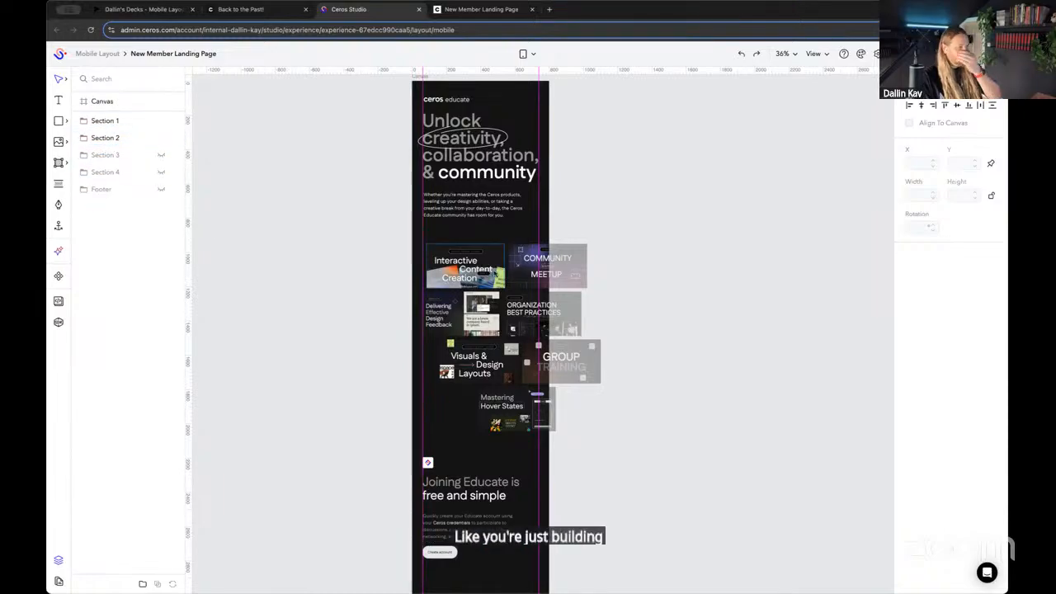
Examine how the thumbnails and sign-up block sit against the margin guides and the overall flow of Sections 1 and 2
scroll(437, 265, down, 2)
scroll(437, 264, down, 1)
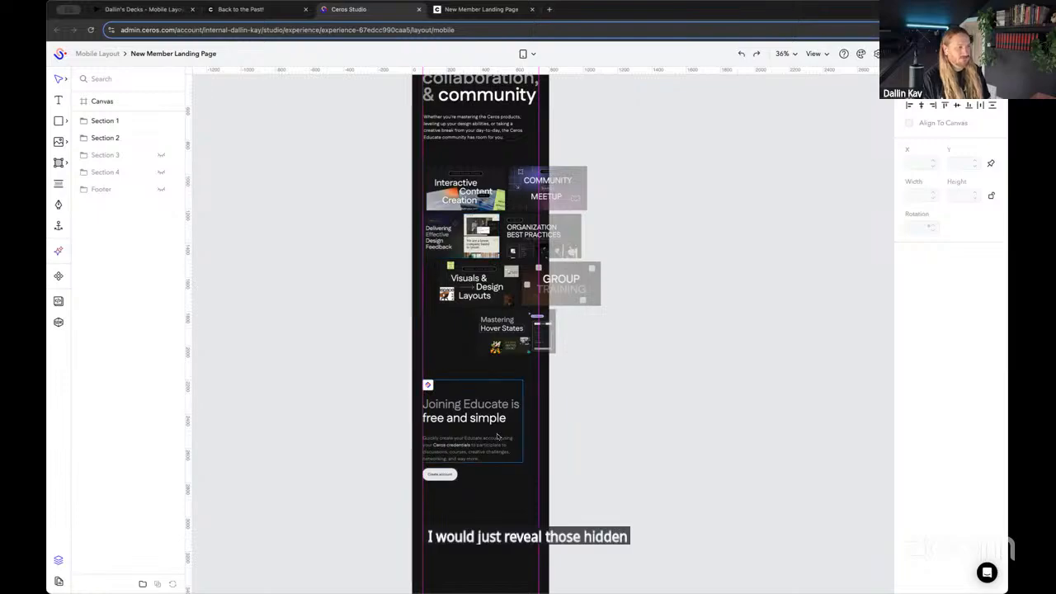
scroll(498, 437, up, 10)
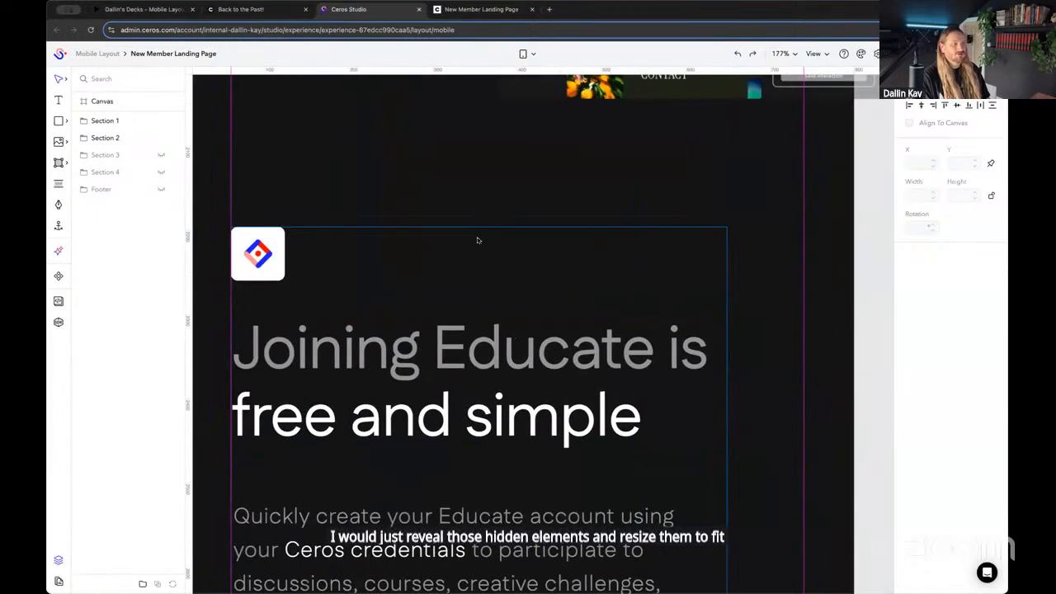
scroll(477, 240, down, 3)
scroll(815, 293, down, 3)
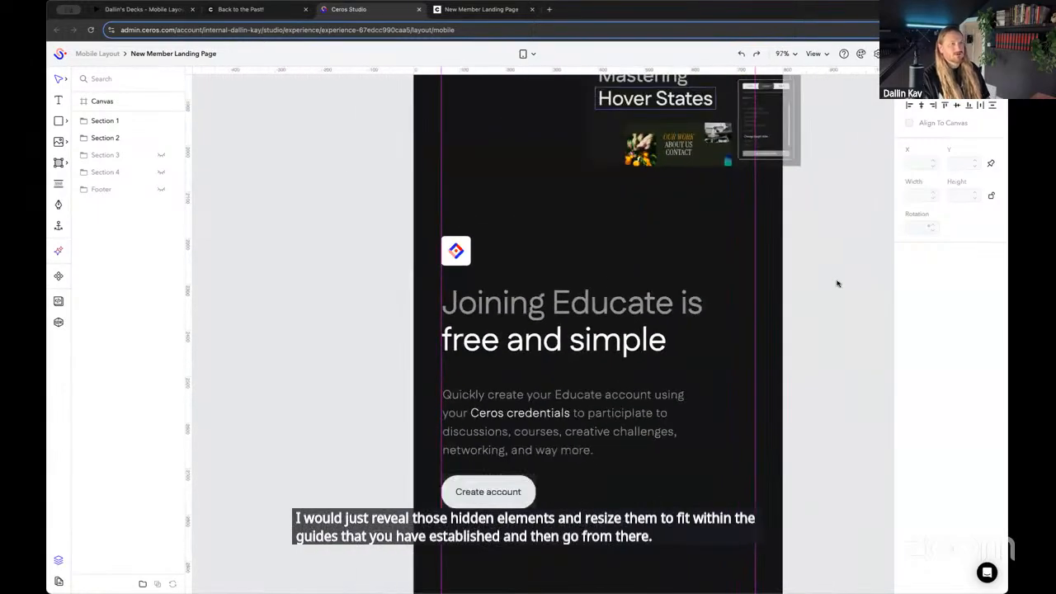
scroll(836, 283, up, 6)
scroll(816, 354, up, 4)
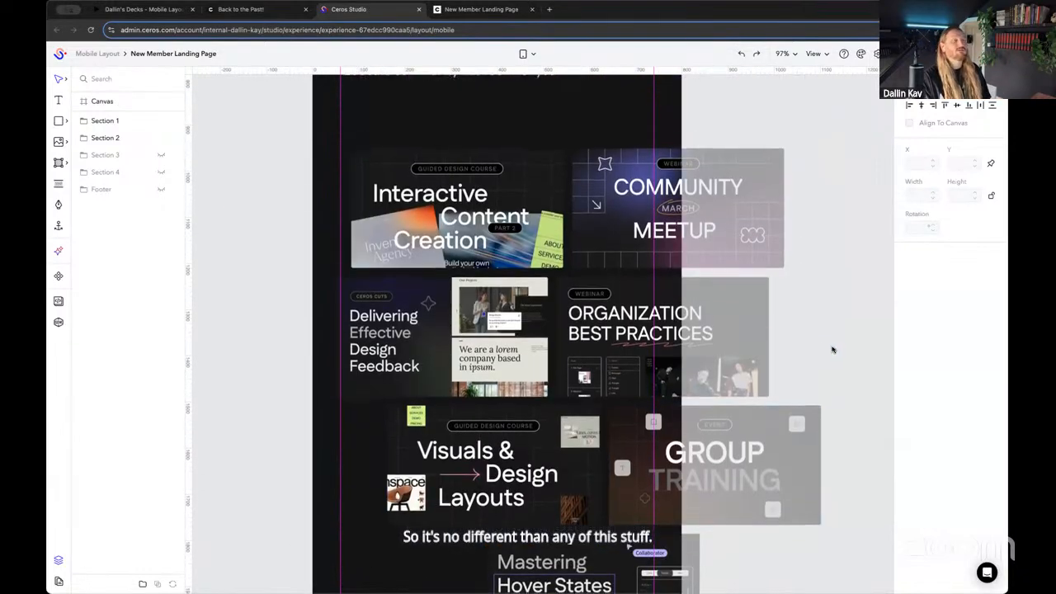
scroll(841, 330, down, 4)
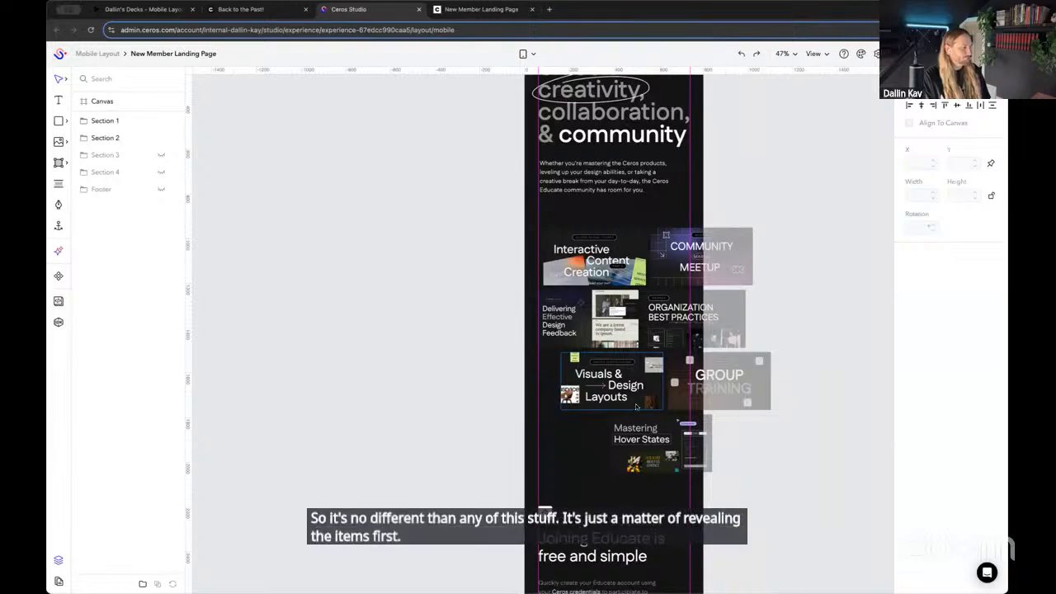
scroll(622, 428, up, 3)
scroll(437, 336, down, 2)
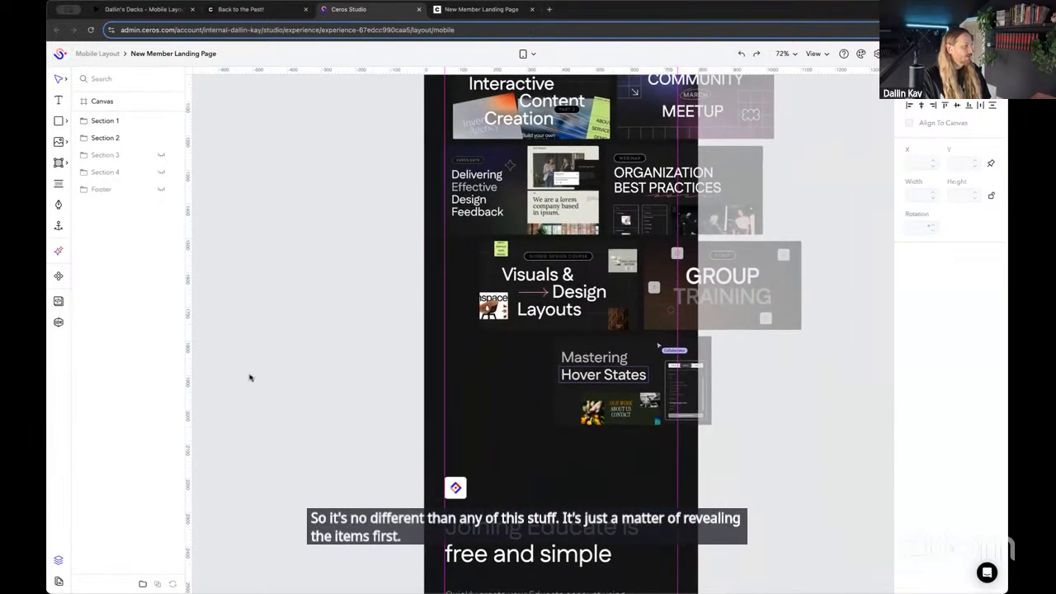
scroll(481, 354, down, 5)
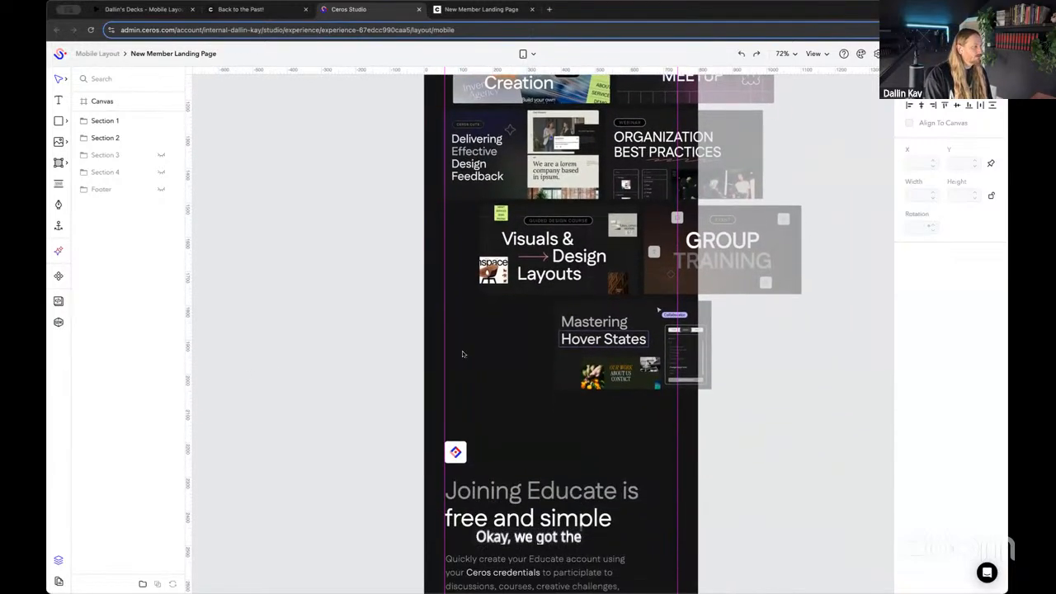
scroll(492, 318, right, 1)
scroll(492, 318, down, 3)
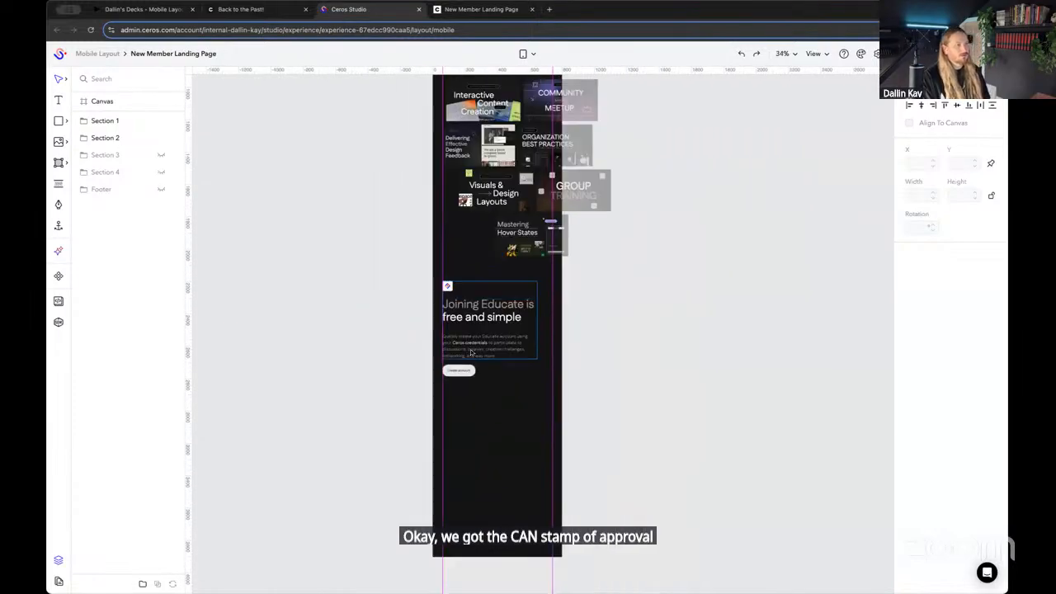
scroll(426, 366, up, 8)
scroll(337, 323, down, 8)
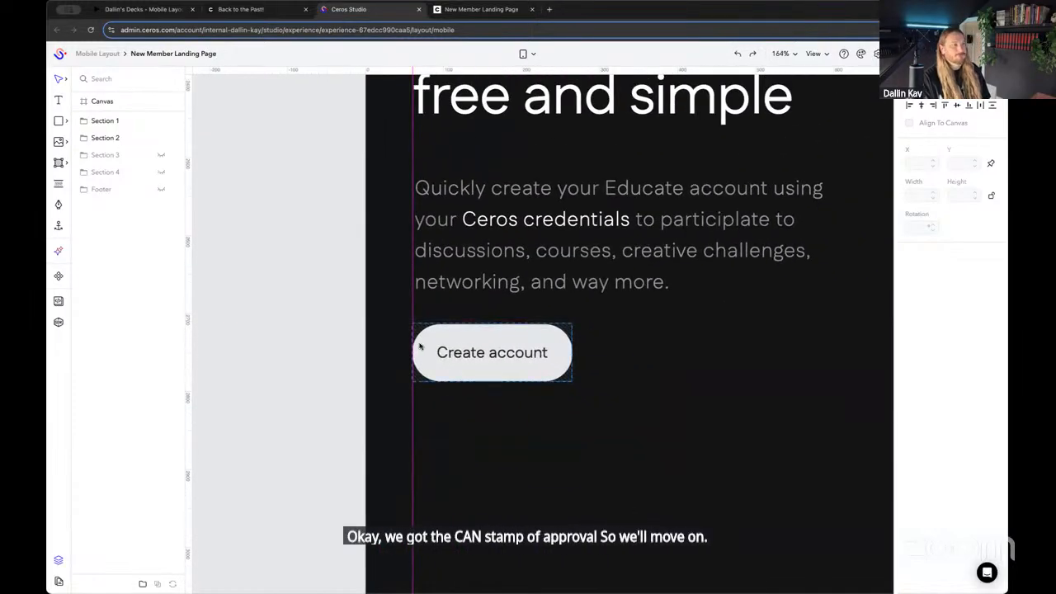
scroll(483, 386, down, 5)
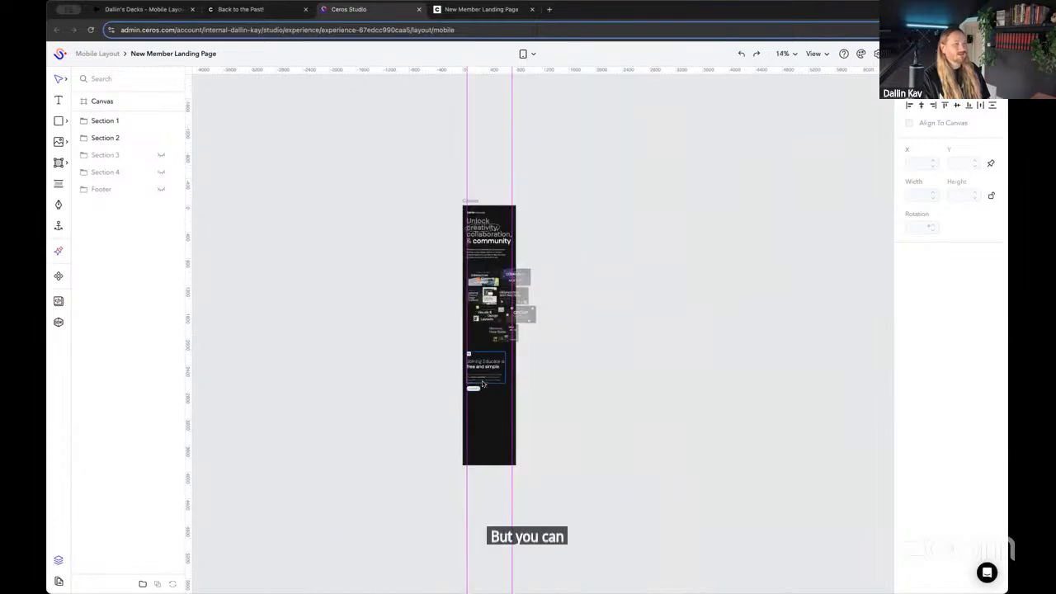
scroll(451, 427, up, 4)
scroll(451, 427, down, 3)
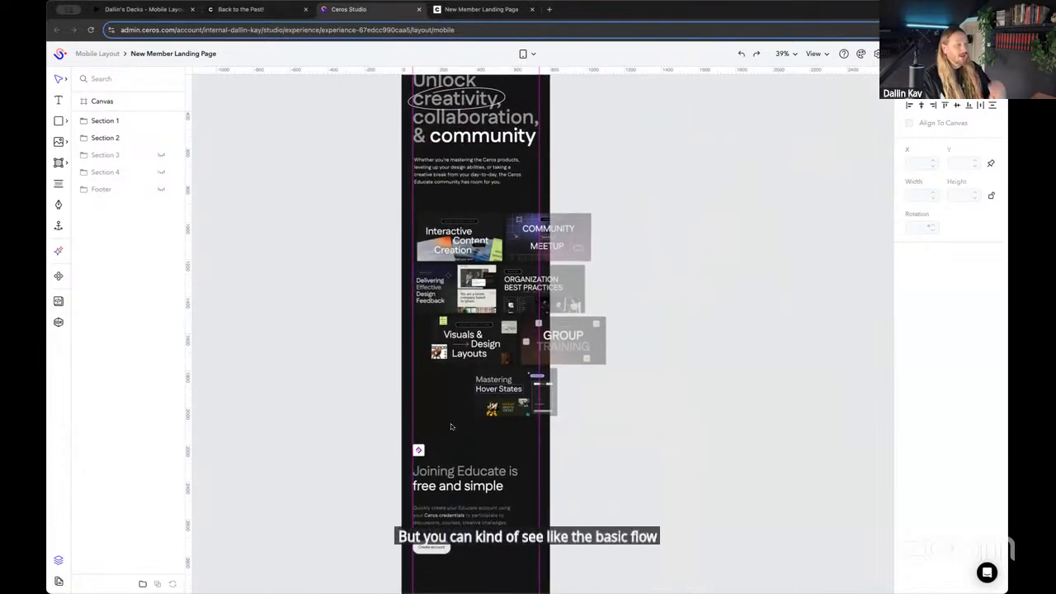
Add a band of extra canvas between the intro paragraph and the first thumbnail row using the canvas adjustment tool
scroll(450, 425, down, 6)
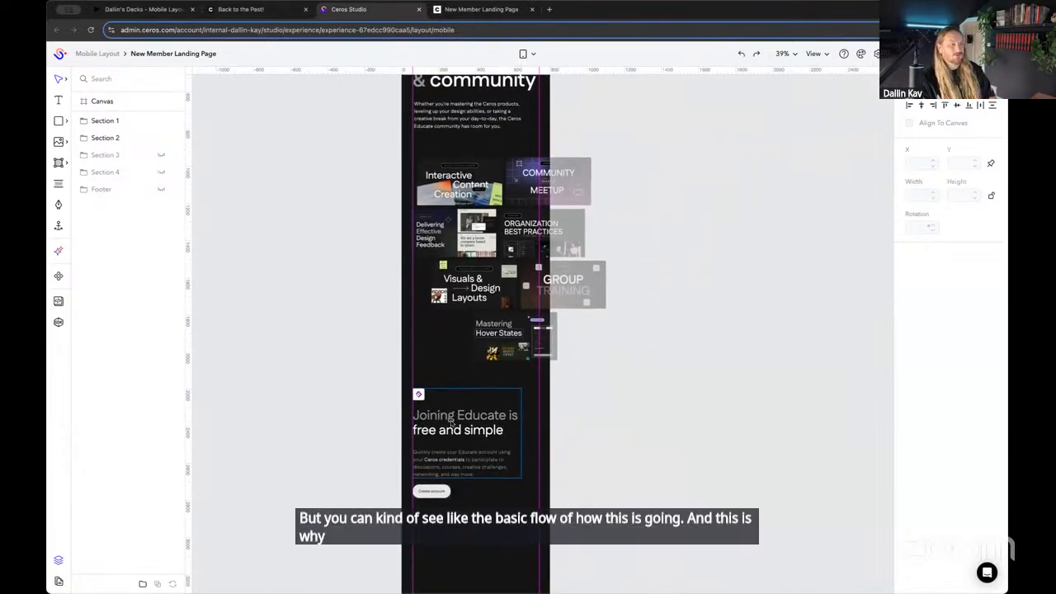
scroll(452, 421, down, 4)
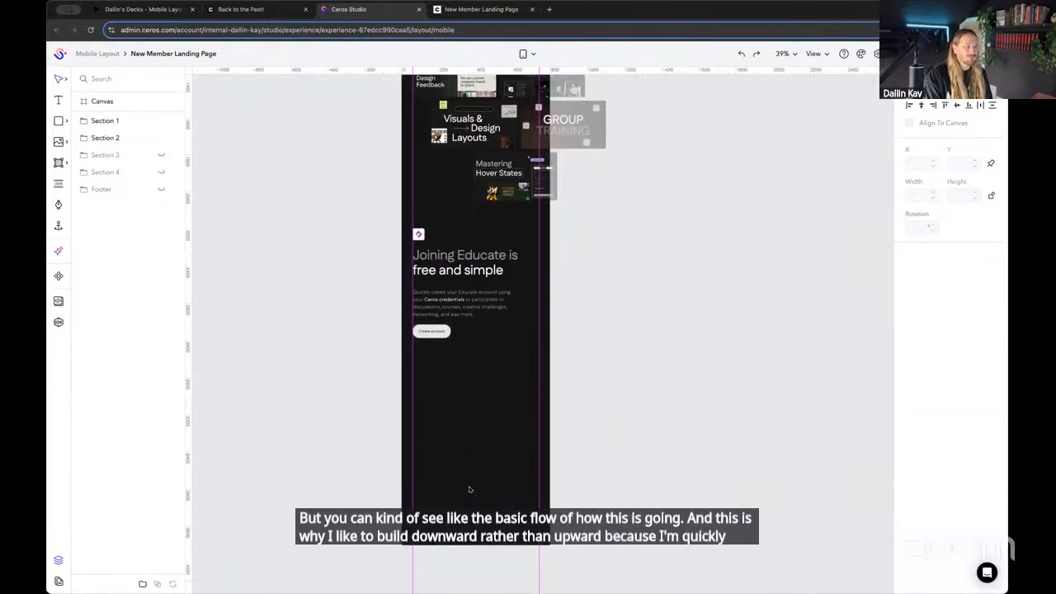
scroll(469, 489, down, 2)
scroll(450, 438, up, 10)
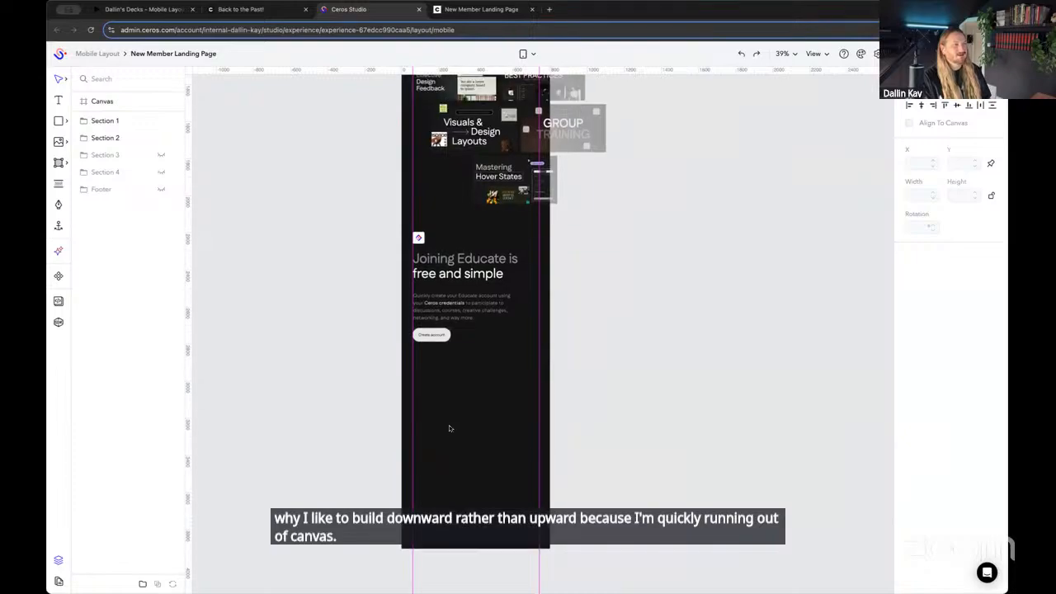
scroll(444, 385, up, 3)
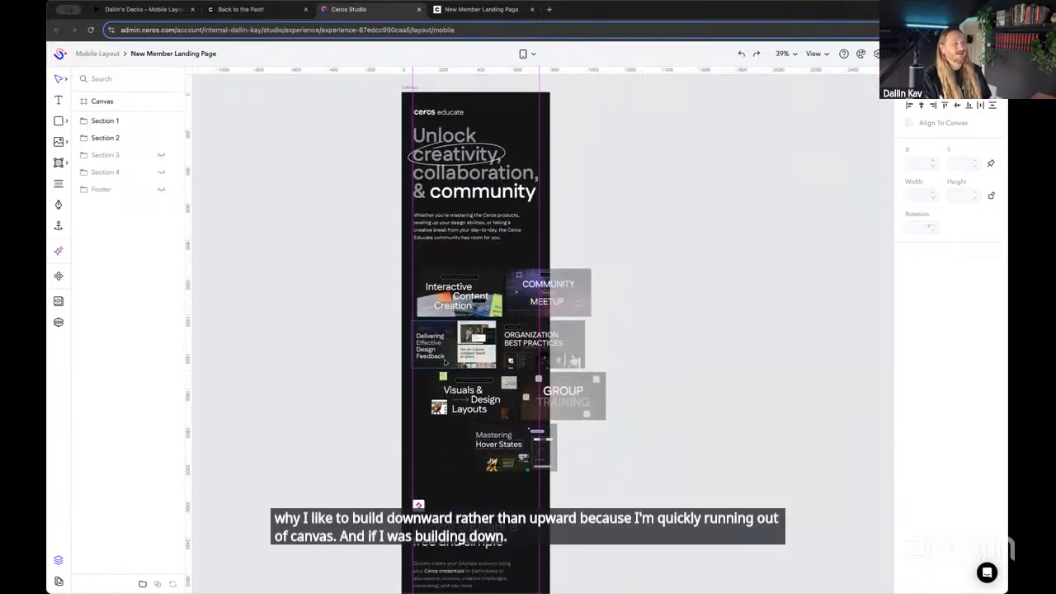
click(59, 184)
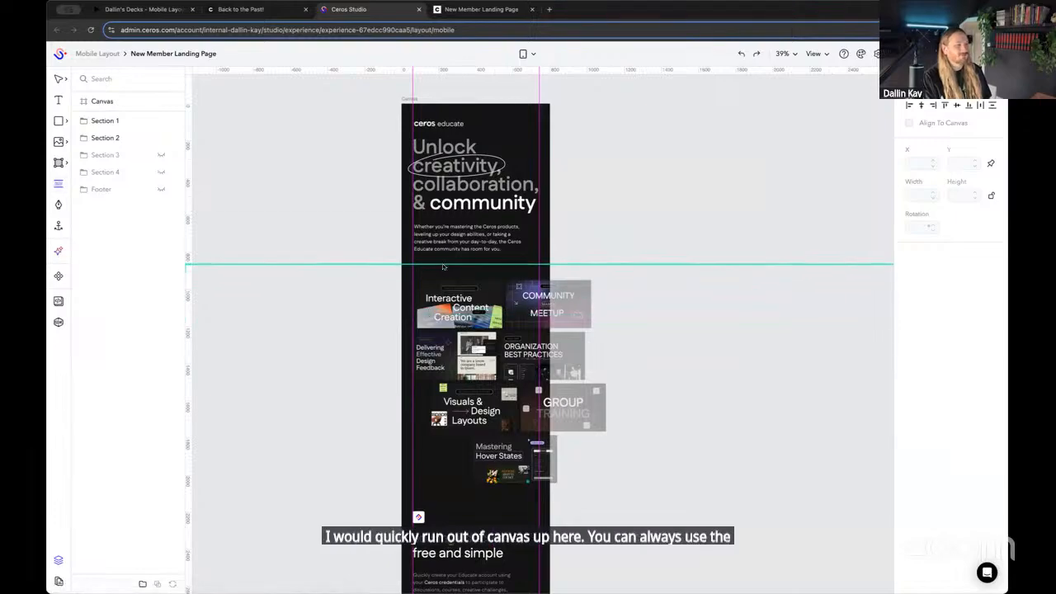
scroll(441, 268, up, 5)
scroll(442, 268, up, 3)
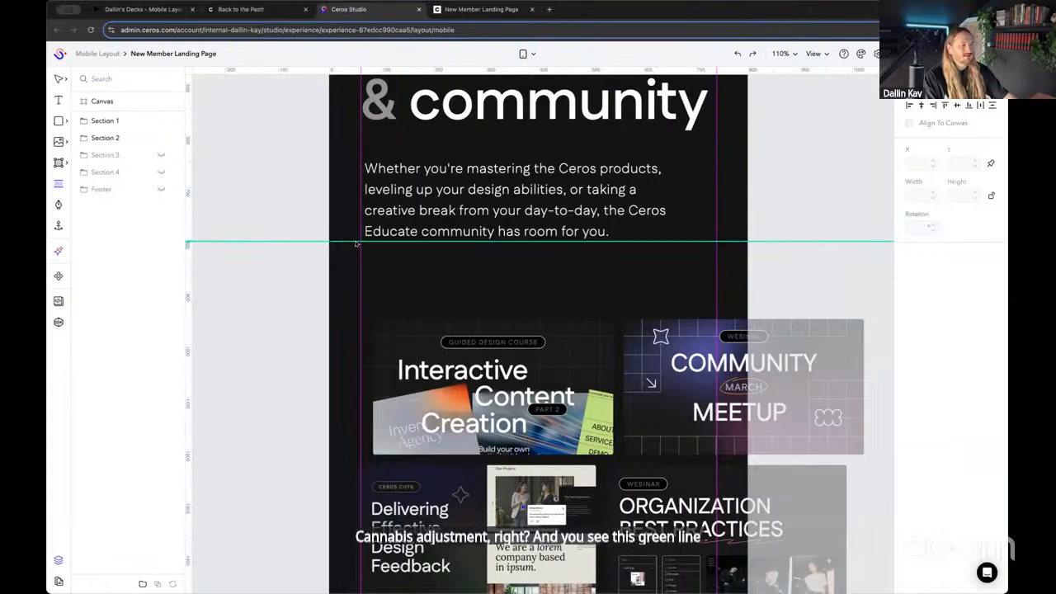
drag(356, 244, 356, 447)
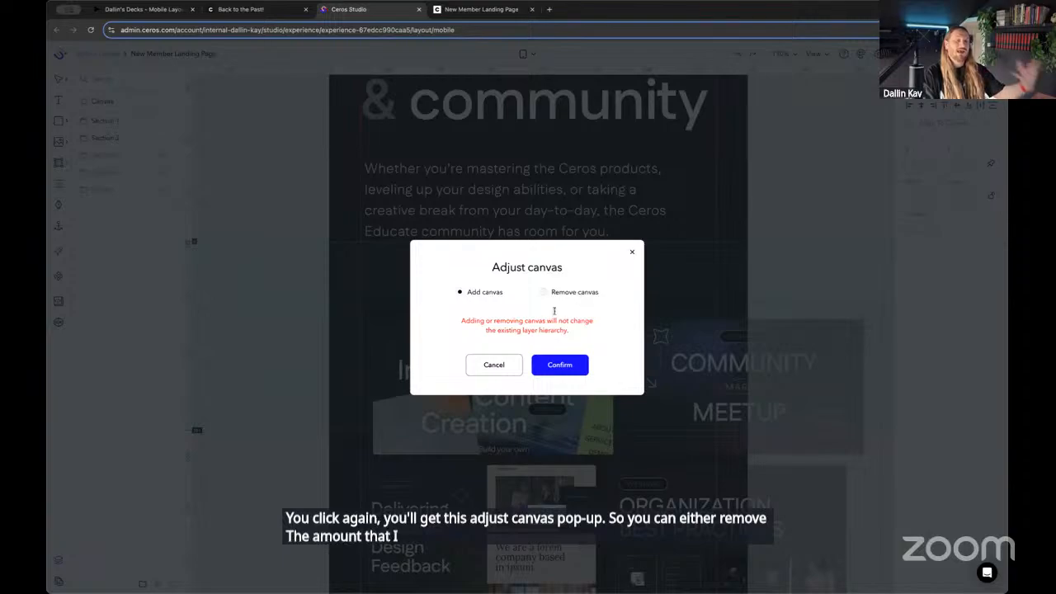
click(560, 367)
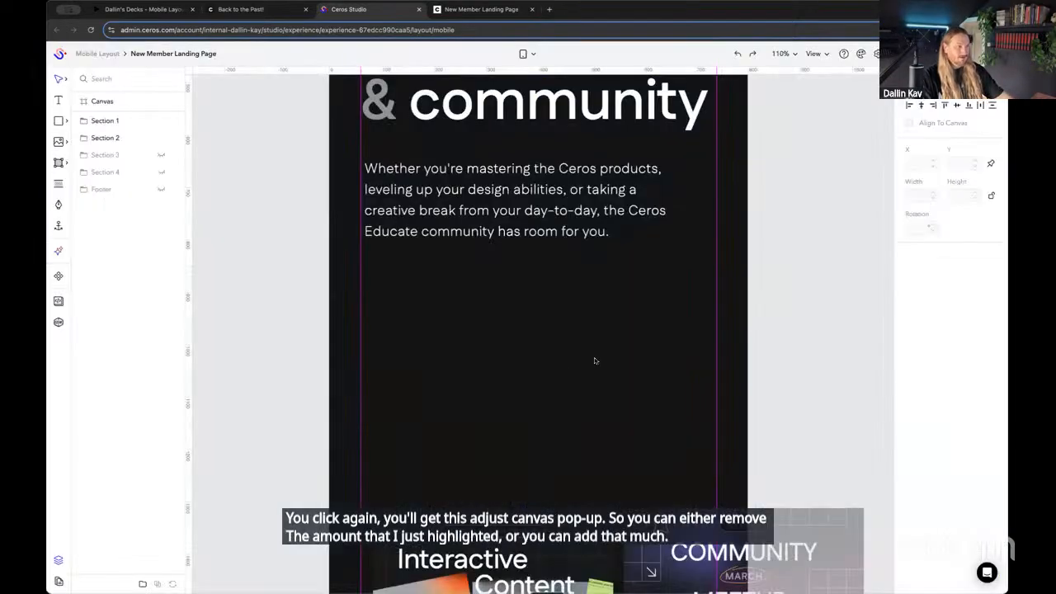
Undo the canvas addition above the thumbnail rows
scroll(798, 329, down, 5)
scroll(789, 332, down, 3)
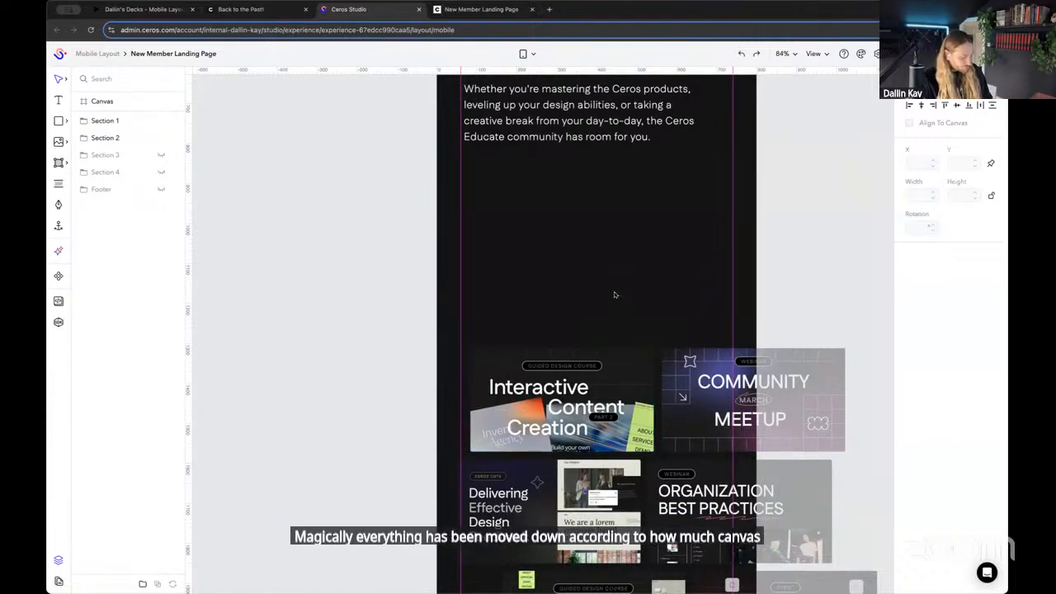
key(super+z)
scroll(404, 339, down, 5)
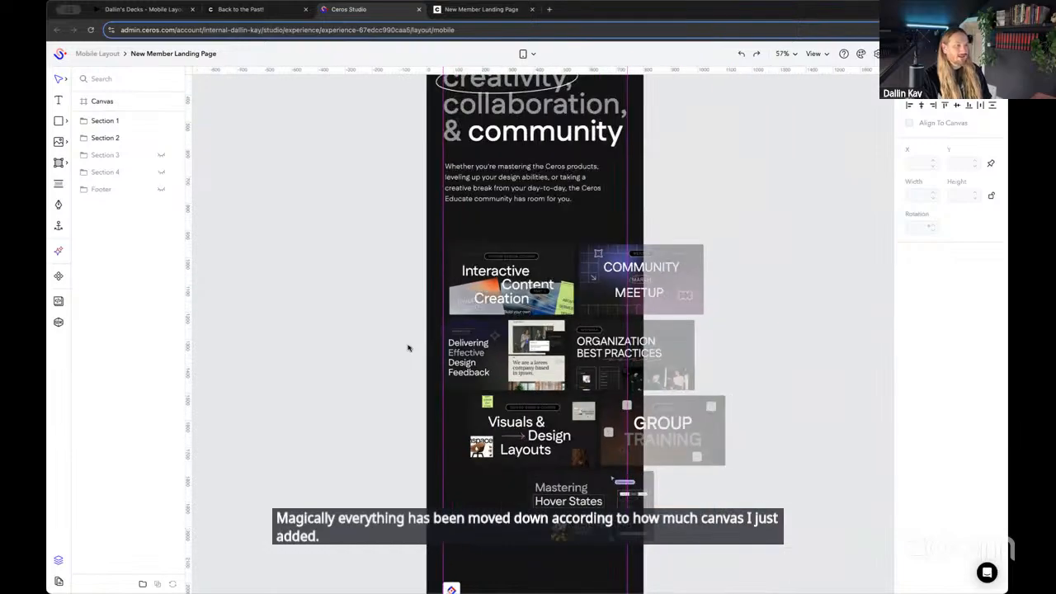
Examine the spacing from the thumbnail rows through the sign-up block and the empty canvas beneath it
scroll(407, 347, down, 5)
scroll(500, 420, down, 3)
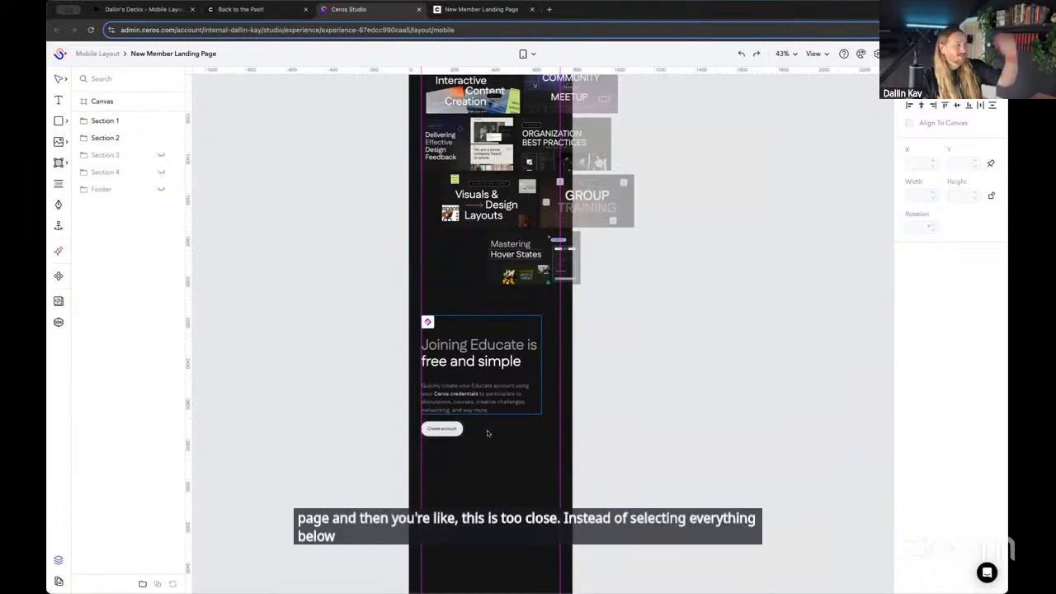
scroll(480, 440, up, 4)
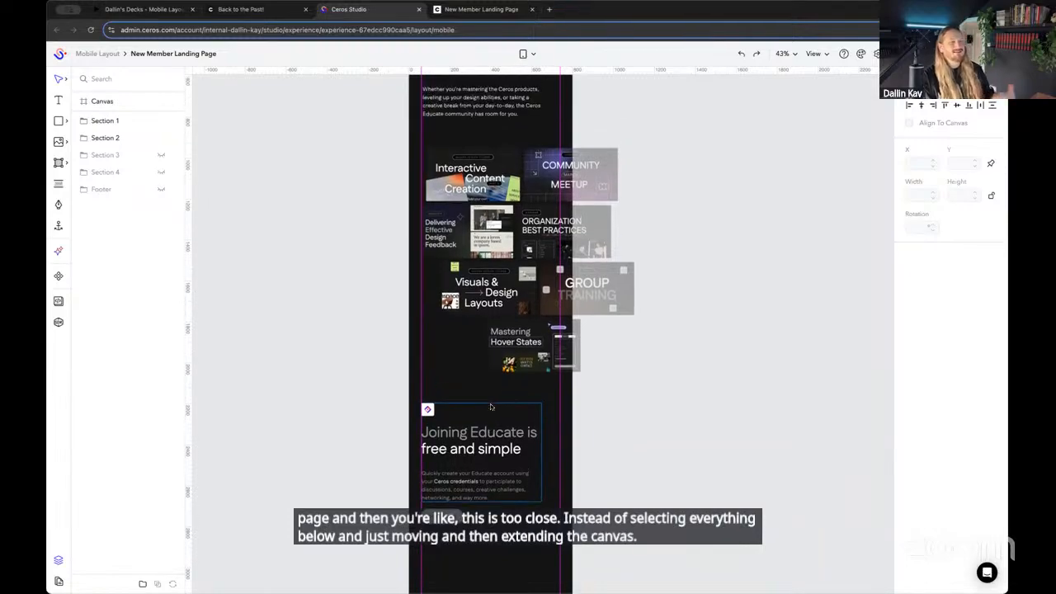
scroll(492, 408, down, 7)
scroll(492, 409, down, 2)
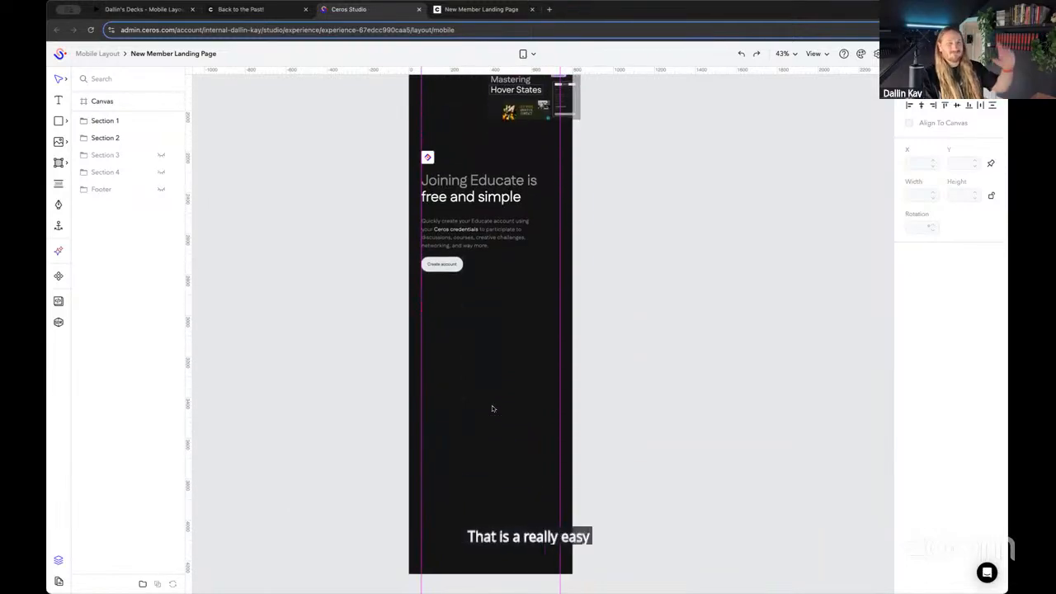
scroll(493, 409, up, 8)
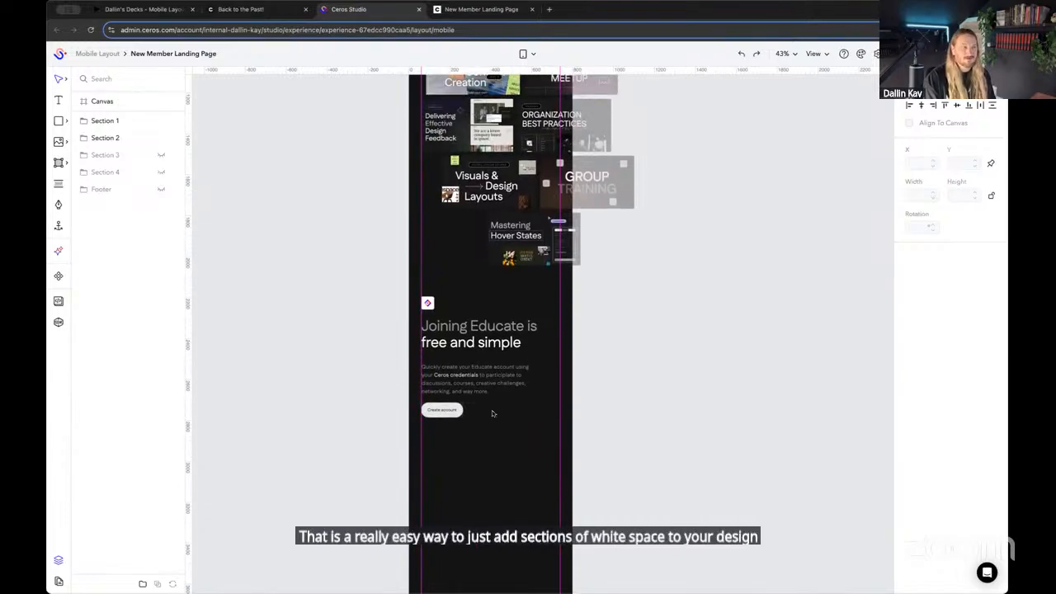
scroll(493, 412, up, 6)
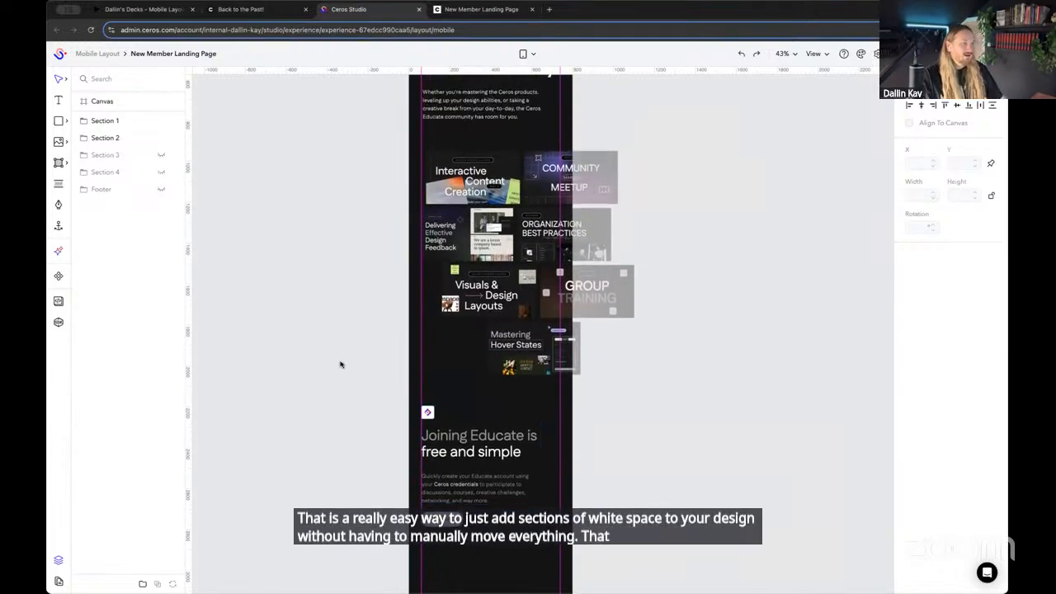
scroll(342, 368, down, 3)
scroll(575, 389, down, 4)
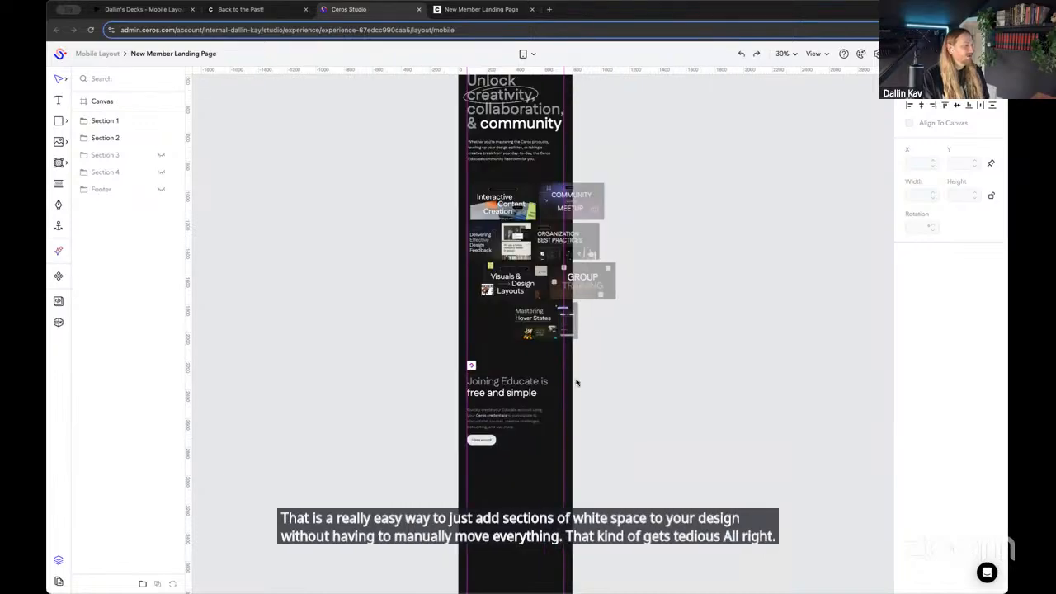
Make the hidden Section 3 folder visible on the mobile canvas
drag(577, 384, 470, 520)
scroll(519, 421, up, 6)
drag(532, 364, 621, 191)
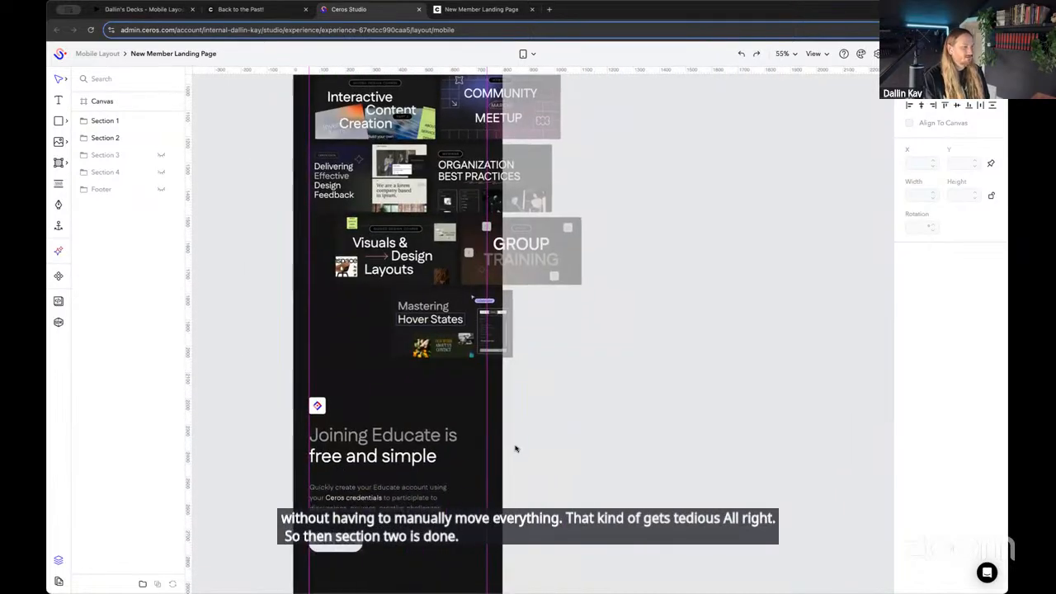
drag(499, 462, 555, 279)
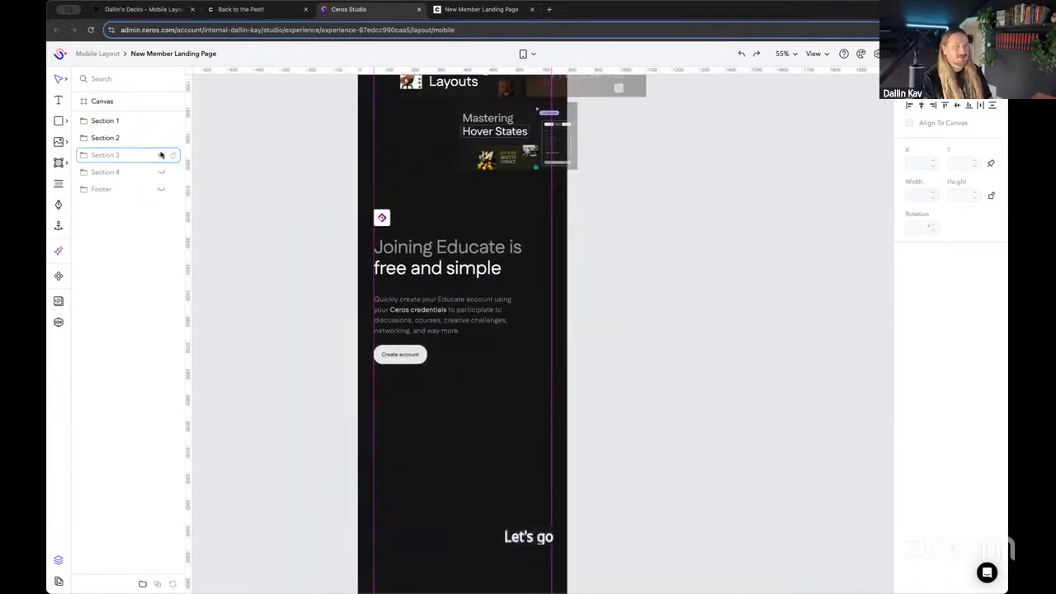
click(162, 155)
scroll(276, 312, down, 3)
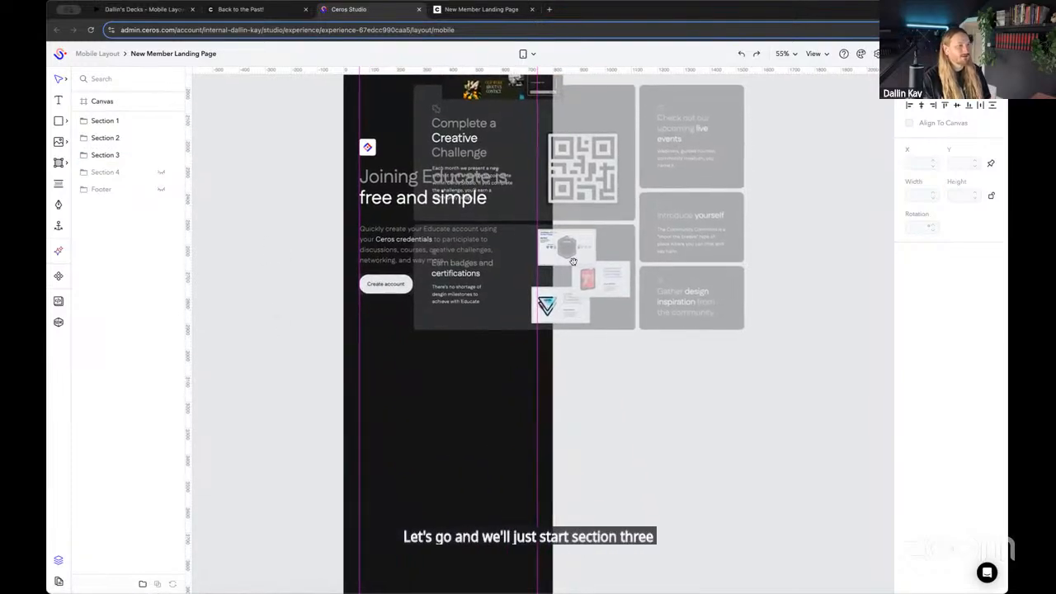
Select everything in Section 3 and move its heading and tiles down below the Create account button
click(105, 159)
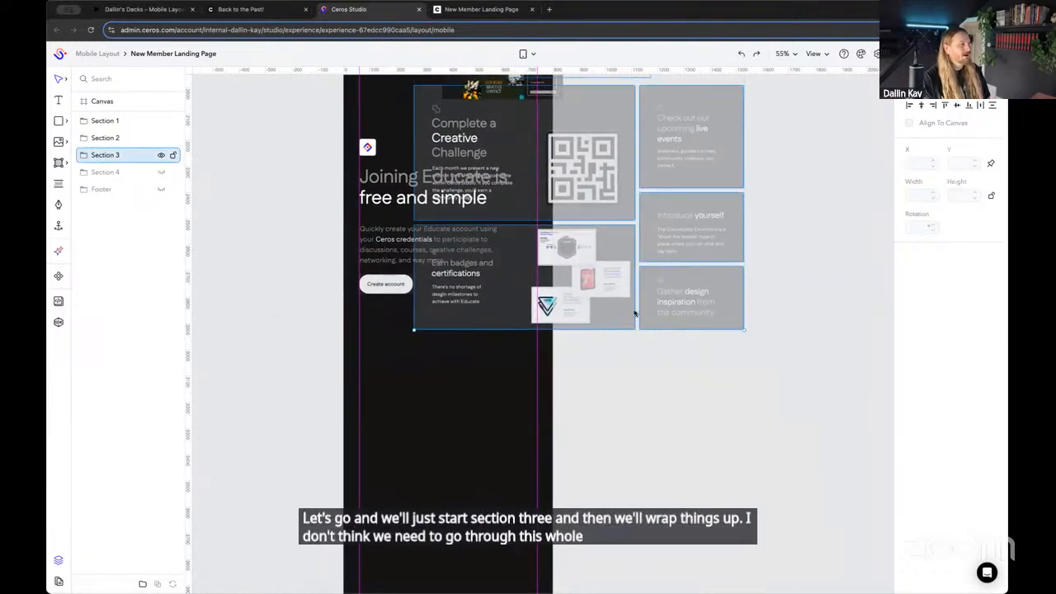
drag(616, 315, 651, 475)
scroll(657, 473, down, 5)
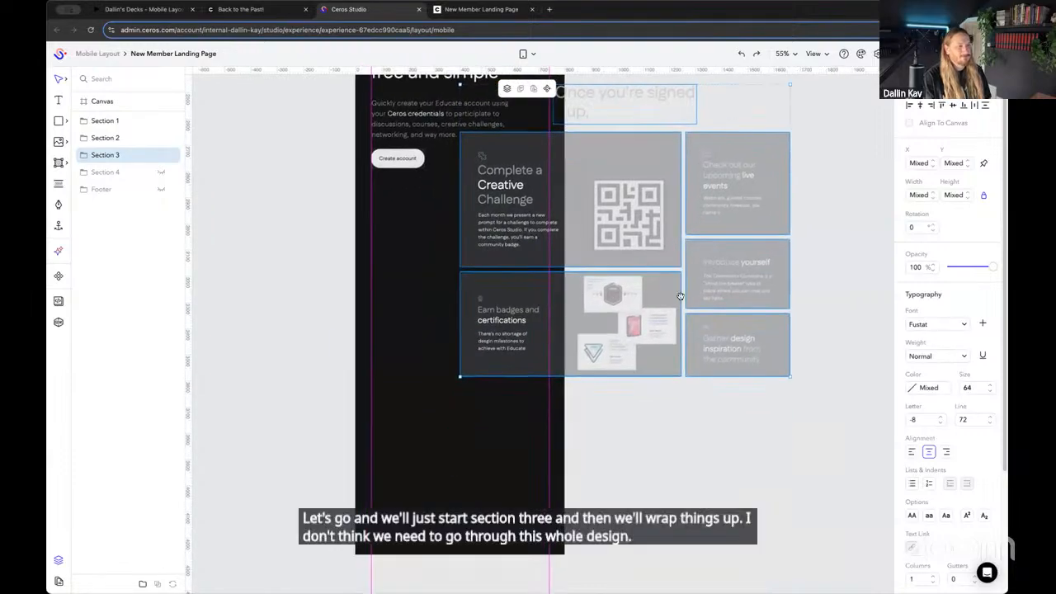
drag(635, 348, 586, 406)
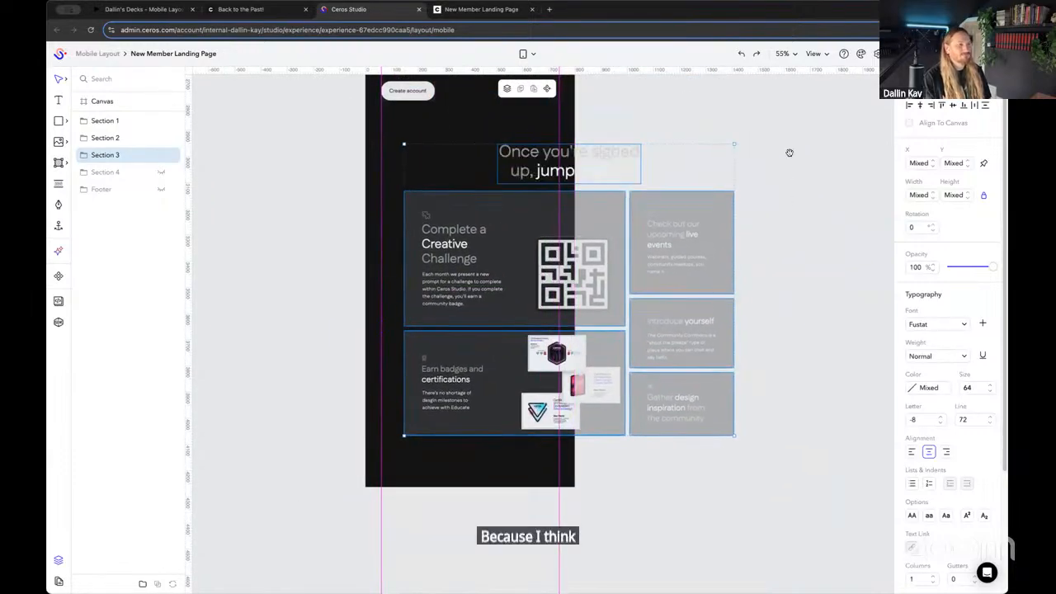
drag(789, 153, 758, 295)
scroll(535, 246, down, 3)
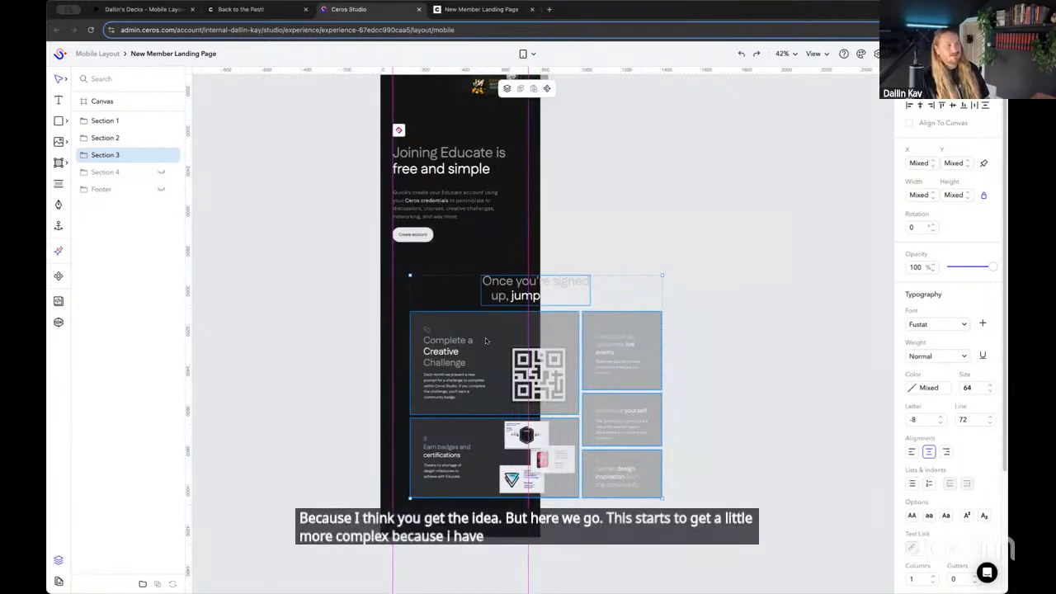
Deselect the Section 3 elements and expand the Section 3 layer folder to list its tiles
scroll(606, 256, up, 1)
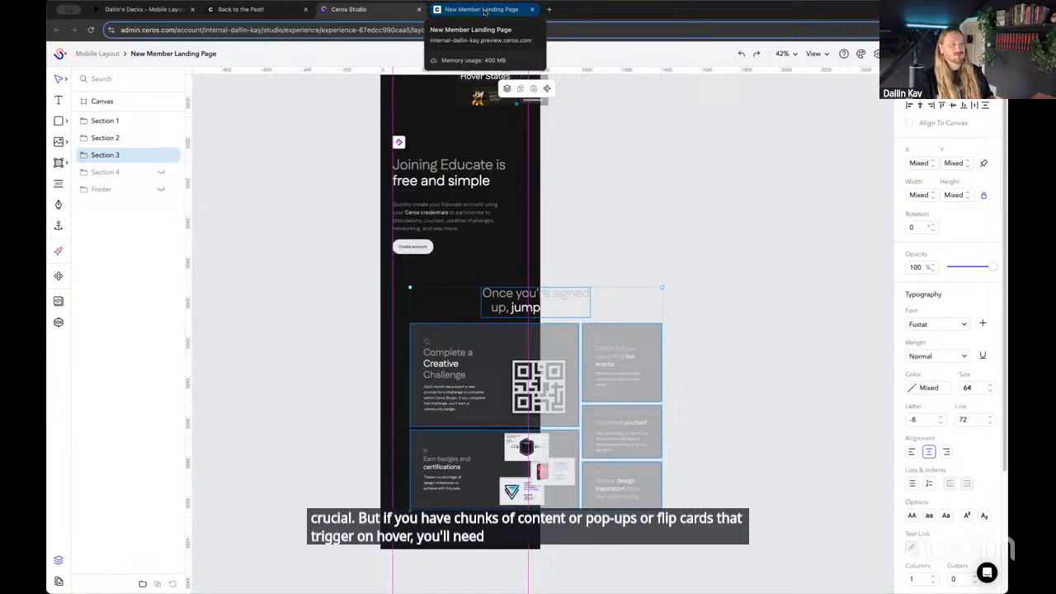
click(285, 223)
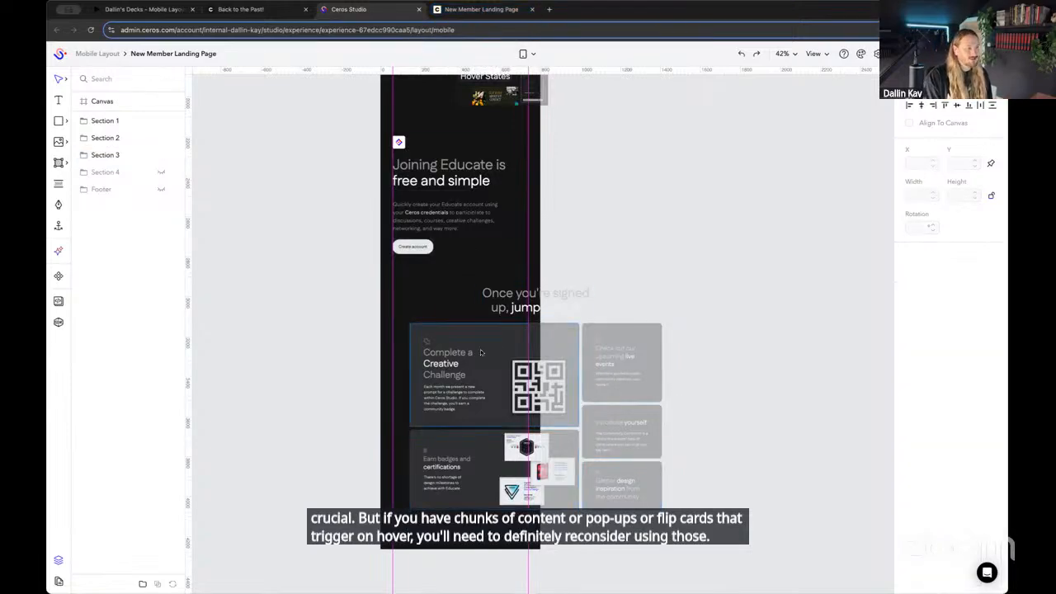
scroll(454, 272, up, 3)
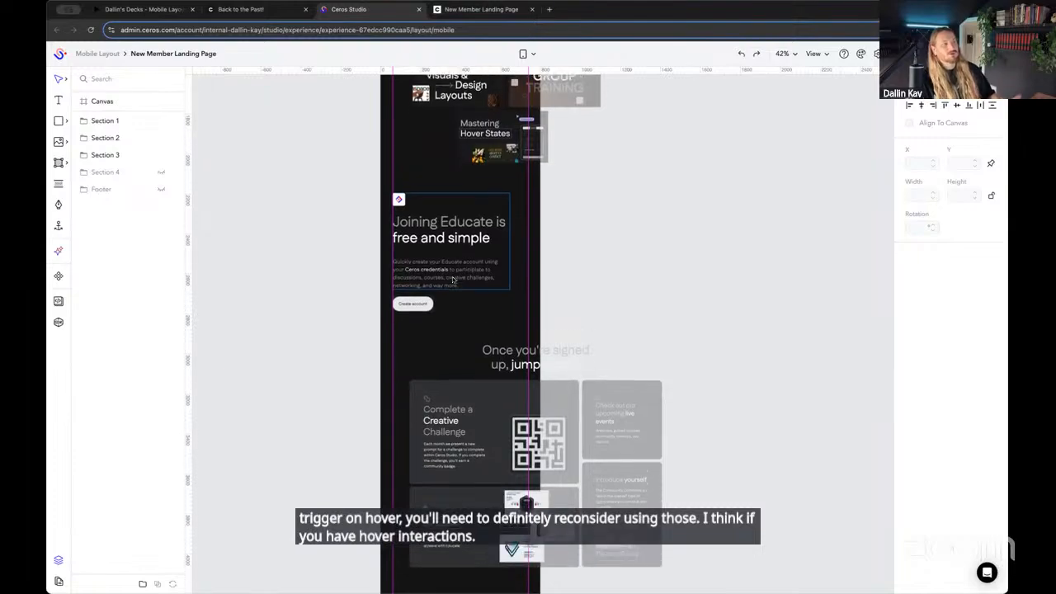
scroll(452, 280, down, 1)
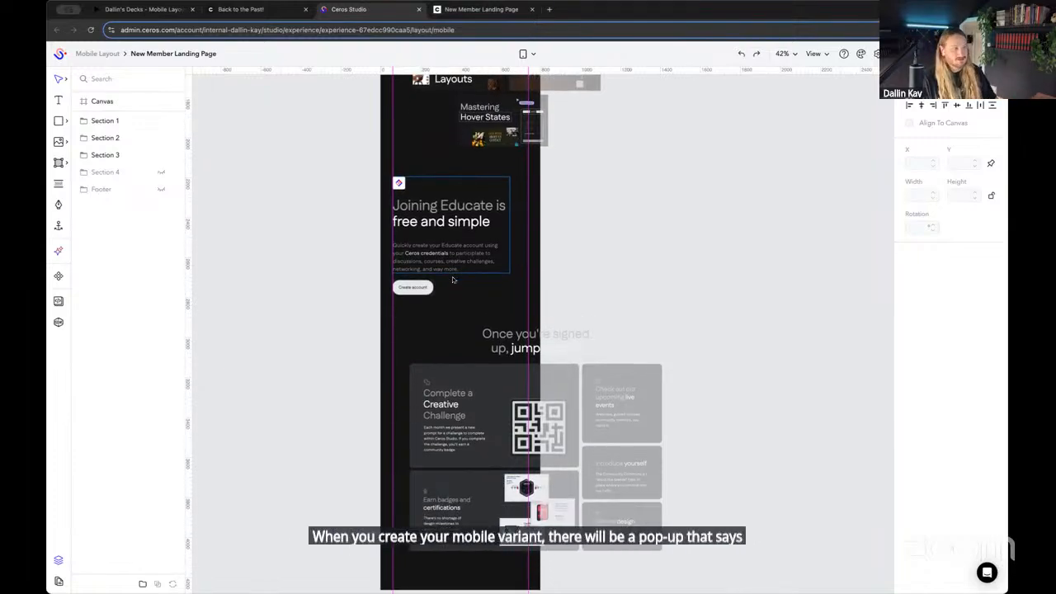
scroll(289, 238, down, 3)
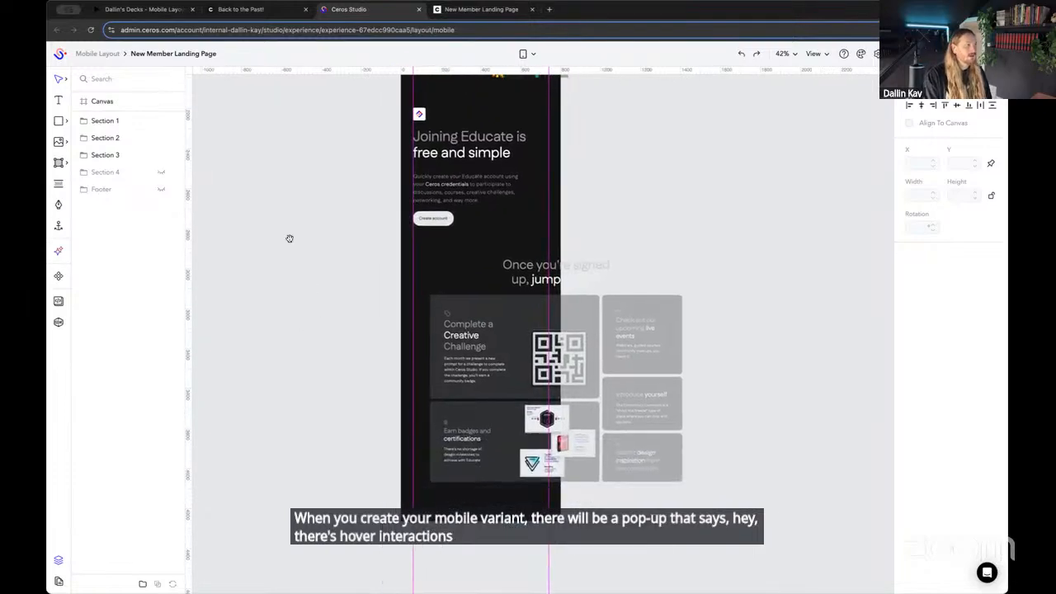
click(83, 156)
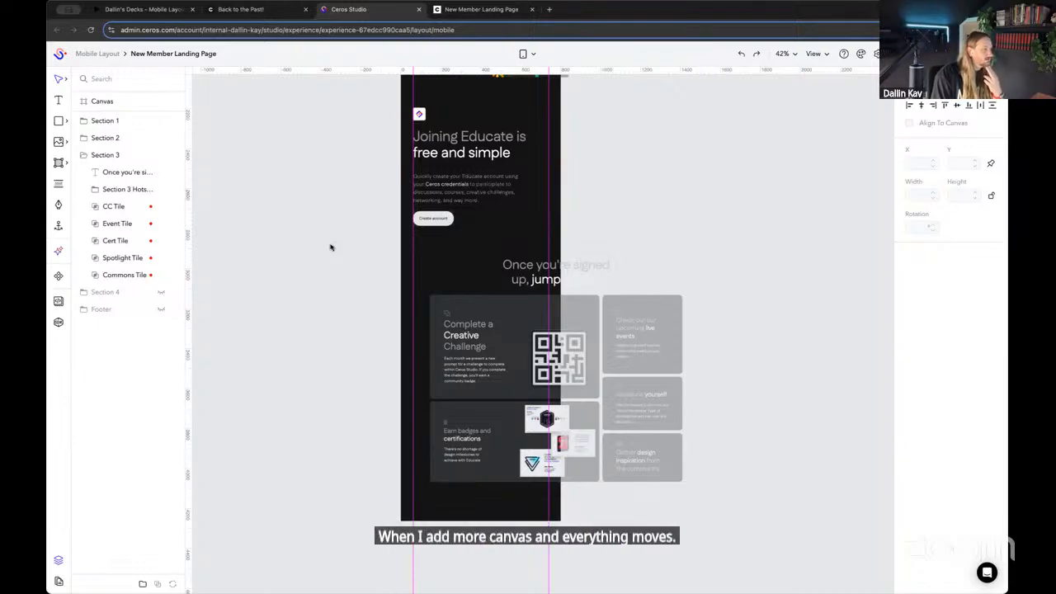
Place a duplicate of Section 2's Intro Copy group at X 105, Y 1978 and hide it
scroll(310, 240, up, 3)
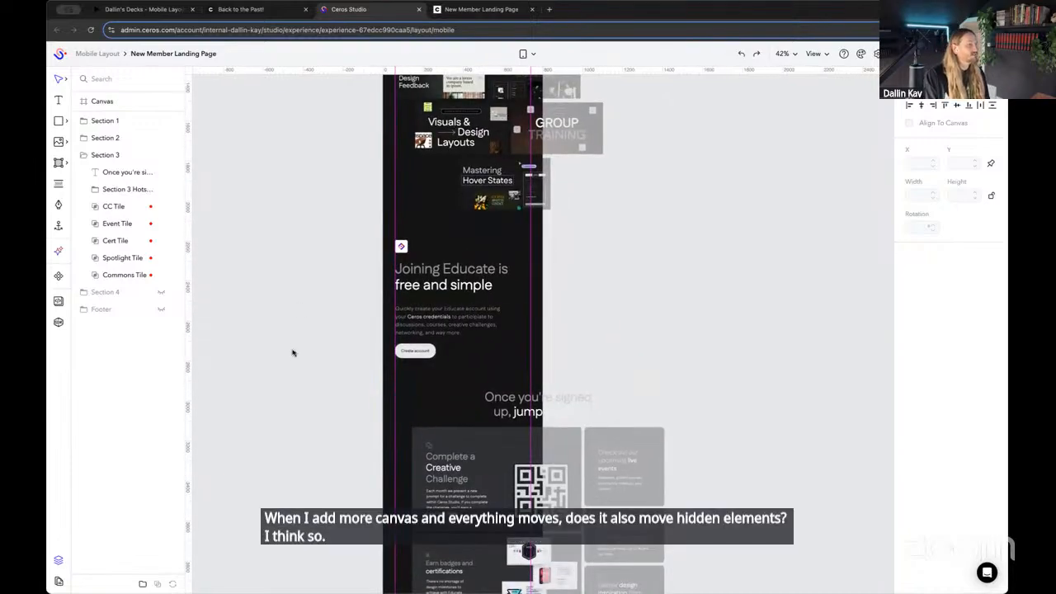
click(474, 295)
key(super+d)
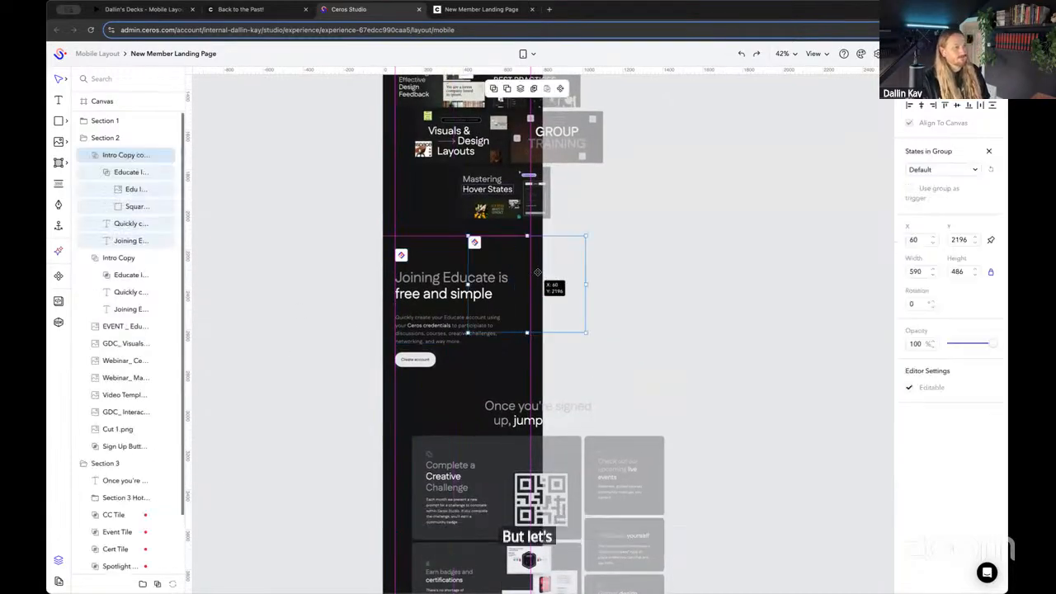
drag(474, 295, 487, 259)
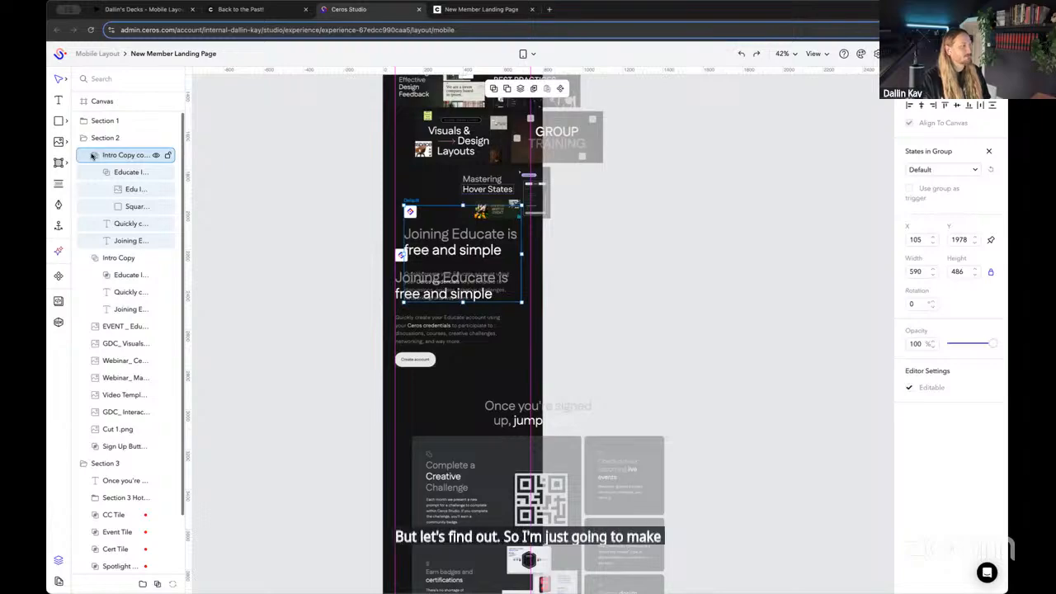
click(162, 157)
click(625, 309)
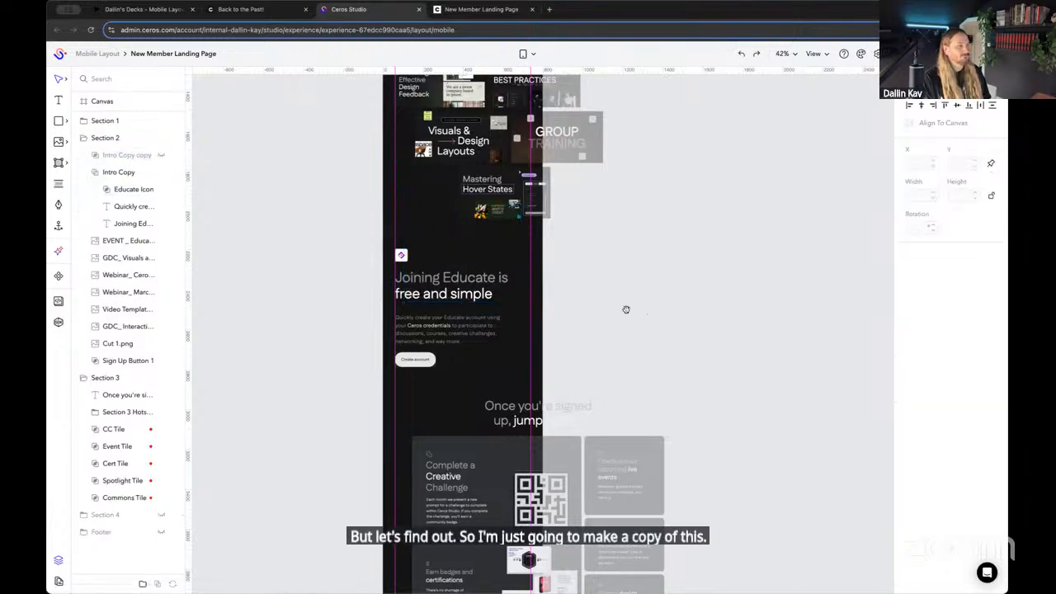
Add extra canvas between the Mastering Hover States card and the Joining Educate intro copy in Section 2
scroll(617, 321, up, 3)
scroll(611, 337, up, 5)
scroll(565, 333, left, 3)
scroll(566, 333, up, 1)
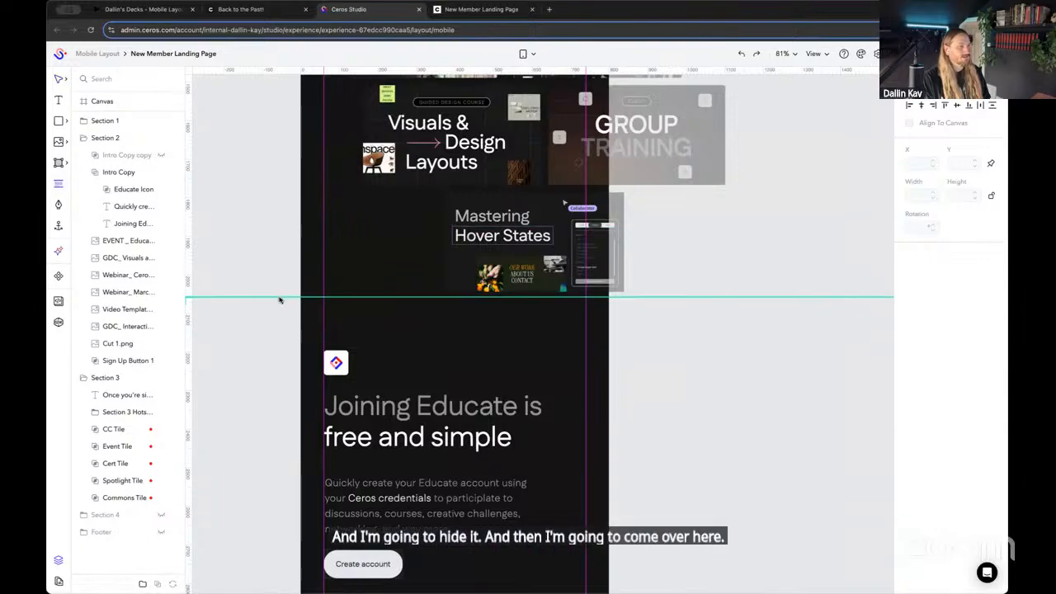
drag(322, 306, 320, 448)
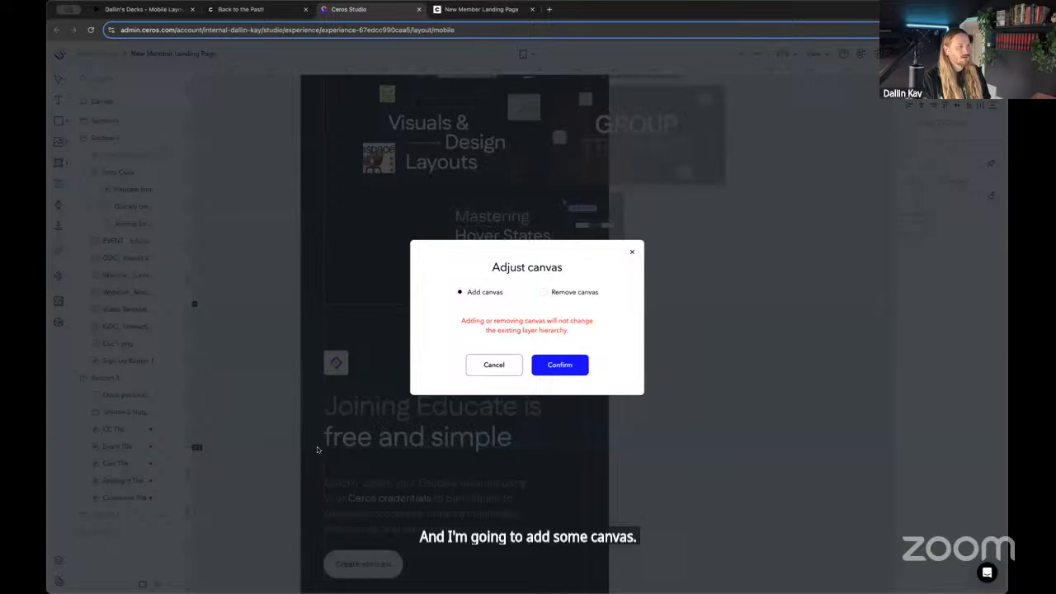
click(560, 364)
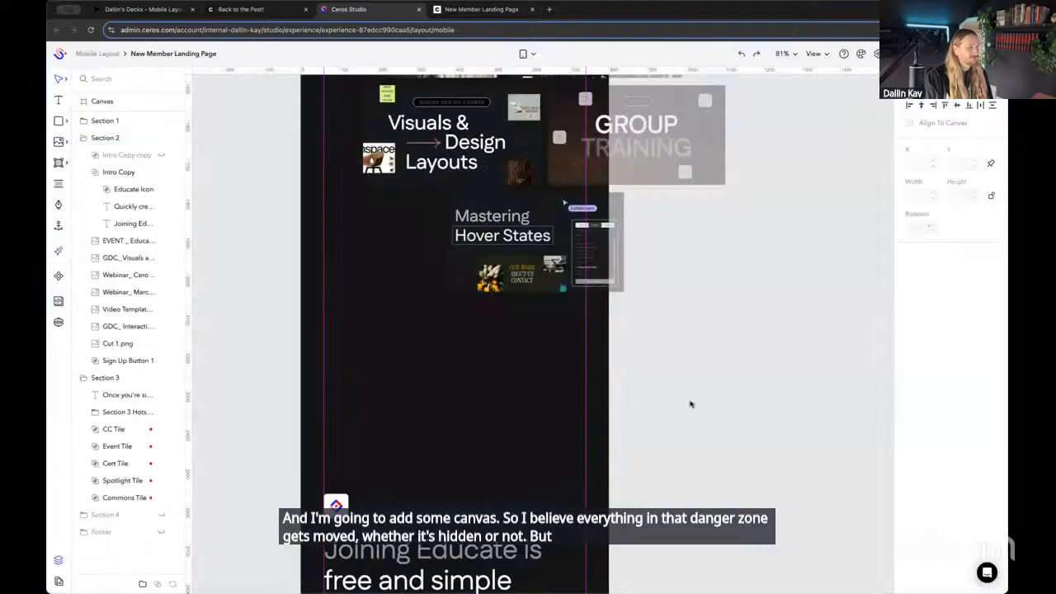
Undo the added canvas and briefly reveal the hidden Intro Copy copy group to compare its position, leaving it hidden
scroll(690, 401, down, 2)
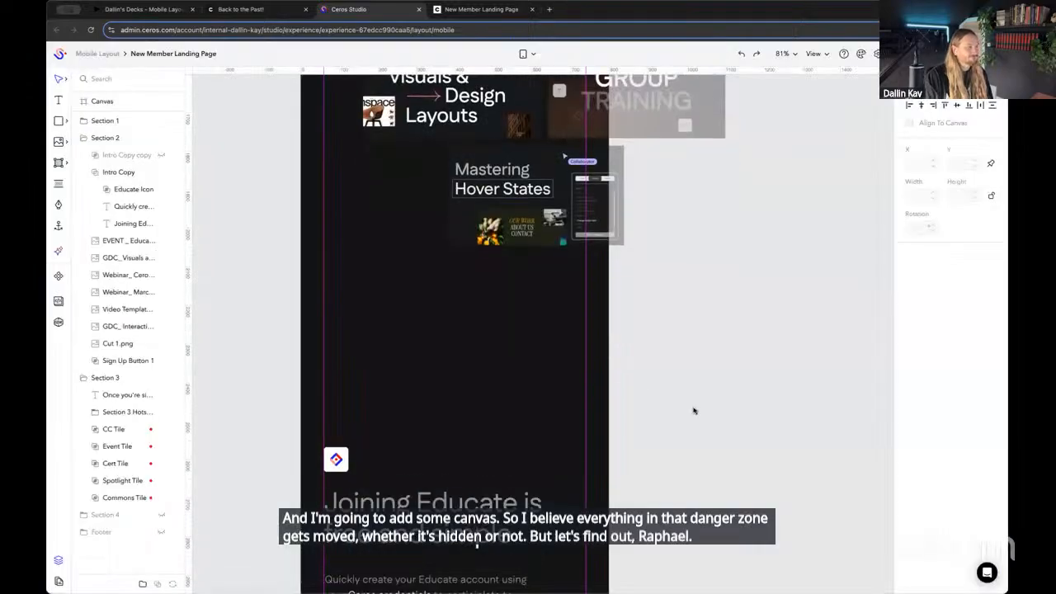
click(161, 155)
click(162, 156)
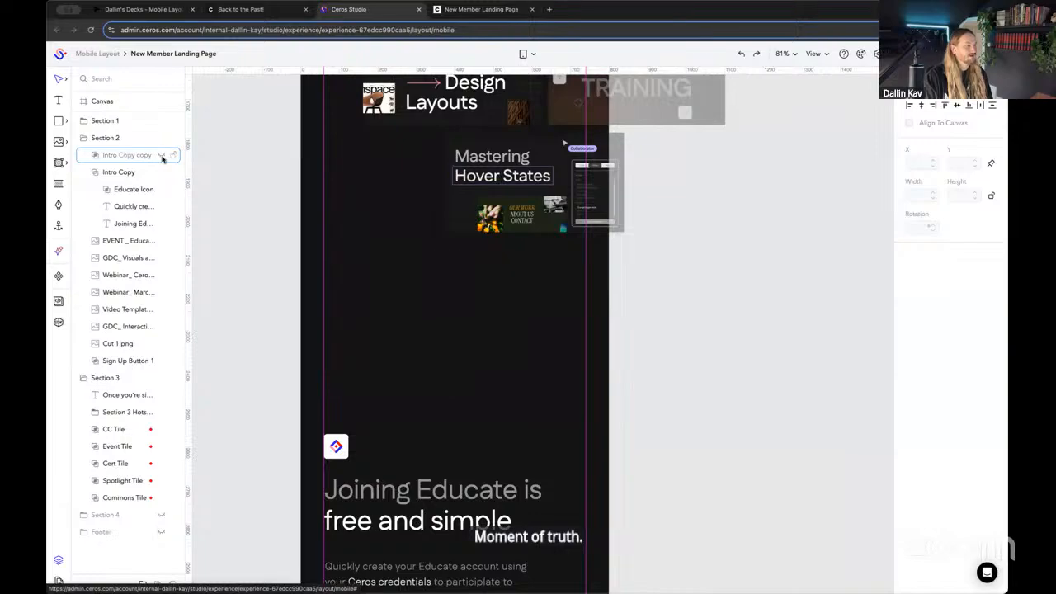
click(162, 156)
click(162, 156)
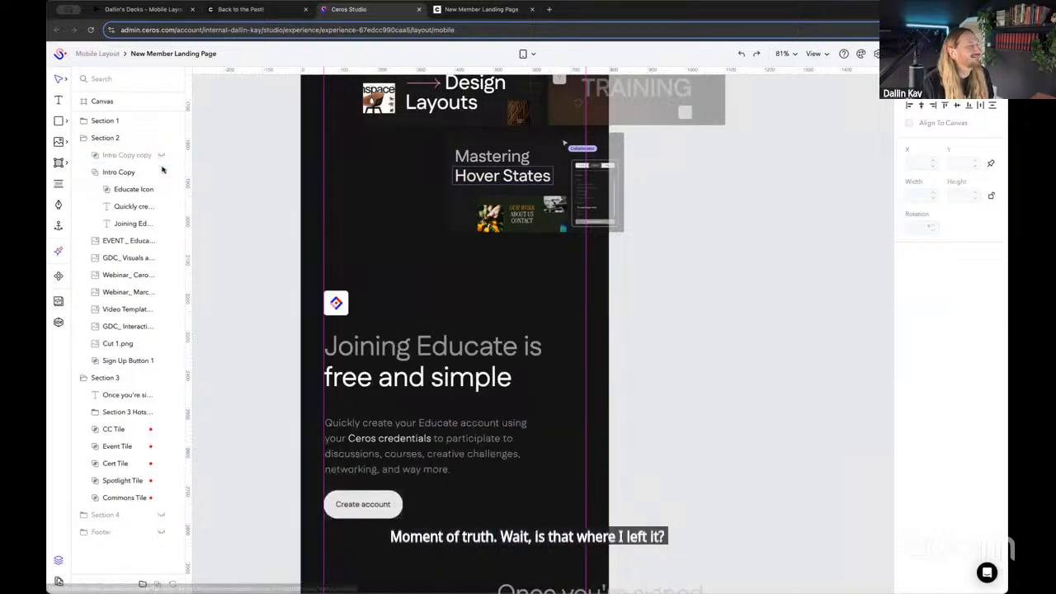
click(161, 155)
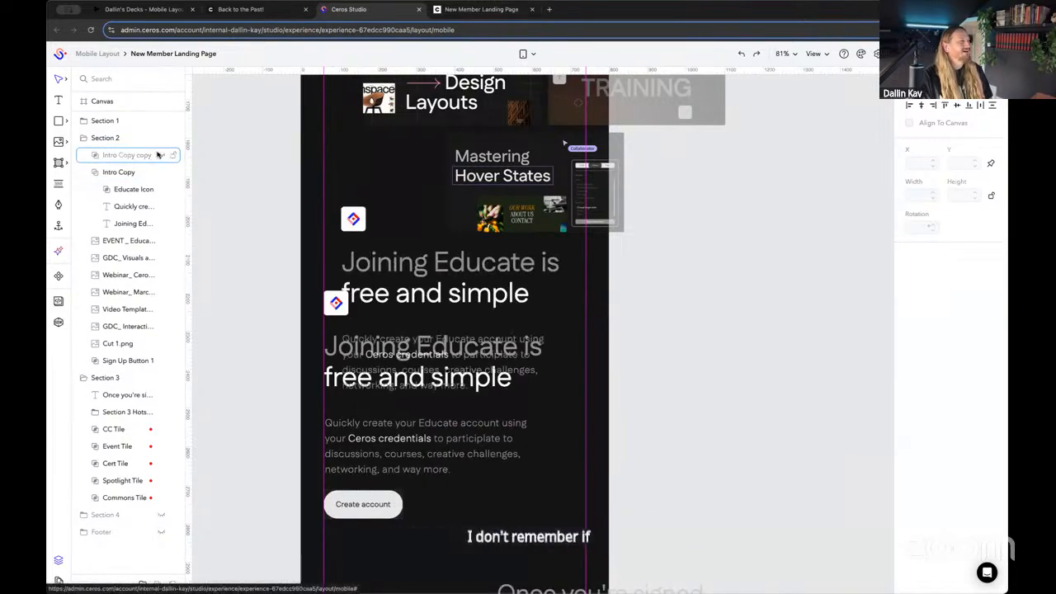
click(161, 155)
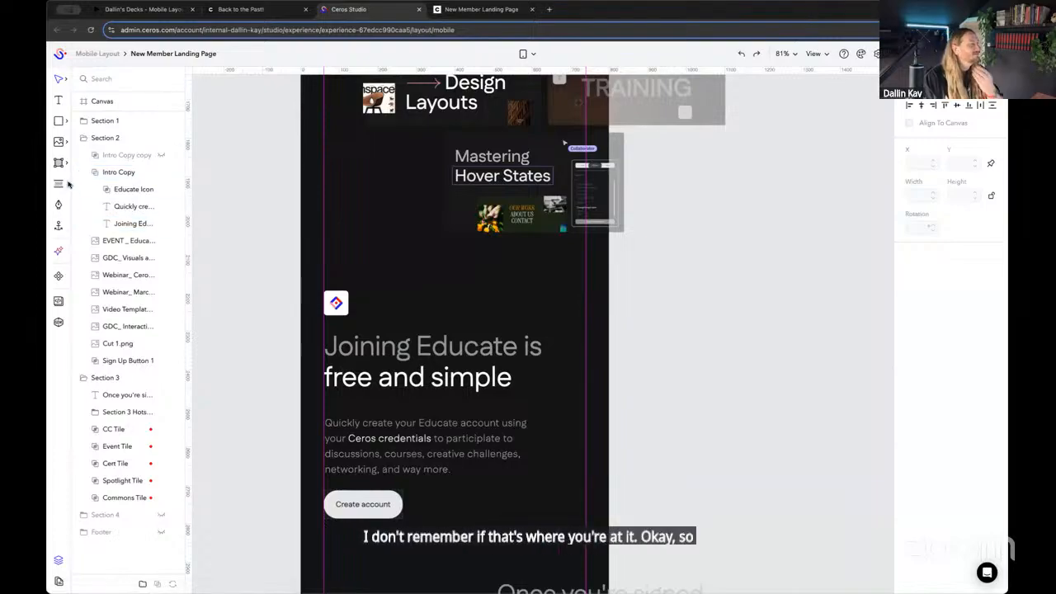
Add canvas again just below the Mastering Hover States card, with the Intro Copy copy group hidden
click(59, 185)
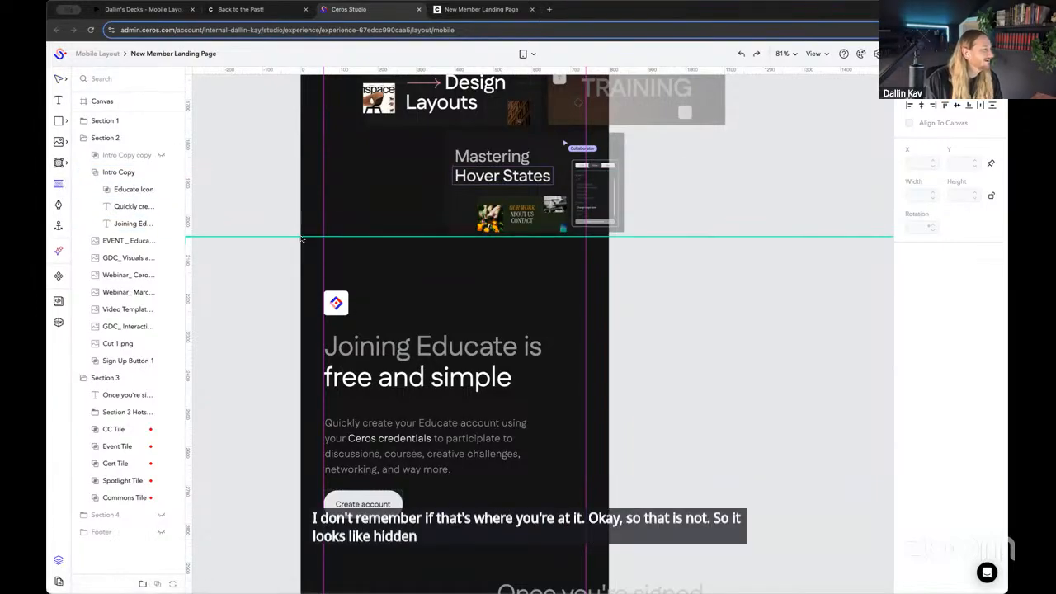
drag(310, 238, 315, 372)
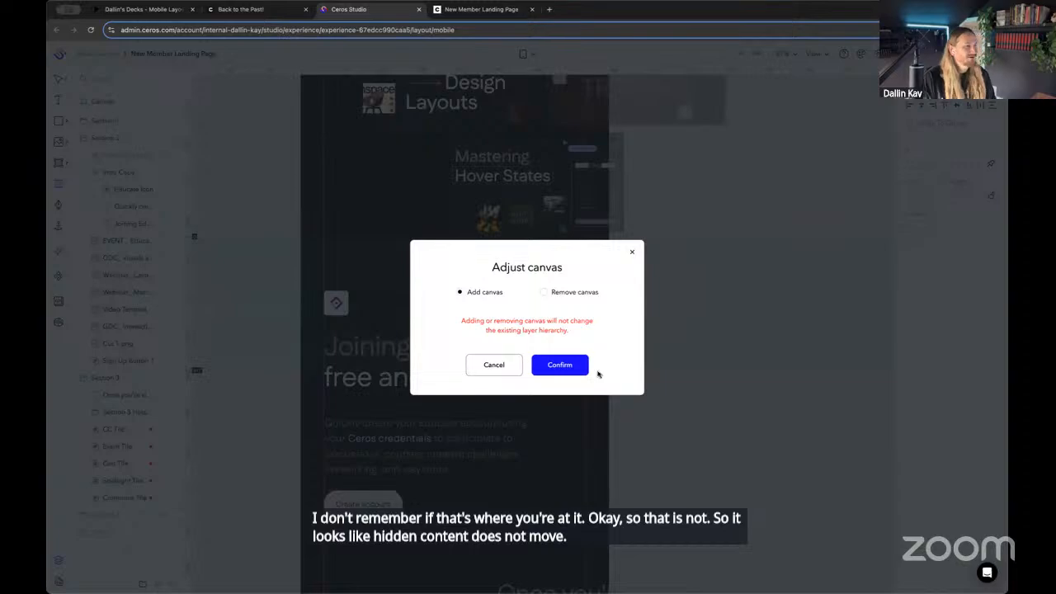
click(572, 368)
Reveal the Intro Copy copy group to check whether it moved, hide it again and undo the second canvas addition
click(161, 156)
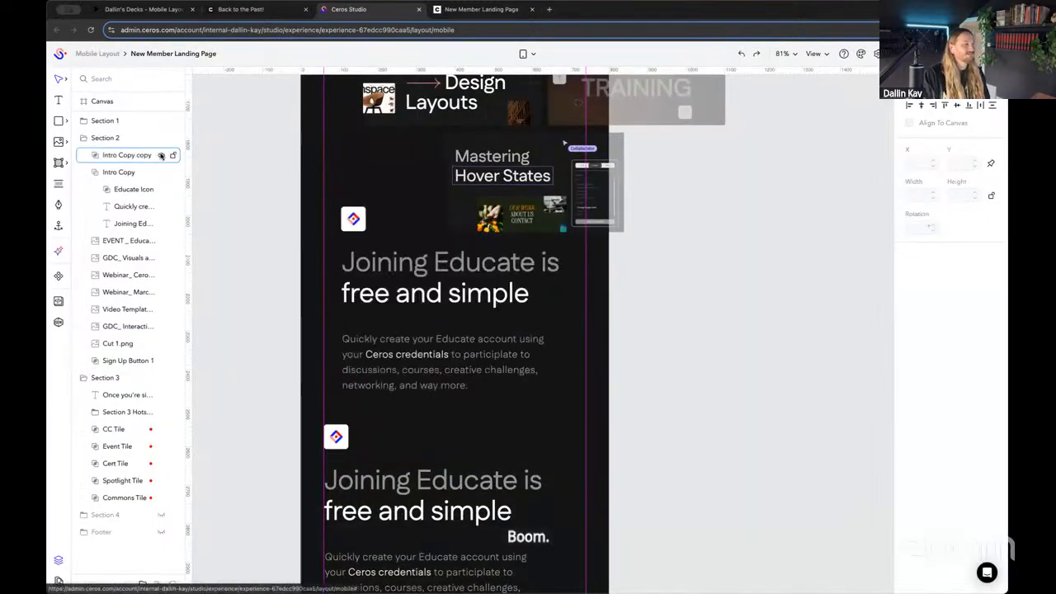
click(161, 156)
click(137, 157)
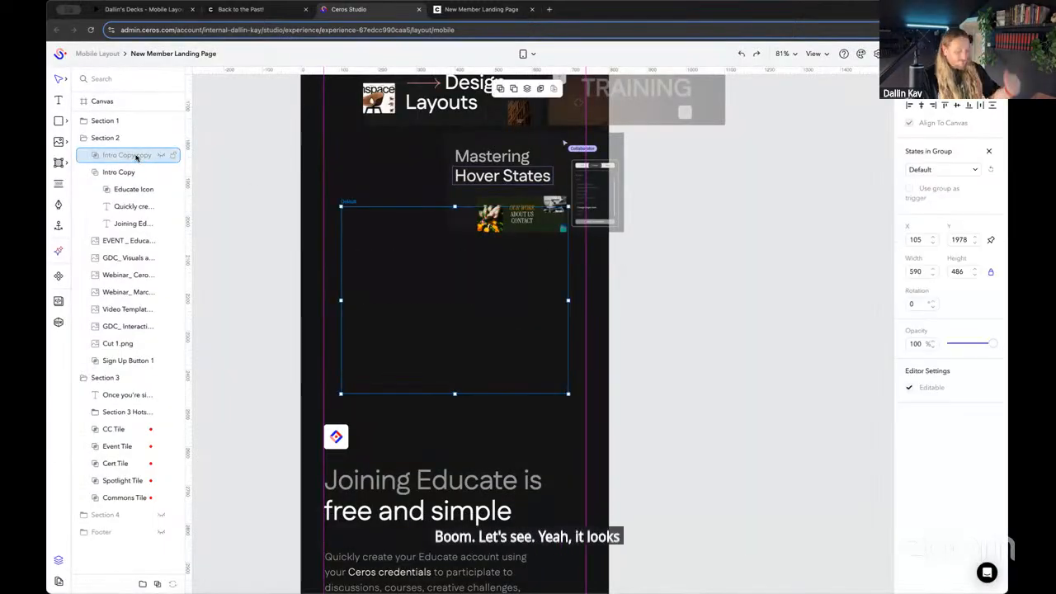
key(Delete)
key(ctrl+z)
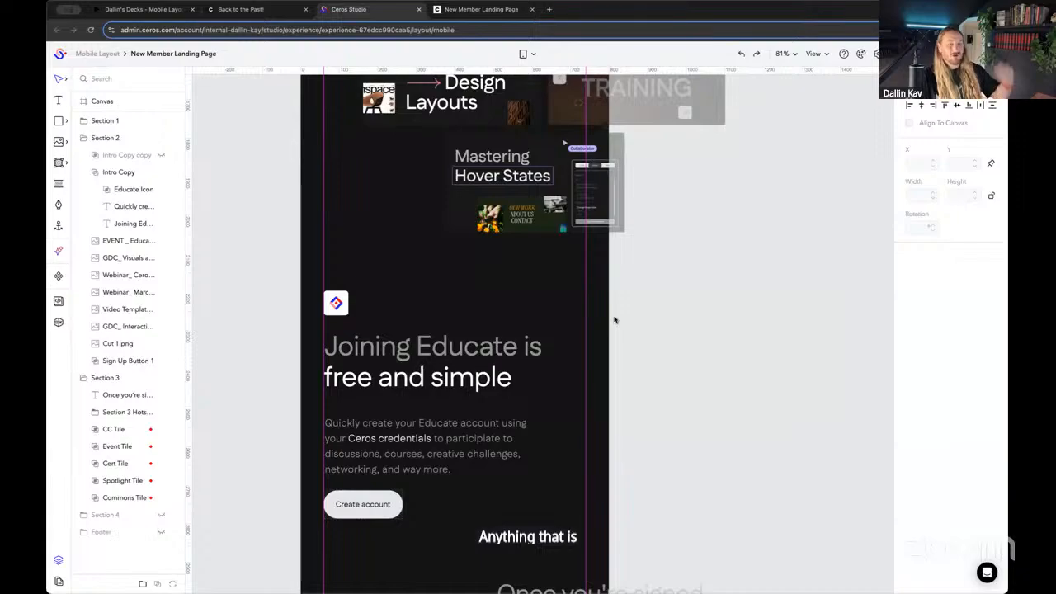
Add 532 pixels of canvas between the Mastering Hover States card and the Educate icon above the intro copy
scroll(613, 299, down, 1)
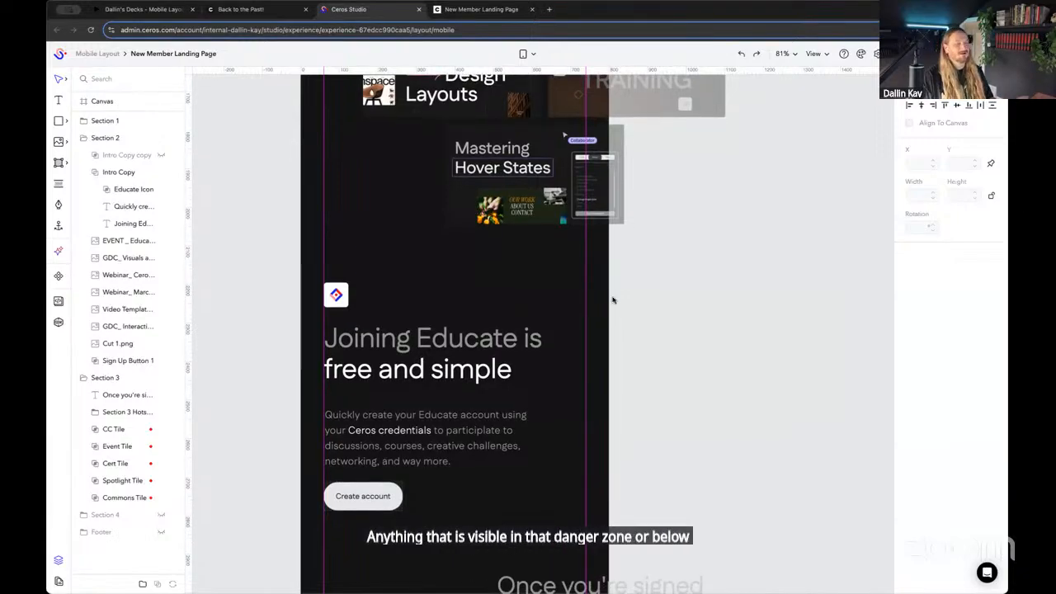
drag(695, 261, 704, 258)
scroll(703, 259, up, 5)
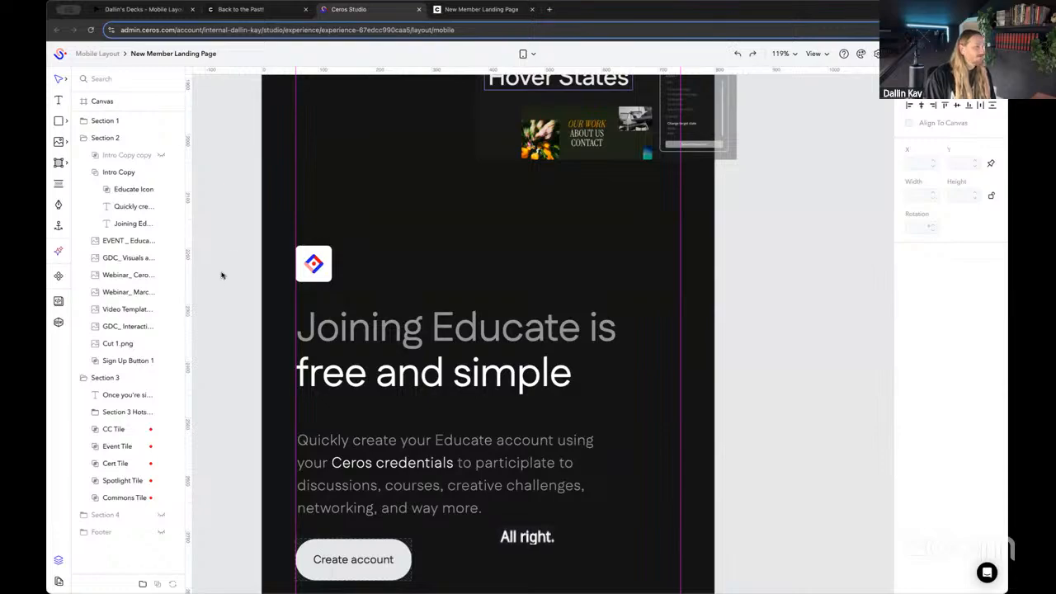
scroll(262, 254, down, 1)
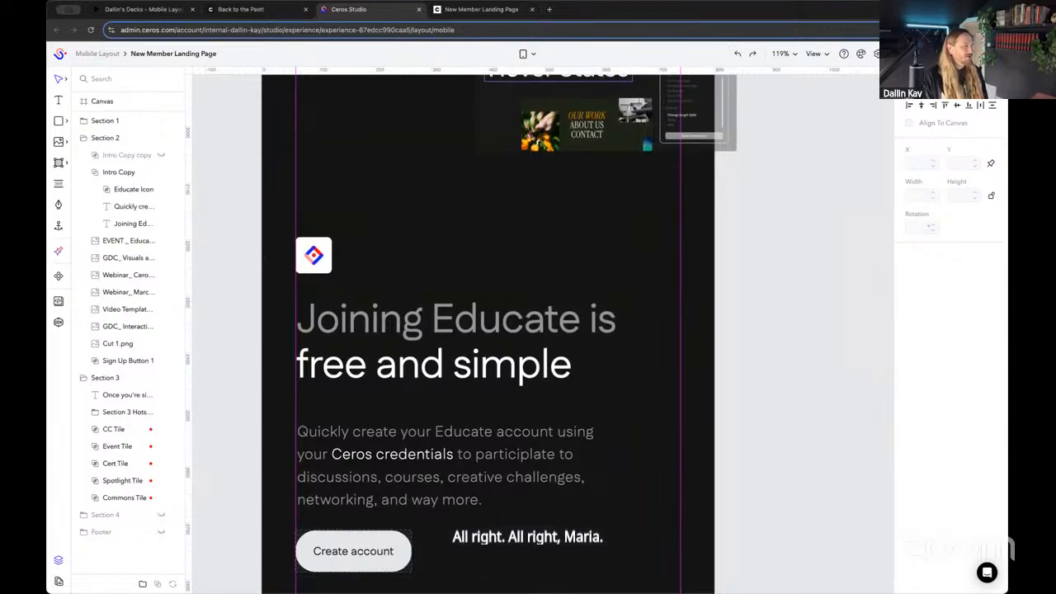
click(59, 188)
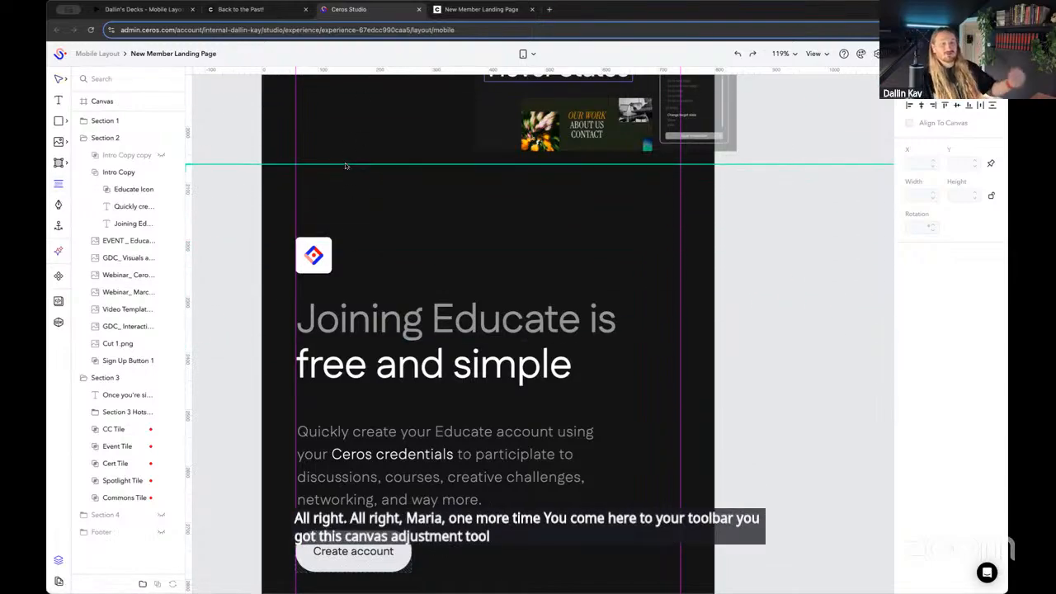
drag(346, 166, 339, 468)
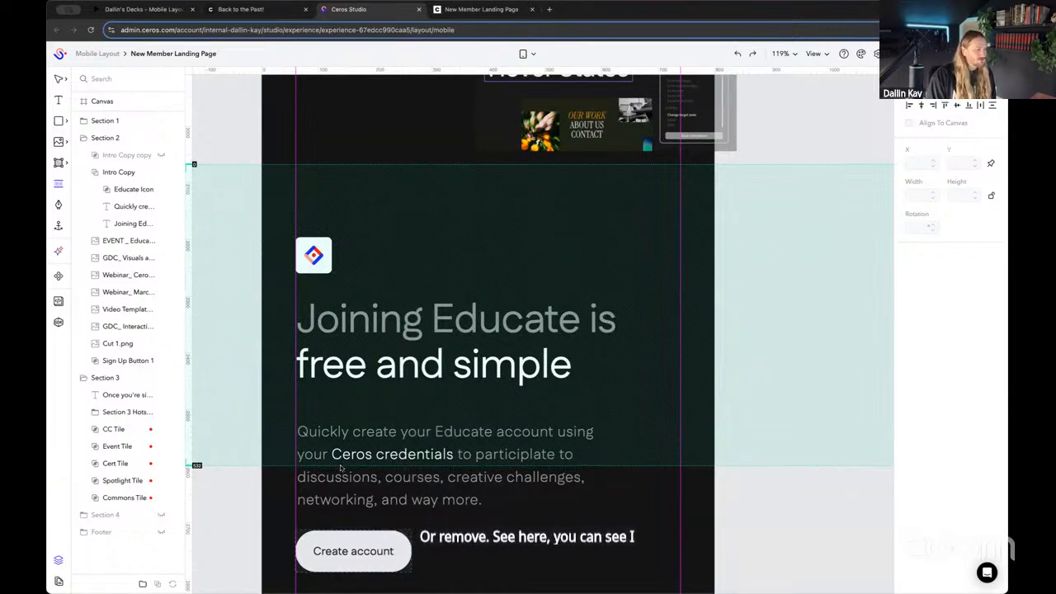
drag(340, 468, 340, 468)
click(573, 364)
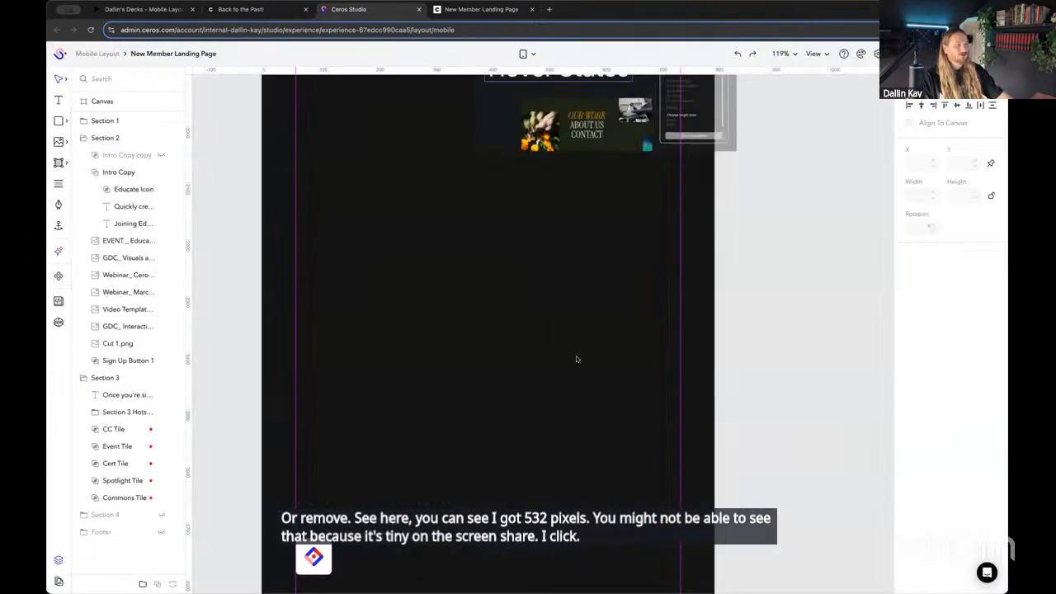
Check the enlarged gap above the intro copy and undo the 532-pixel canvas addition
scroll(424, 297, down, 2)
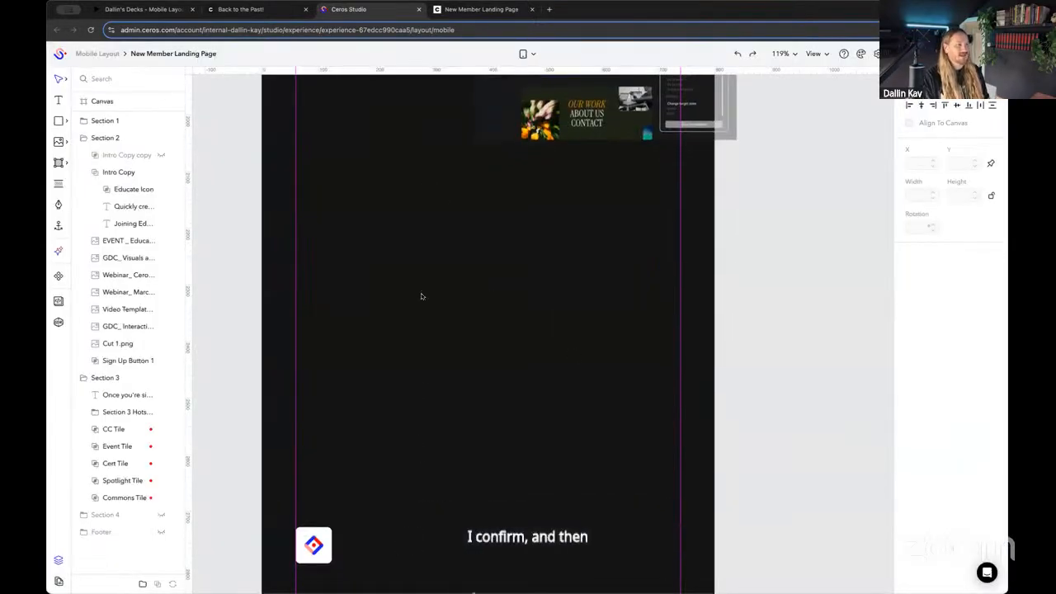
scroll(682, 271, down, 6)
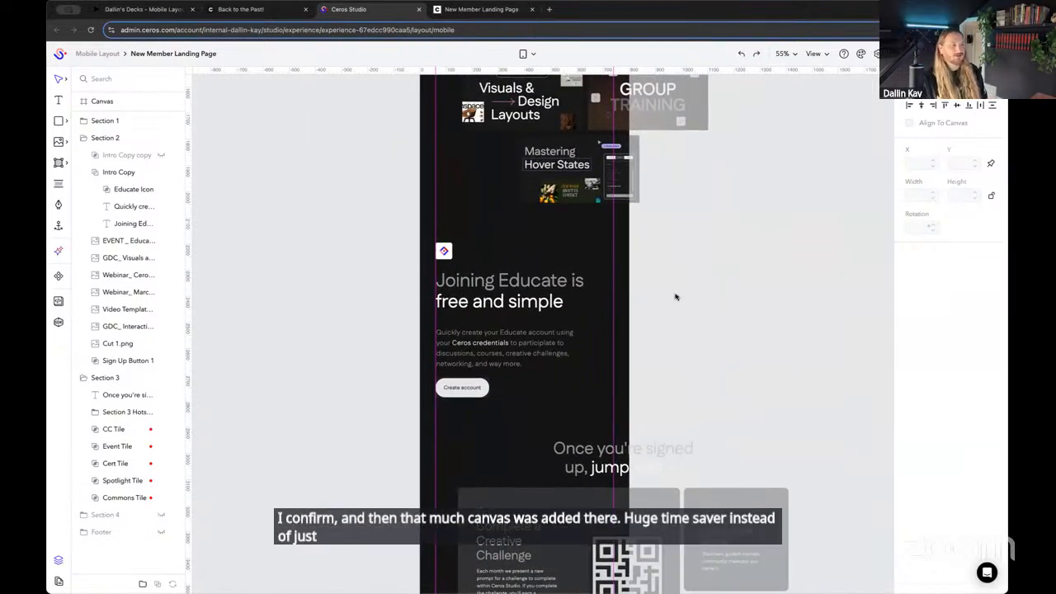
scroll(718, 281, up, 2)
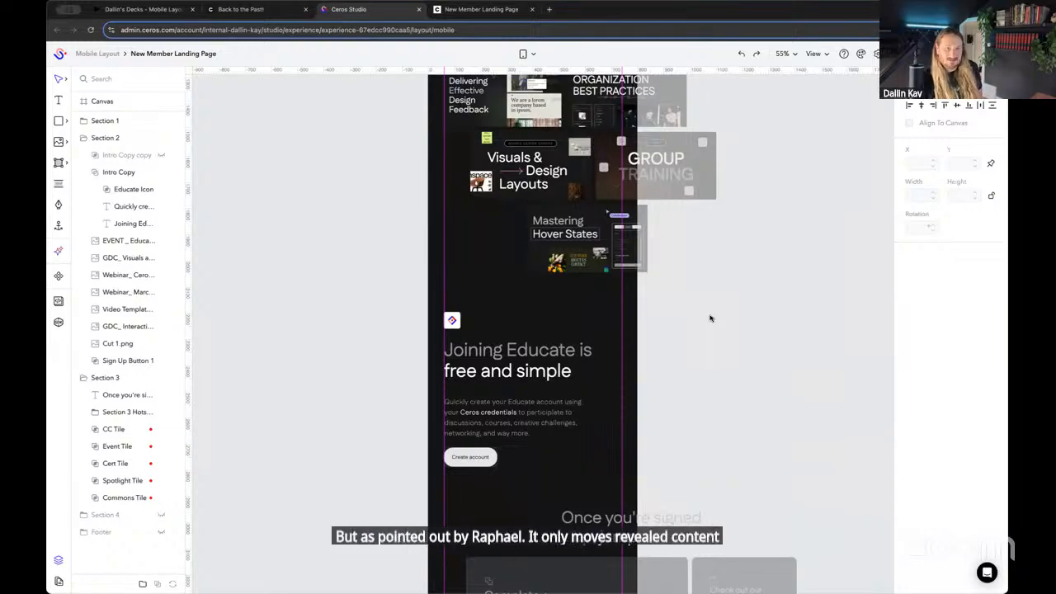
Examine the mobile layout from Section 2's course cards down through the Section 3 heading and tiles
drag(711, 341, 652, 253)
scroll(688, 285, down, 5)
scroll(706, 288, up, 4)
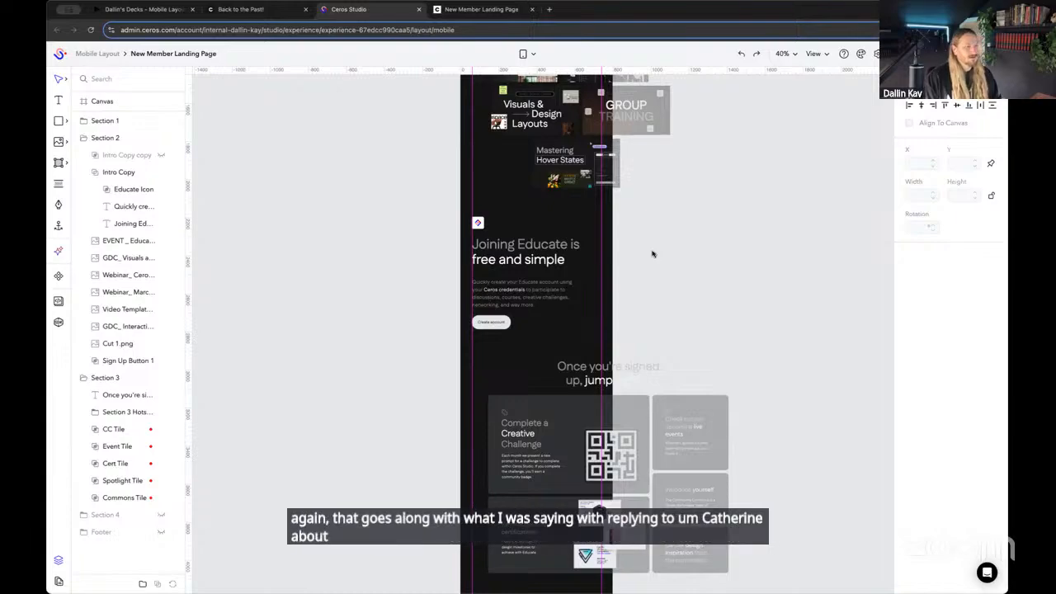
scroll(647, 265, up, 5)
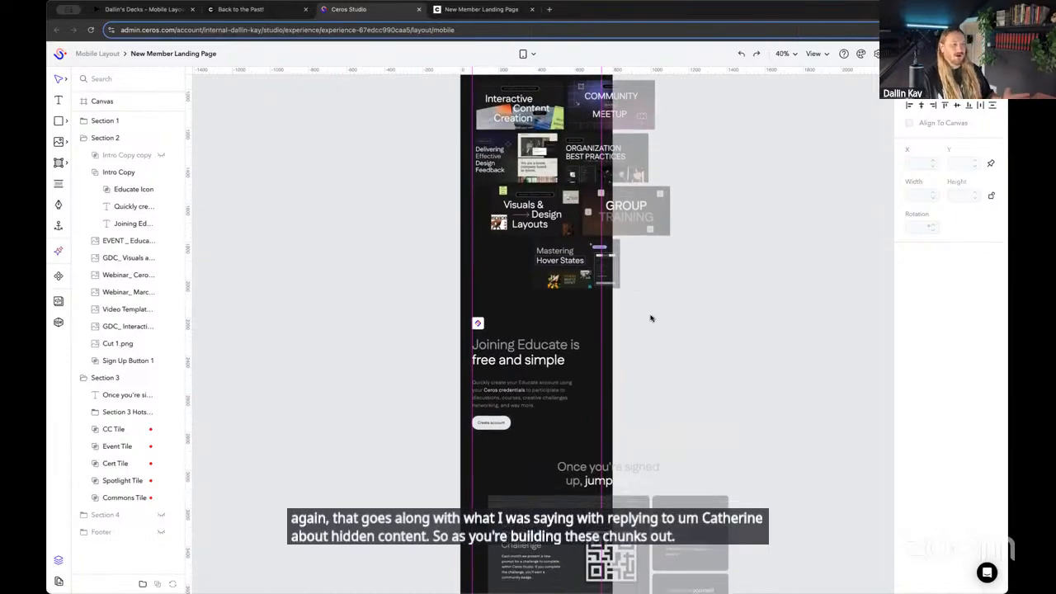
scroll(654, 357, down, 4)
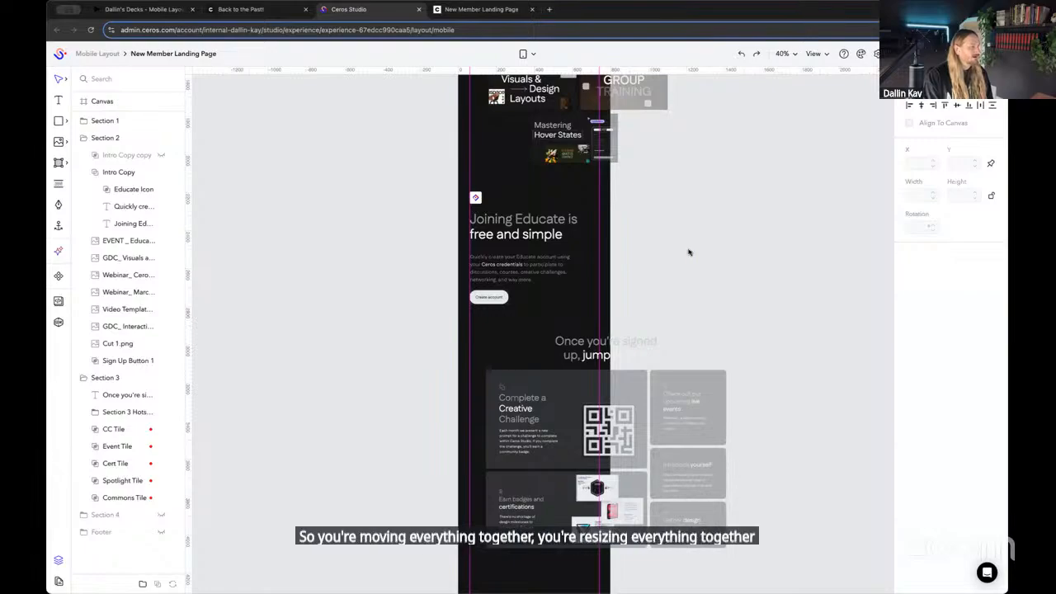
scroll(632, 254, up, 2)
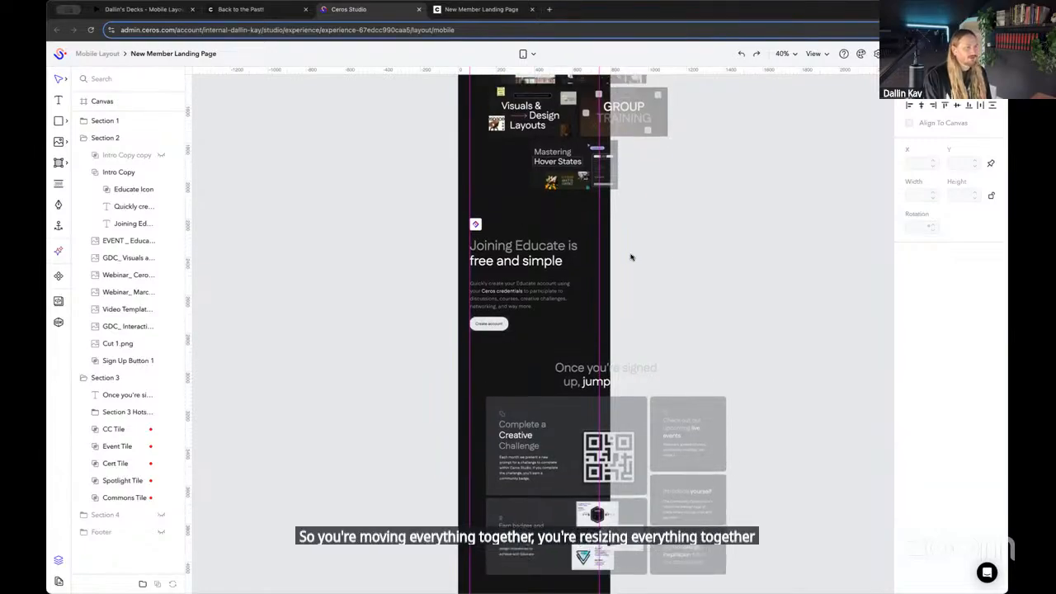
scroll(657, 286, down, 3)
scroll(544, 271, down, 5)
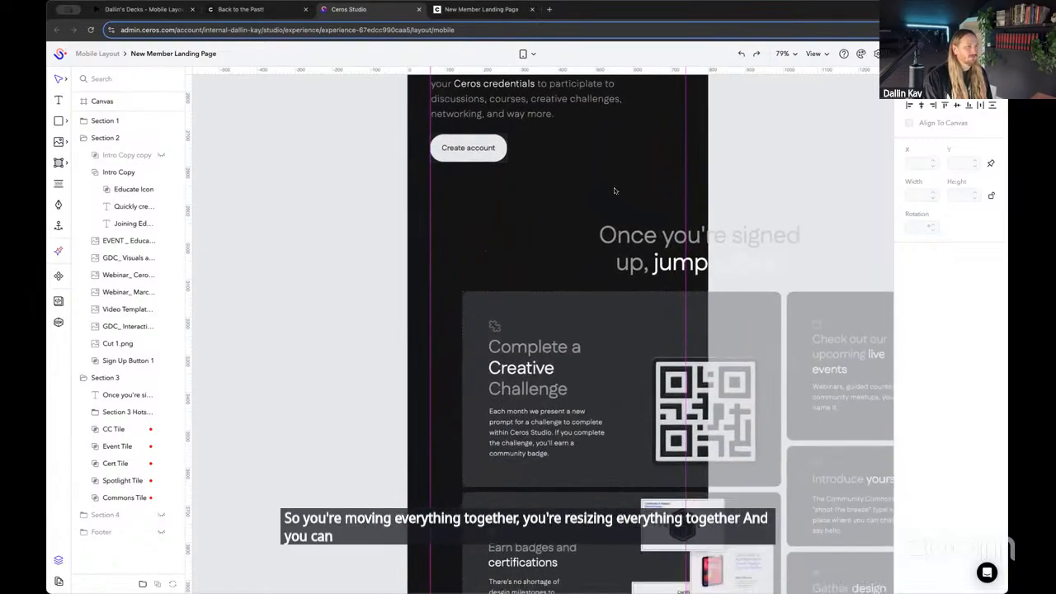
scroll(528, 166, up, 5)
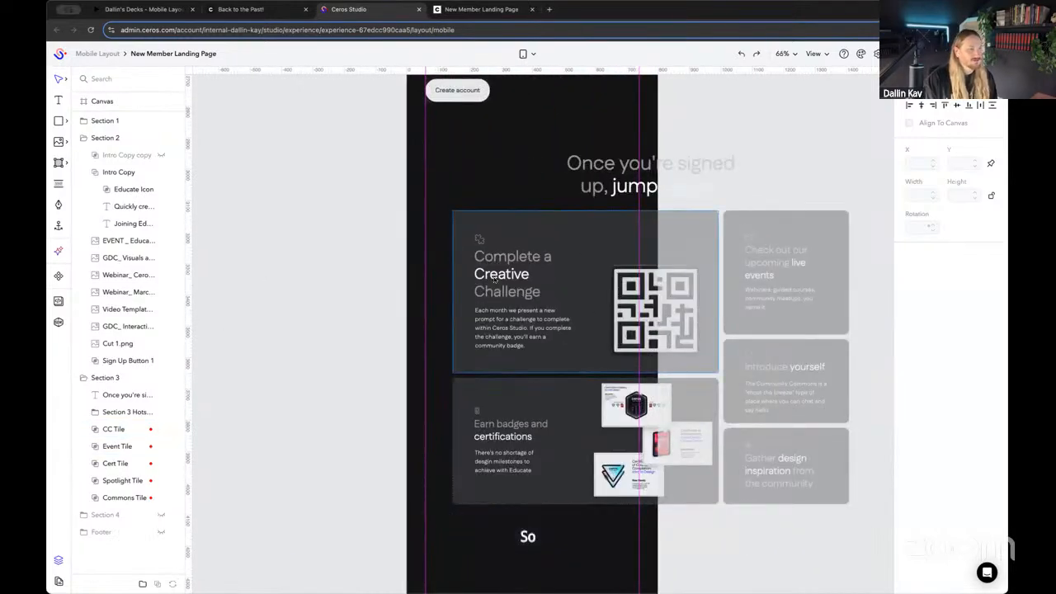
scroll(412, 295, down, 2)
Switch to the New Member Landing Page preview, show its desktop version and examine the hover interactions on Section 3's tiles
click(490, 15)
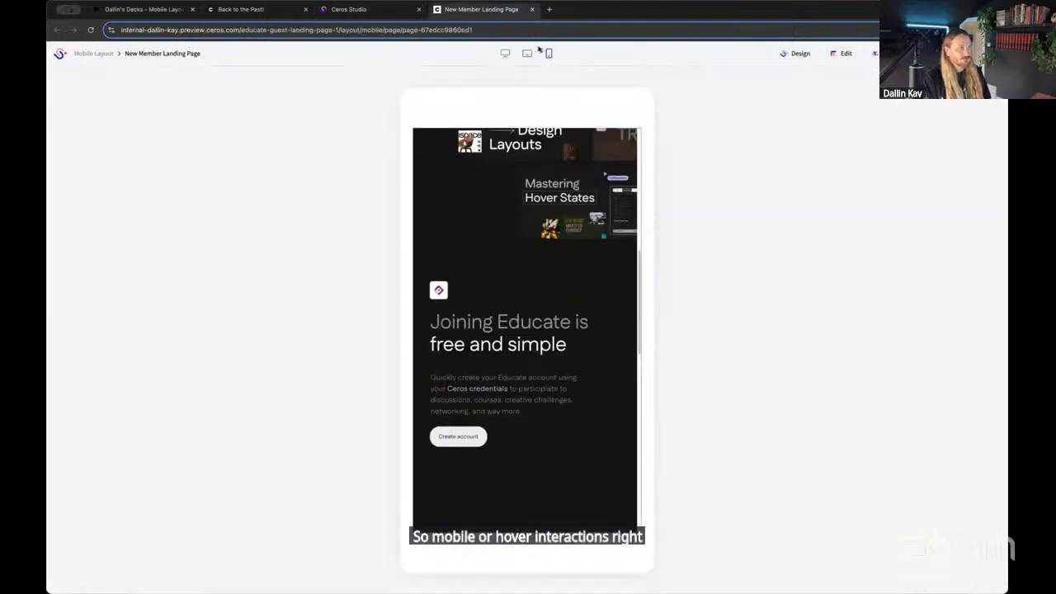
click(505, 53)
scroll(950, 233, down, 3)
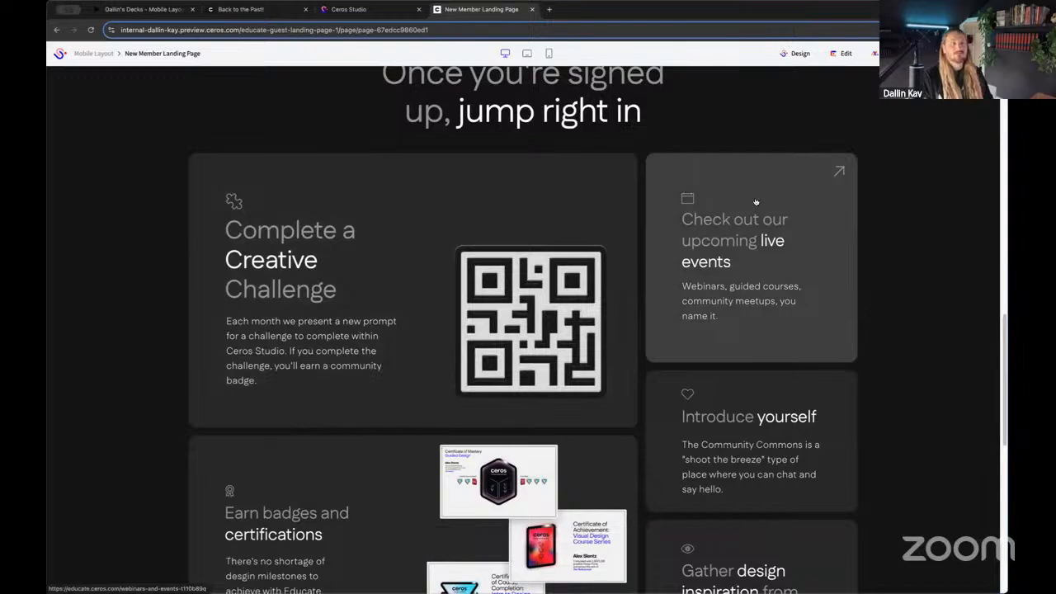
Return to the Ceros Studio tab and nudge the Section 3 heading up to Y 2947
click(355, 9)
scroll(651, 462, right, 3)
scroll(650, 462, down, 1)
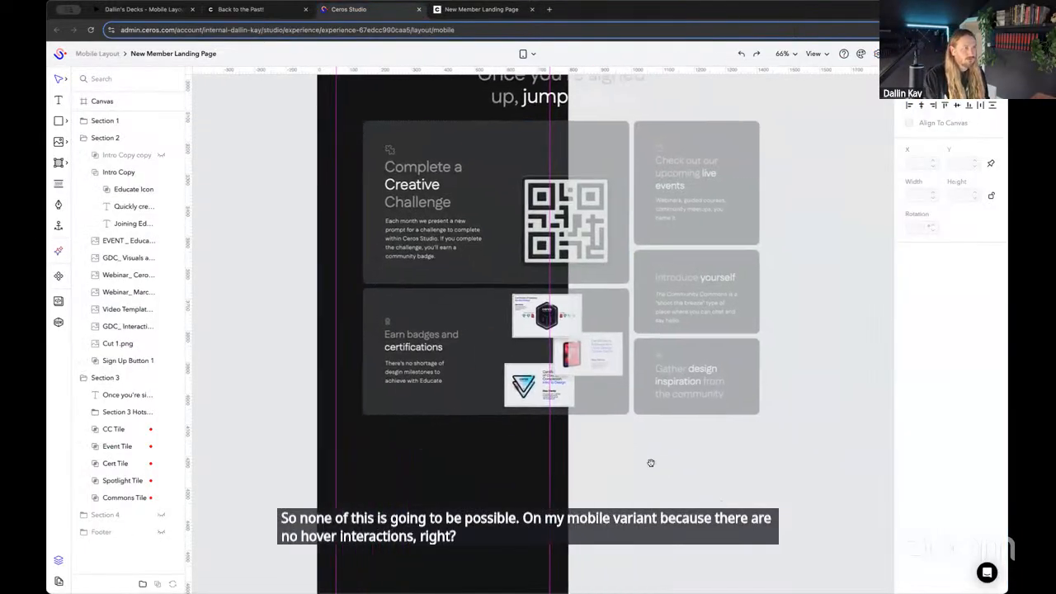
scroll(282, 235, left, 2)
scroll(288, 198, down, 1)
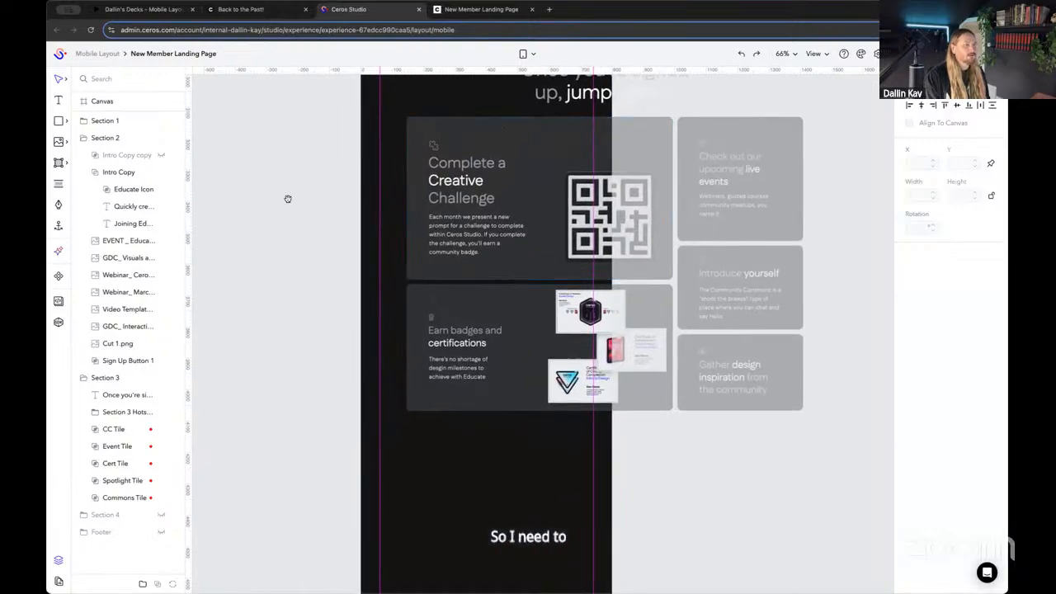
scroll(329, 248, up, 5)
click(571, 311)
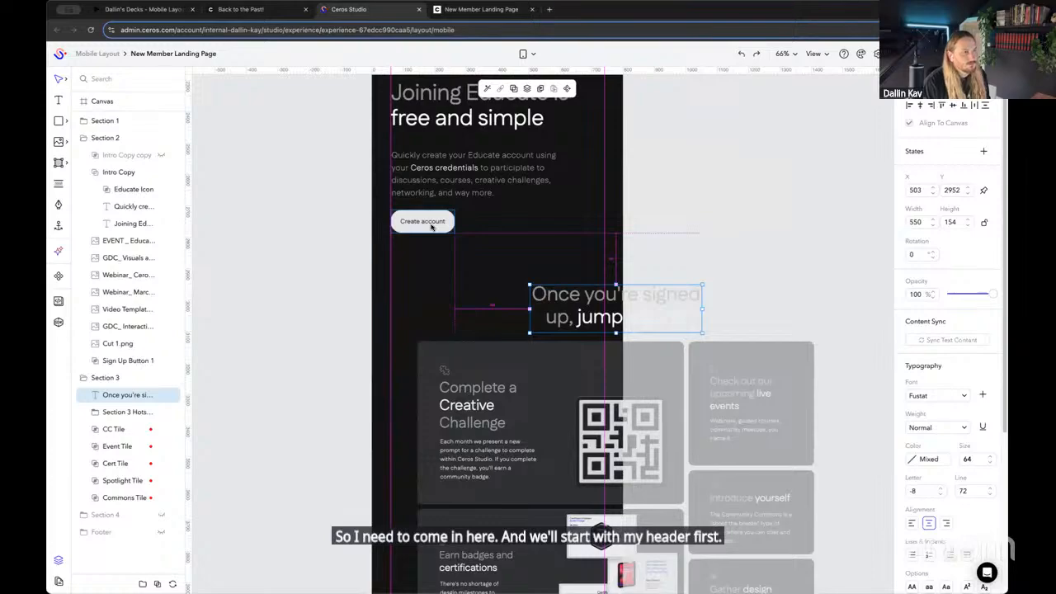
key(Up)
key(Up)
key(Up)
key(Up)
key(Up)
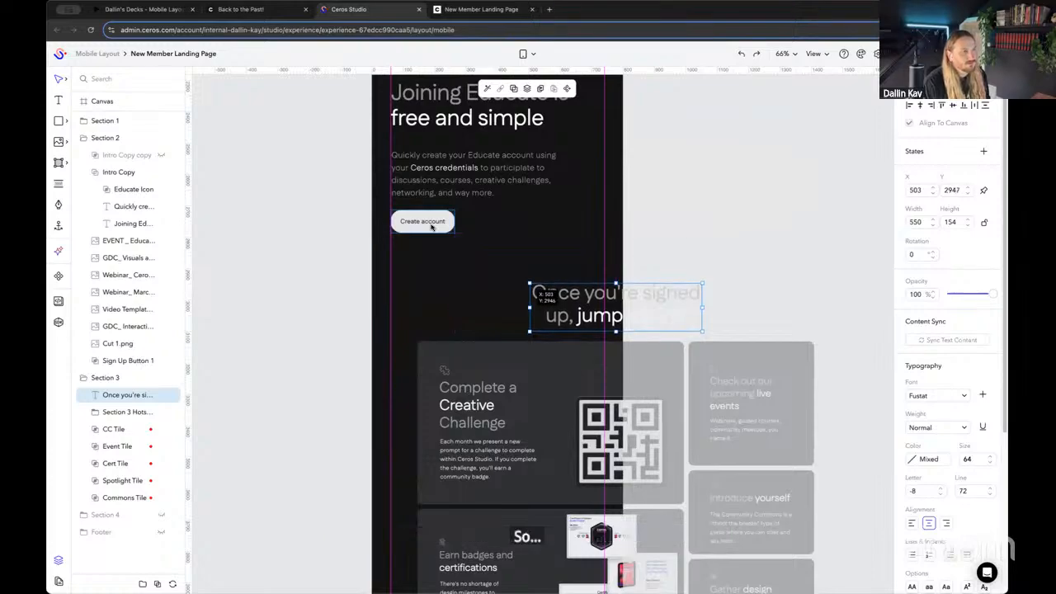
Select the Section 3 heading, hotspots and tiles together and move them up to Y 2938
drag(446, 272, 444, 224)
drag(444, 225, 802, 559)
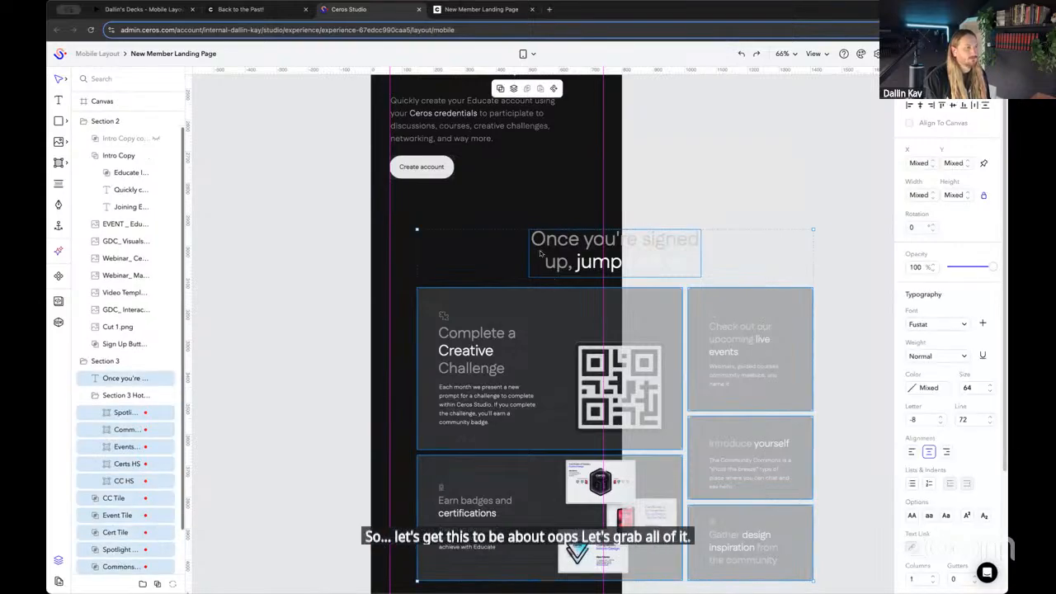
key(Up)
key(Up)
key(Up)
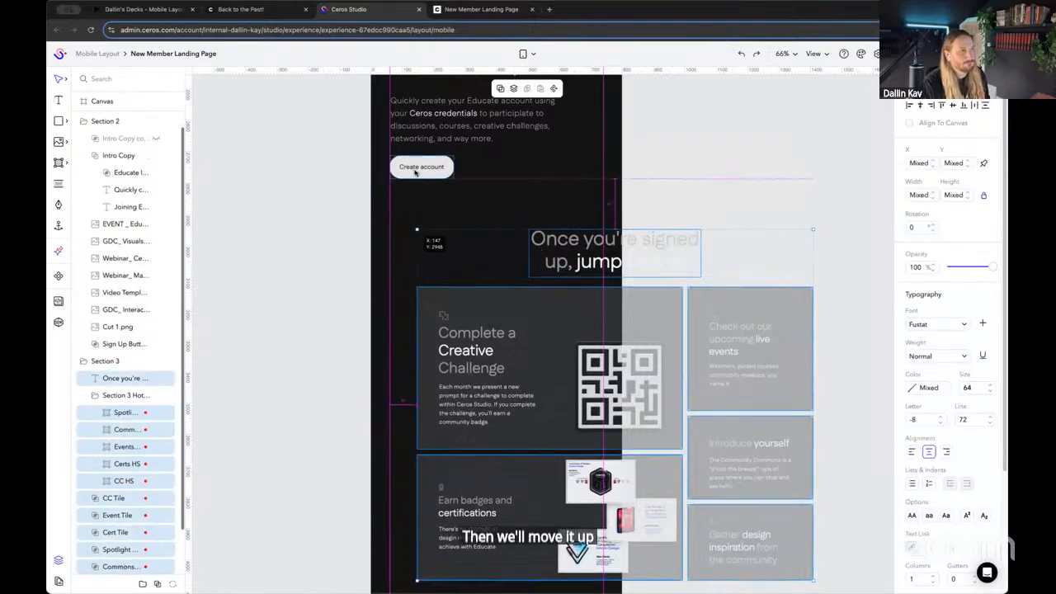
key(Up)
key(Up)
key(Up)
key(Up)
key(Up)
key(Up)
key(Up)
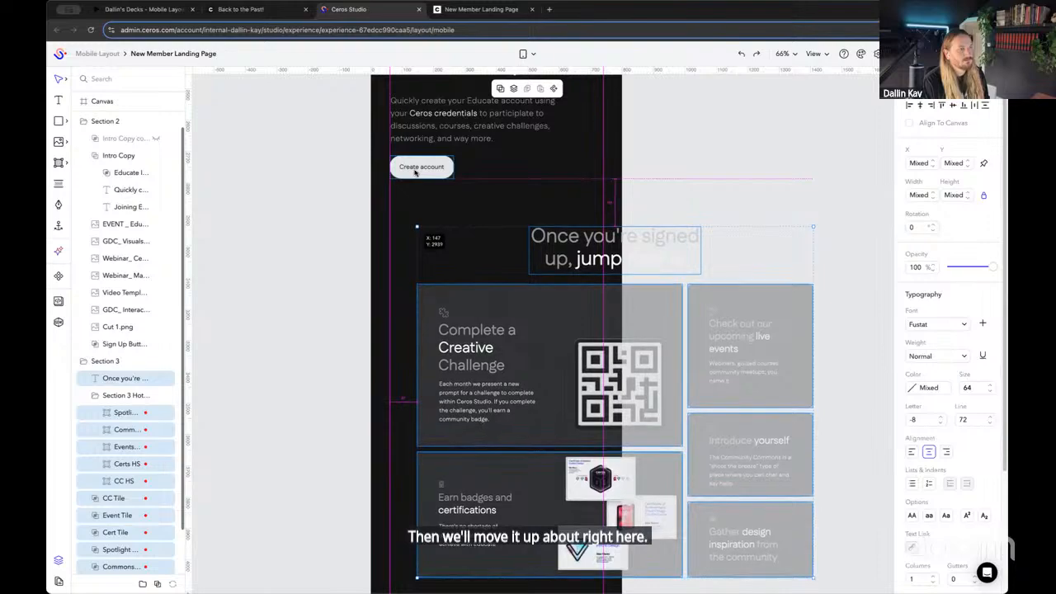
click(462, 207)
Move the Section 3 heading alone over to the inner margin guide at X 60
scroll(427, 224, down, 1)
scroll(427, 225, left, 1)
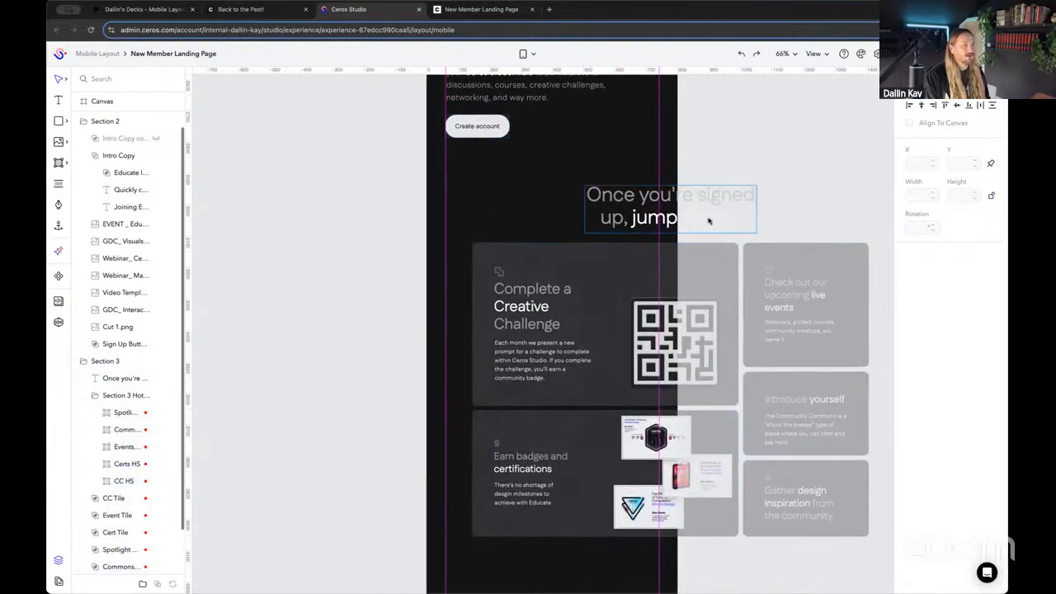
drag(680, 196, 503, 191)
scroll(503, 191, up, 5)
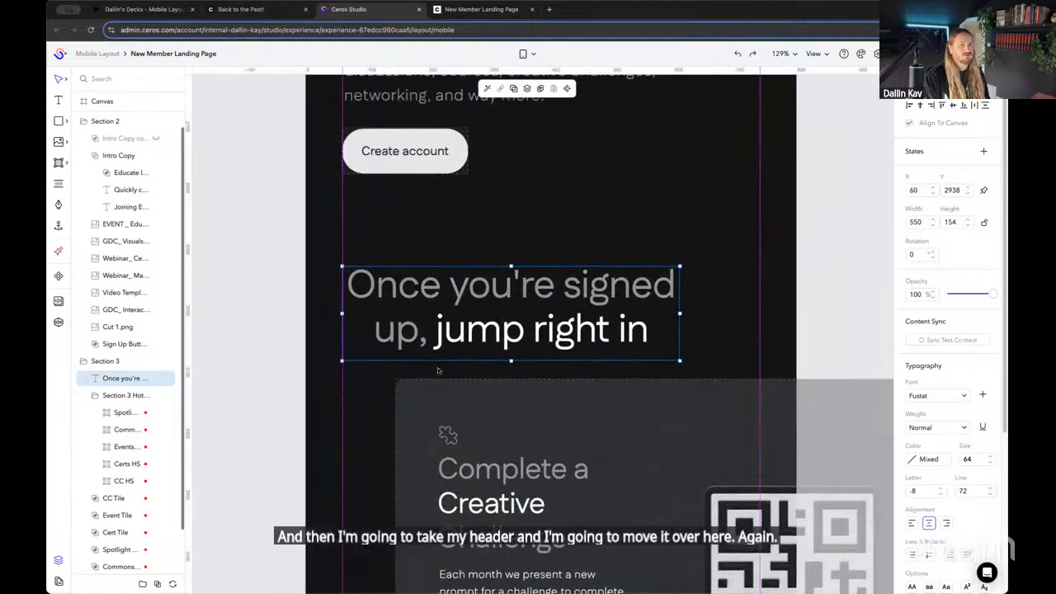
Match the Section 3 heading to the Joining Educate heading: size 72, line height 80, left-aligned
scroll(448, 342, down, 2)
click(480, 174)
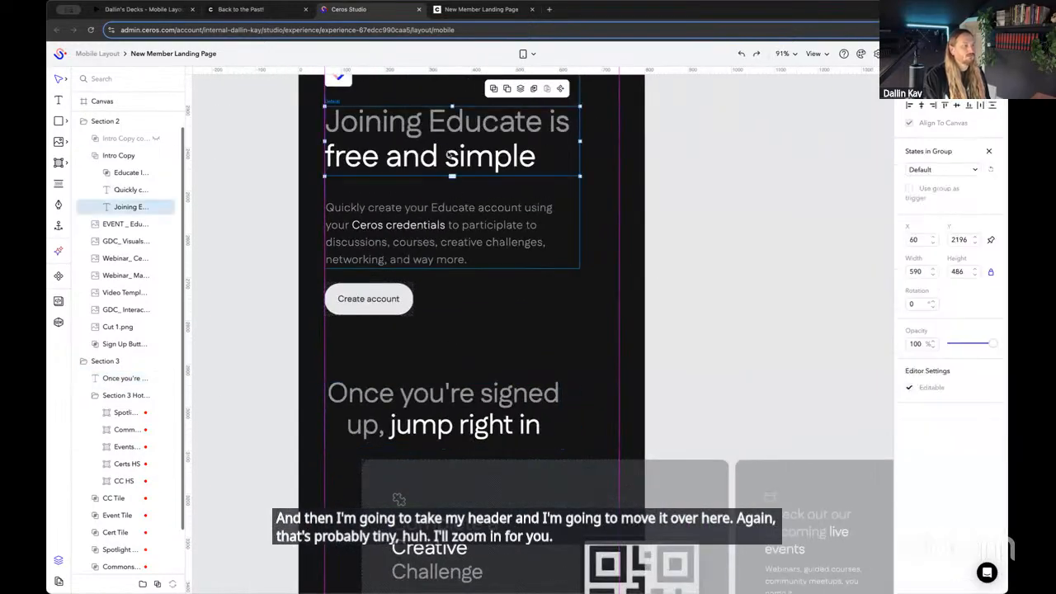
scroll(653, 315, down, 1)
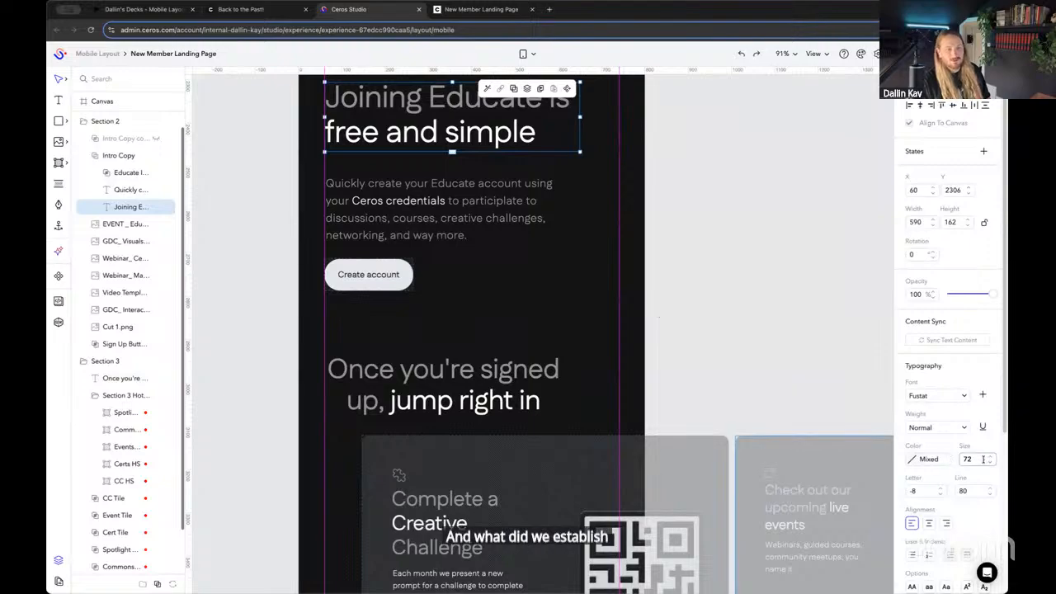
click(500, 362)
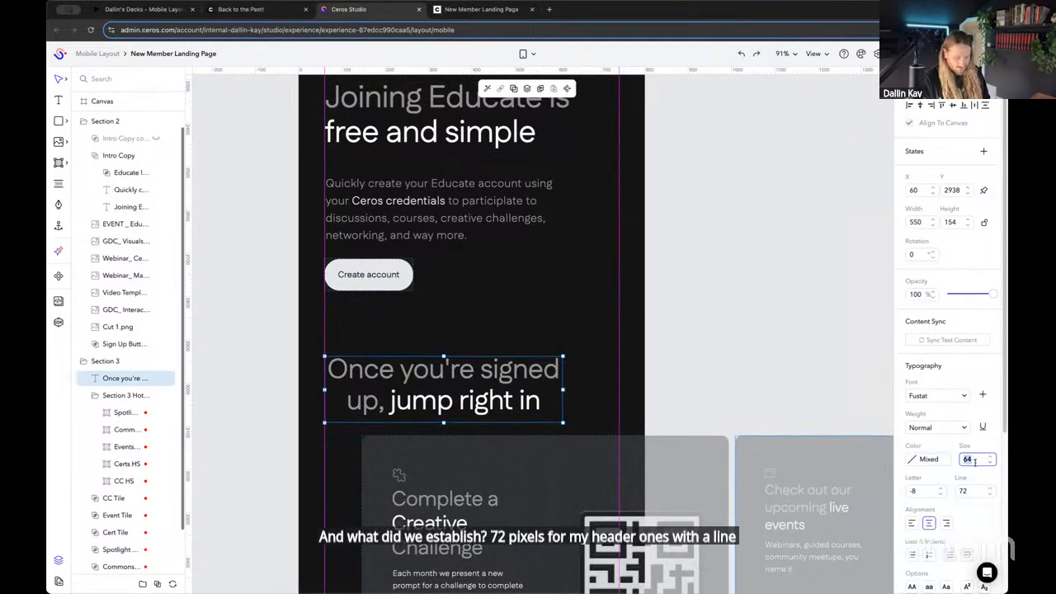
text(72)
key(Return)
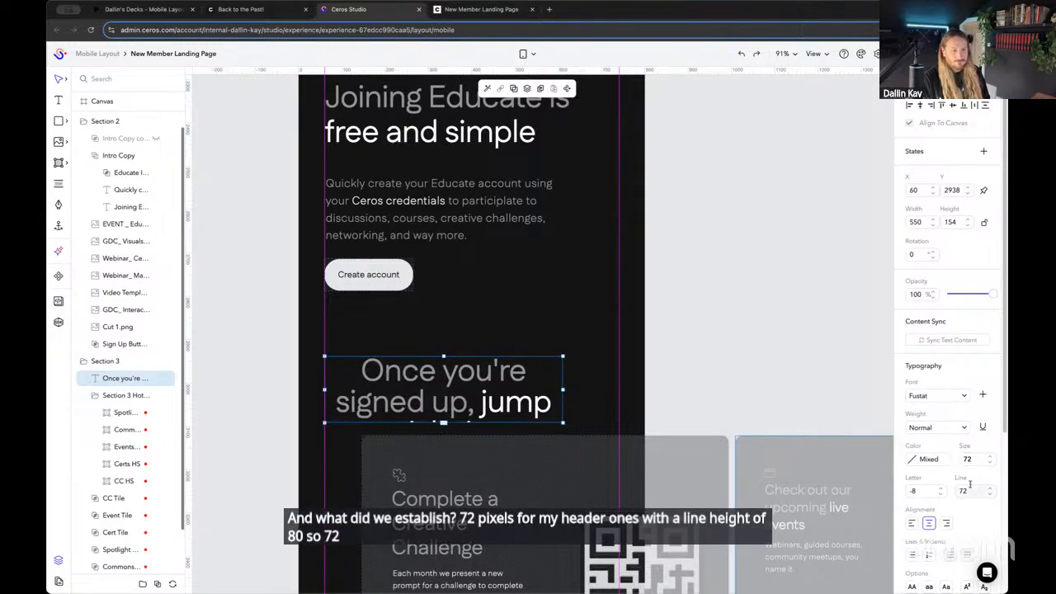
key(Return)
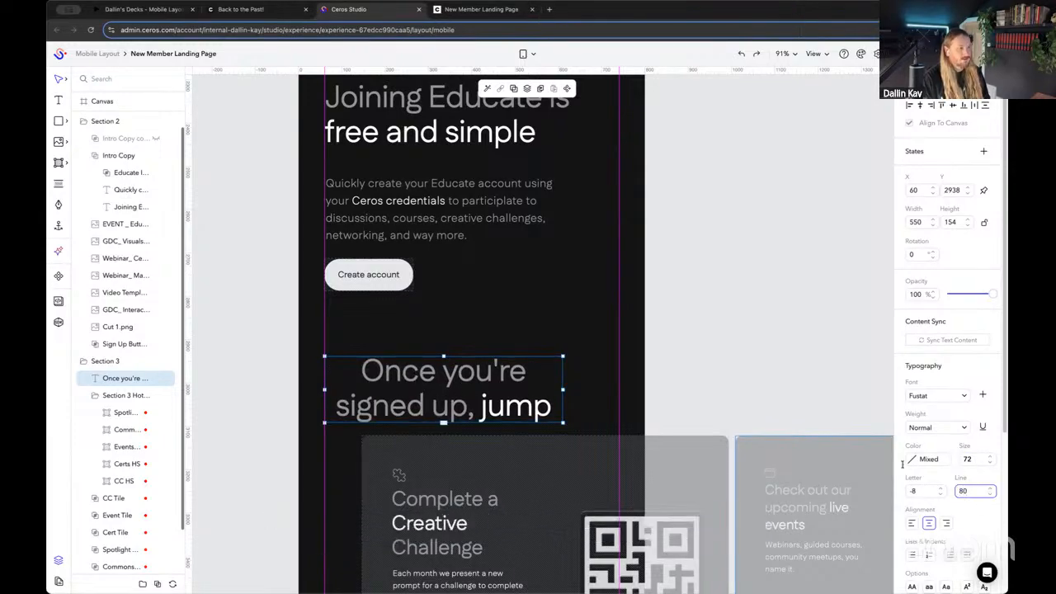
click(909, 523)
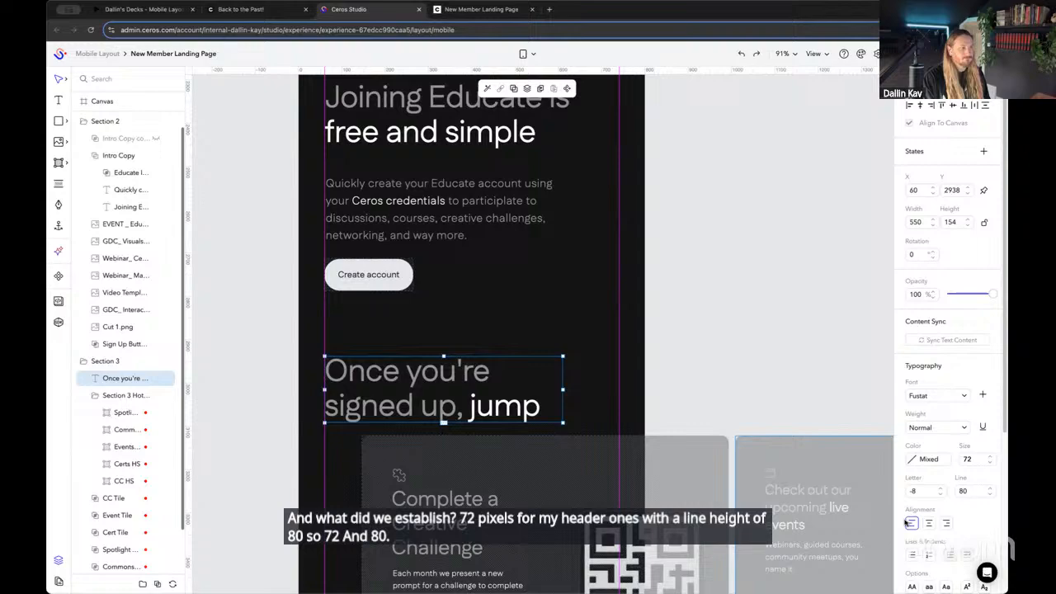
click(688, 353)
Enlarge the Section 3 heading's text box to 590 by 248 to fit all of its text
scroll(712, 347, down, 5)
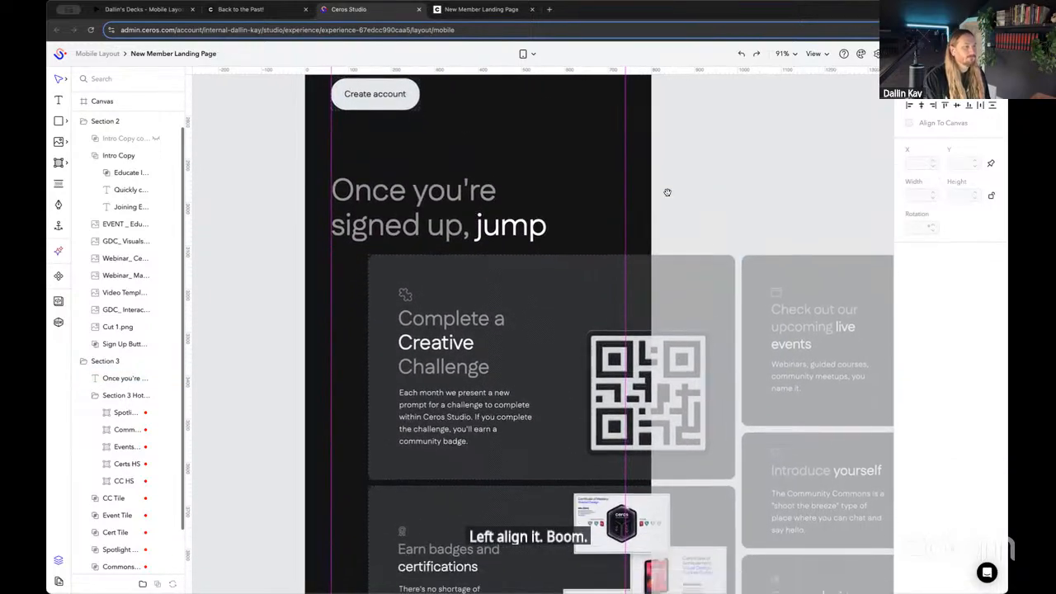
click(541, 194)
scroll(542, 216, up, 2)
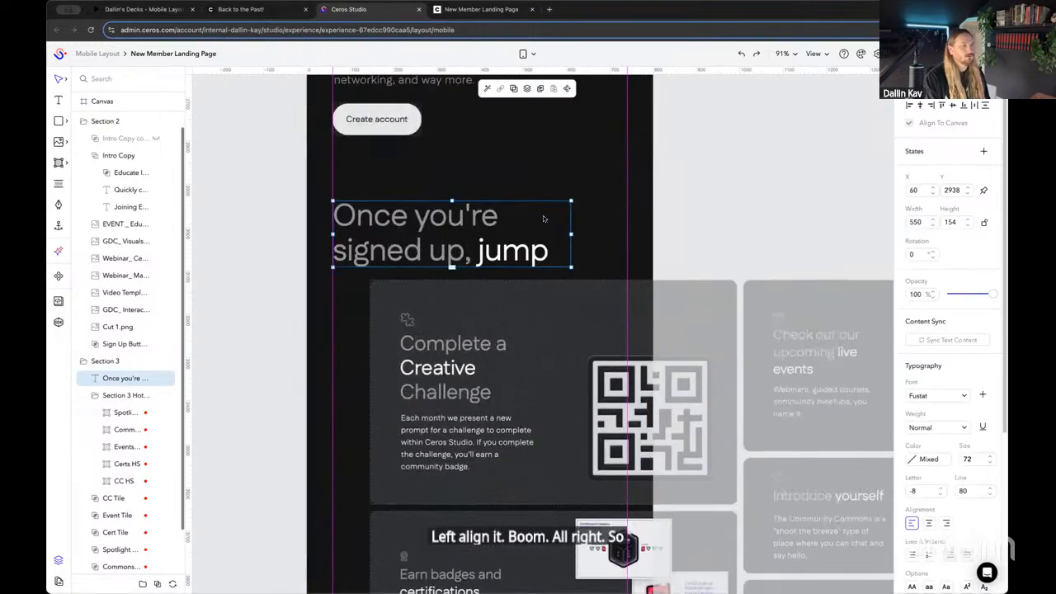
scroll(583, 281, up, 3)
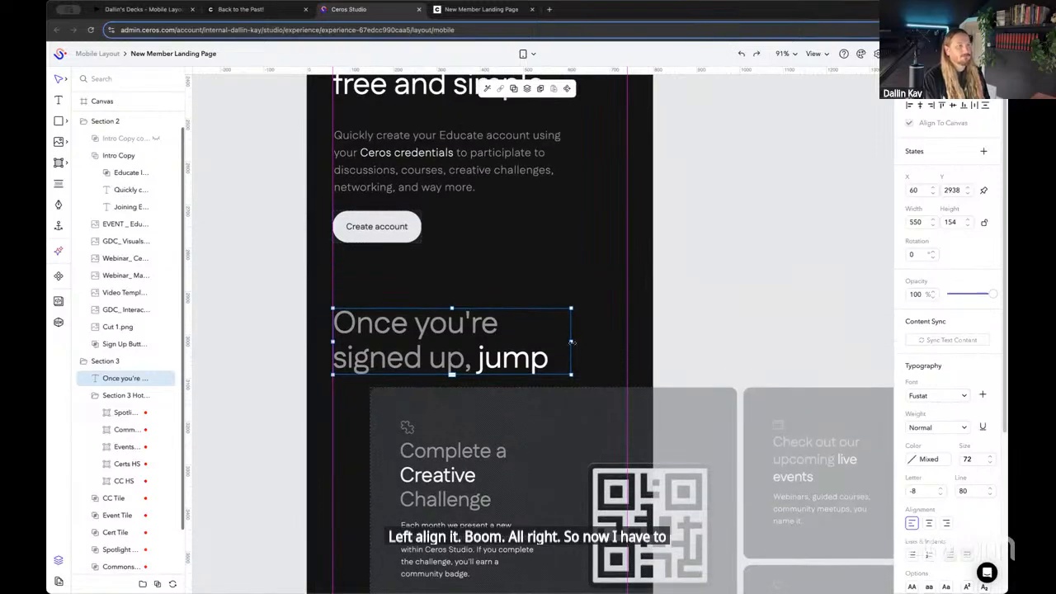
mouse_move(571, 341)
mouse_down()
mouse_move(608, 353)
mouse_move(588, 352)
mouse_up()
drag(458, 374, 461, 407)
click(726, 310)
scroll(735, 212, down, 1)
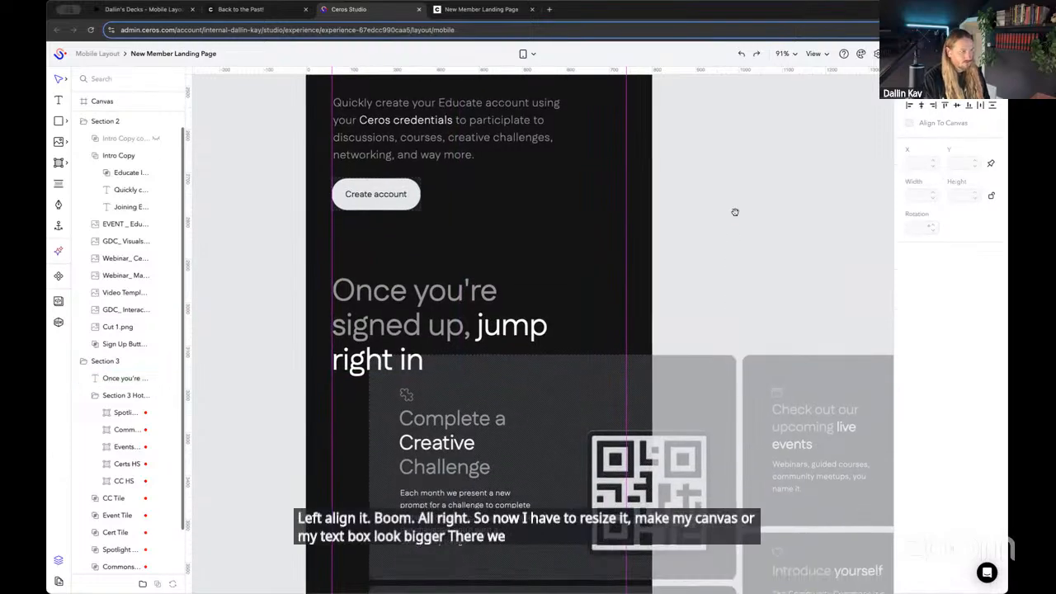
Hide the Section 3 hotspots folder and the Event, Cert, Spotlight and Commons tiles, keeping only CC Tile visible
scroll(735, 212, down, 5)
scroll(368, 299, down, 5)
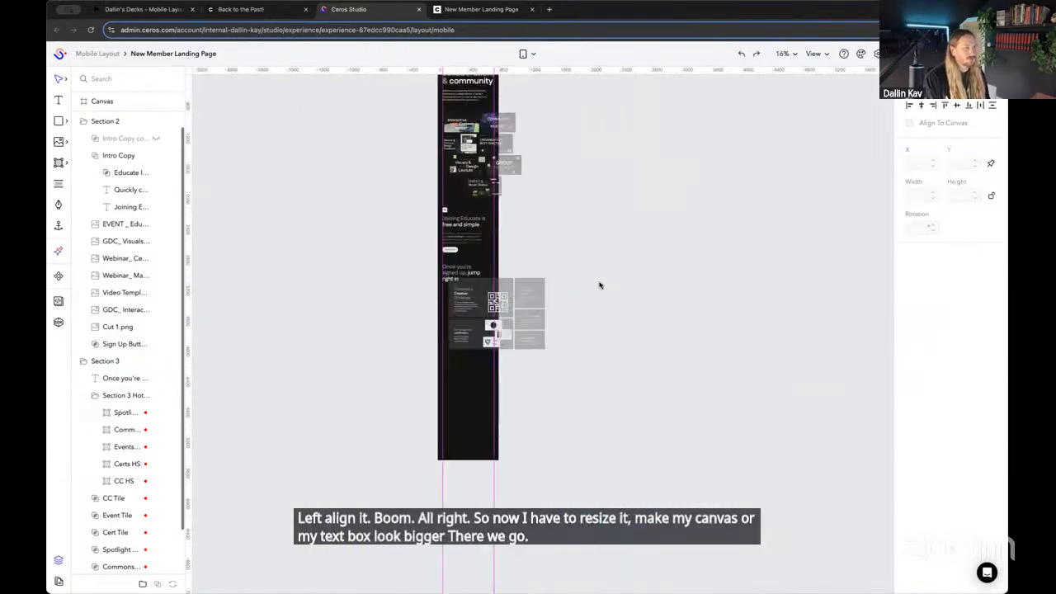
scroll(502, 297, up, 10)
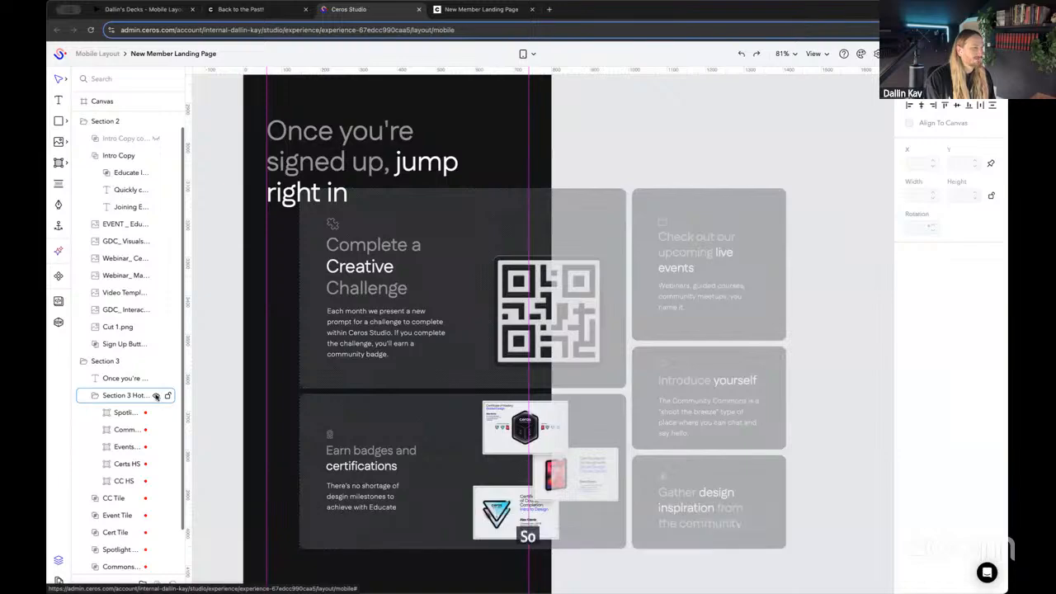
click(156, 396)
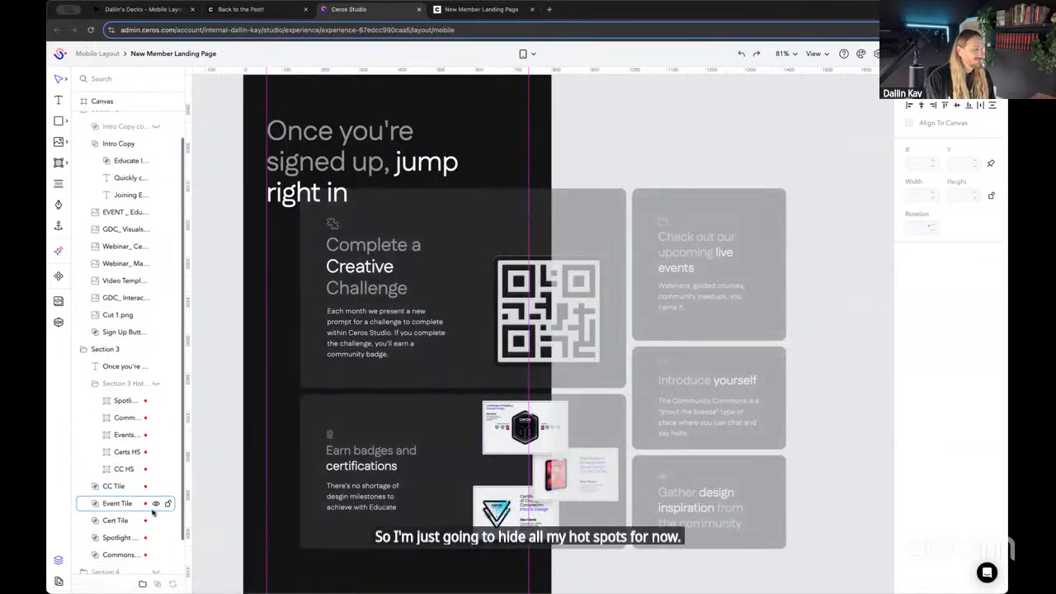
scroll(156, 505, down, 1)
click(156, 496)
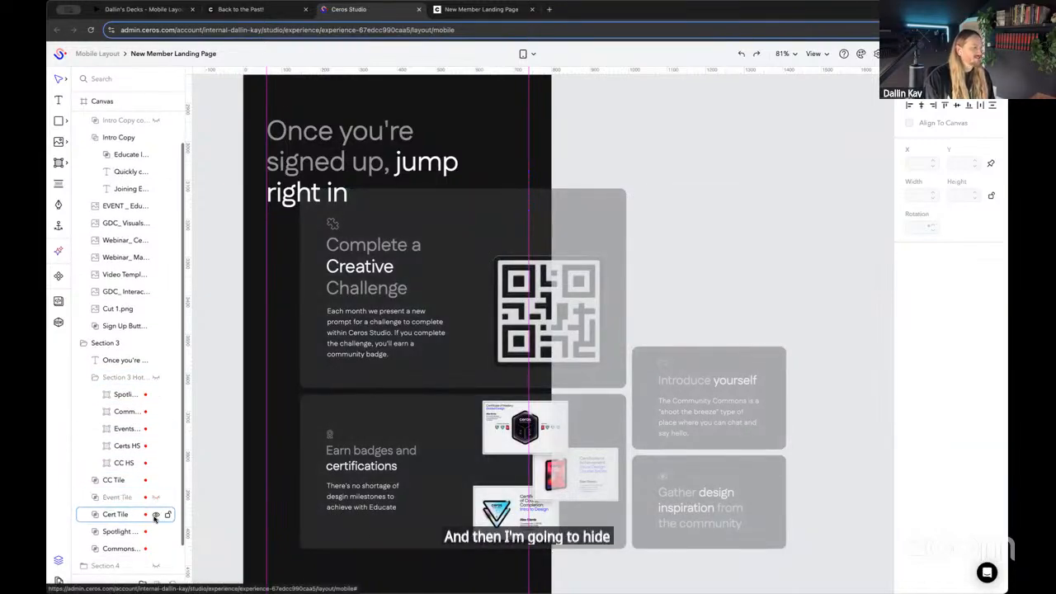
click(155, 513)
click(155, 532)
click(156, 548)
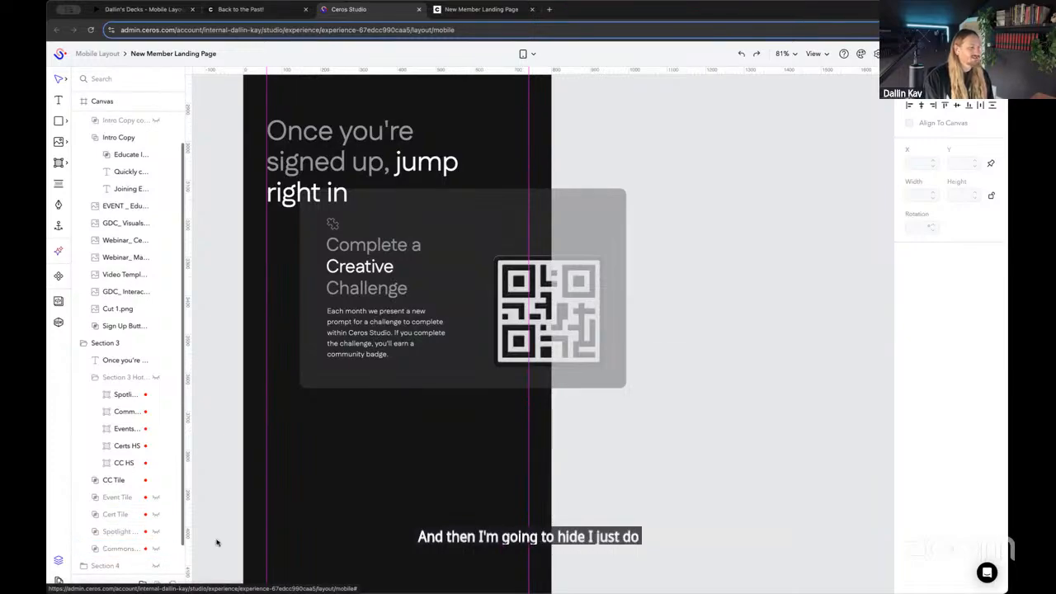
Move CC Tile below the Section 3 heading, aligned to the margin guide at X 60, Y 3226
scroll(594, 426, down, 1)
drag(595, 427, 622, 384)
drag(678, 408, 430, 258)
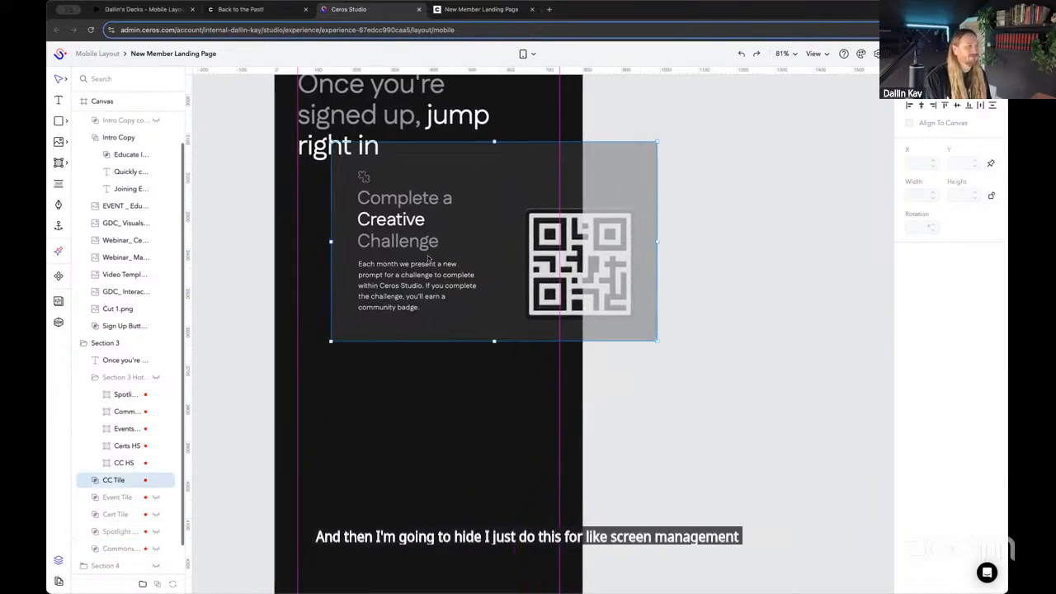
drag(492, 213, 458, 252)
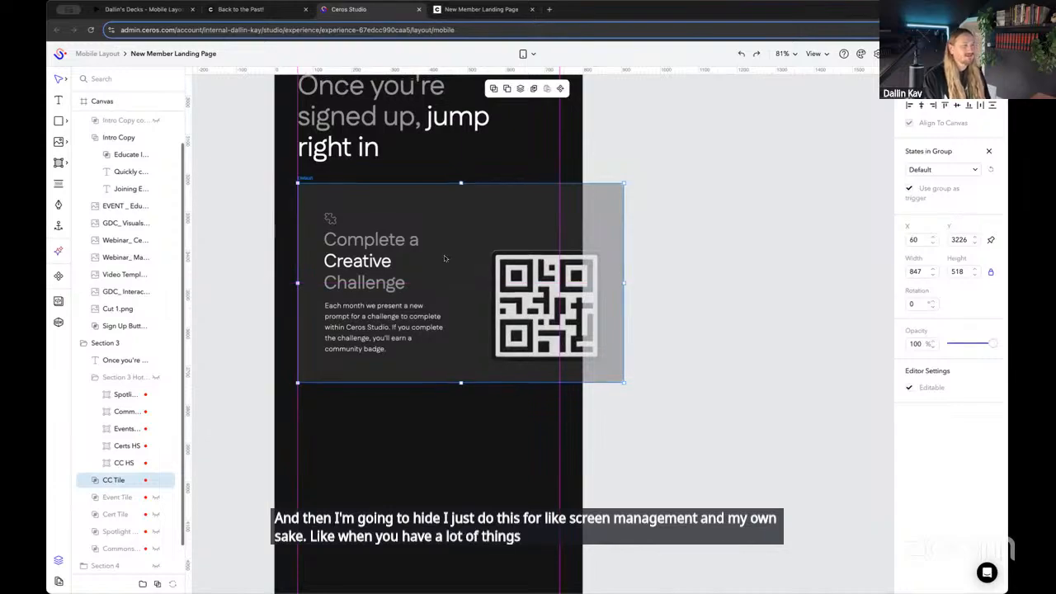
scroll(396, 239, up, 2)
scroll(365, 228, up, 2)
click(397, 216)
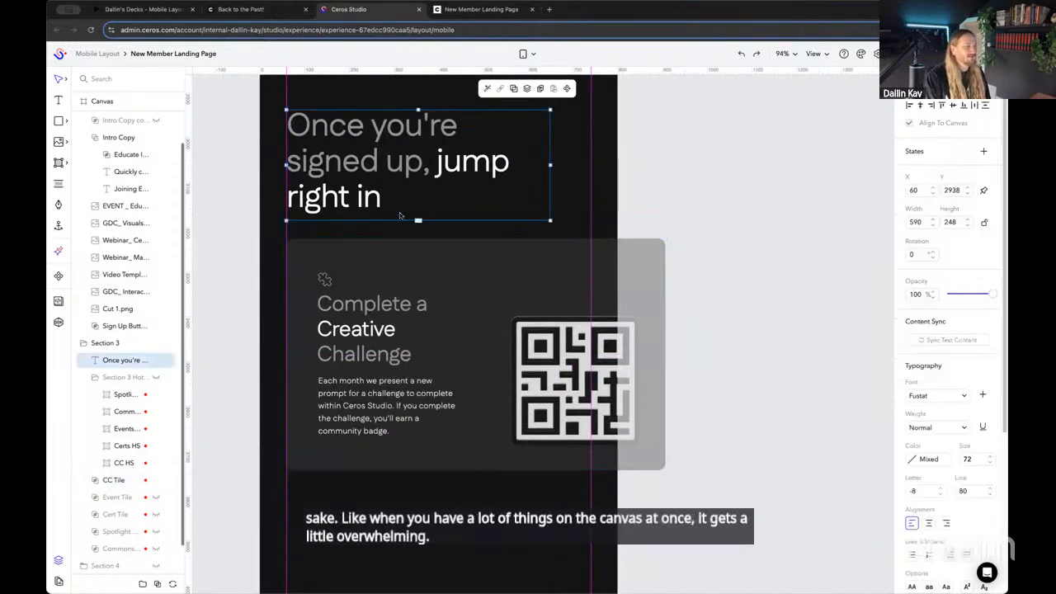
click(361, 247)
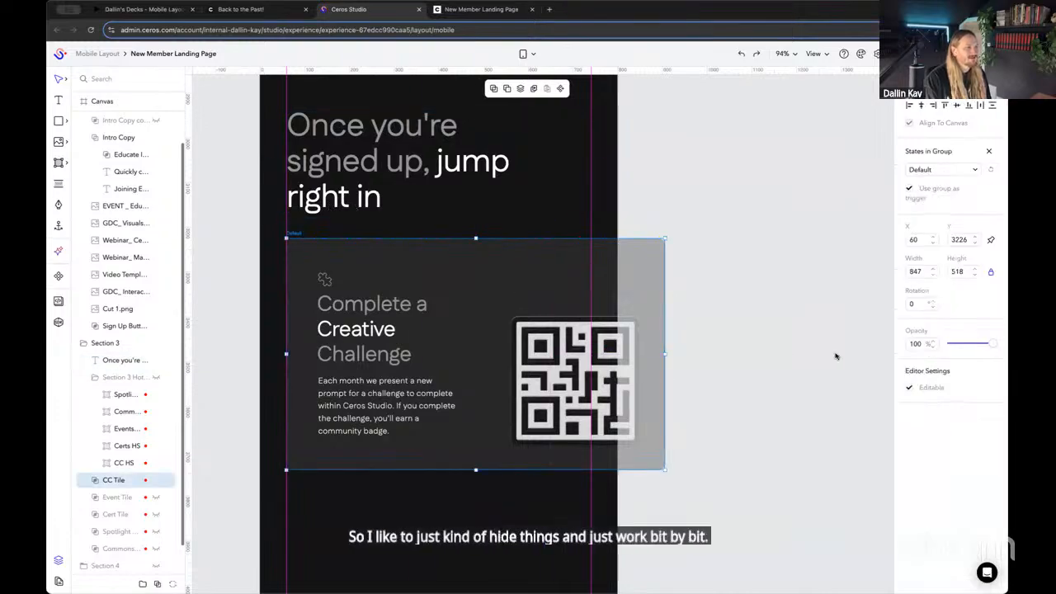
click(837, 356)
drag(790, 385, 814, 353)
Expand the CC Tile group and hide its hover arrow
click(477, 301)
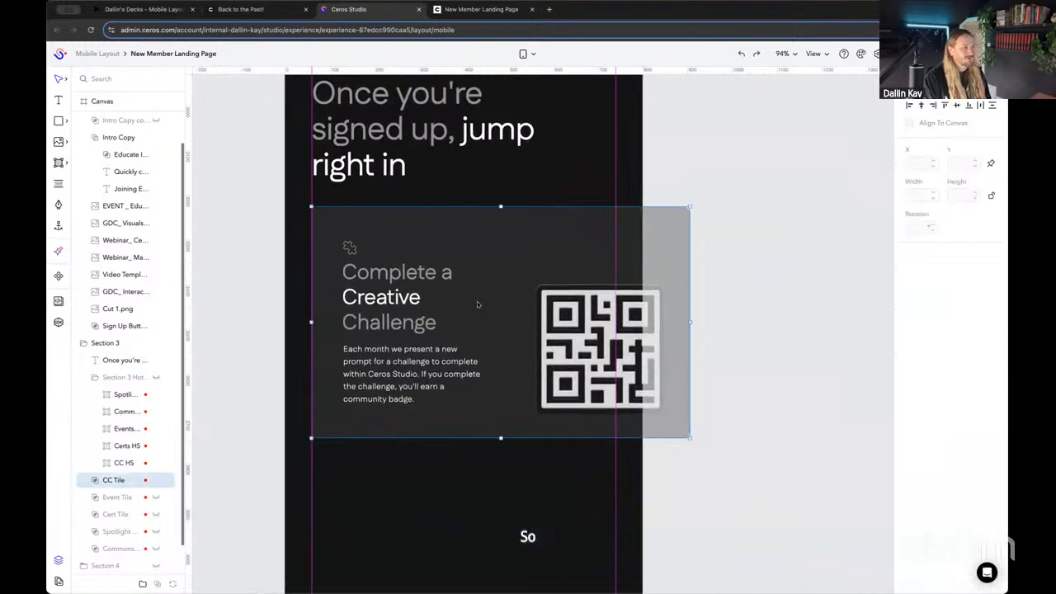
scroll(119, 451, down, 1)
click(95, 448)
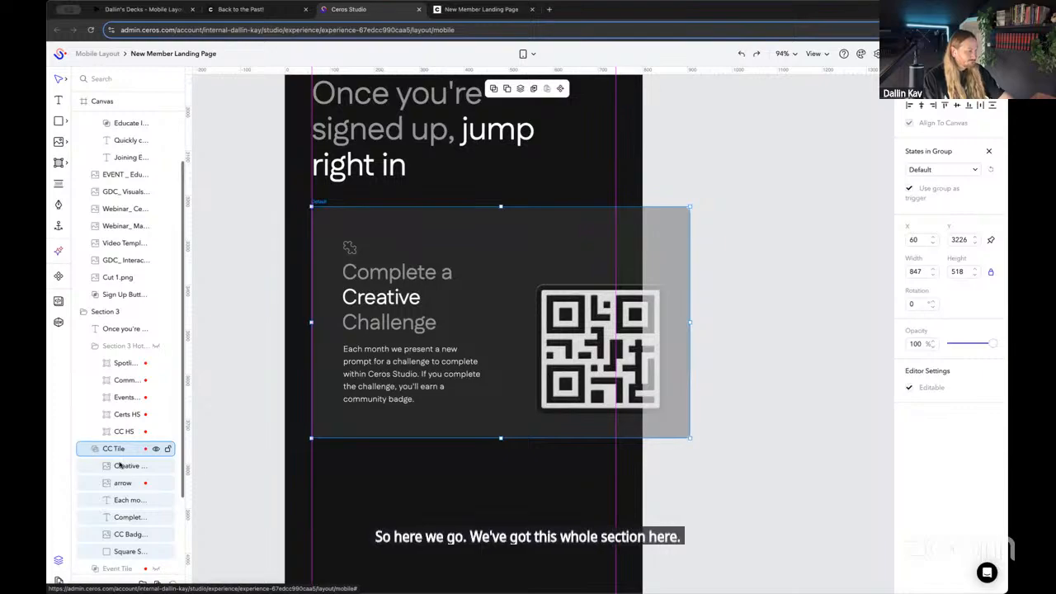
click(122, 483)
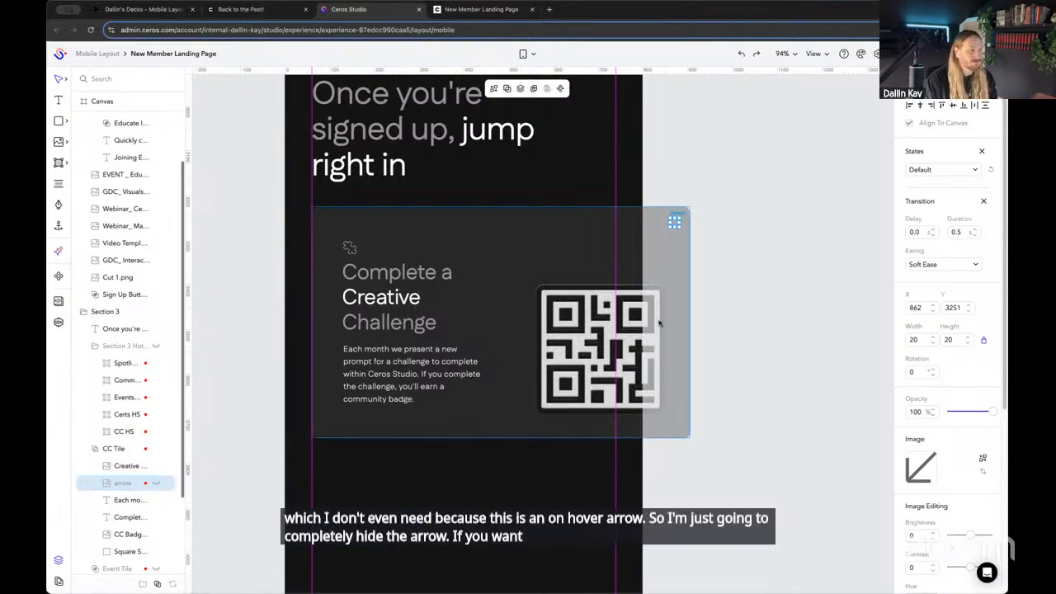
Resize CC Tile's background square to 681 by 633 so it spans the margin guides and is taller
scroll(346, 330, down, 5)
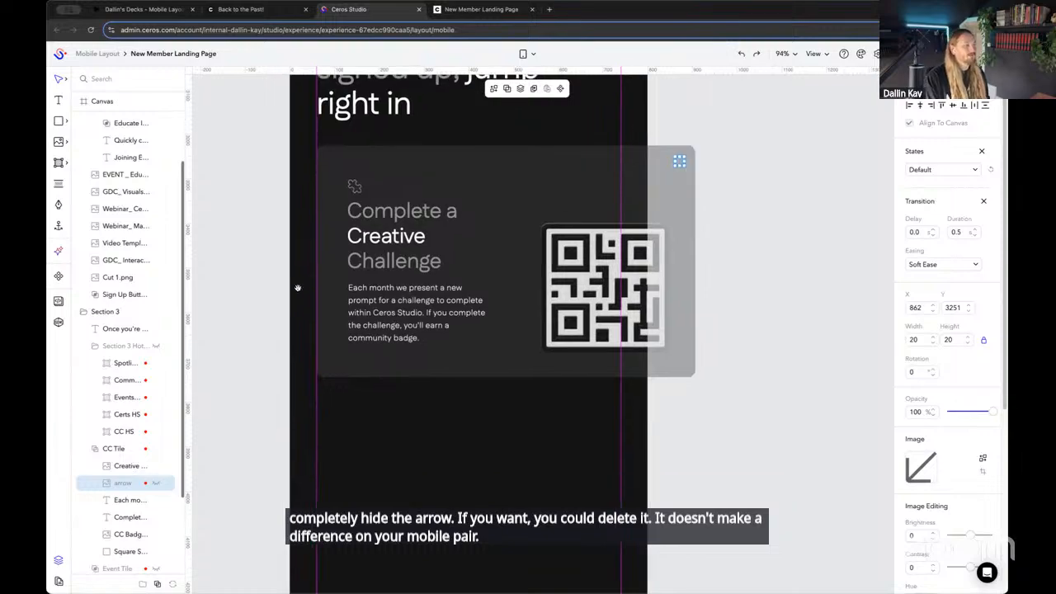
click(133, 551)
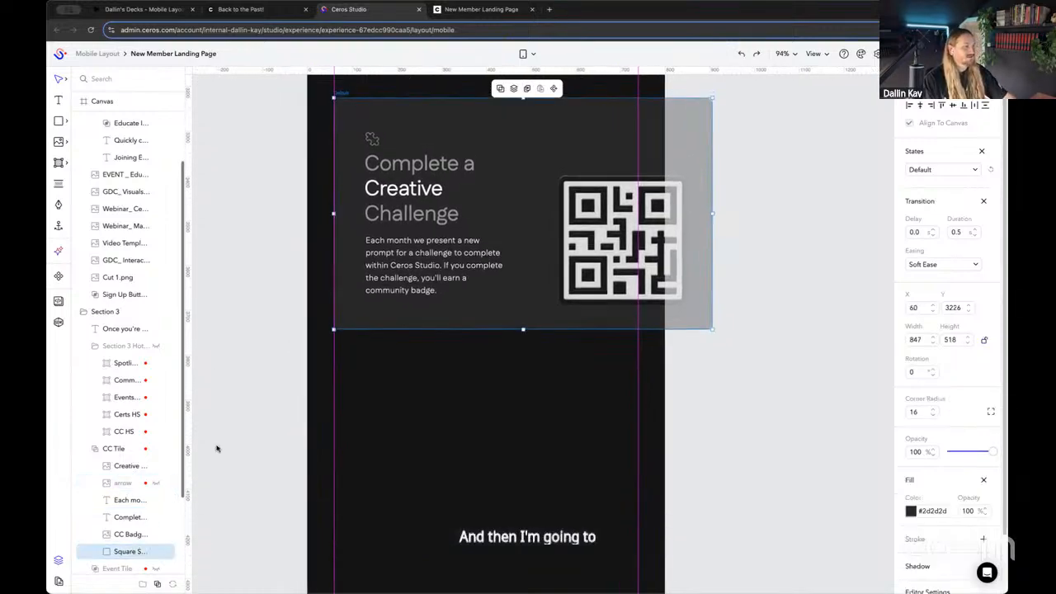
scroll(650, 302, up, 5)
scroll(651, 303, up, 1)
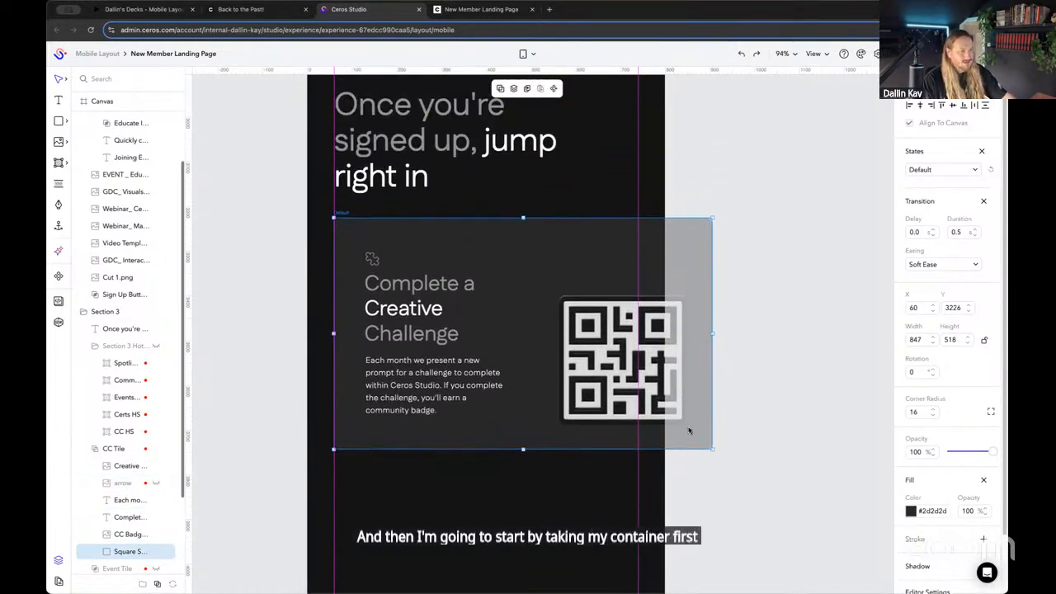
drag(714, 450, 638, 501)
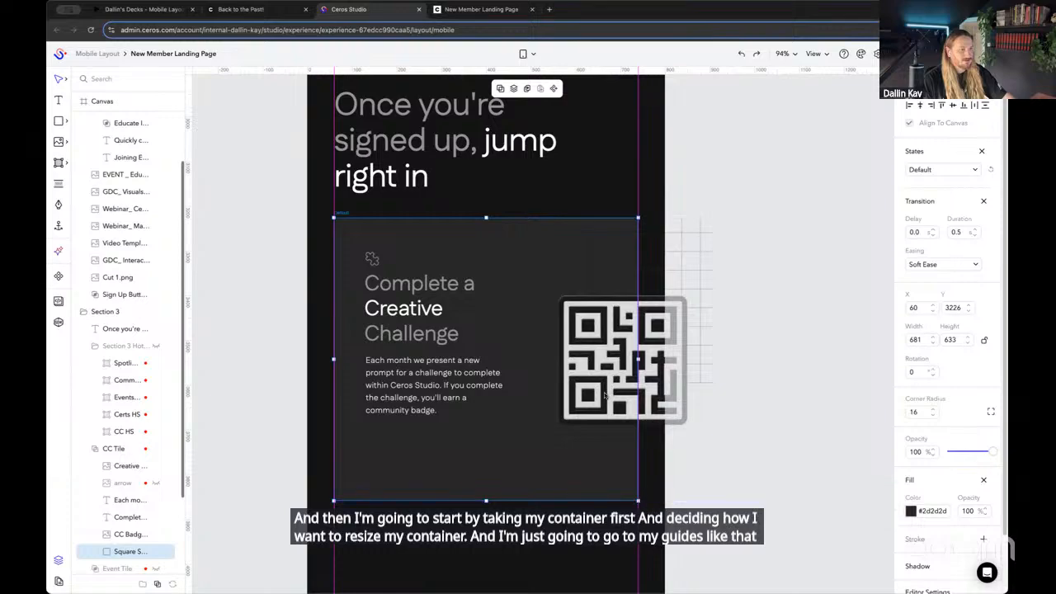
click(791, 414)
Set the CC Tile heading's font size to 56 and line height to 64, and fit its text box to two lines at width 463
click(129, 500)
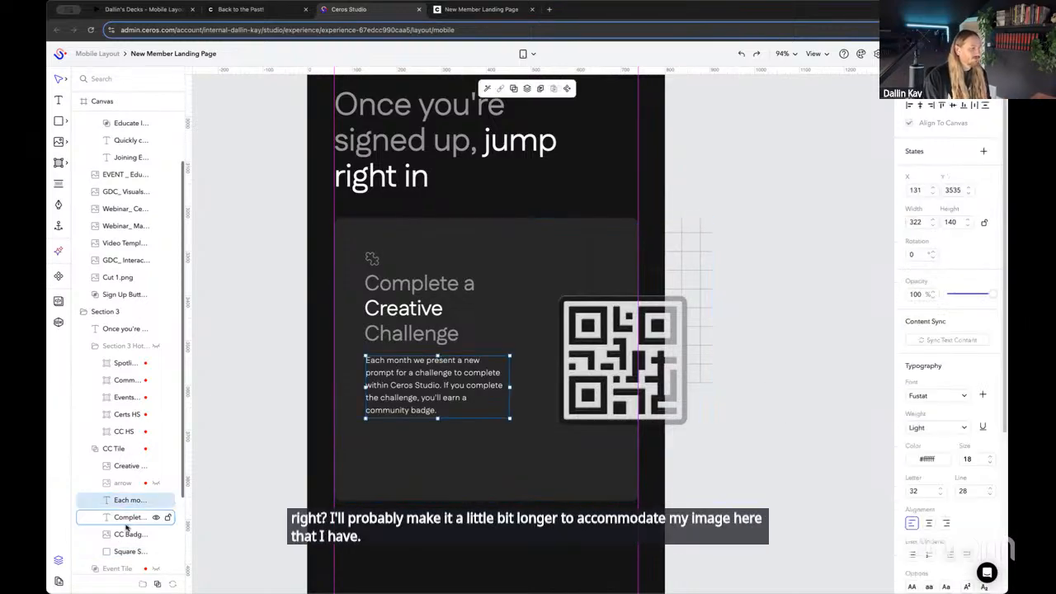
key(Escape)
click(129, 518)
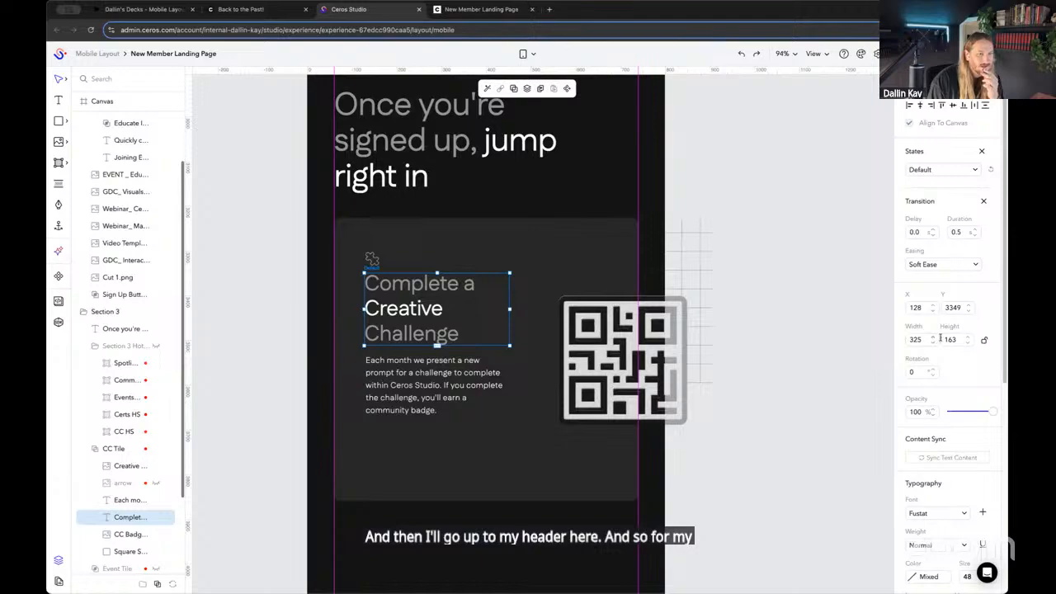
scroll(948, 371, down, 4)
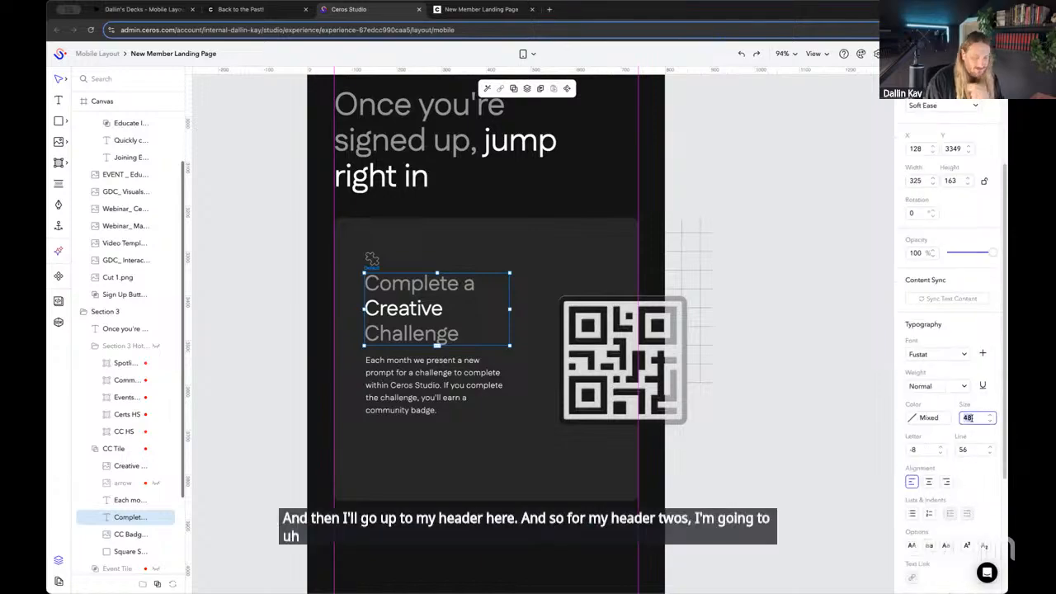
click(973, 465)
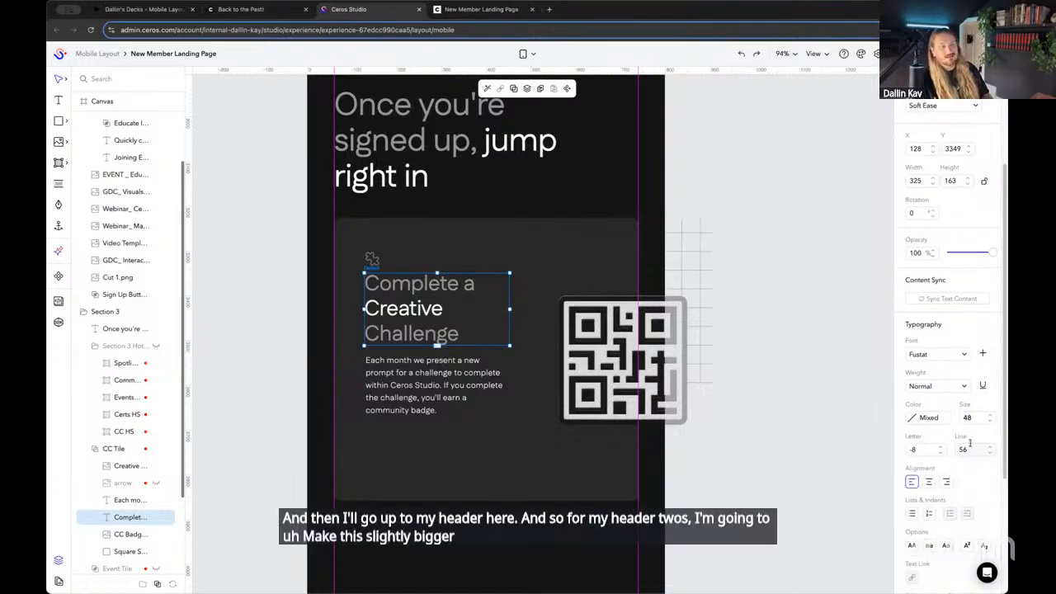
click(970, 448)
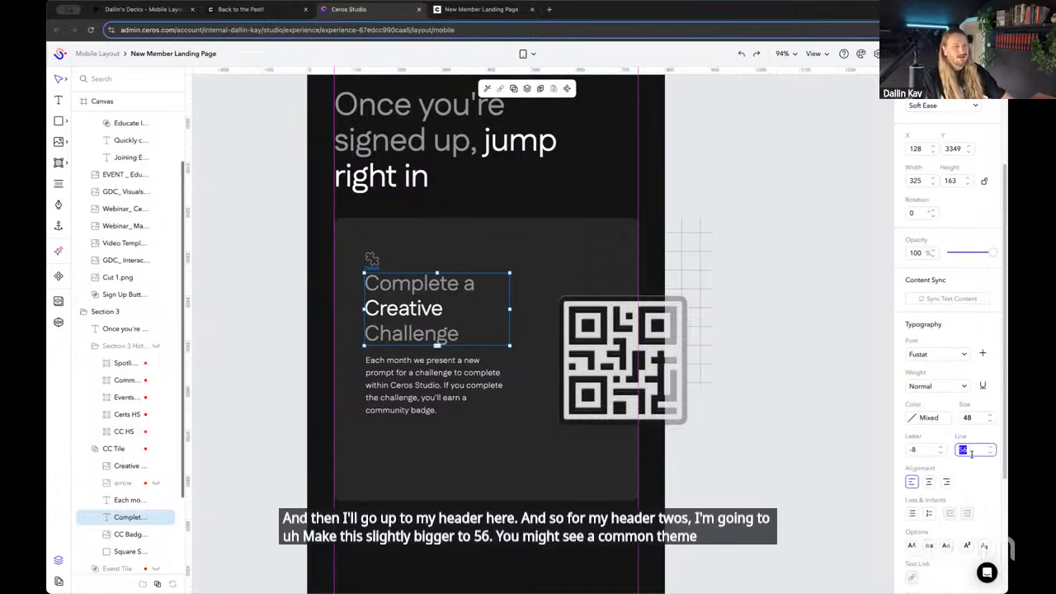
click(970, 448)
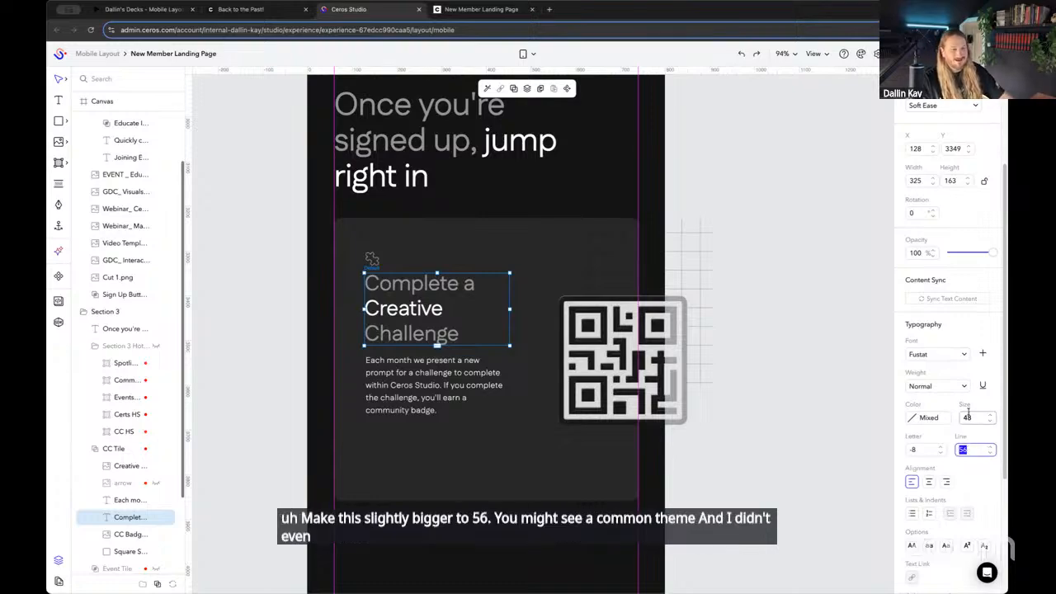
click(968, 417)
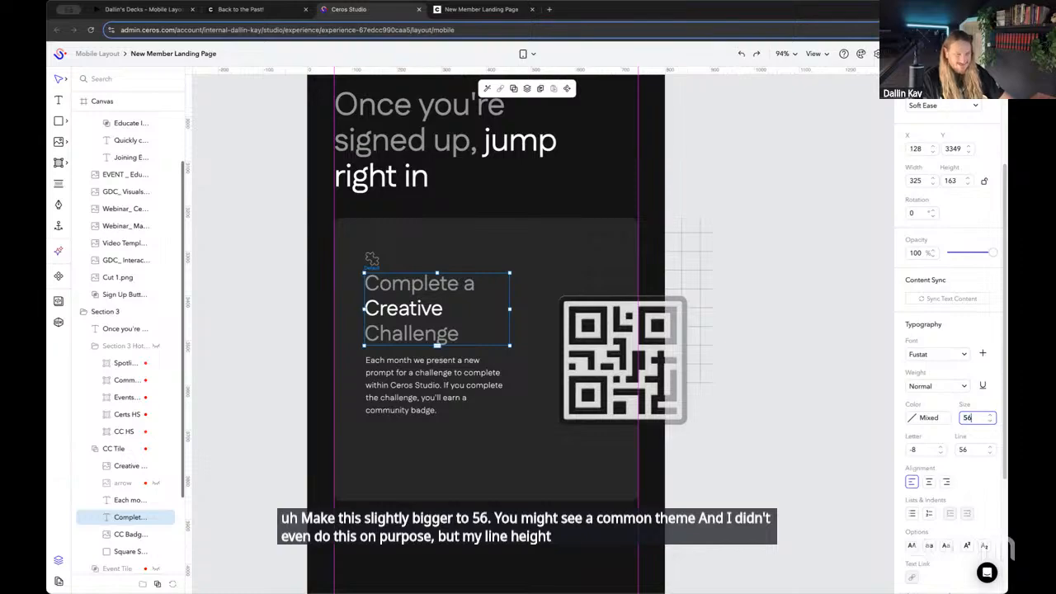
text(56)
key(Return)
click(968, 449)
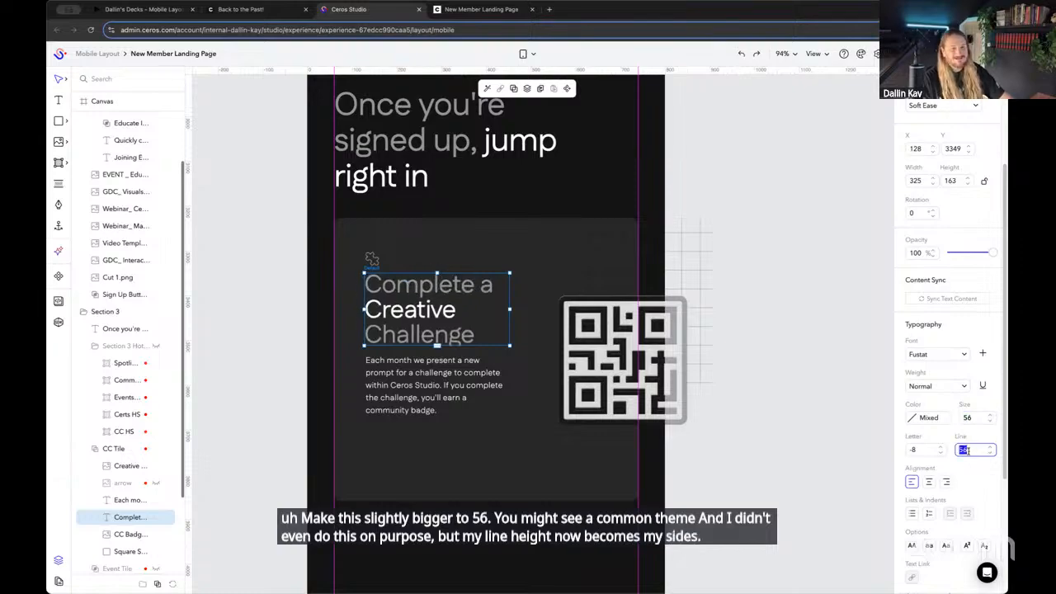
text(64)
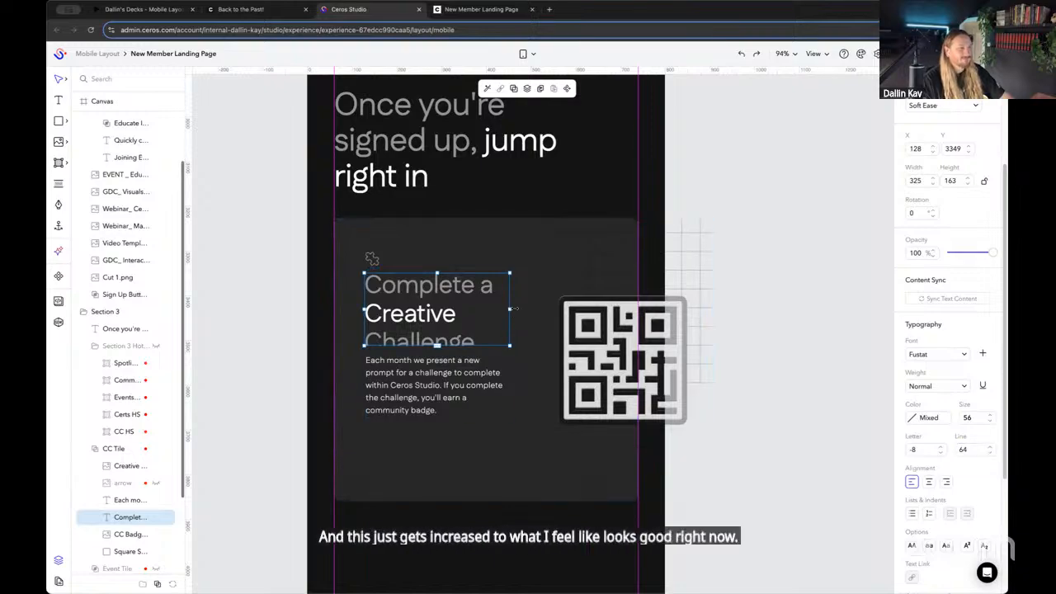
drag(509, 310, 571, 307)
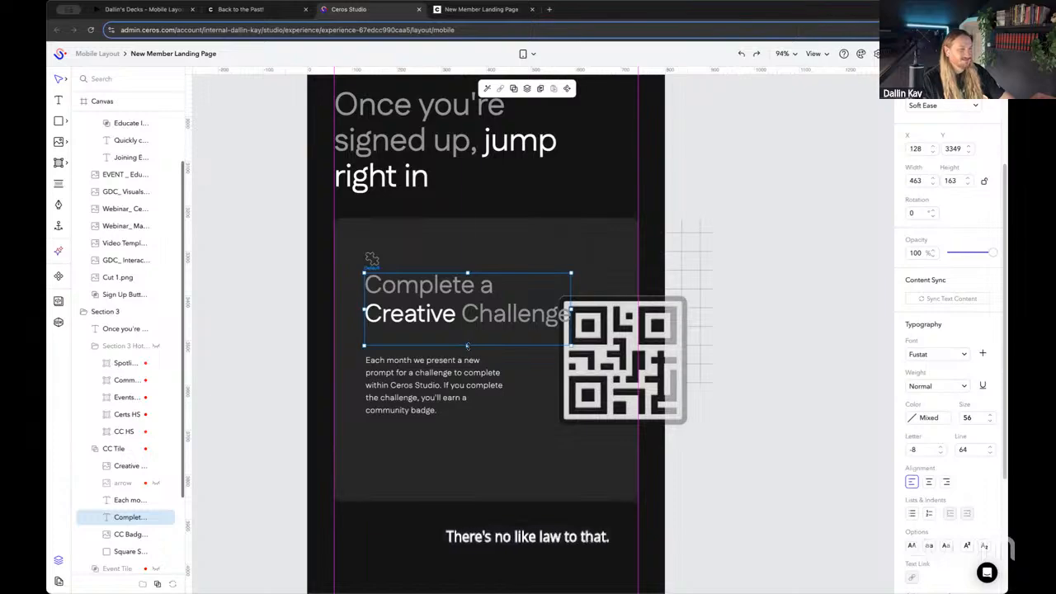
drag(466, 345, 467, 328)
Set the CC Tile body text's font size to 26 and its line height to 40
click(410, 386)
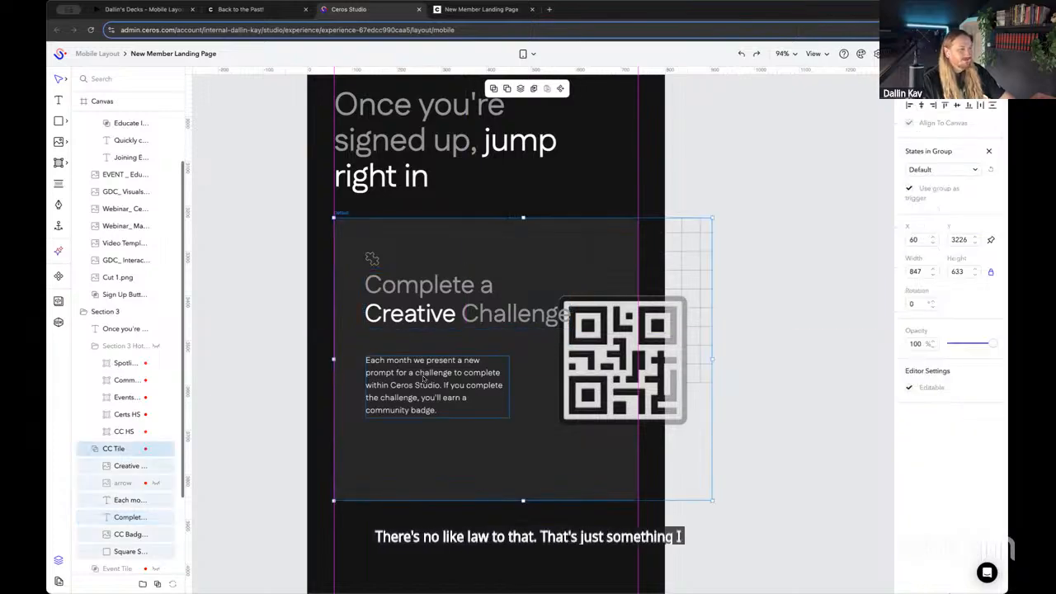
click(410, 385)
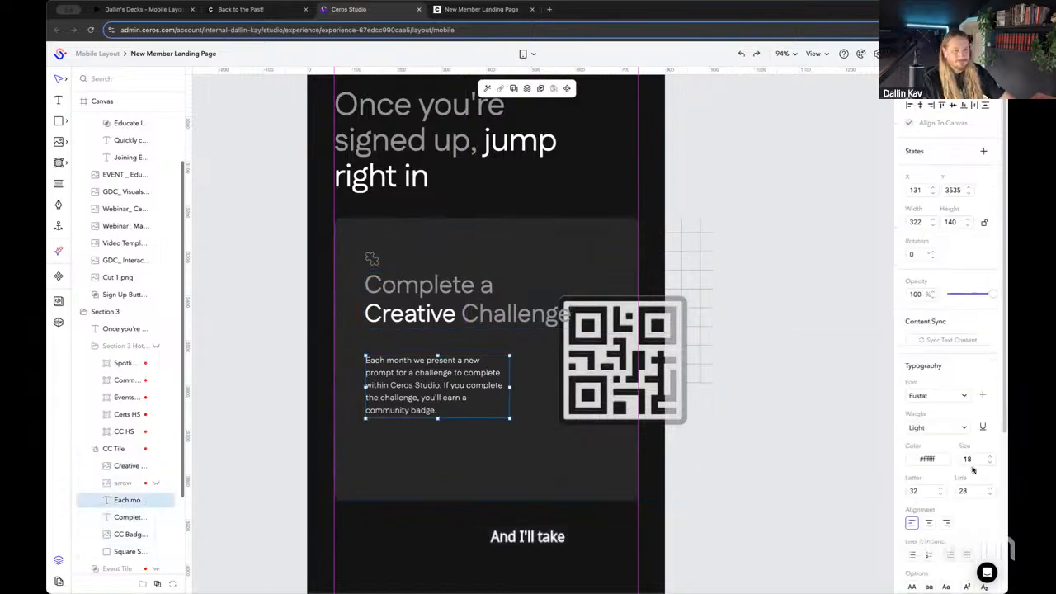
click(970, 458)
key(Return)
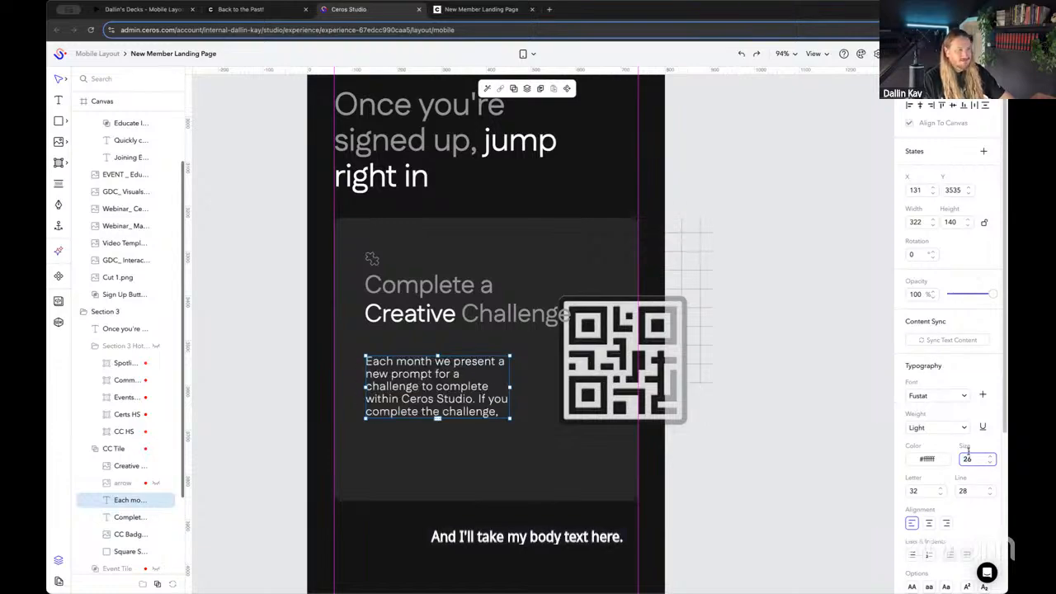
click(974, 491)
text(40)
key(Return)
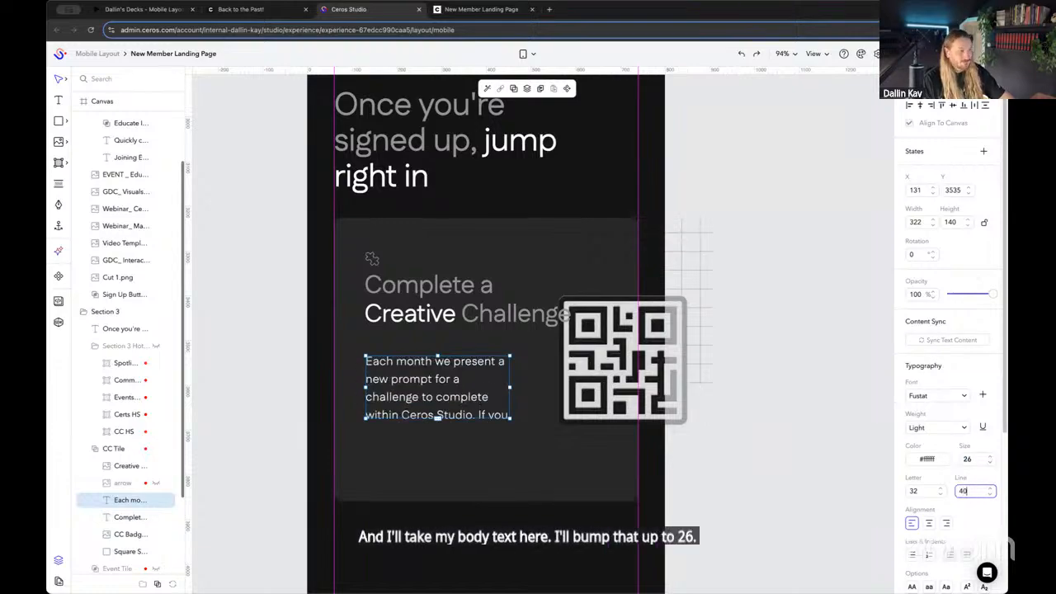
Resize the body text box to 460 by 196 and move it closer to the tile heading, at about Y 3507
drag(511, 387, 571, 387)
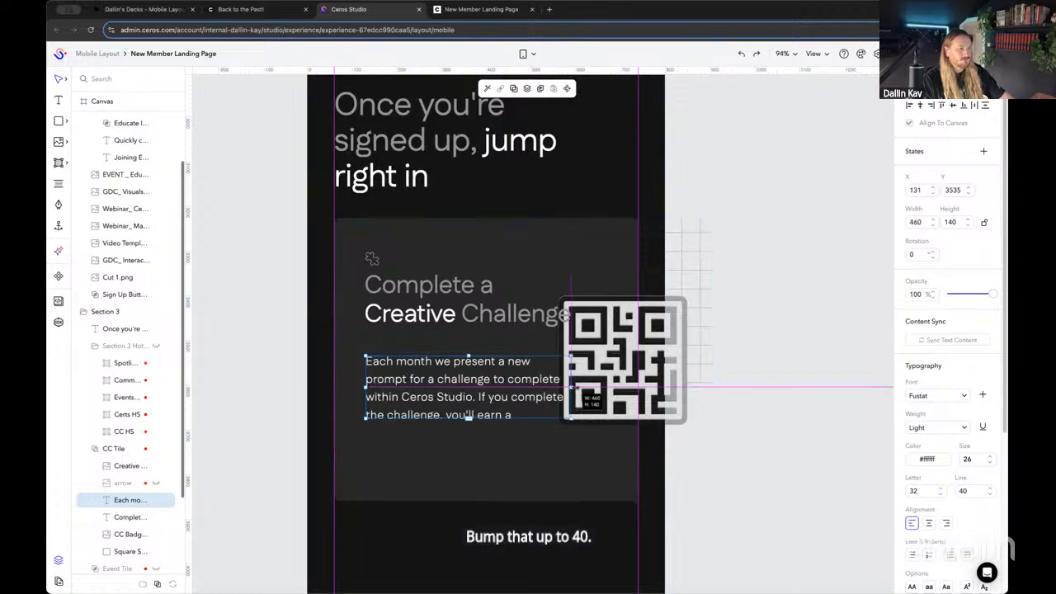
drag(467, 418, 429, 407)
key(Down)
key(Down)
key(Down)
key(Down)
key(Down)
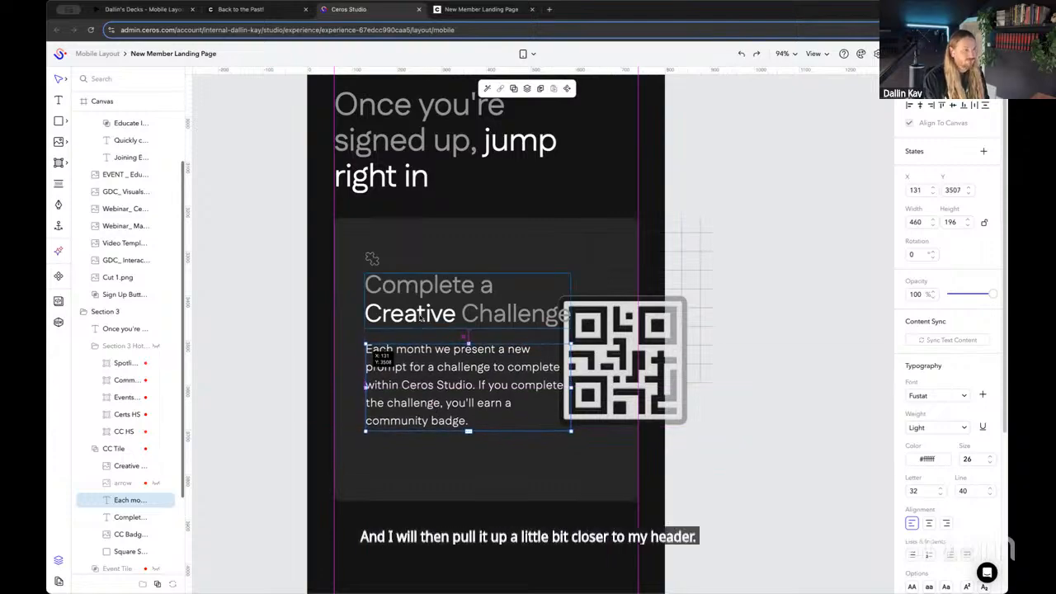
click(755, 478)
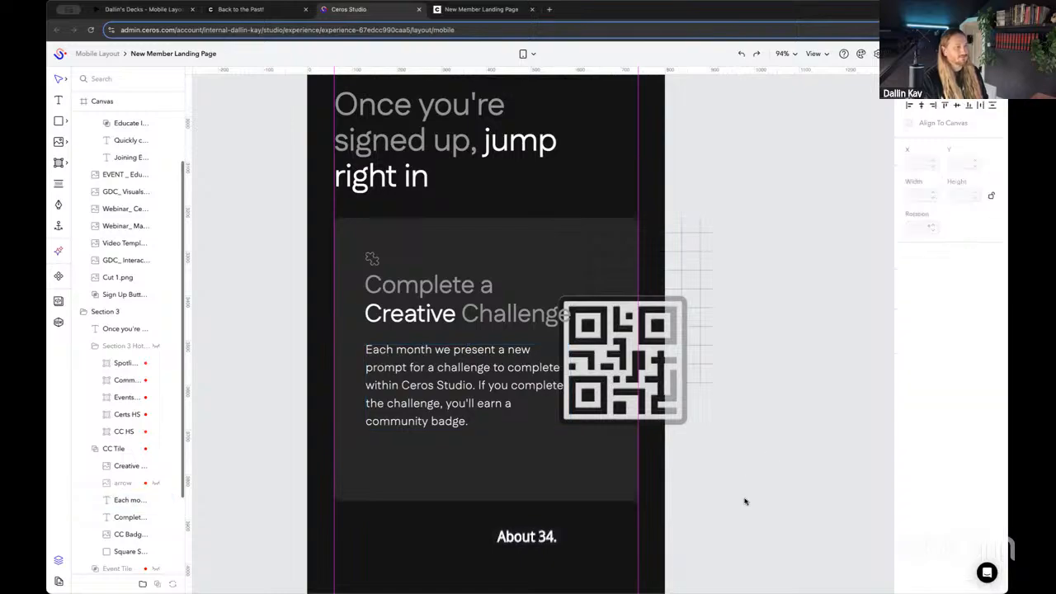
Move the CC Badge image down below the tile's body text, to X -47, Y 3527
scroll(726, 448, down, 3)
scroll(727, 448, down, 3)
scroll(700, 417, right, 2)
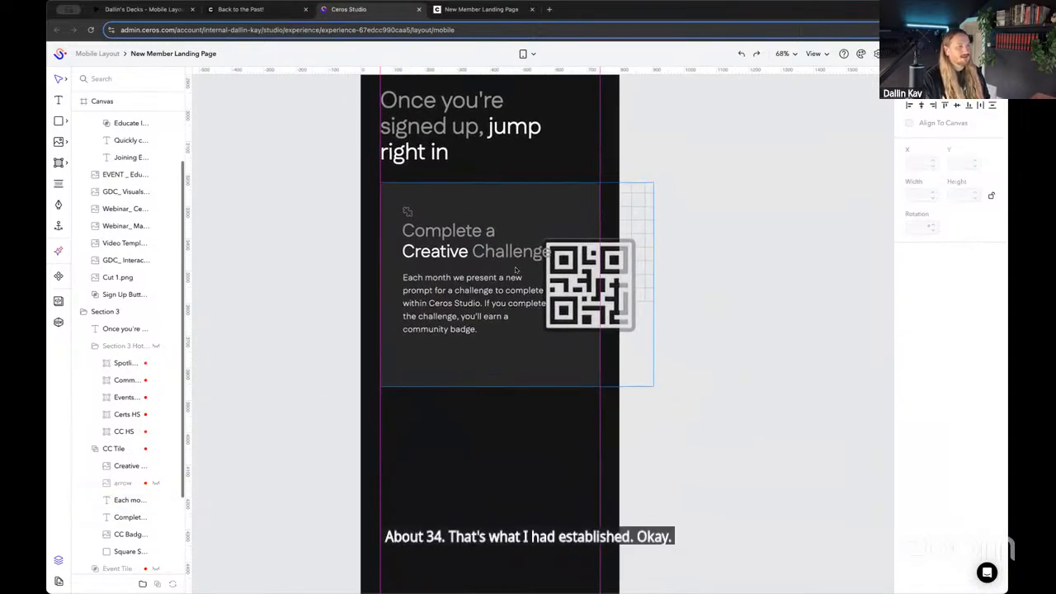
click(128, 534)
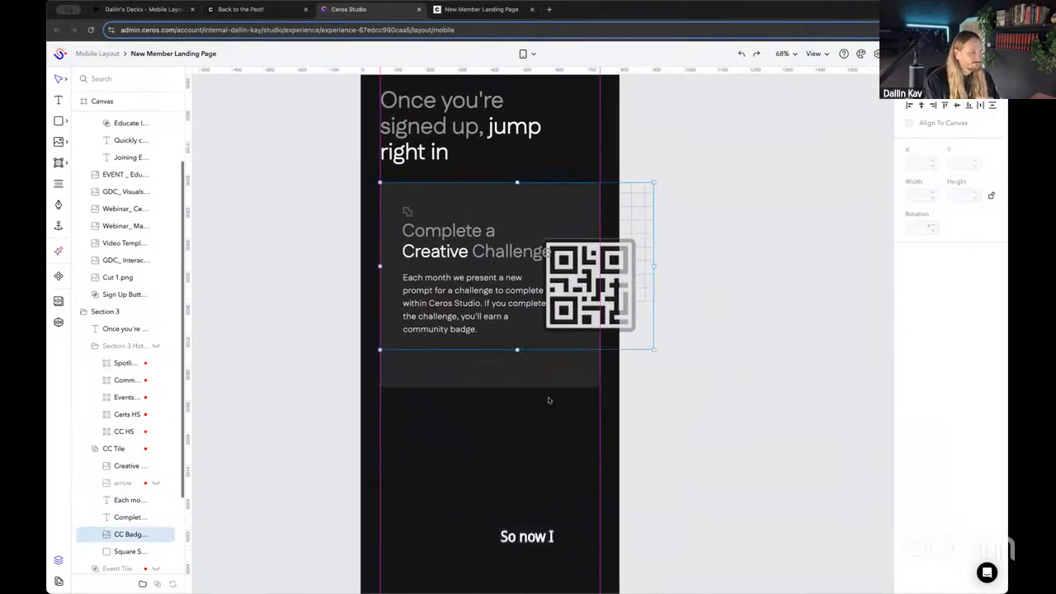
drag(564, 309, 539, 400)
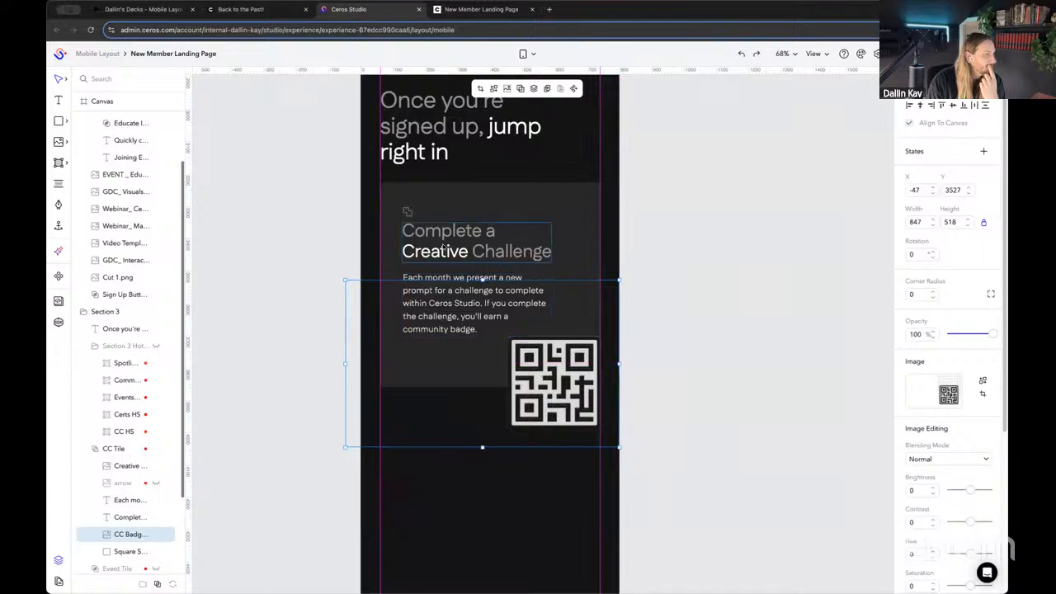
Extend CC Tile's background square downward to a height of 936 so it can contain the badge graphic
click(161, 448)
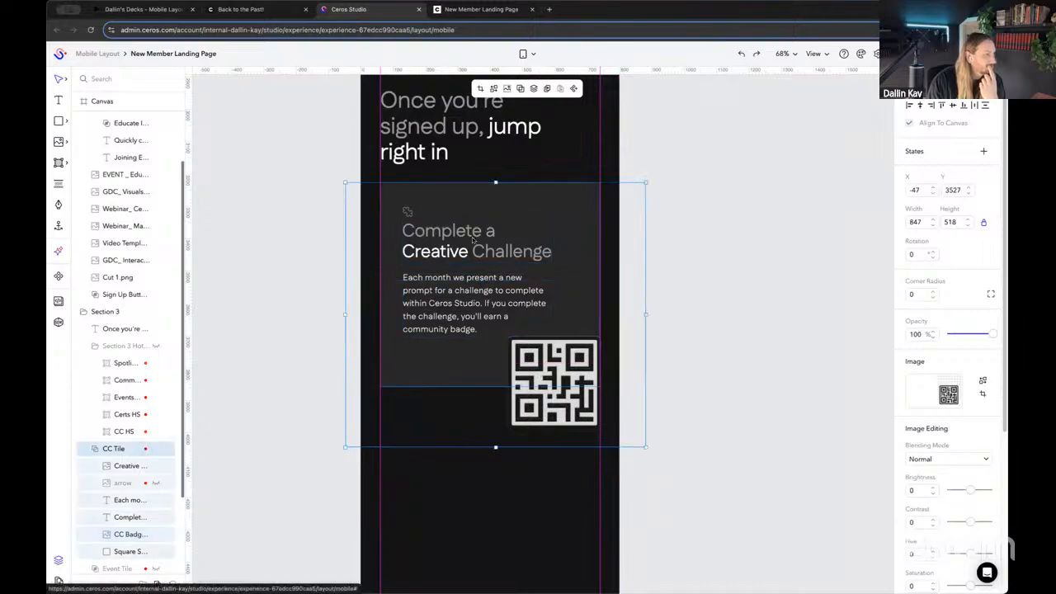
click(168, 550)
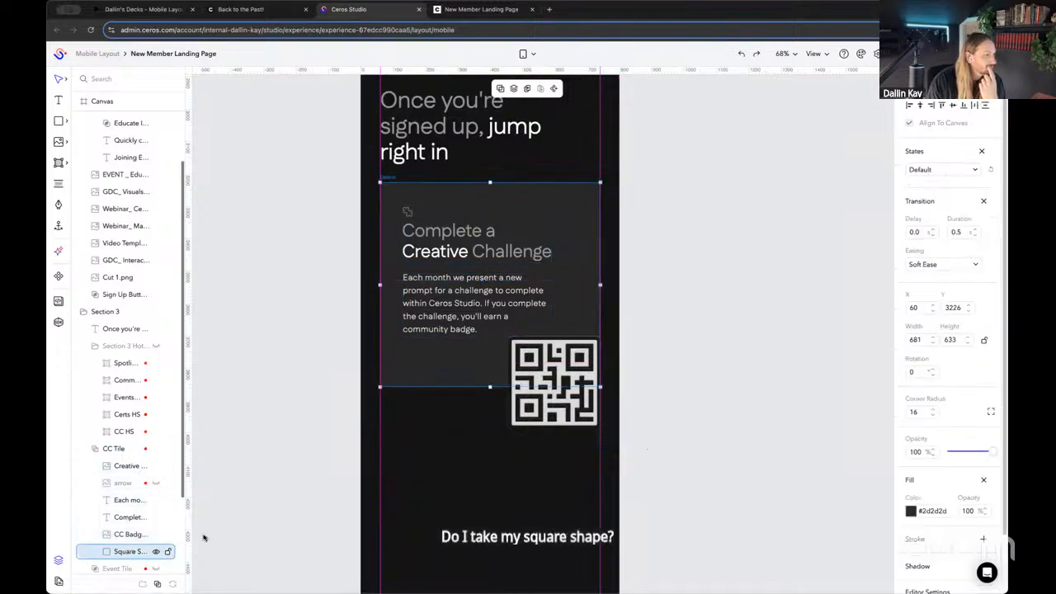
drag(490, 386, 490, 485)
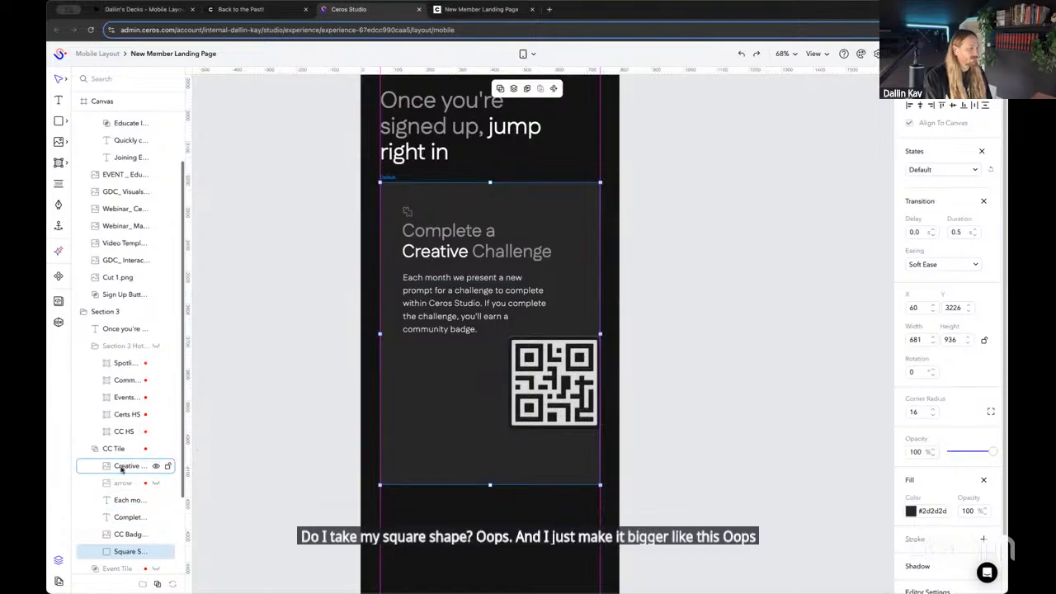
Place the CC Badge image in the background square's lower-right corner at Y 3644 and crop its empty left side to the margin guide, 680 wide
click(126, 535)
drag(537, 393, 518, 432)
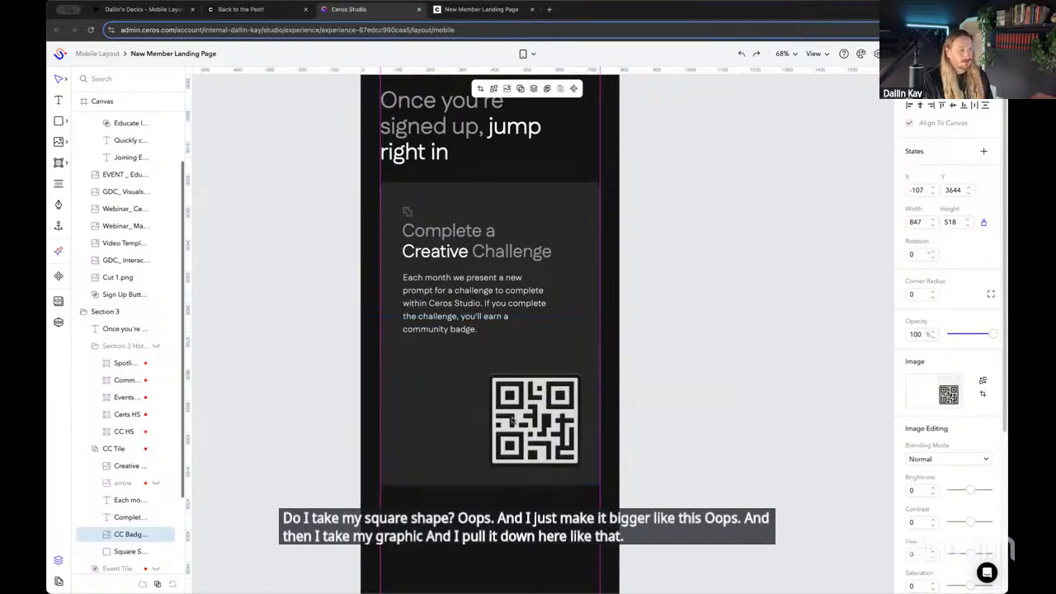
double_click(511, 421)
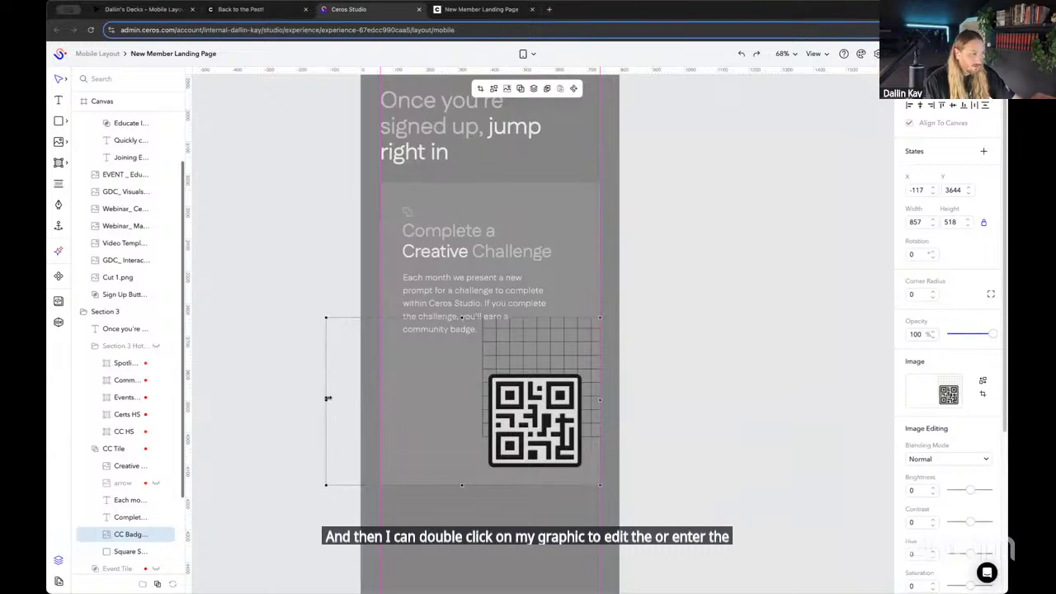
drag(327, 398, 381, 400)
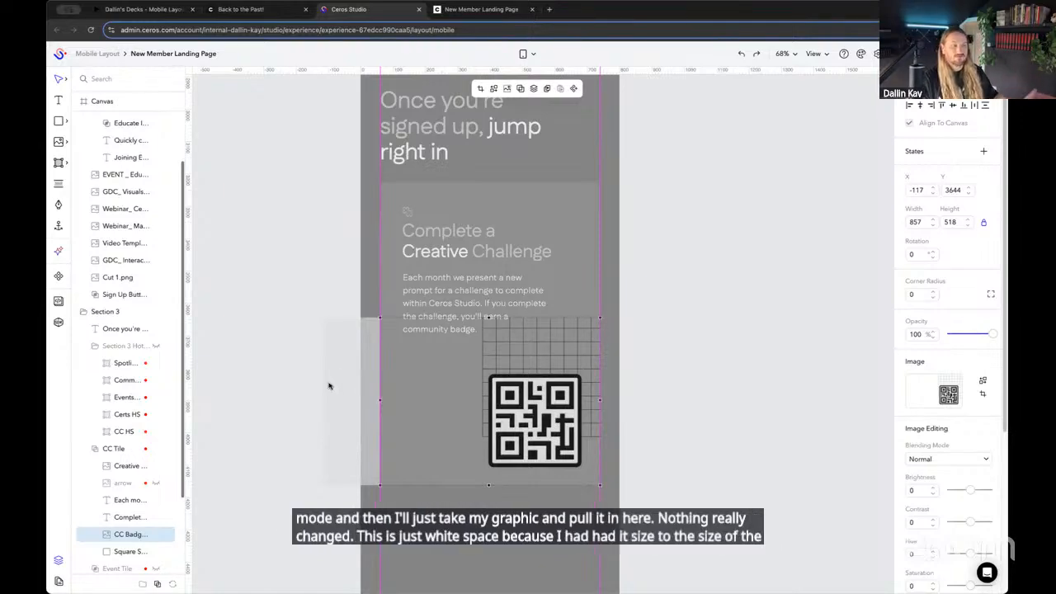
click(678, 411)
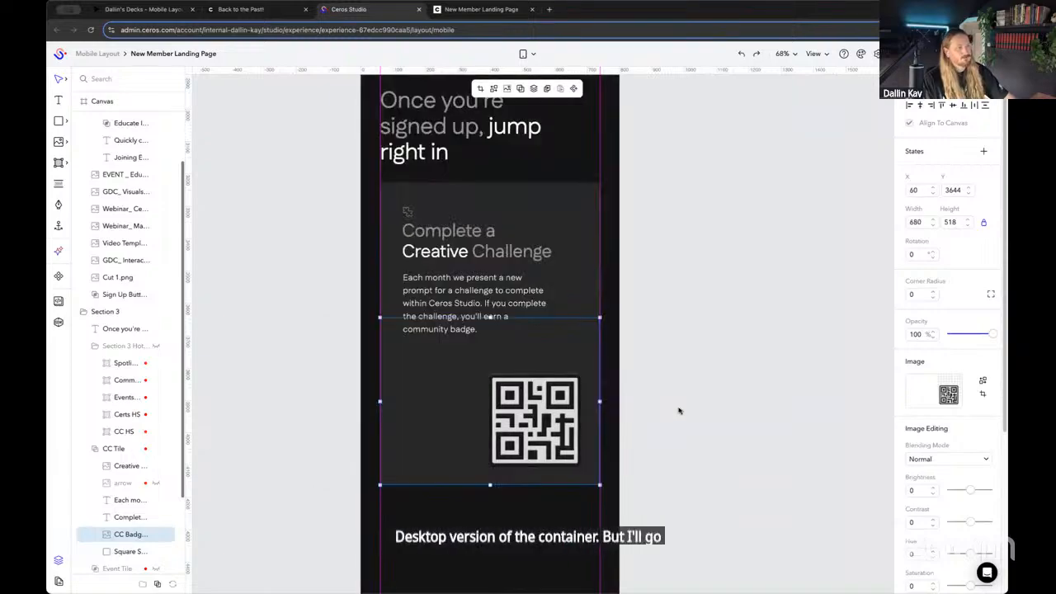
click(679, 411)
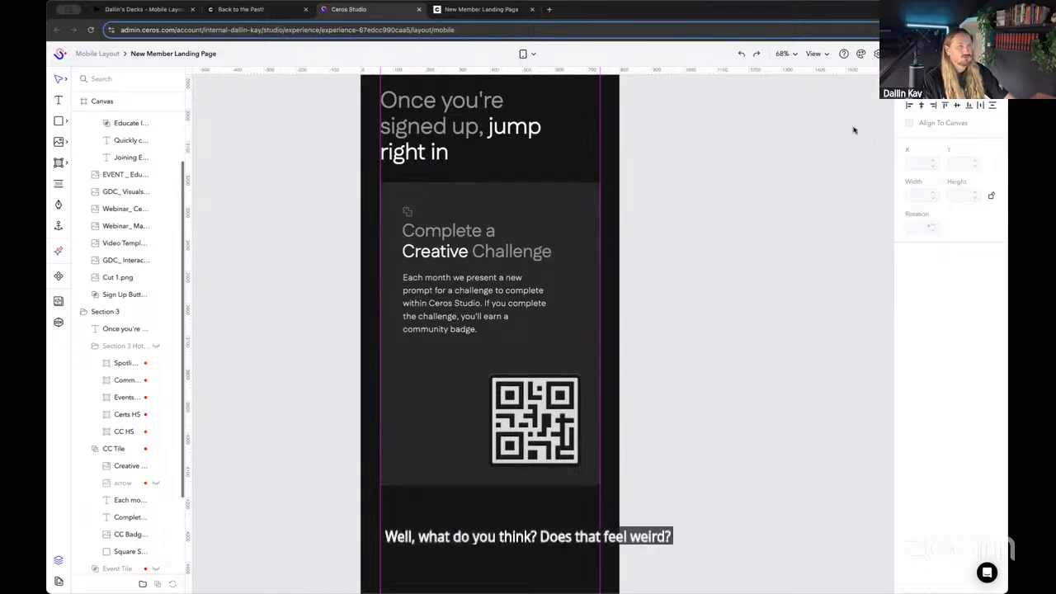
Preview the mobile page and examine the layout from the hero images down to the Creative Challenge tile
click(932, 54)
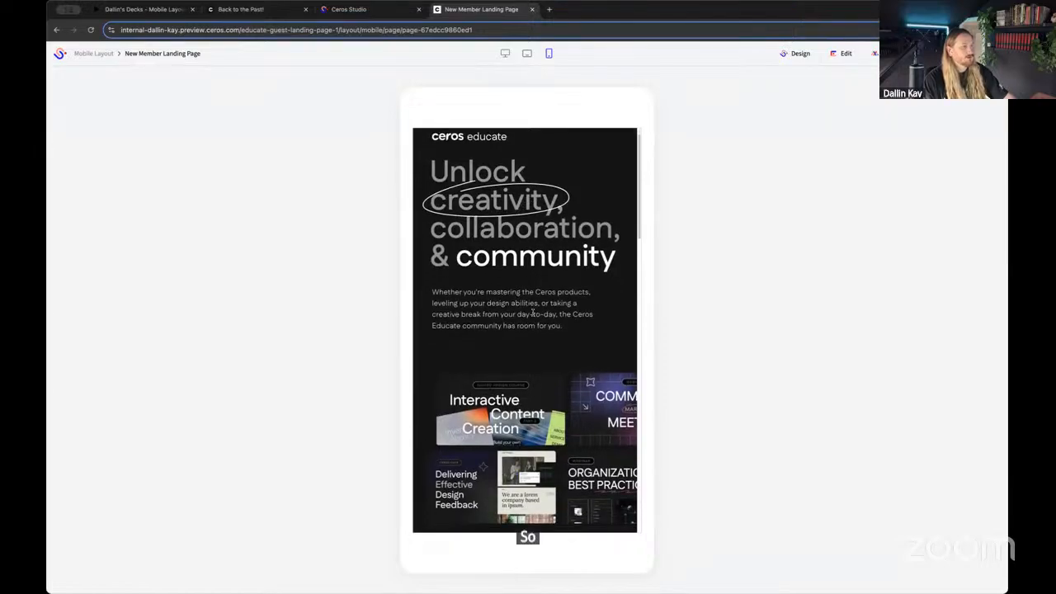
scroll(527, 337, down, 5)
scroll(527, 337, down, 5)
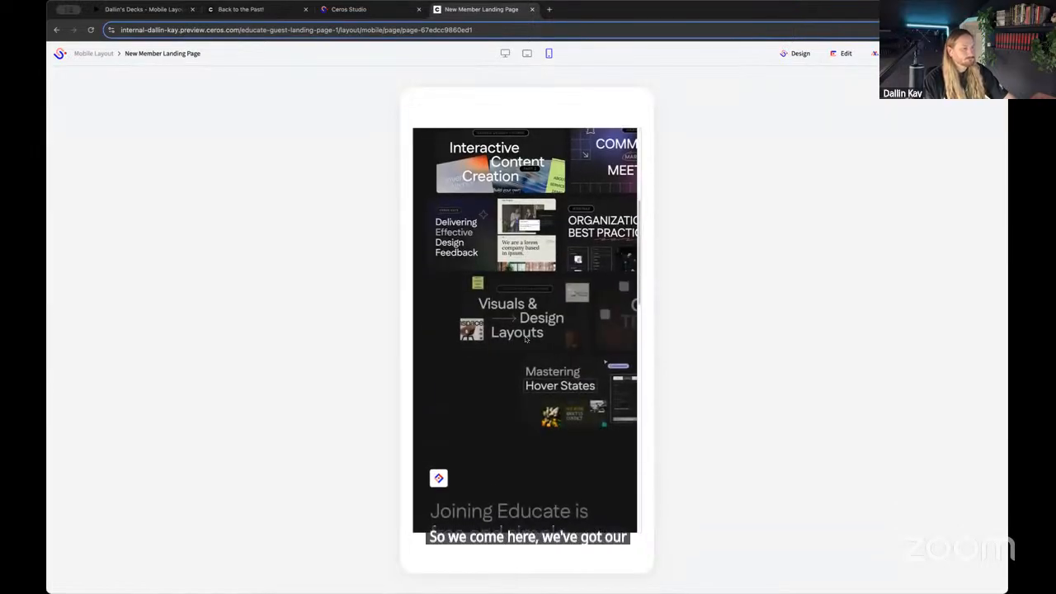
scroll(524, 338, down, 5)
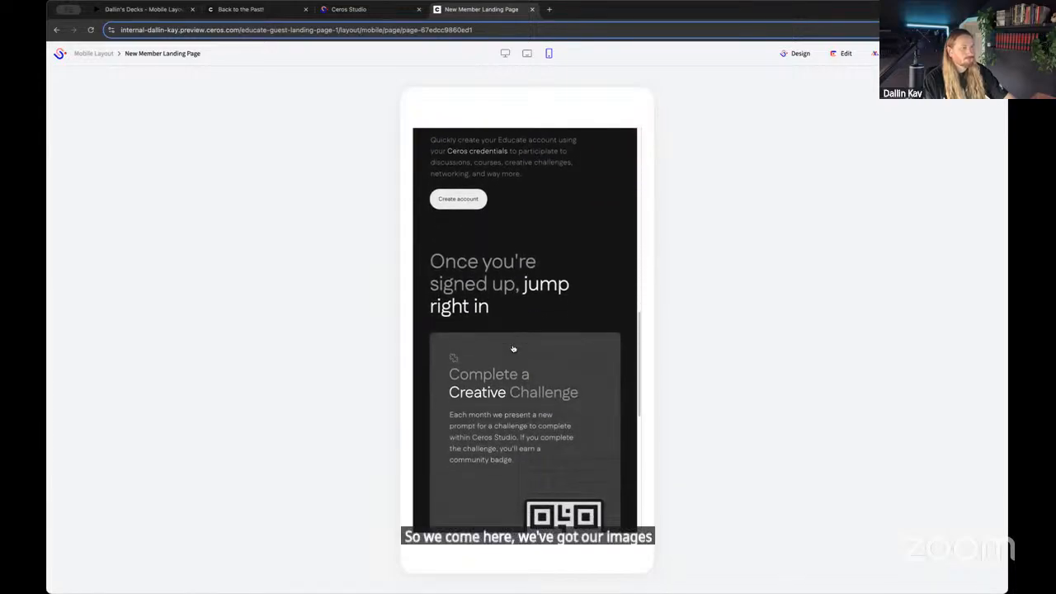
scroll(512, 349, down, 3)
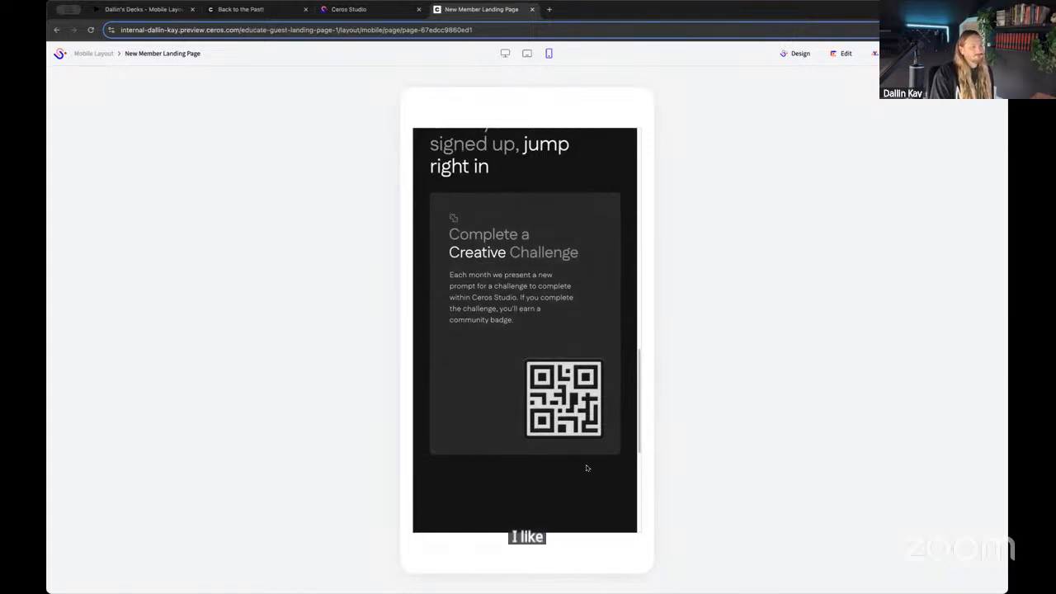
scroll(587, 468, up, 1)
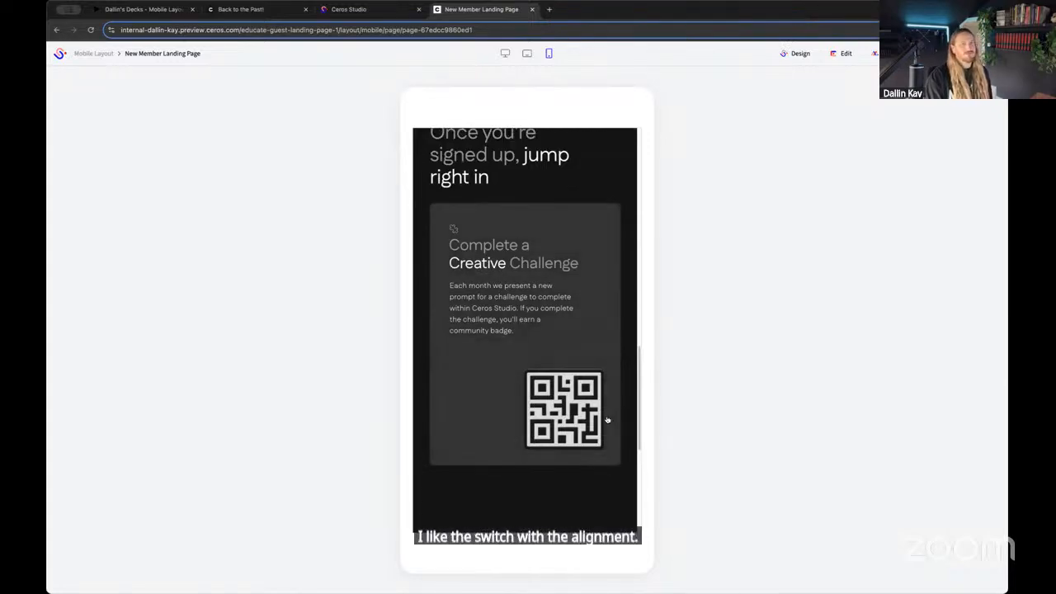
scroll(619, 297, up, 5)
scroll(624, 293, up, 8)
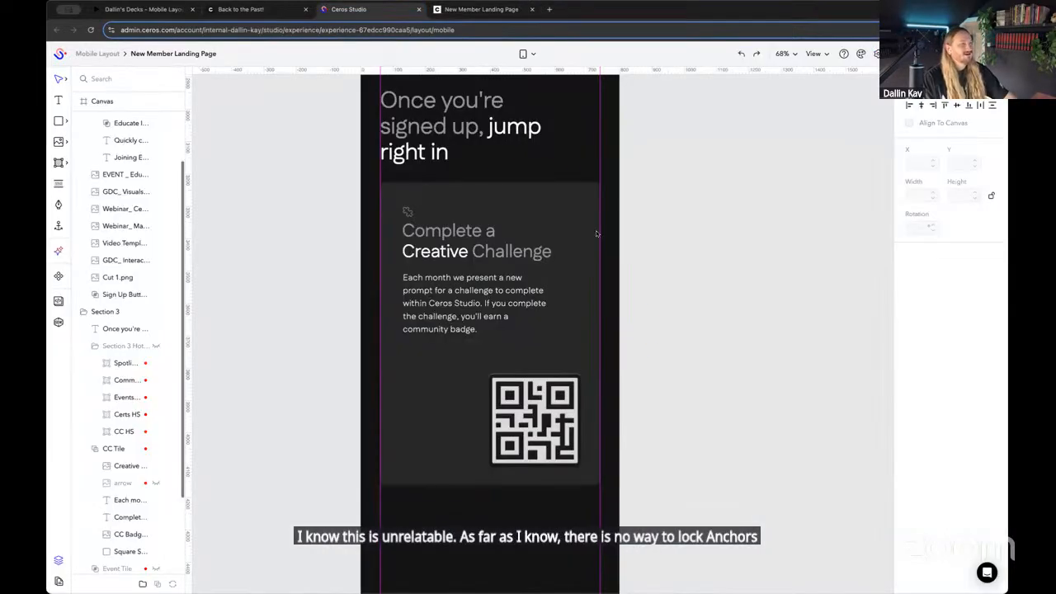
Try adding a vertical guide at about X 95 and a horizontal guide just above the ceros educate logo
click(363, 9)
scroll(672, 253, up, 10)
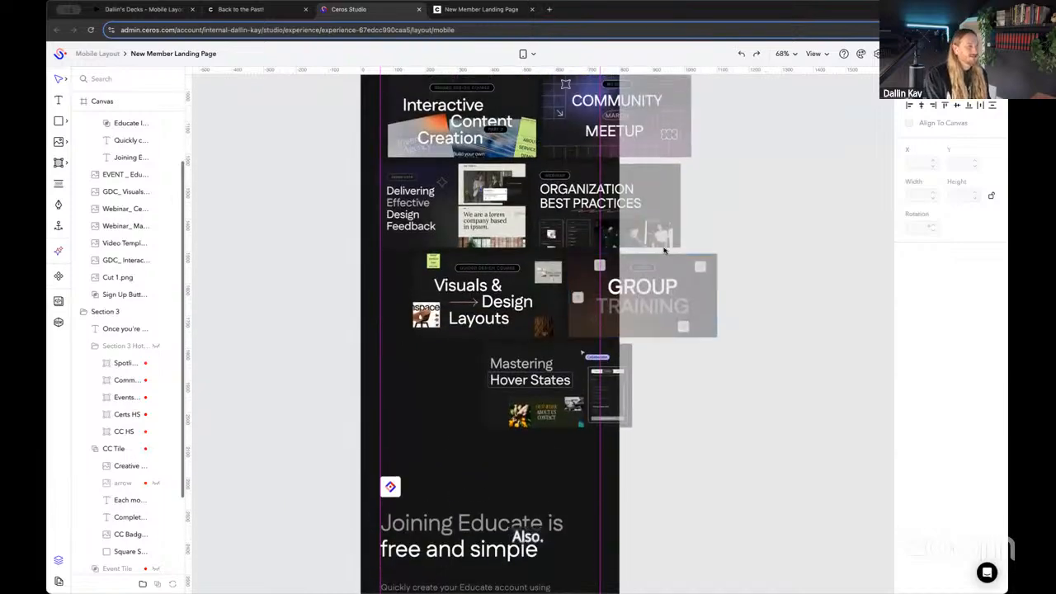
scroll(408, 288, up, 3)
scroll(356, 300, up, 10)
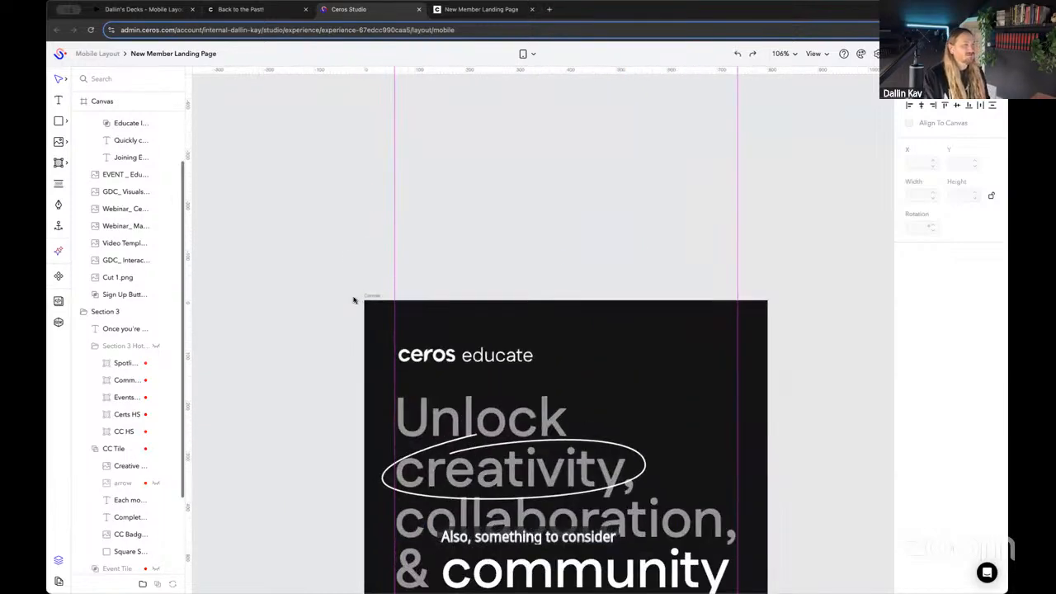
scroll(272, 112, down, 3)
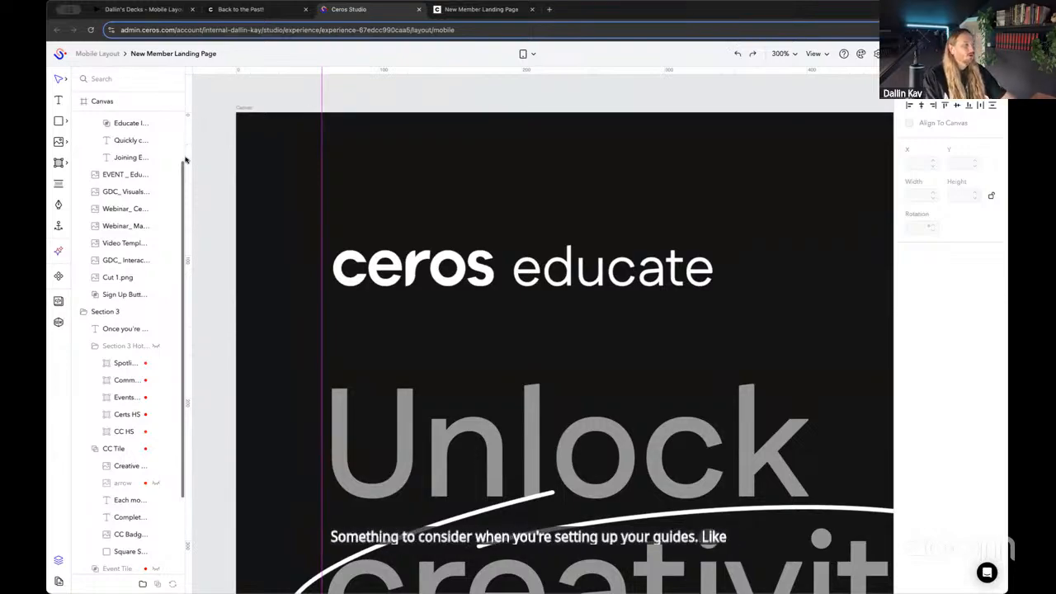
drag(187, 172, 372, 191)
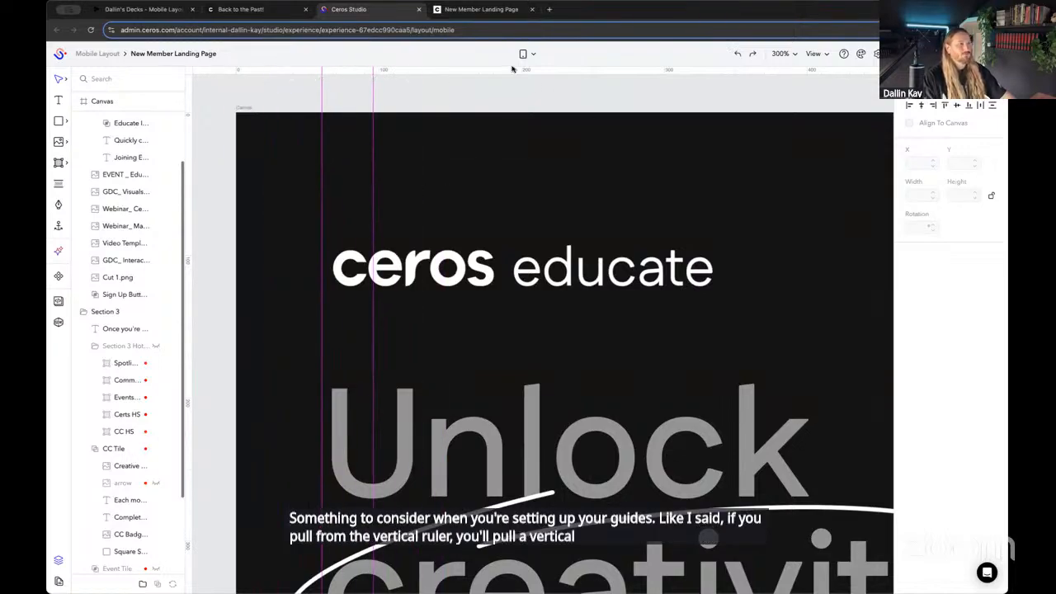
drag(512, 69, 500, 246)
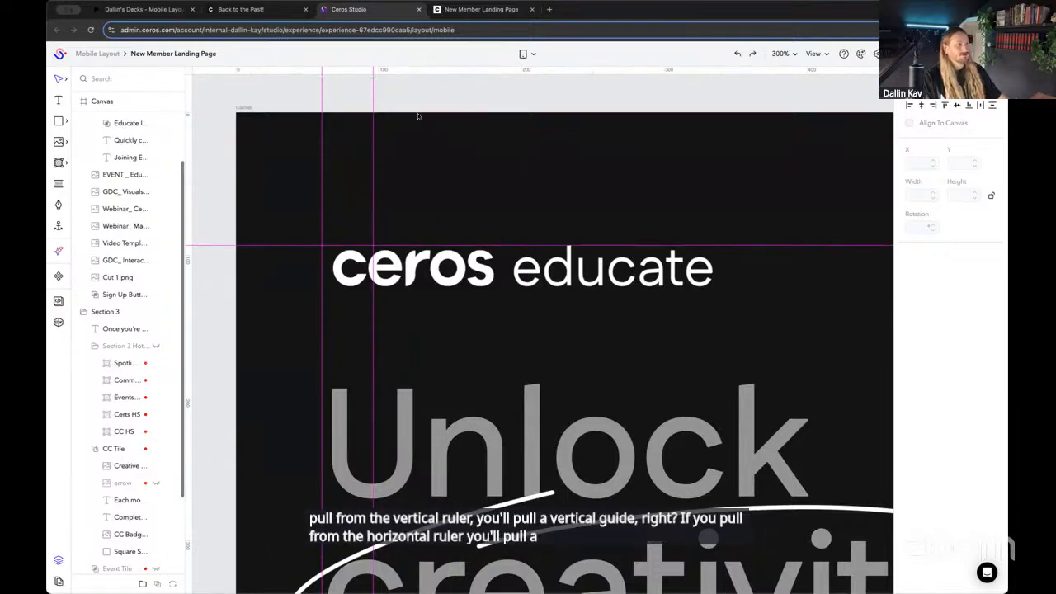
key(super+z)
key(super+z)
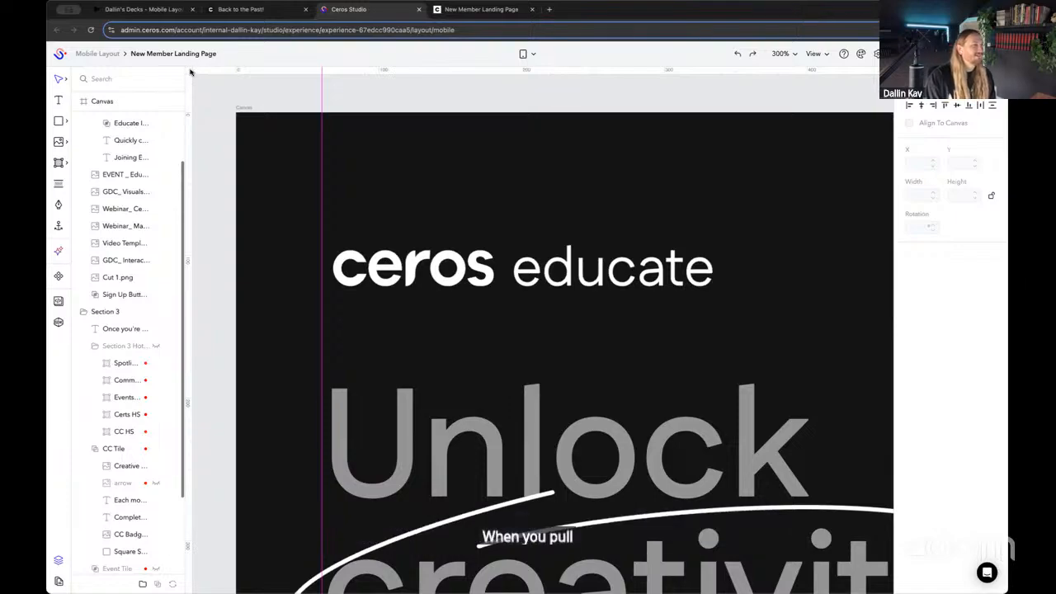
Try shifting the ruler origin about 35 px inside the canvas's left edge and adding a vertical guide at the shifted zero mark
drag(190, 72, 254, 124)
drag(273, 117, 285, 158)
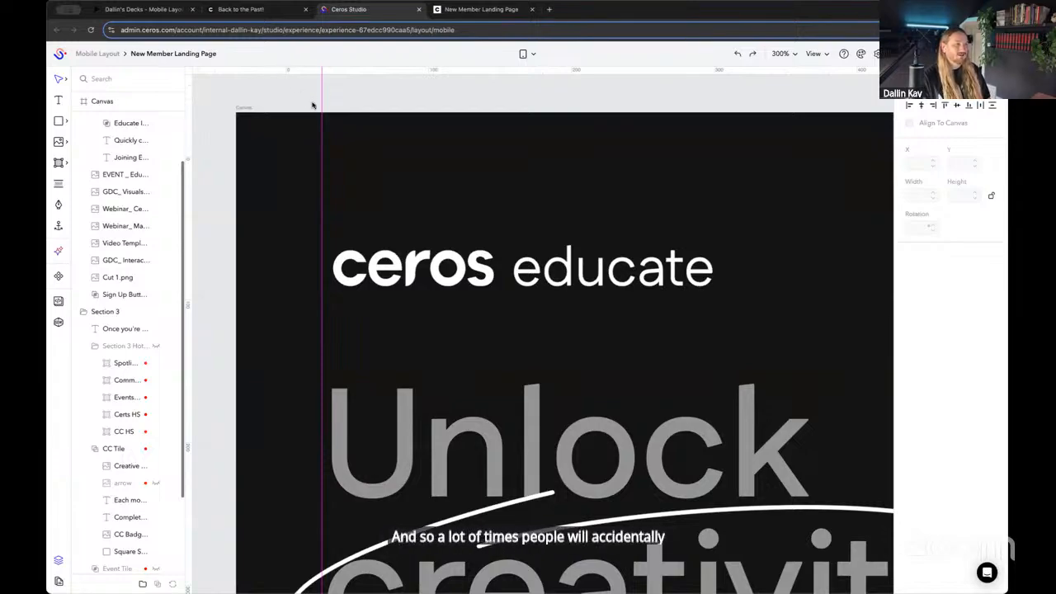
drag(186, 122, 285, 123)
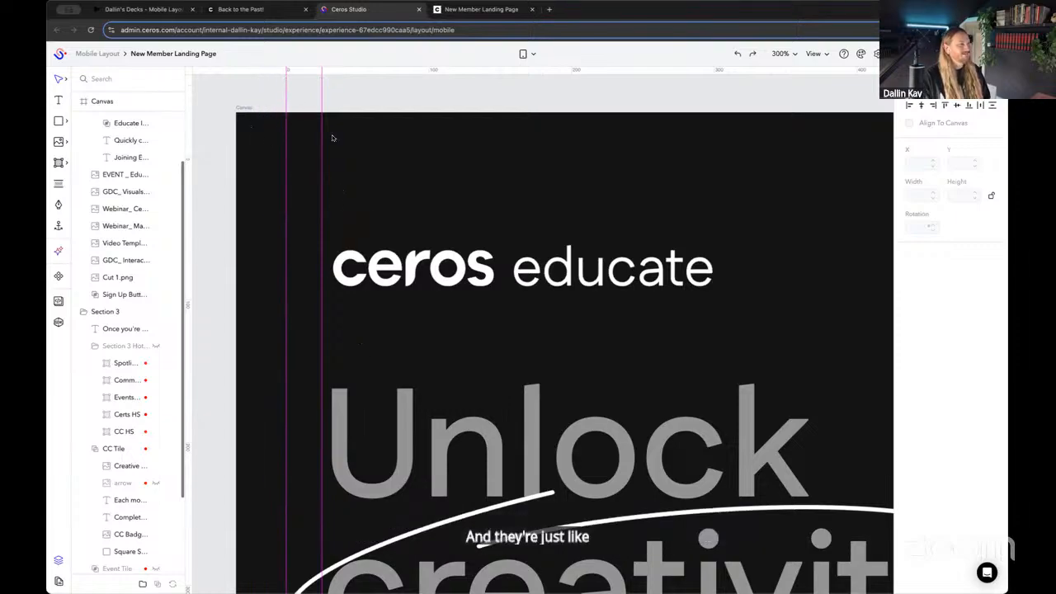
key(super+z)
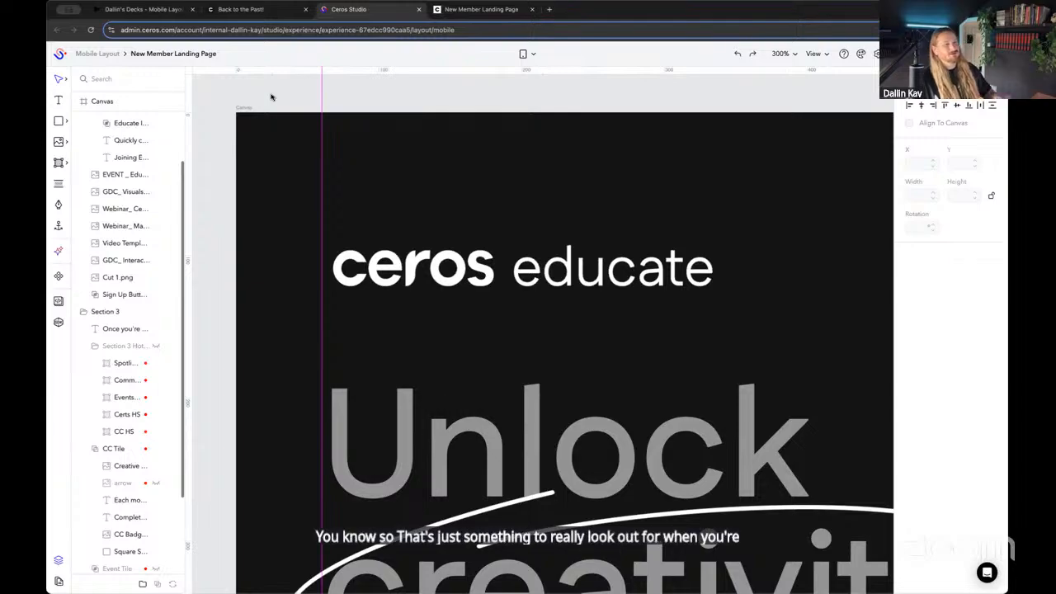
scroll(232, 96, up, 1)
scroll(223, 94, up, 2)
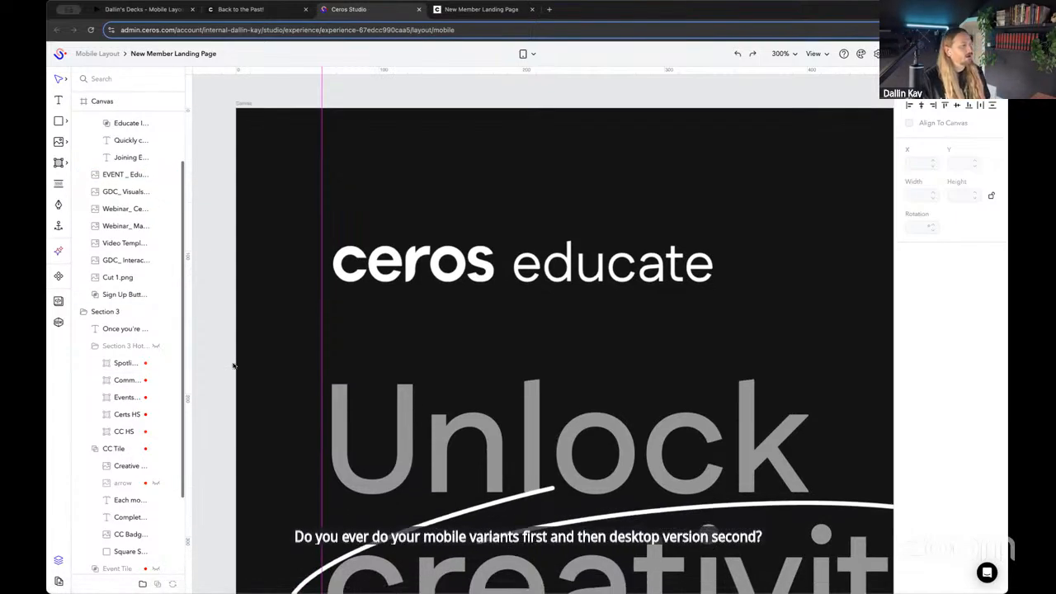
scroll(225, 369, down, 3)
scroll(224, 369, down, 4)
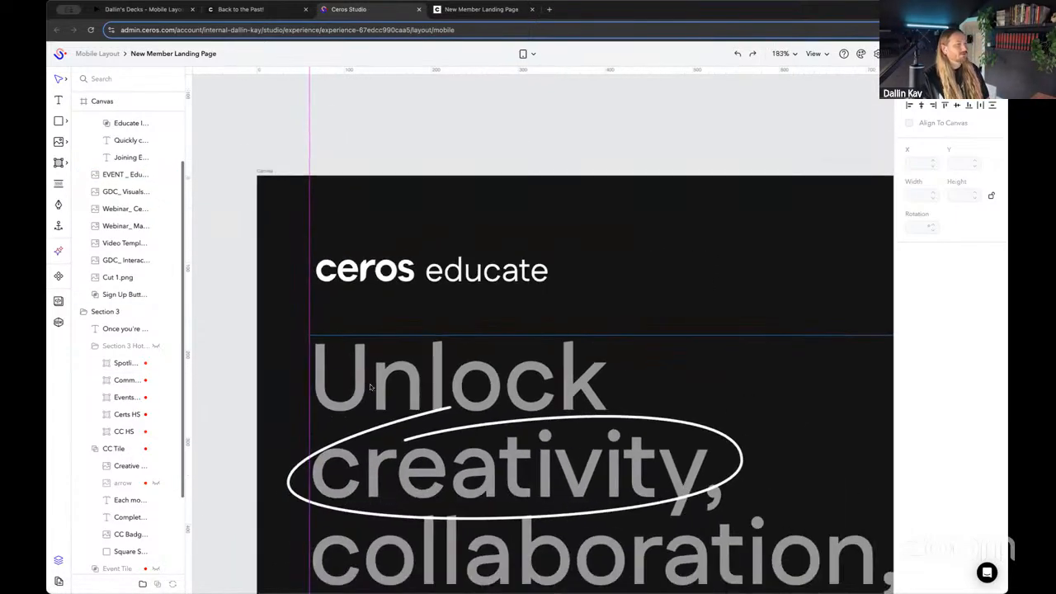
scroll(402, 327, down, 1)
scroll(415, 385, down, 1)
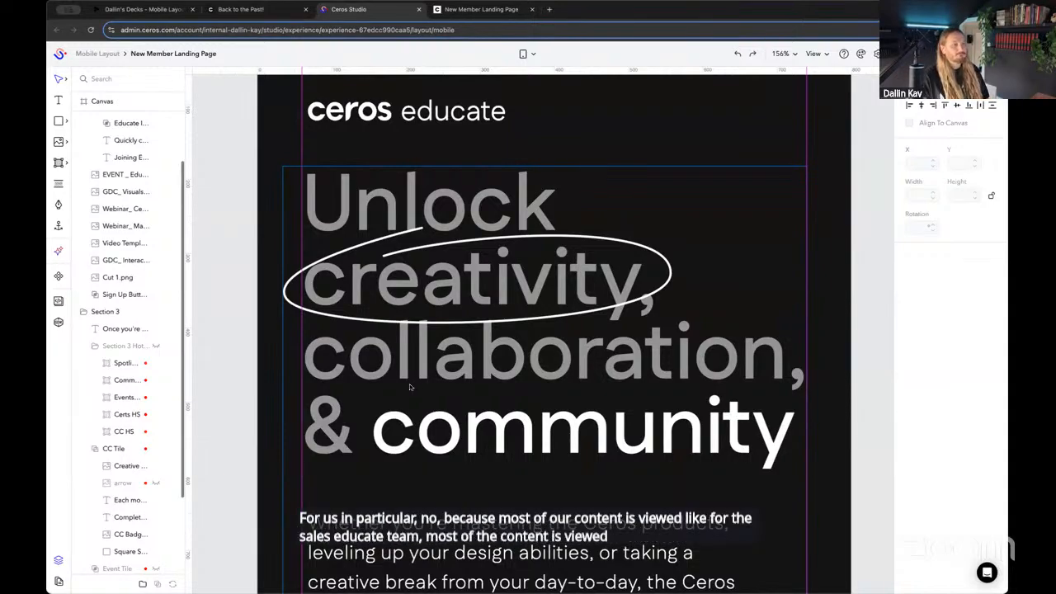
click(272, 12)
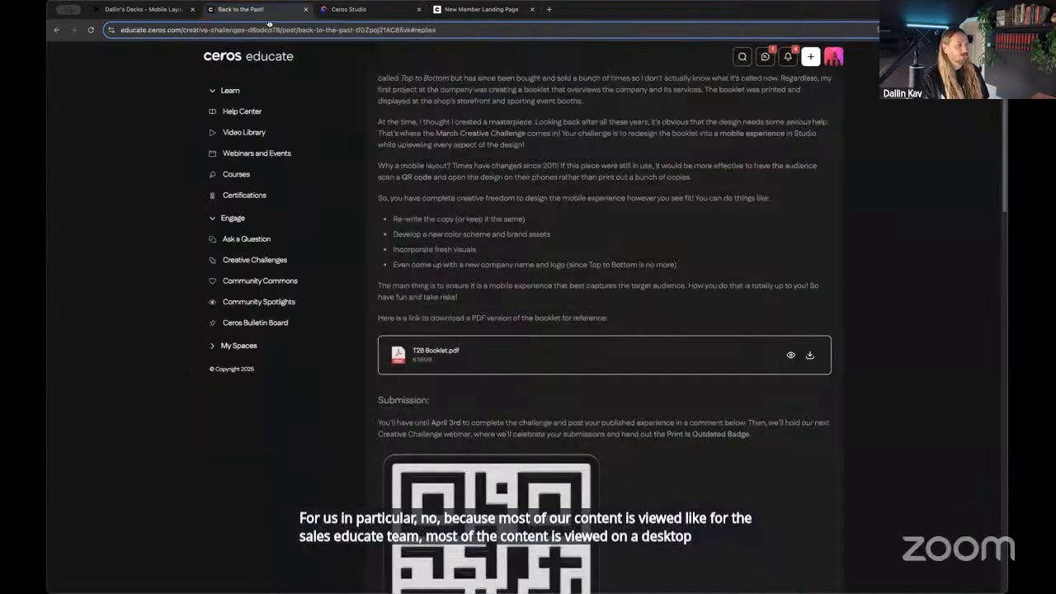
click(361, 10)
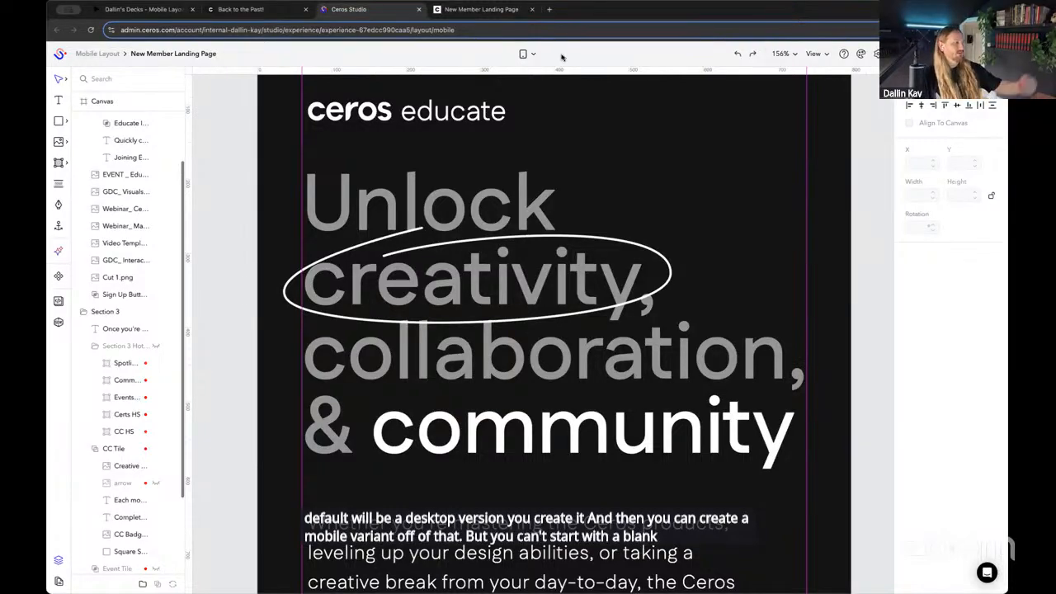
scroll(404, 203, up, 1)
scroll(404, 203, up, 3)
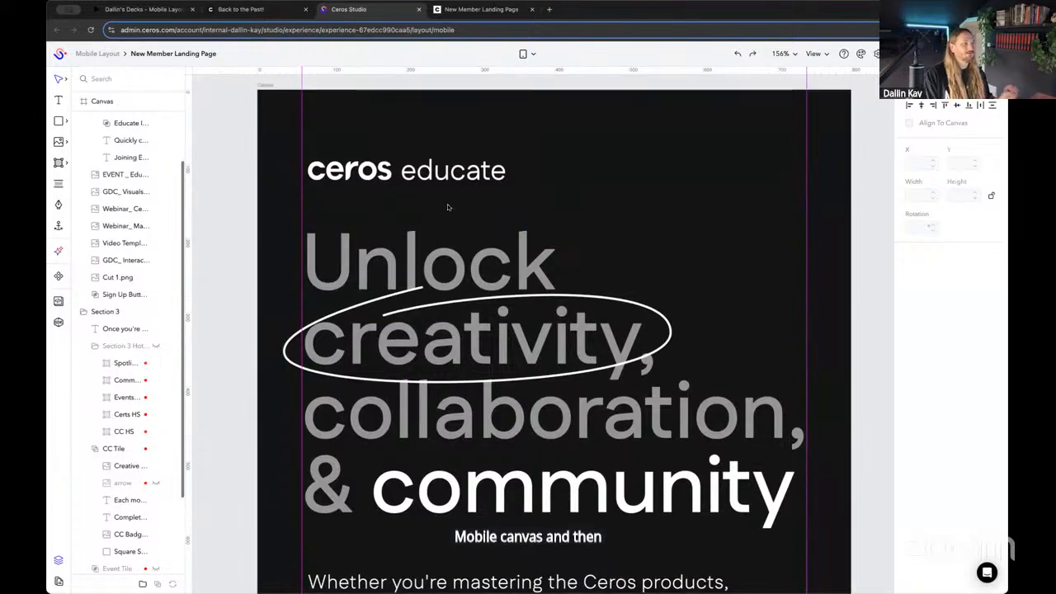
ctrl+scroll(368, 210, down, 1)
scroll(371, 215, down, 2)
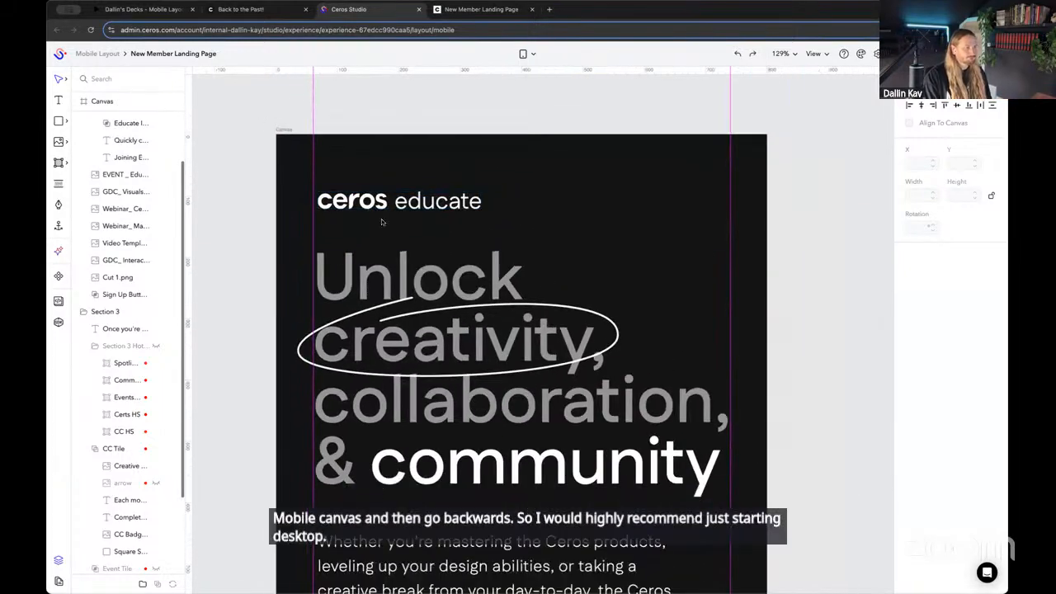
scroll(531, 173, down, 3)
scroll(532, 176, down, 2)
scroll(531, 176, down, 3)
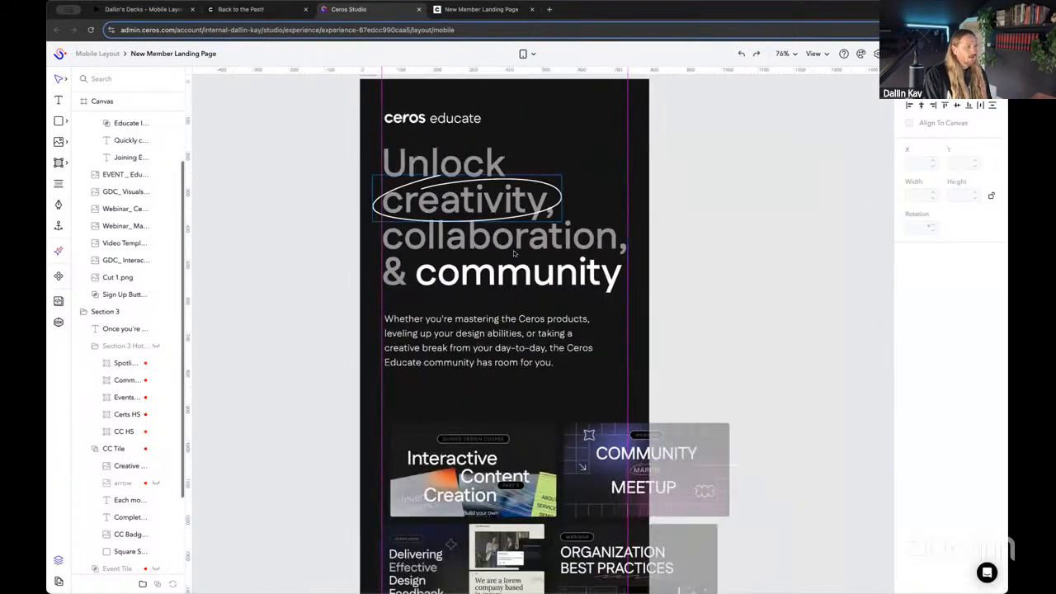
scroll(498, 245, down, 3)
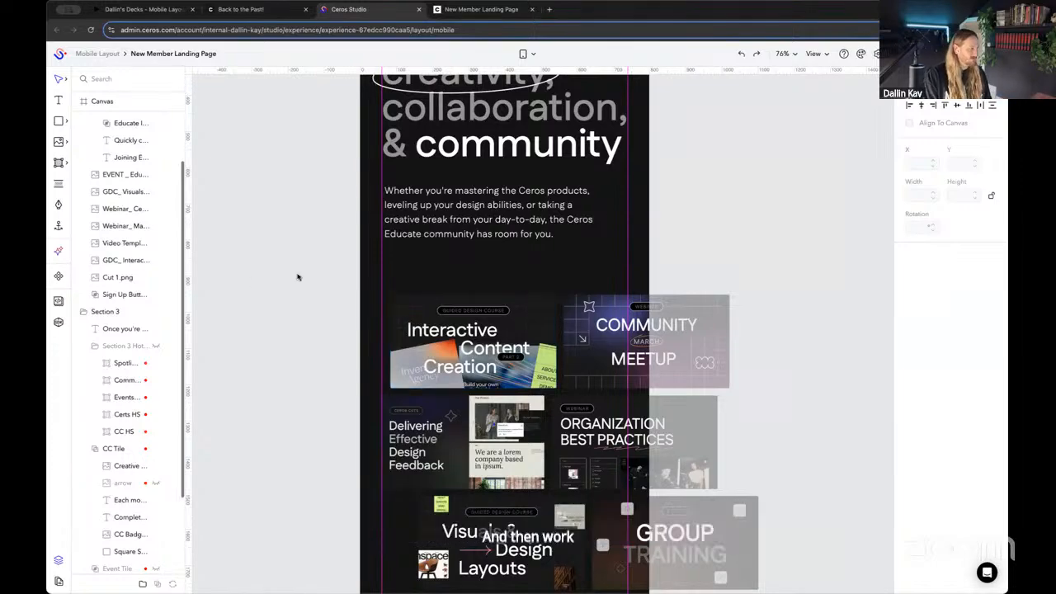
scroll(298, 289, down, 3)
scroll(282, 313, up, 5)
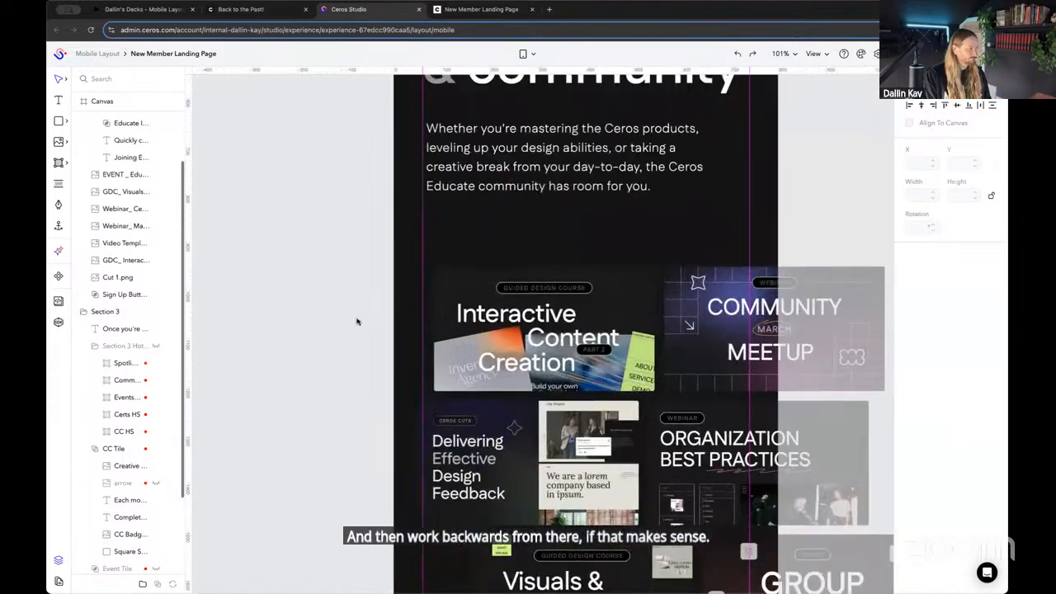
scroll(319, 256, down, 3)
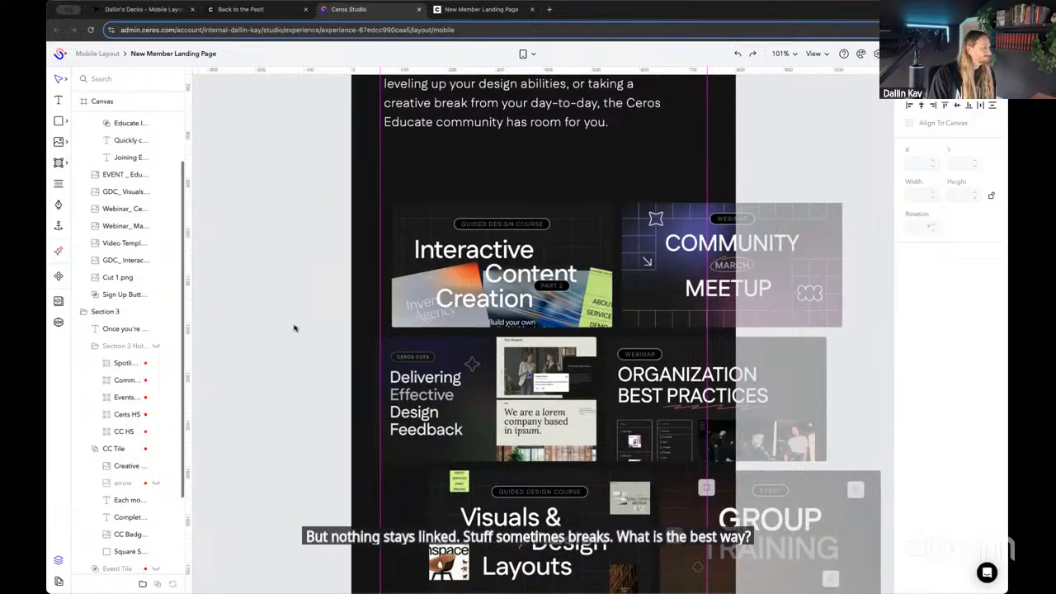
scroll(296, 325, down, 1)
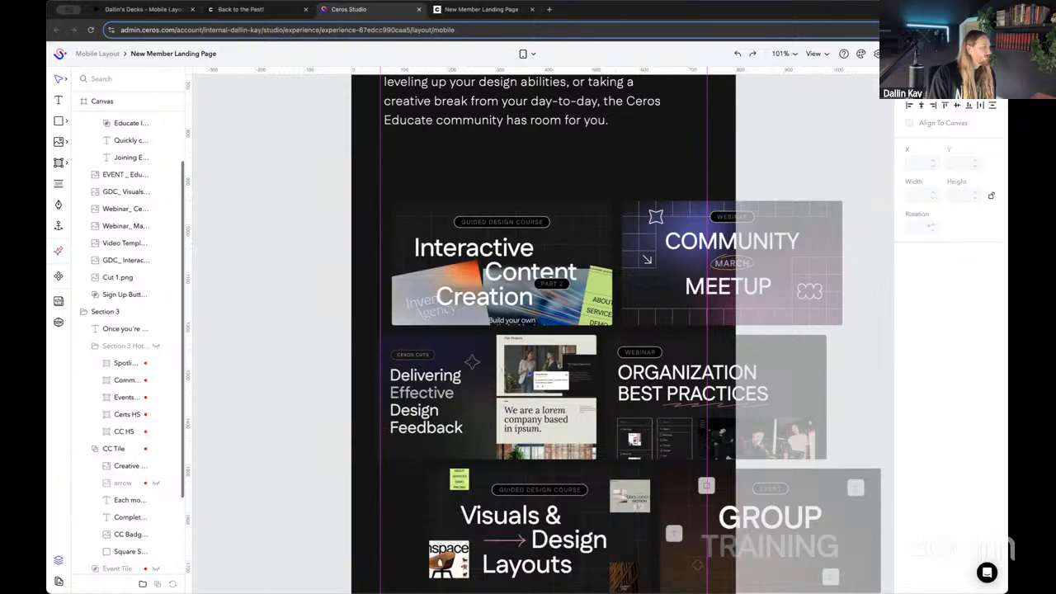
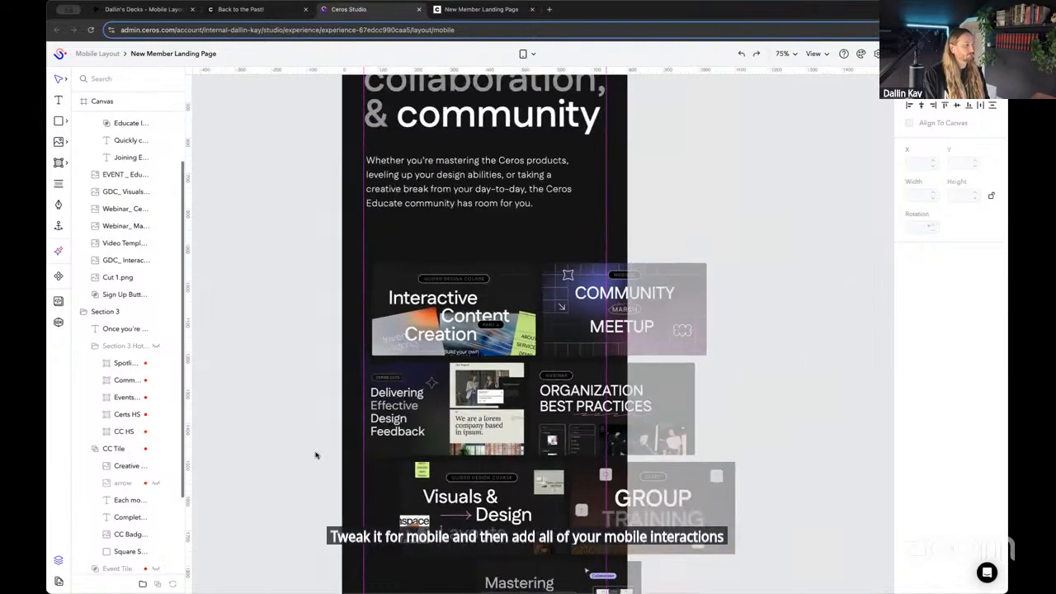
scroll(313, 453, down, 3)
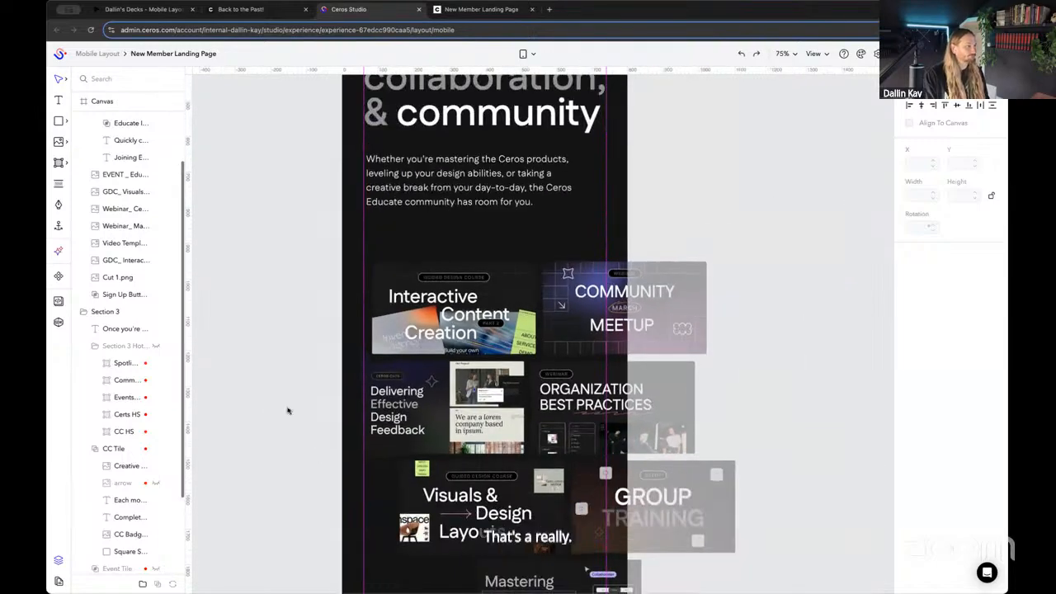
scroll(288, 412, down, 3)
scroll(287, 415, down, 5)
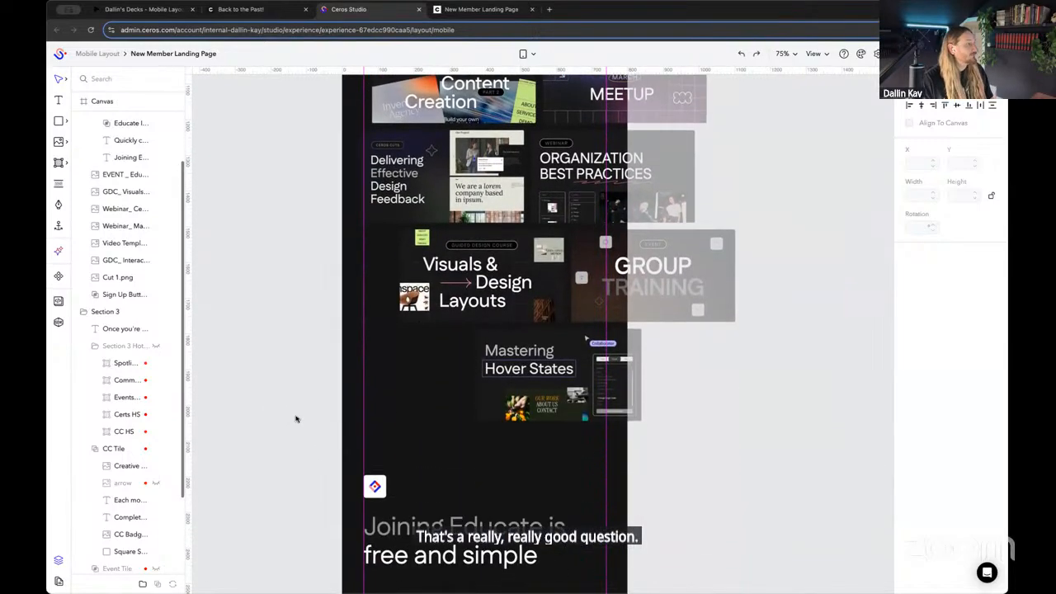
scroll(291, 421, up, 5)
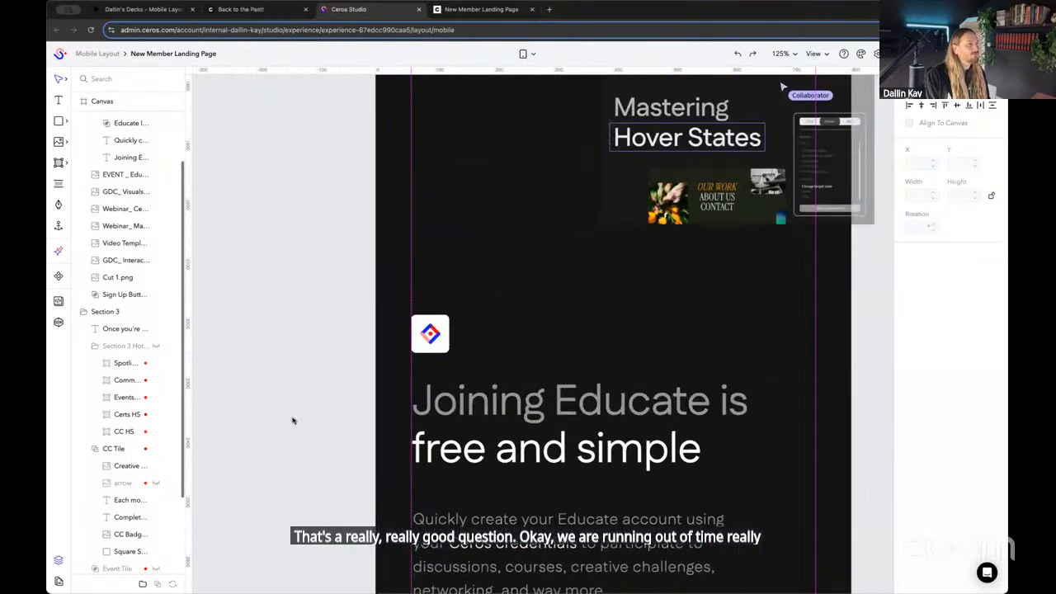
scroll(429, 287, down, 1)
scroll(429, 286, down, 2)
scroll(429, 286, right, 1)
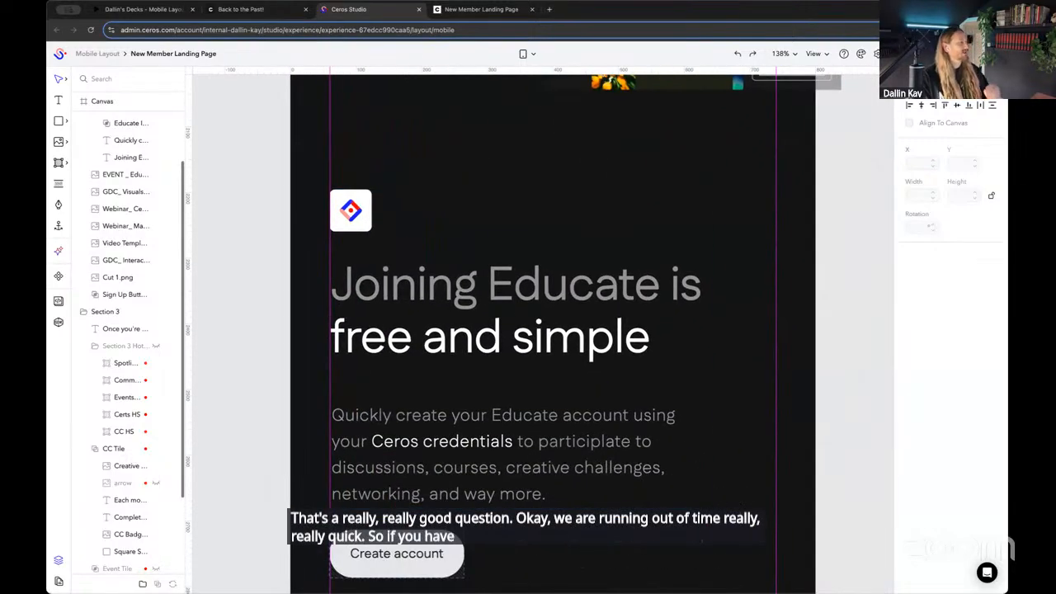
scroll(124, 329, down, 3)
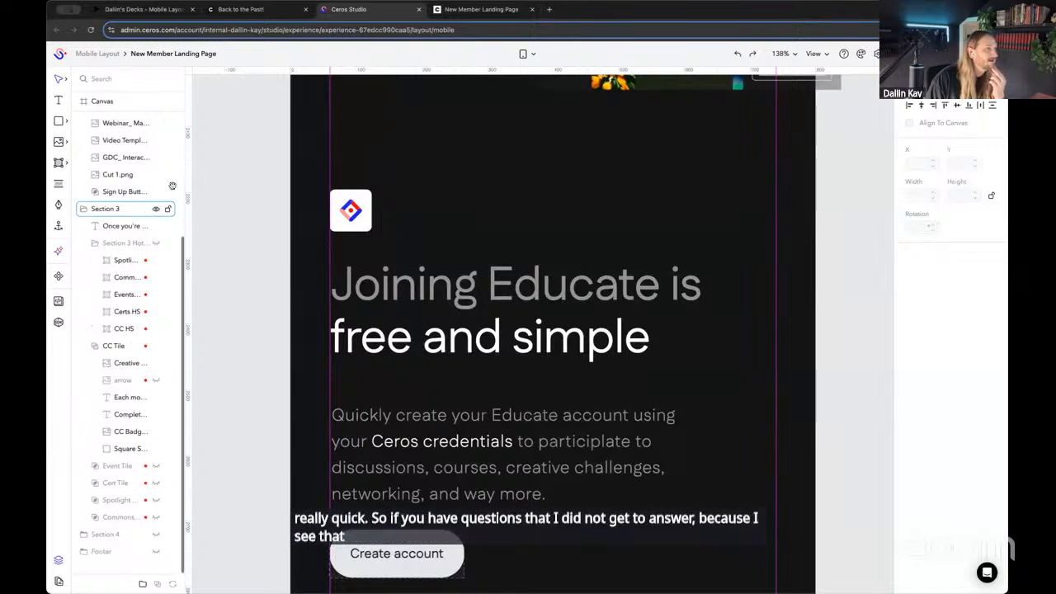
Switch to Ceros Educate, open the on-demand webinar Creating Mobile Designs with Ceros, and select its page address
click(247, 10)
click(245, 156)
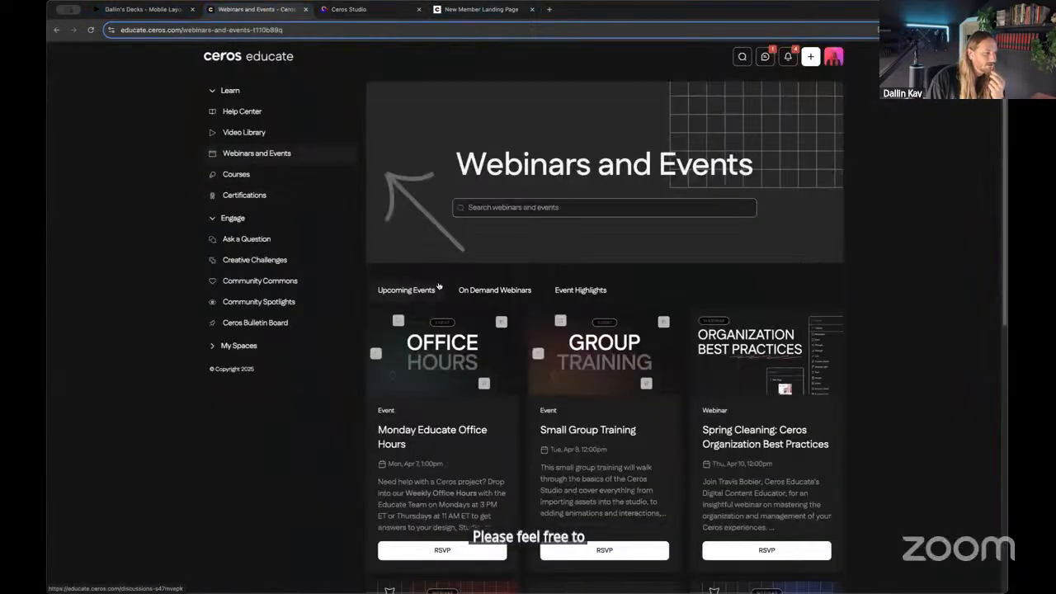
click(495, 292)
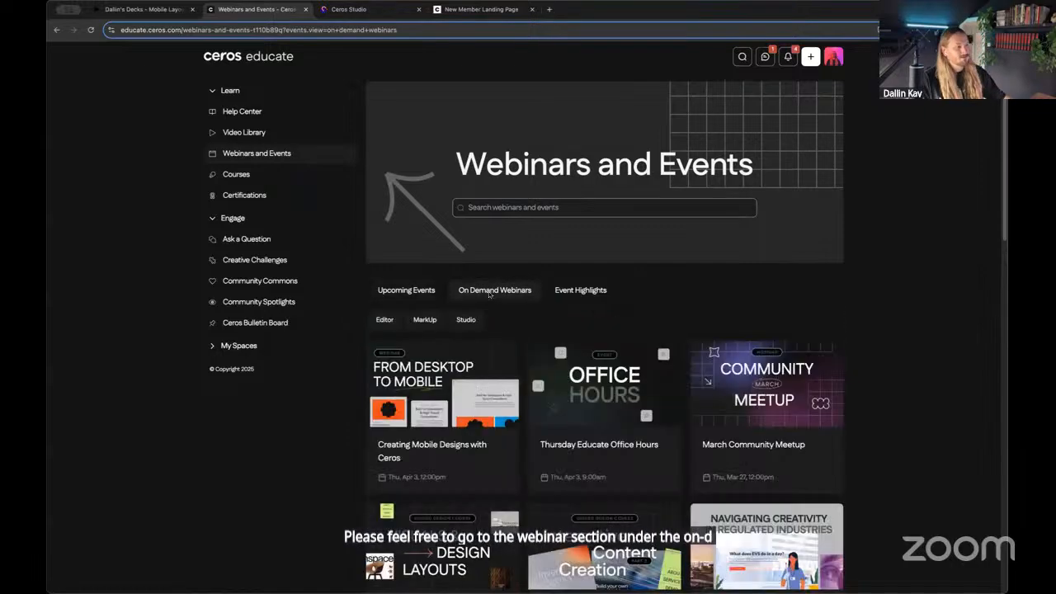
click(435, 384)
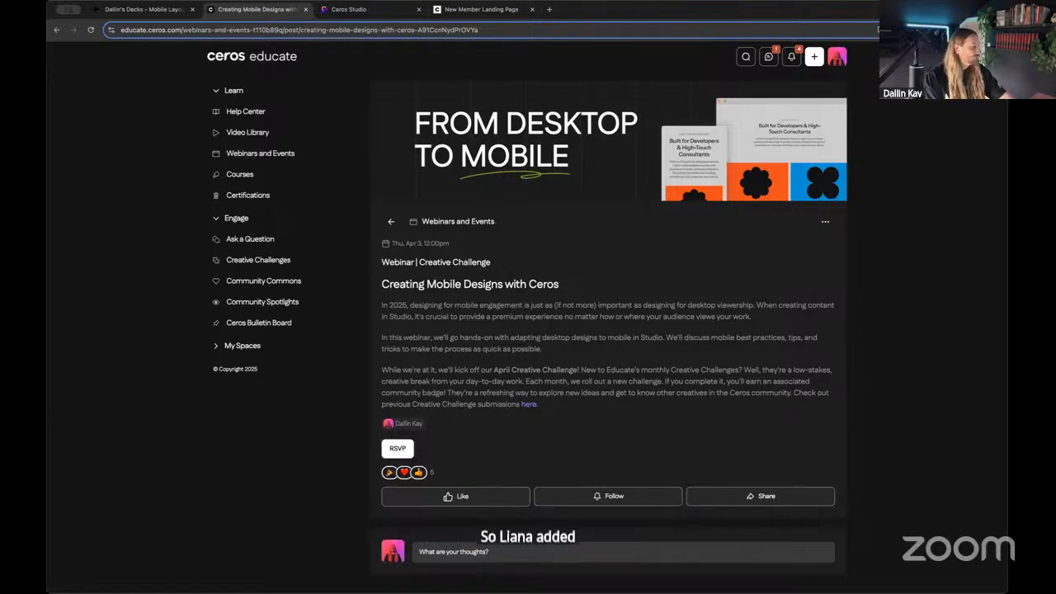
click(307, 30)
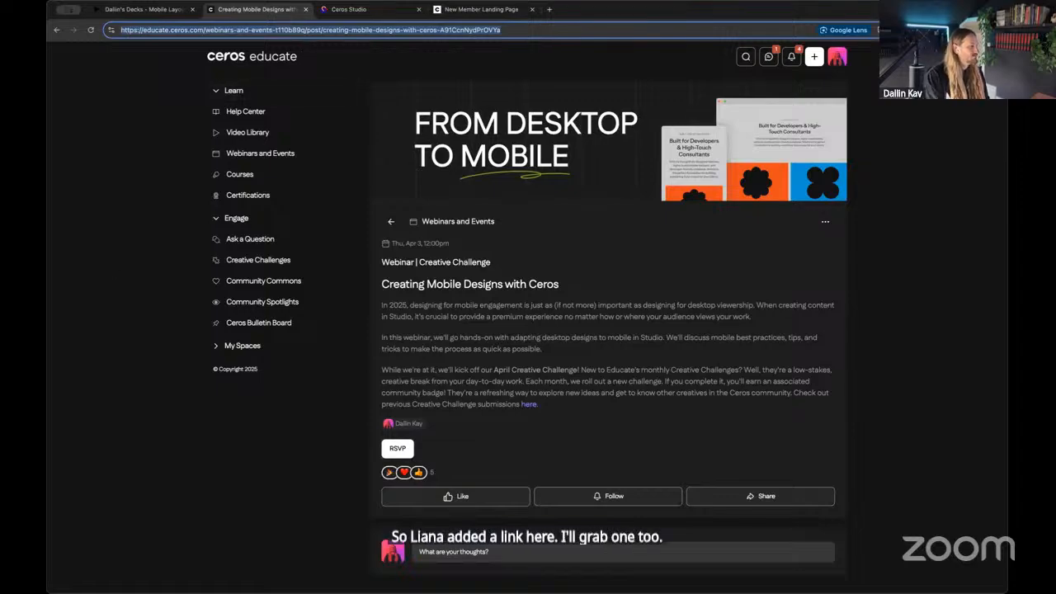
click(165, 451)
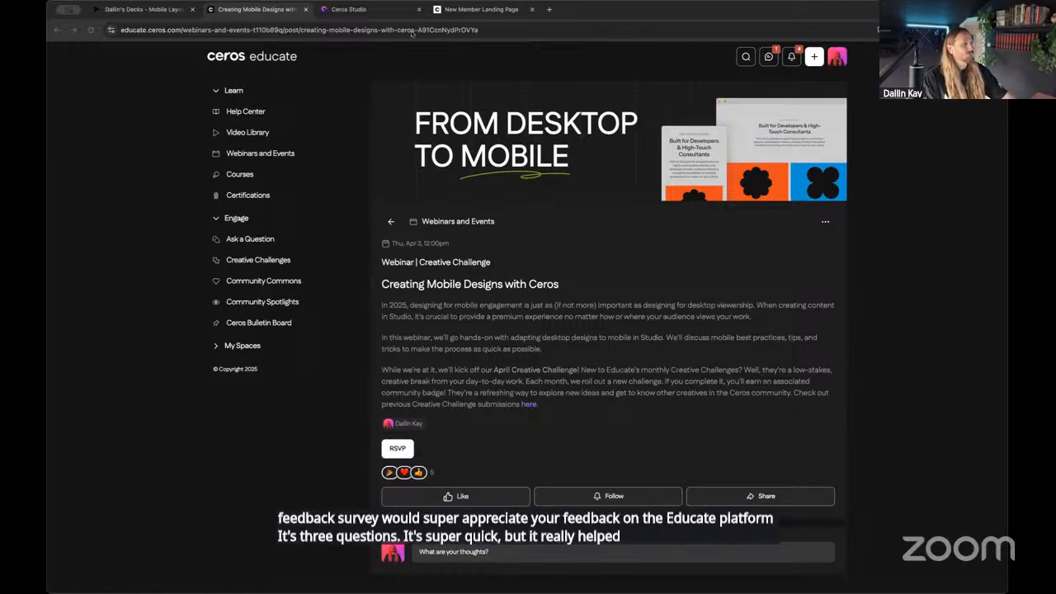
Switch back to Ceros Studio and bring the mobile canvas's opening hero section into view
click(367, 9)
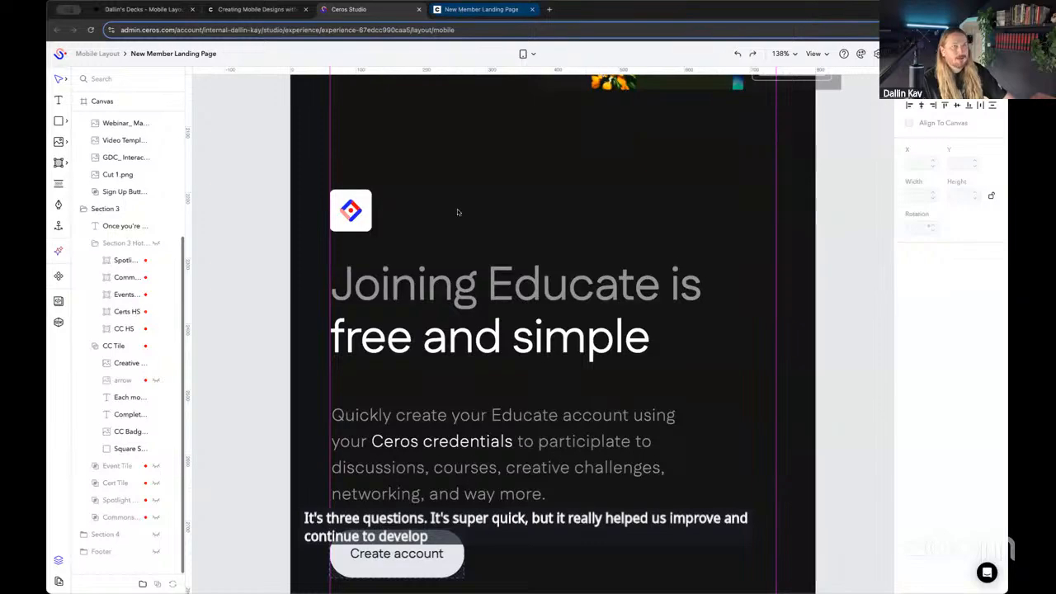
scroll(469, 365, down, 3)
scroll(468, 366, down, 2)
scroll(717, 285, up, 10)
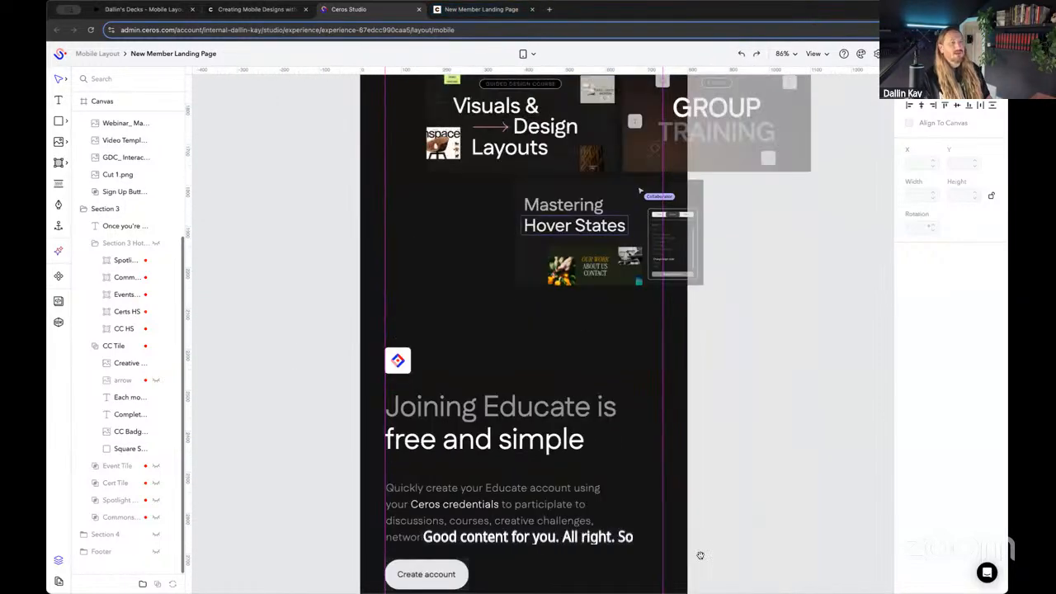
scroll(681, 345, up, 8)
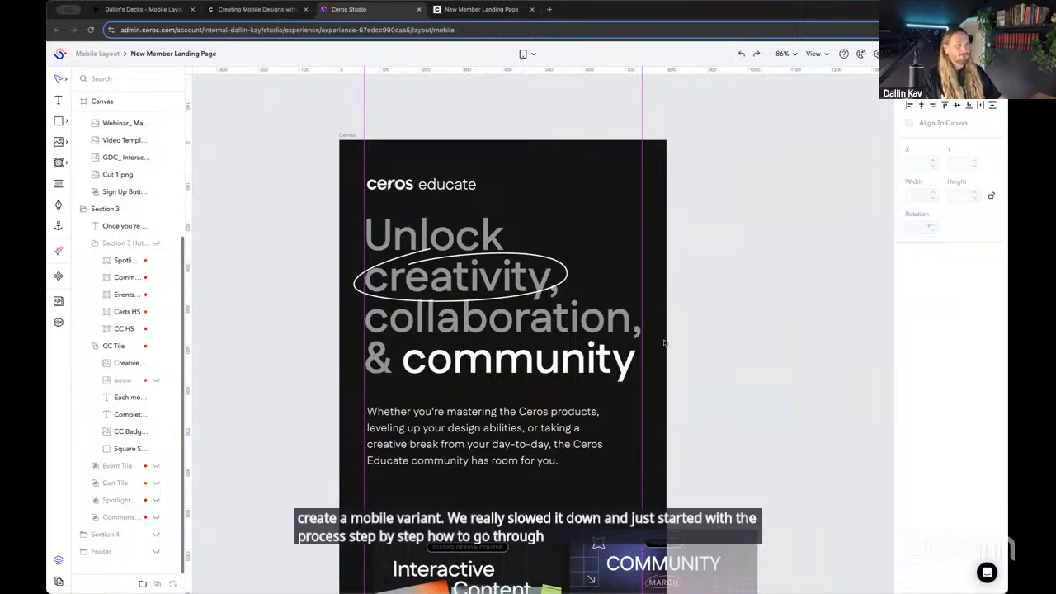
Switch the New Member Landing Page from the mobile layout to the desktop layout
scroll(665, 343, down, 1)
scroll(665, 343, down, 2)
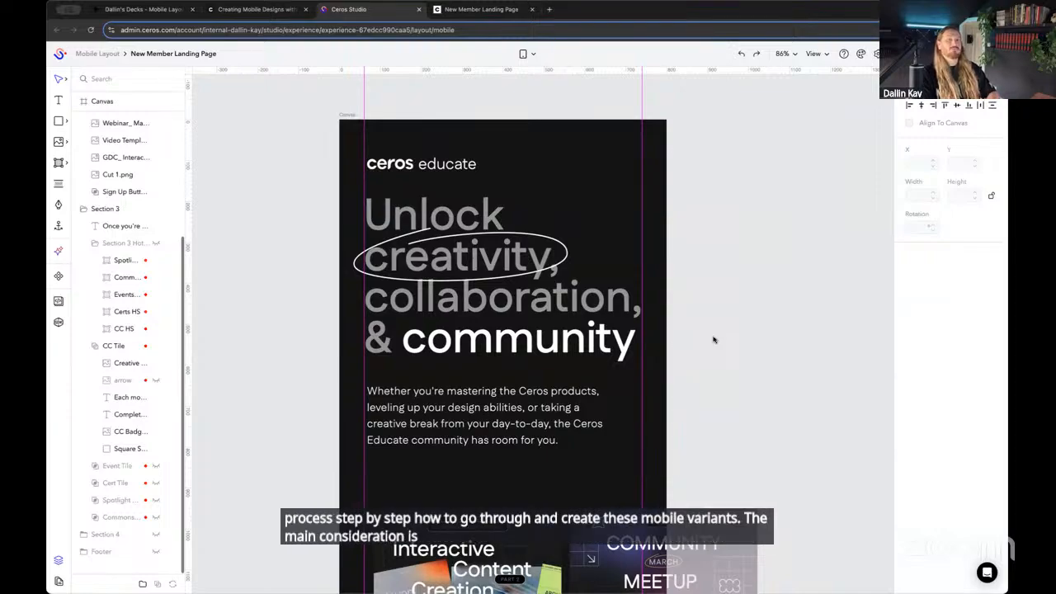
scroll(702, 327, down, 10)
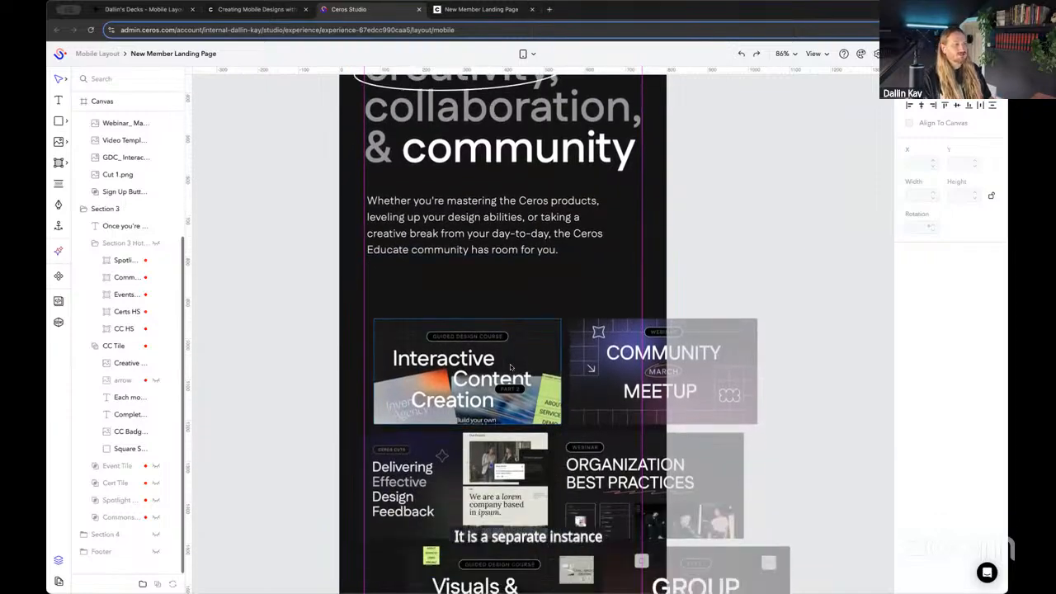
scroll(510, 368, up, 3)
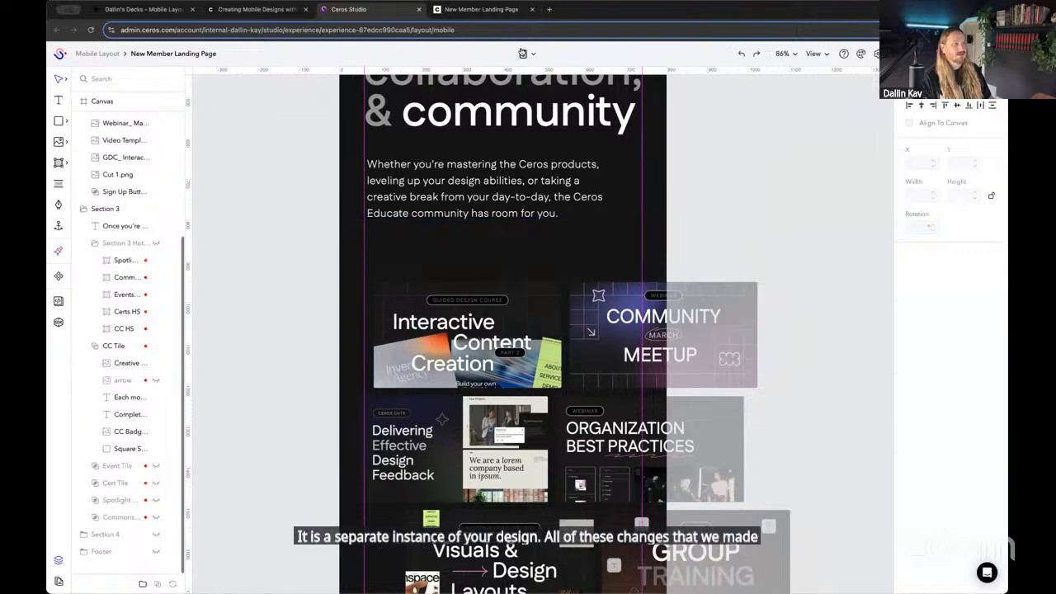
click(526, 53)
click(505, 91)
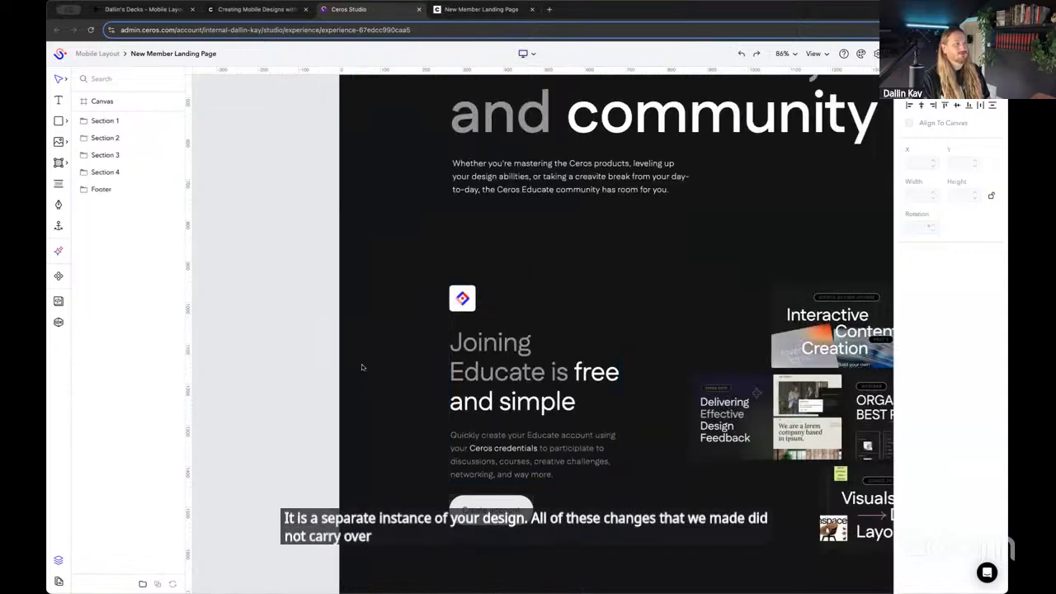
Examine the desktop layout's Joining Educate section, webinar tiles and hero section for comparison with the mobile variant
scroll(361, 368, down, 5)
drag(626, 395, 513, 330)
scroll(512, 313, up, 4)
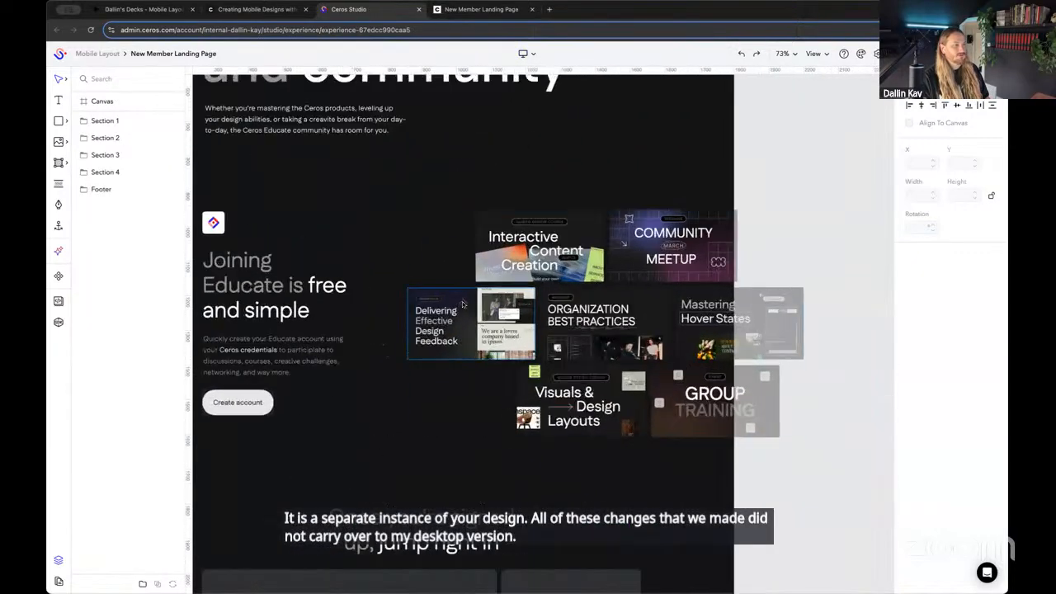
drag(513, 278, 625, 262)
scroll(493, 310, down, 3)
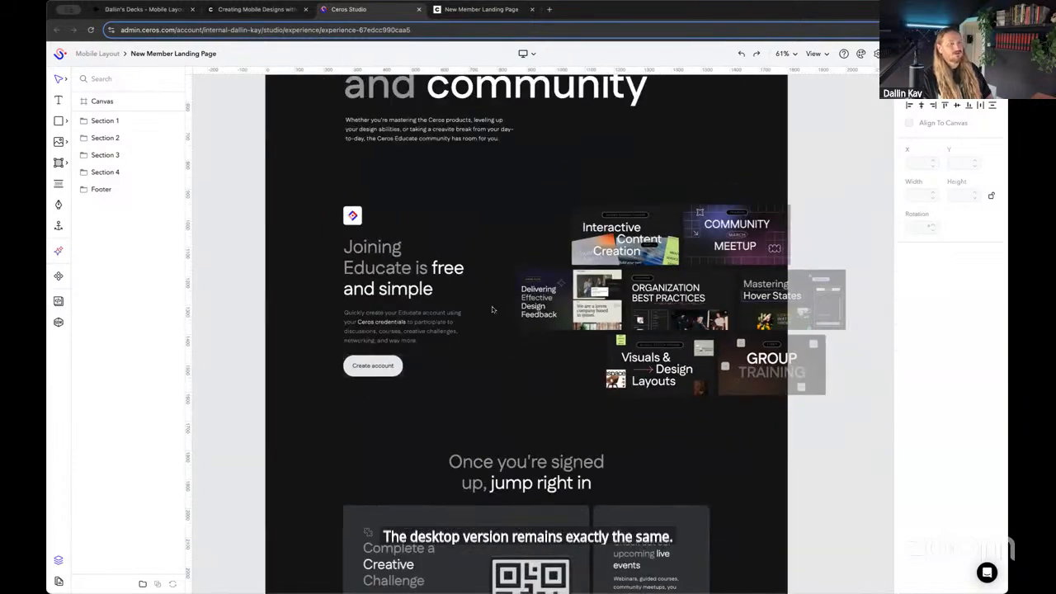
scroll(492, 310, up, 5)
scroll(493, 310, down, 3)
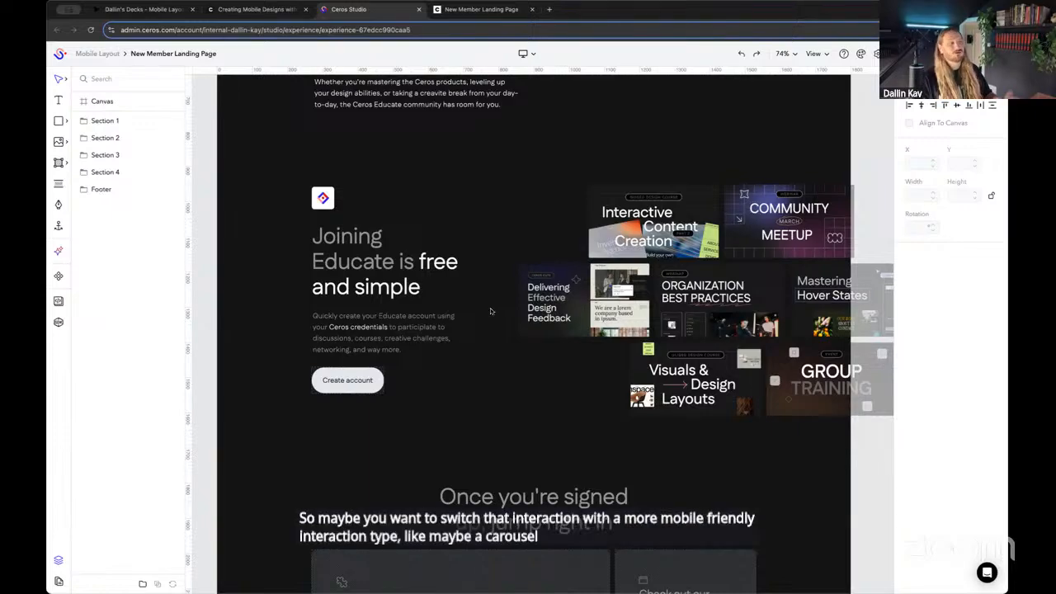
scroll(489, 342, up, 1)
scroll(489, 342, up, 6)
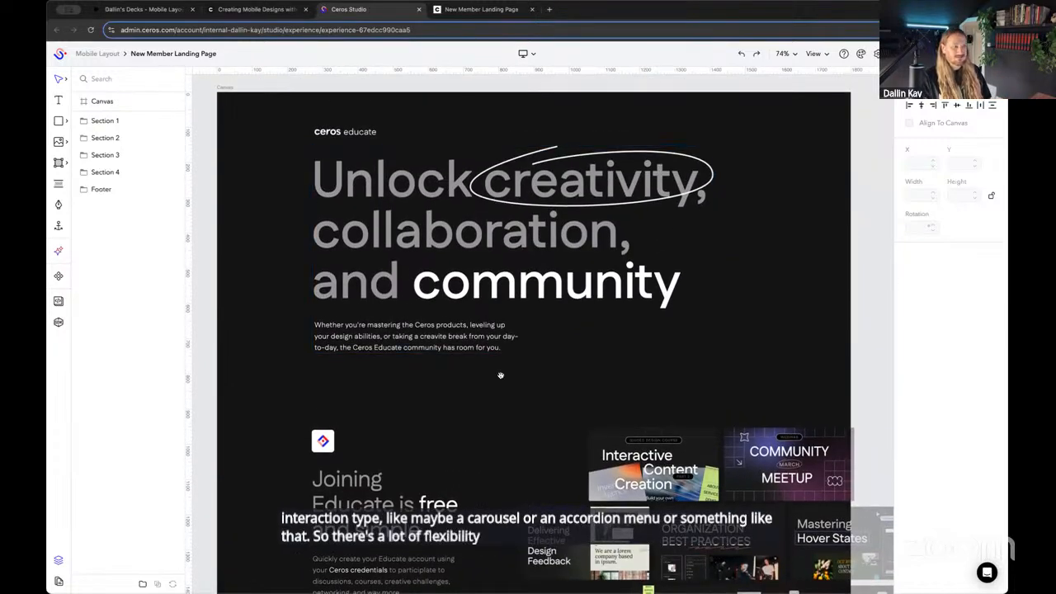
scroll(495, 384, up, 1)
scroll(495, 383, left, 2)
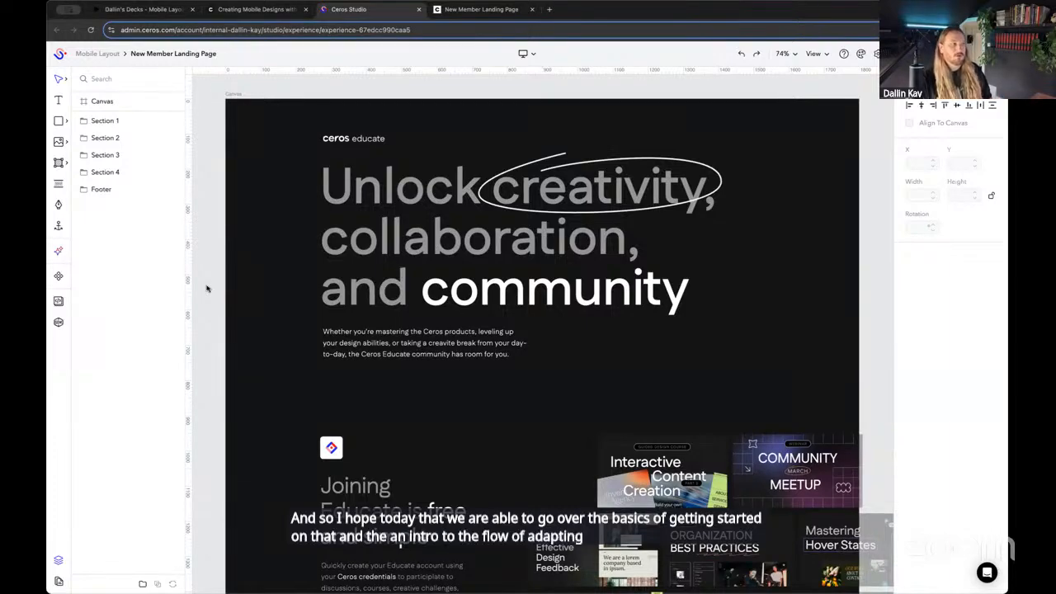
Switch to Ceros Educate, open the Creative Challenges page and read the new Mobile Magic challenge
click(255, 9)
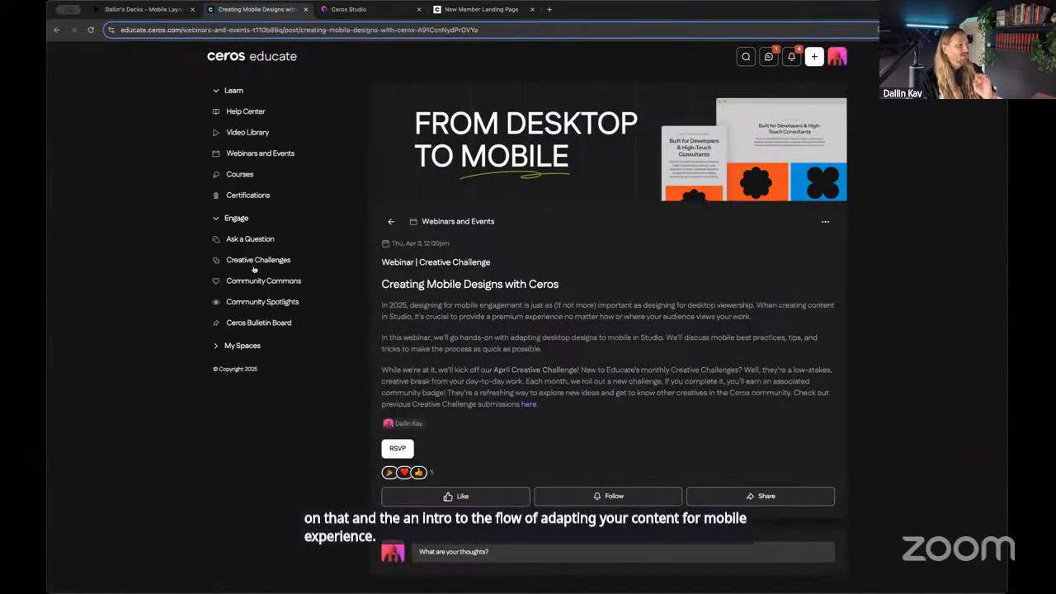
click(252, 259)
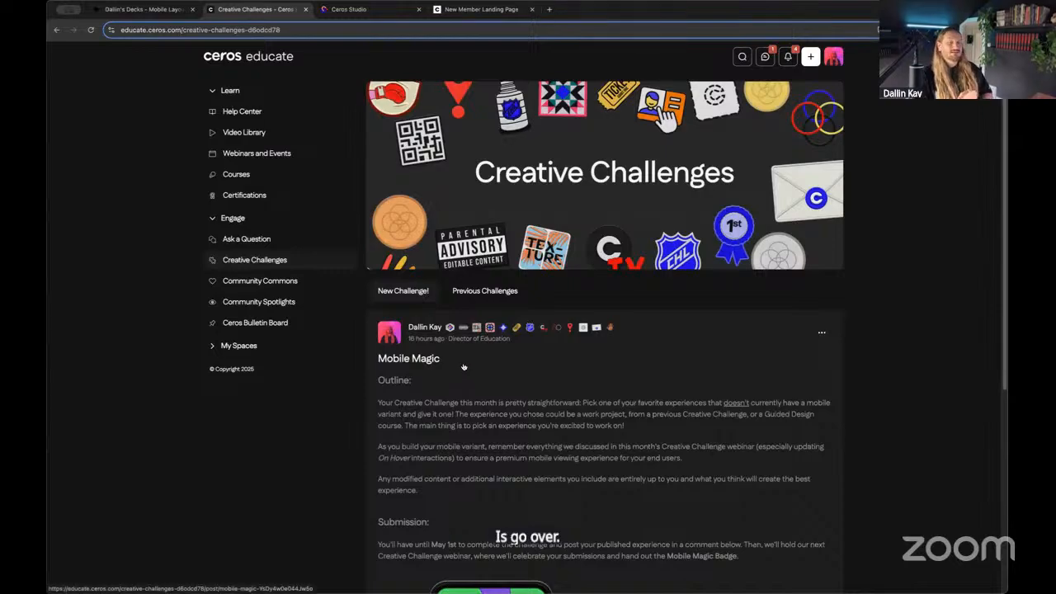
scroll(466, 369, down, 1)
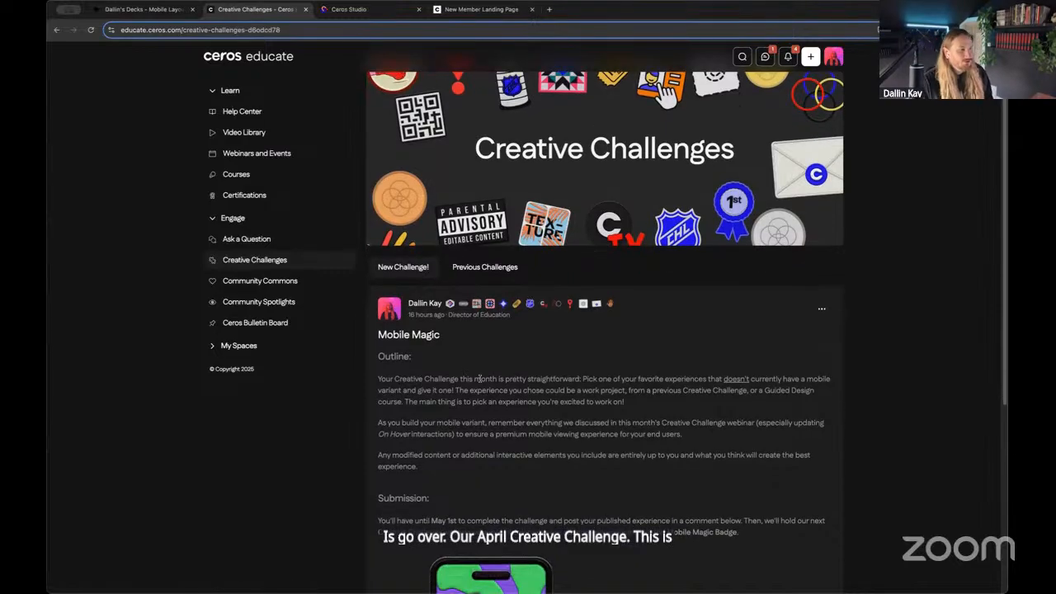
scroll(479, 378, down, 1)
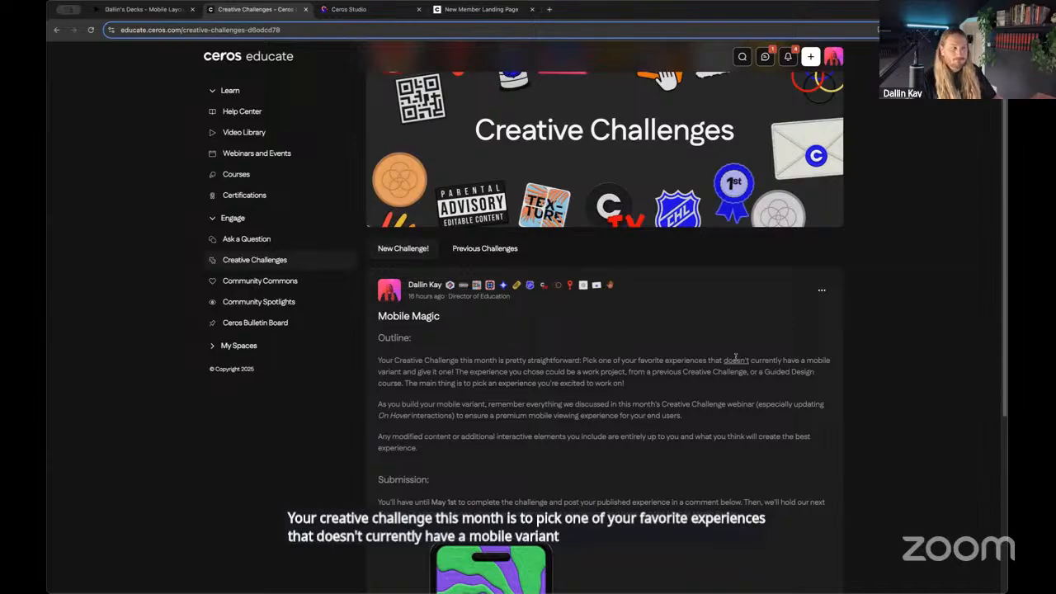
scroll(730, 363, down, 1)
scroll(727, 371, down, 4)
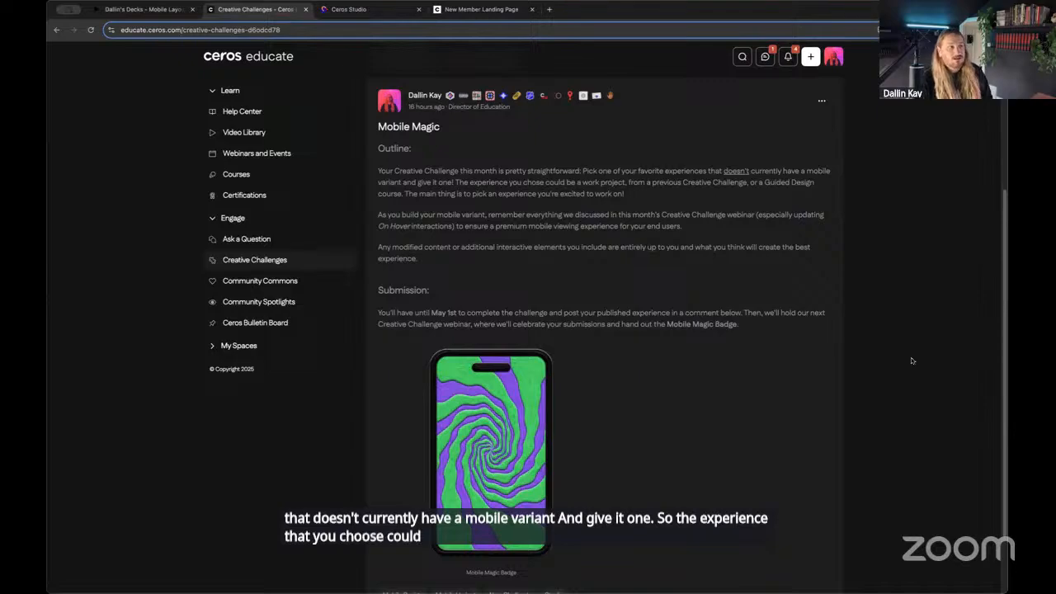
Narrow the browser window and view the Mobile Magic Badge image enlarged, closing it again
drag(51, 589, 202, 589)
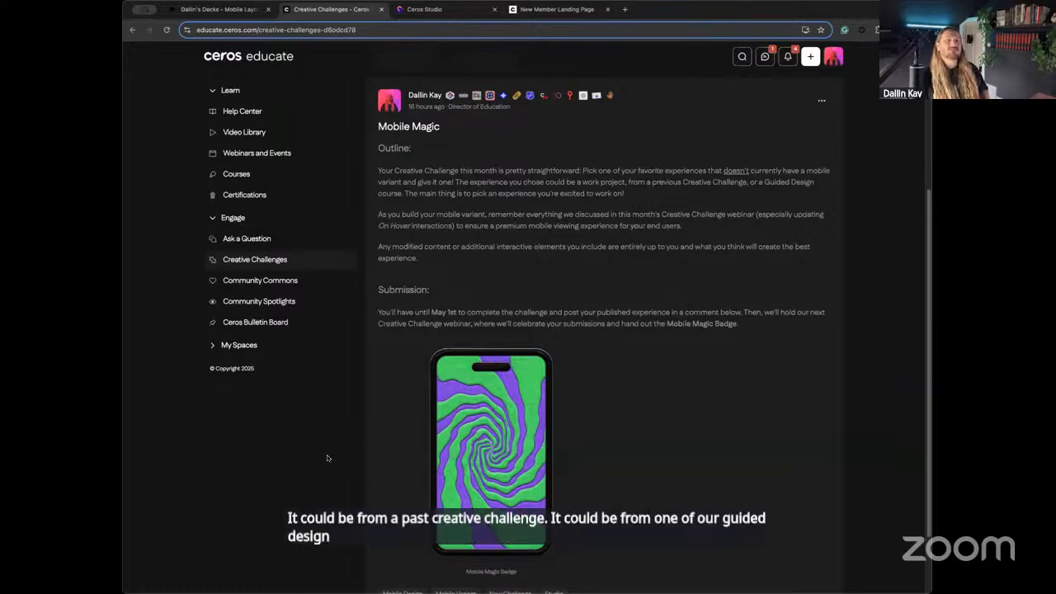
scroll(329, 450, down, 2)
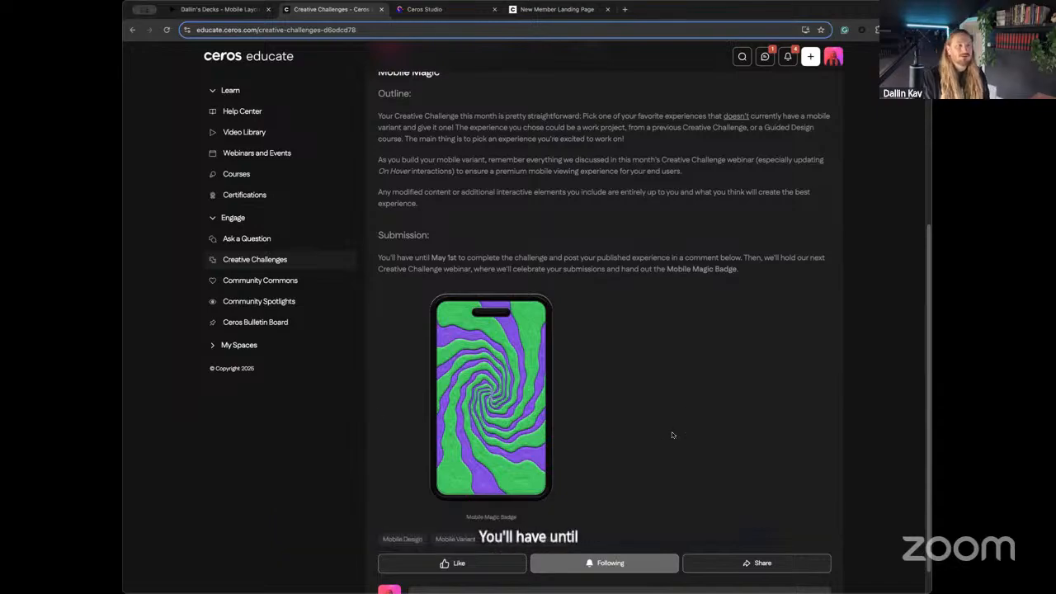
scroll(644, 465, down, 1)
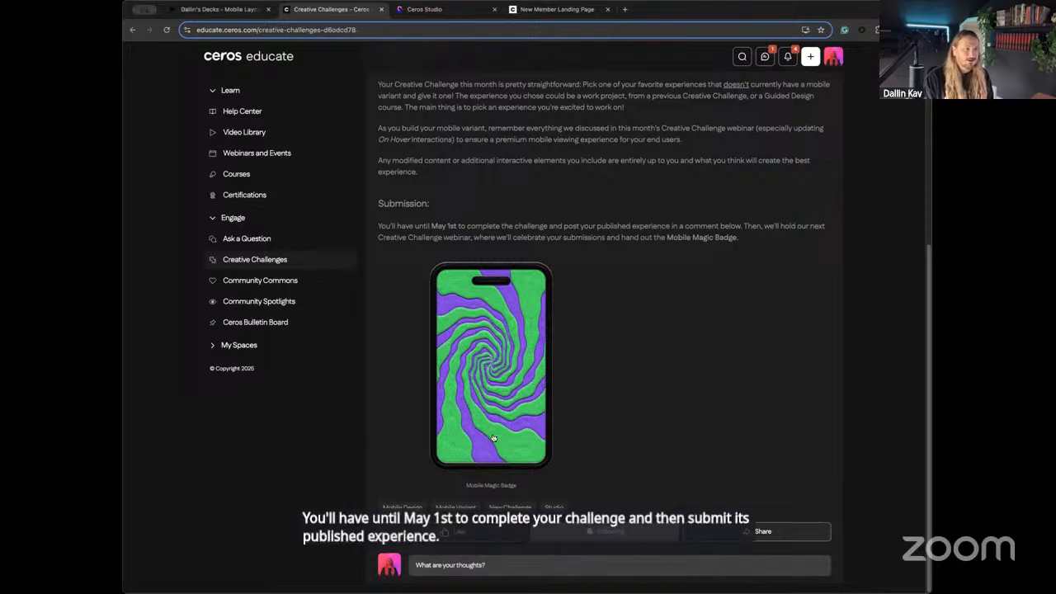
click(495, 371)
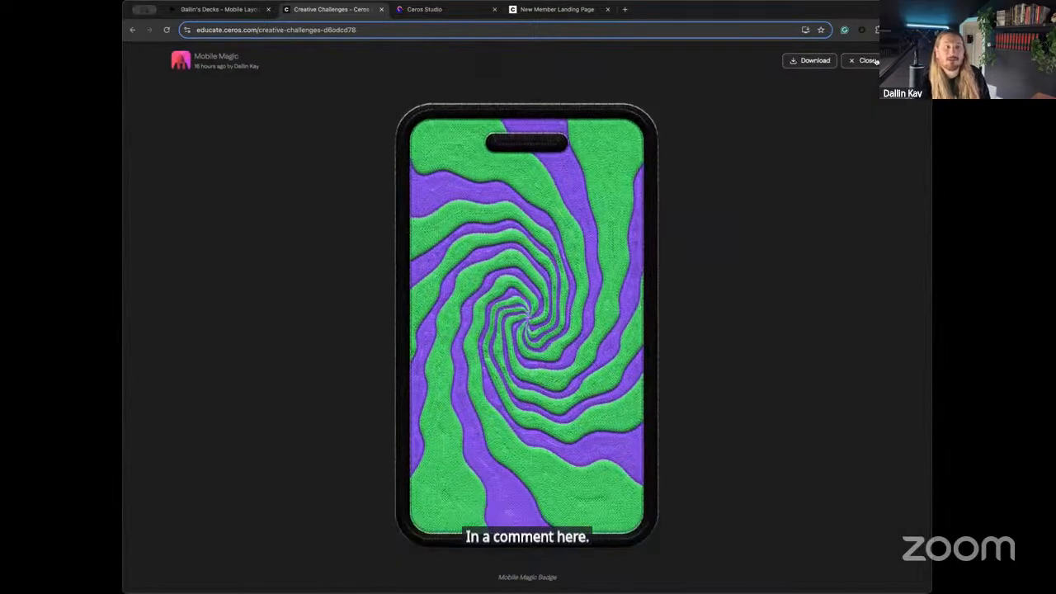
click(866, 60)
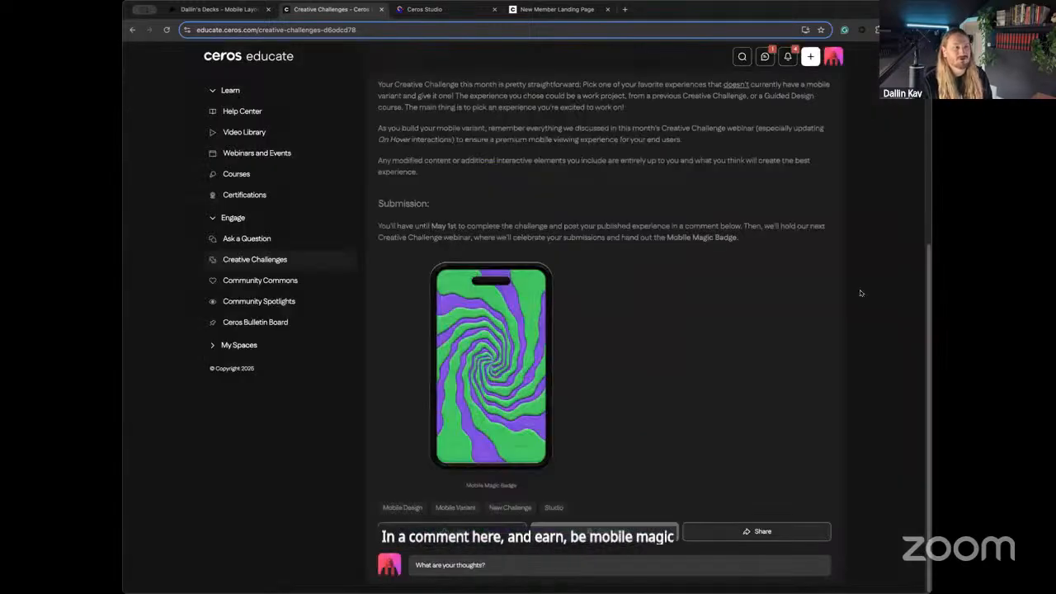
scroll(863, 337, up, 1)
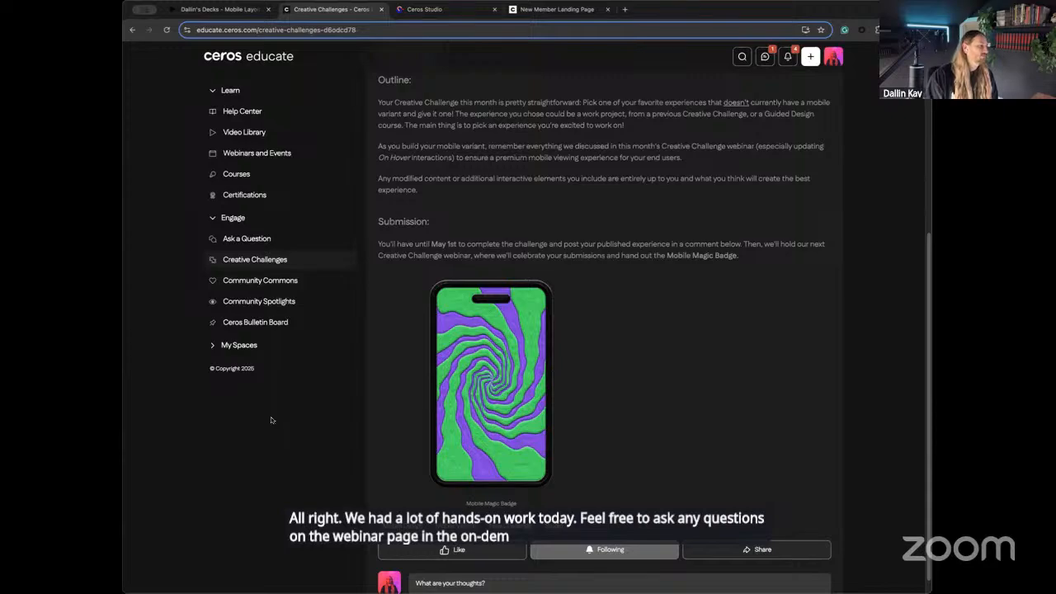
scroll(596, 320, up, 1)
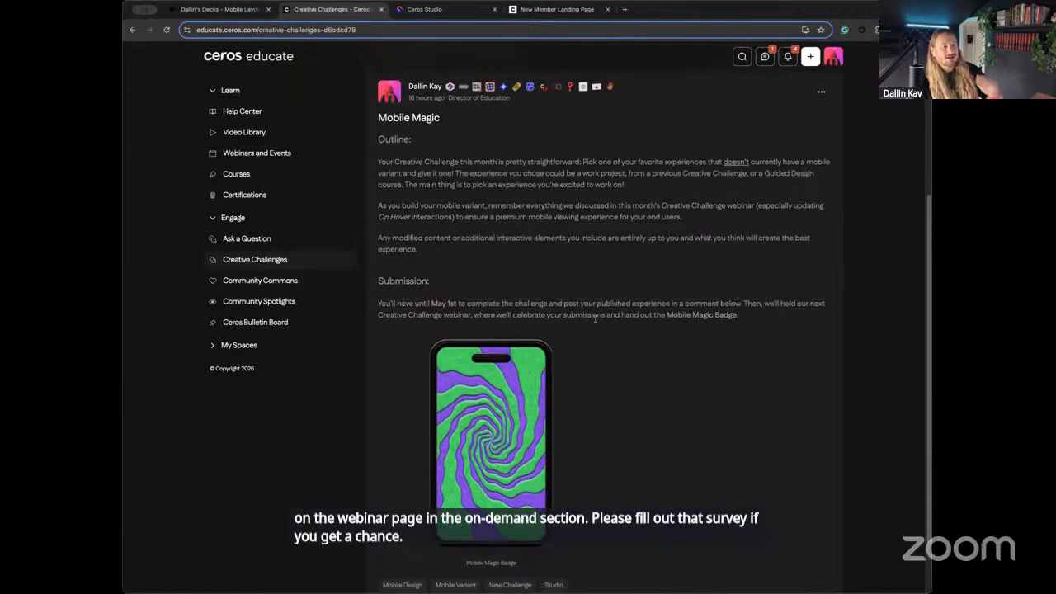
scroll(595, 319, up, 1)
scroll(596, 319, down, 1)
scroll(596, 319, up, 1)
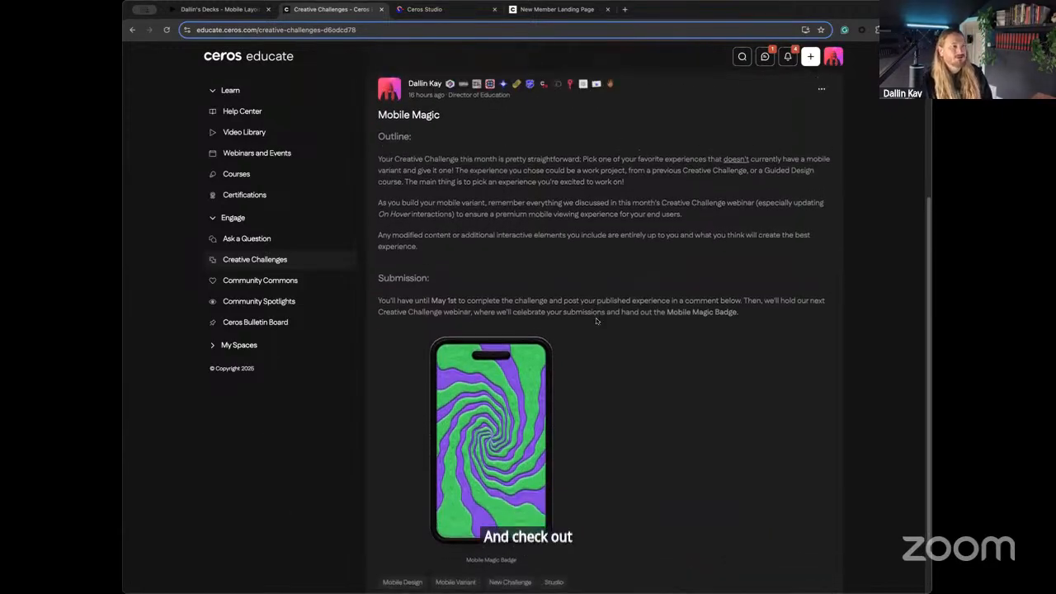